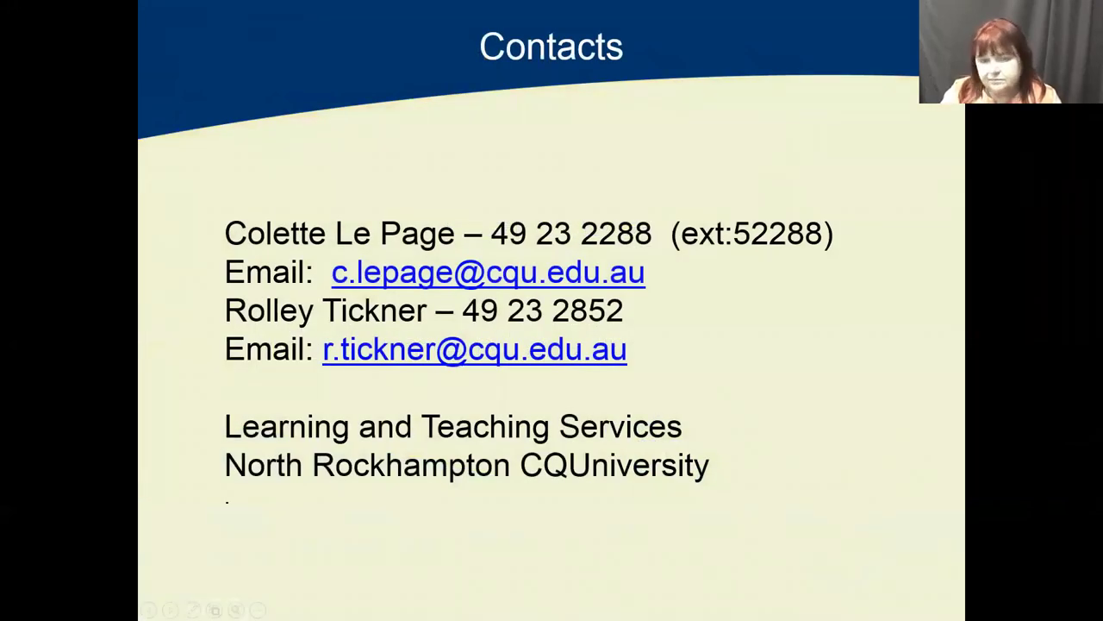
# Step: Advance the slideshow one slide, then step back to the Contacts slide
pyautogui.click(679, 293)
pyautogui.press('Left')
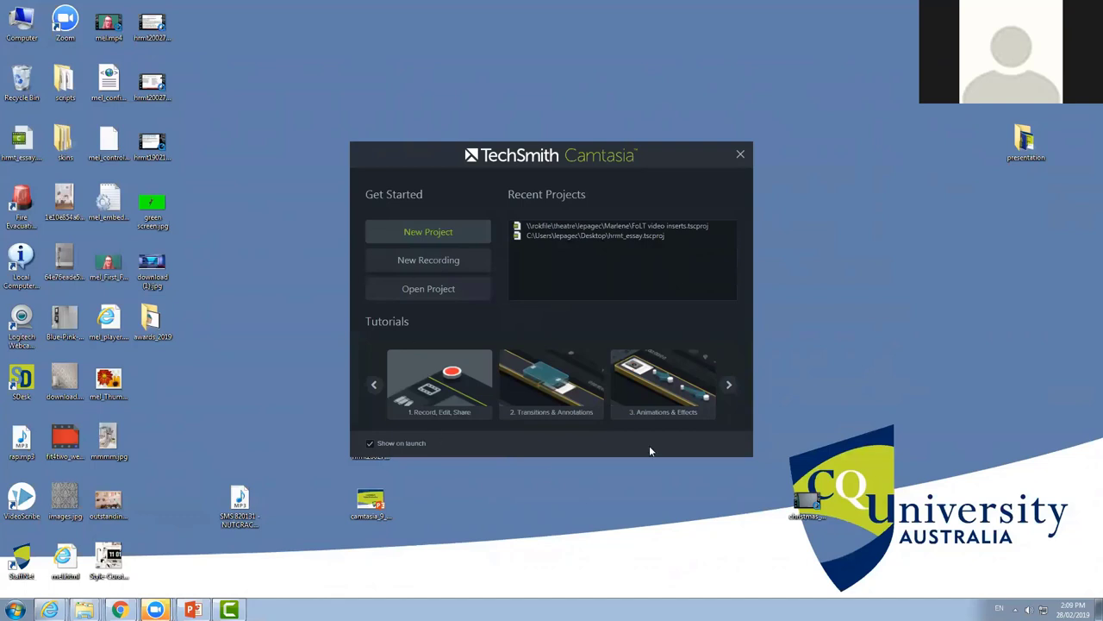
# Step: Start a new blank Camtasia project and maximize the editor window
pyautogui.click(446, 233)
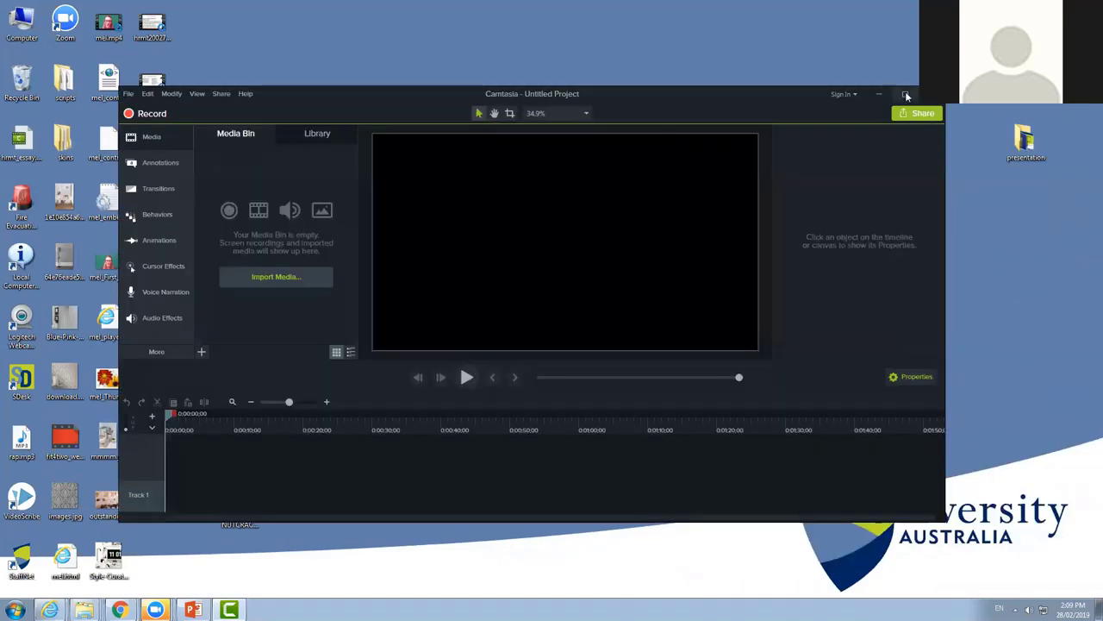
pyautogui.click(906, 94)
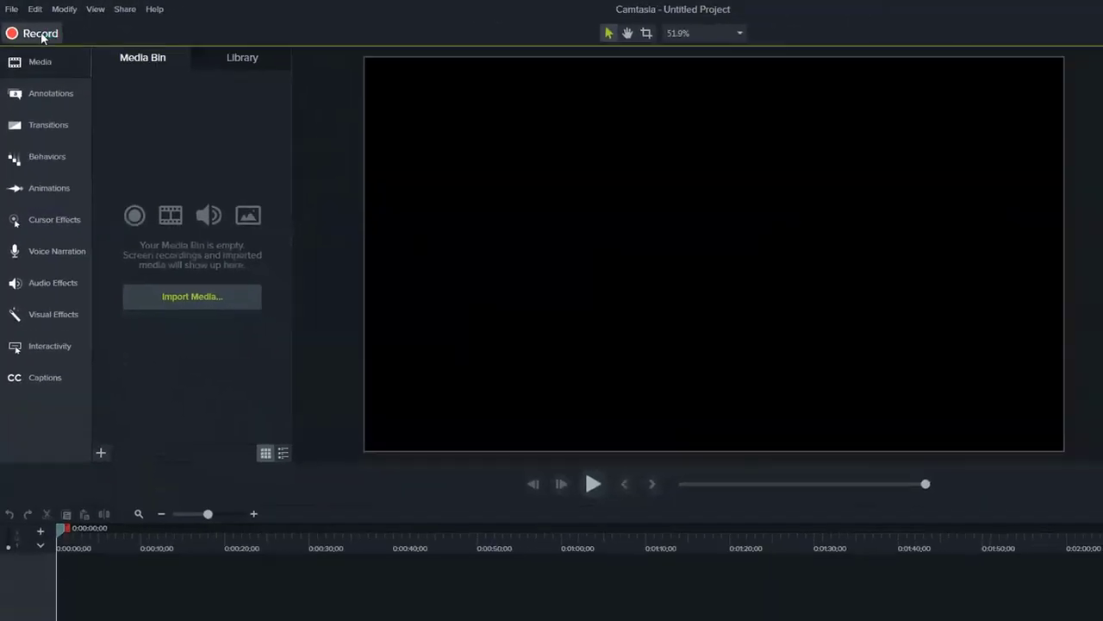
# Step: Launch Camtasia Recorder and try out custom versus full-screen capture areas
pyautogui.click(41, 36)
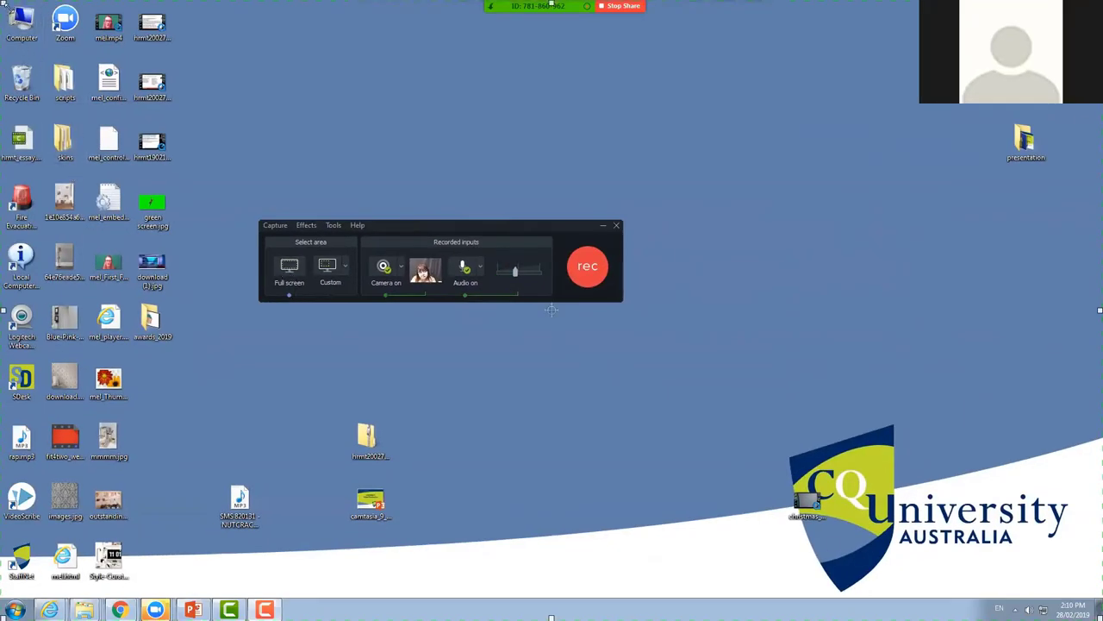
pyautogui.moveTo(170, 62); pyautogui.dragTo(170, 62)
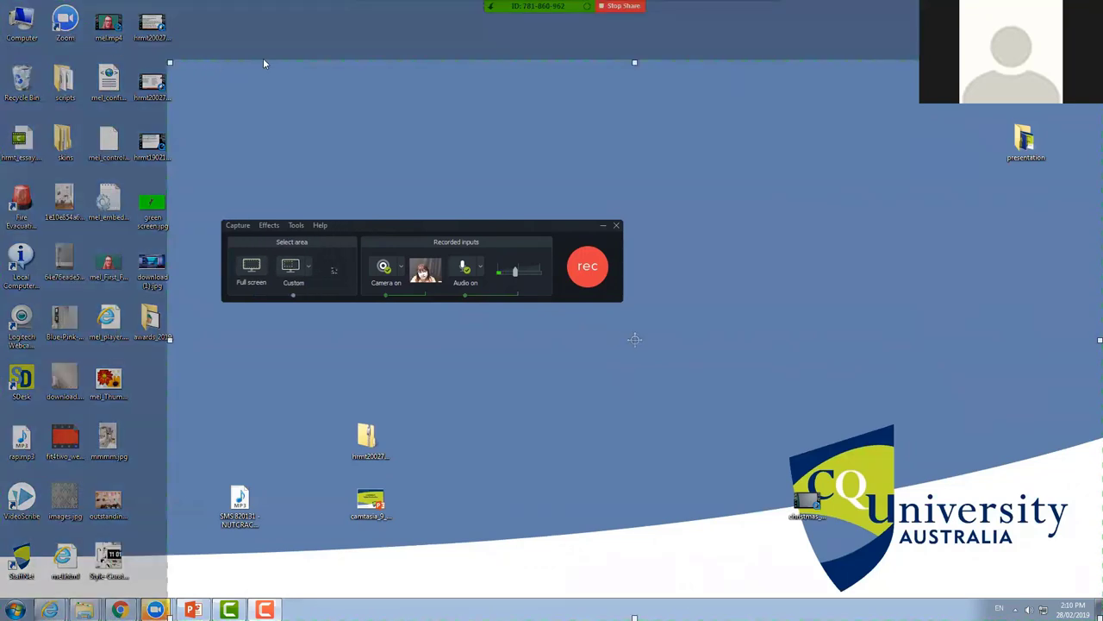
pyautogui.click(250, 269)
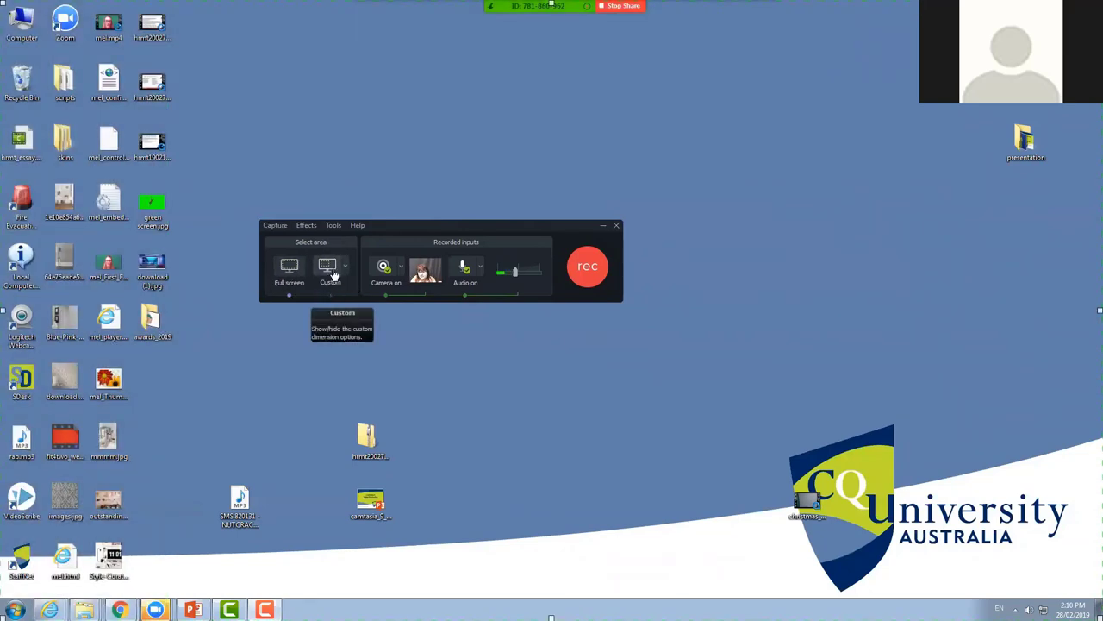
pyautogui.click(333, 274)
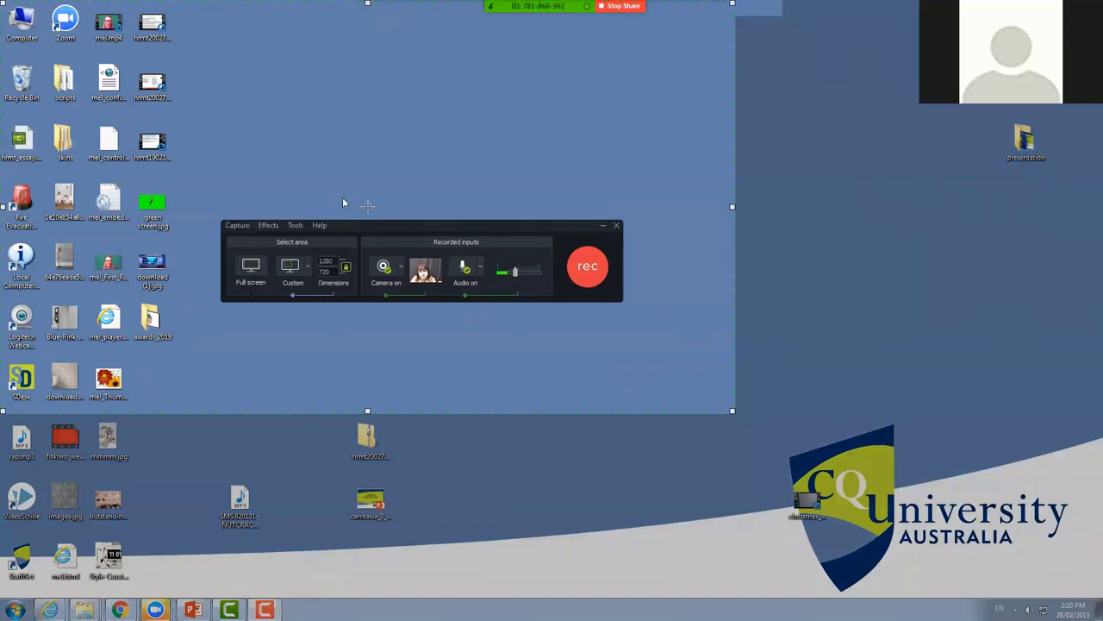
# Step: Move and shrink the custom area to 823x463, then choose full screen and reposition the recorder
pyautogui.moveTo(368, 205); pyautogui.dragTo(596, 248)
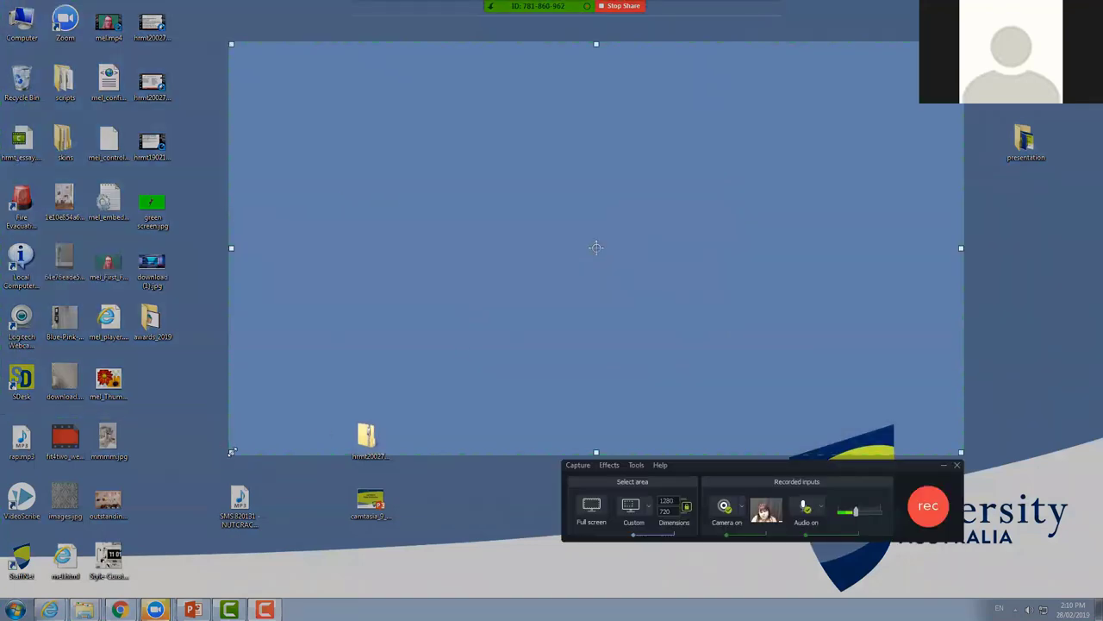
pyautogui.moveTo(231, 451); pyautogui.dragTo(372, 316)
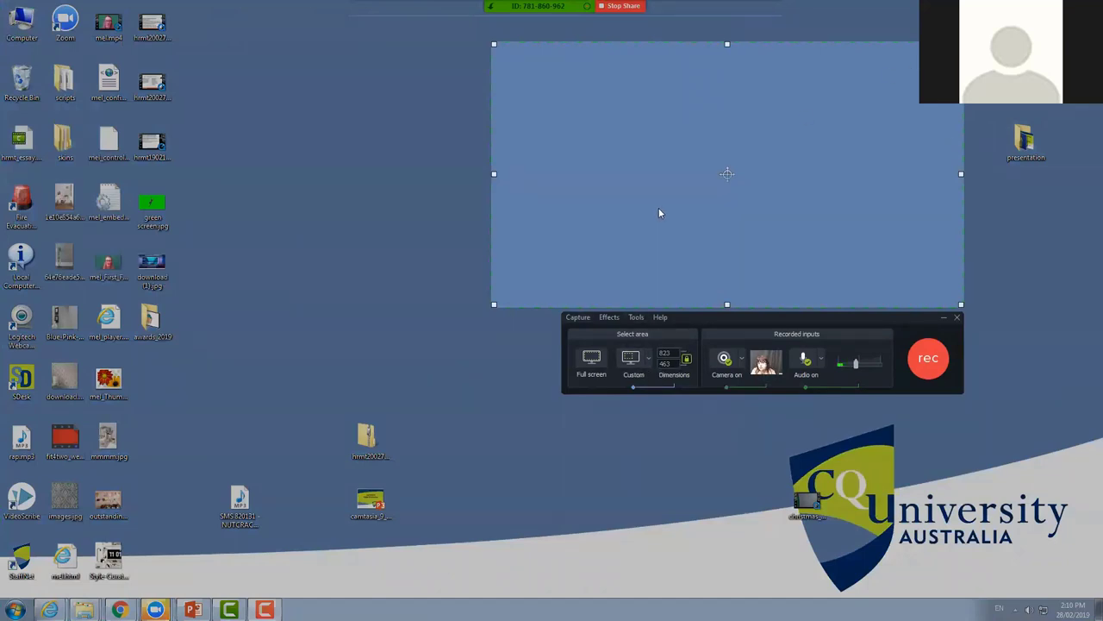
pyautogui.click(593, 363)
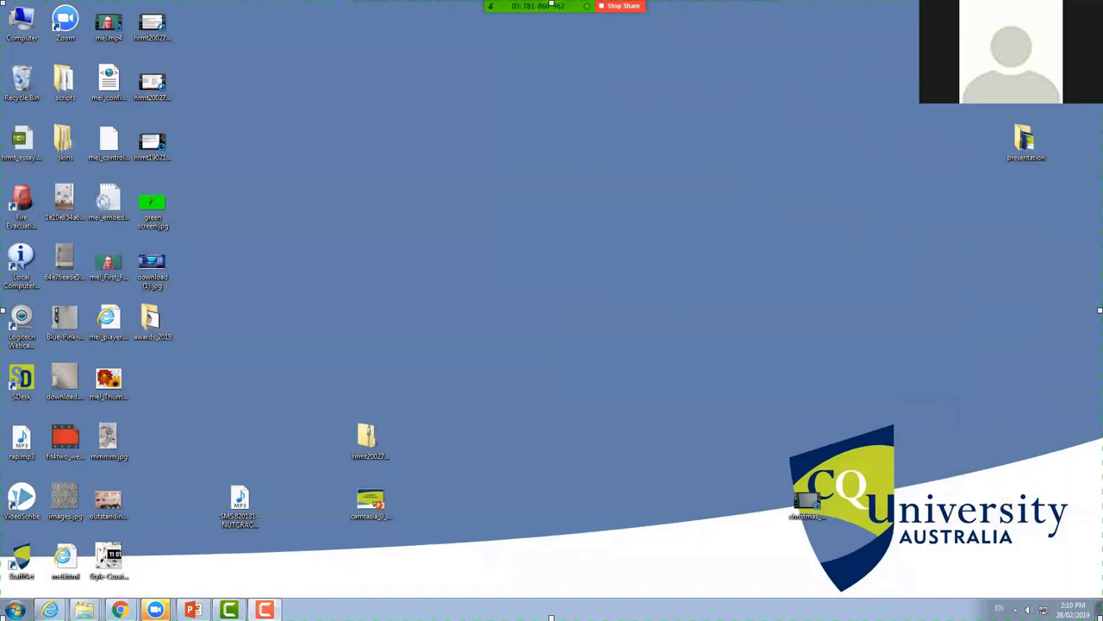
pyautogui.moveTo(639, 353); pyautogui.dragTo(514, 224)
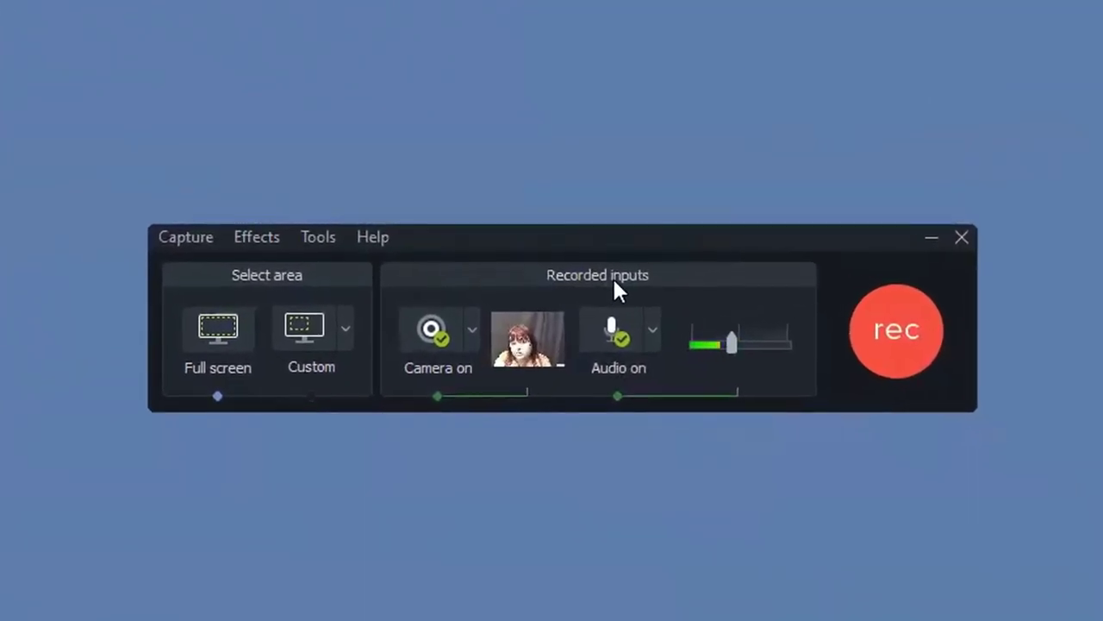
# Step: Review the camera source list and keep camera and audio on for full-screen capture
pyautogui.moveTo(556, 360)
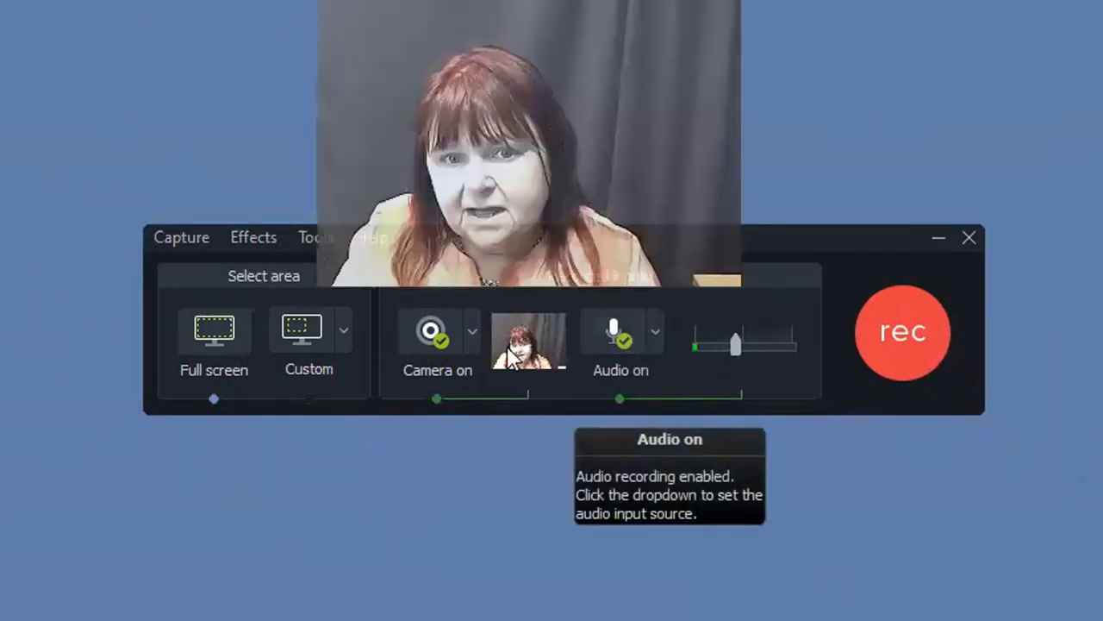
pyautogui.click(472, 336)
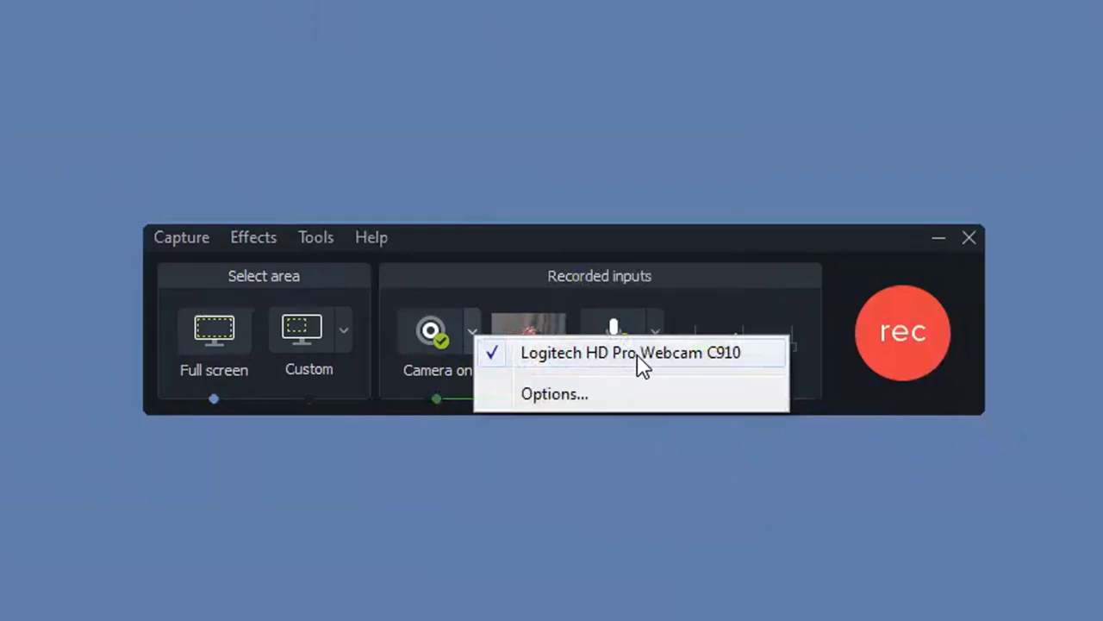
pyautogui.click(576, 229)
pyautogui.moveTo(531, 335)
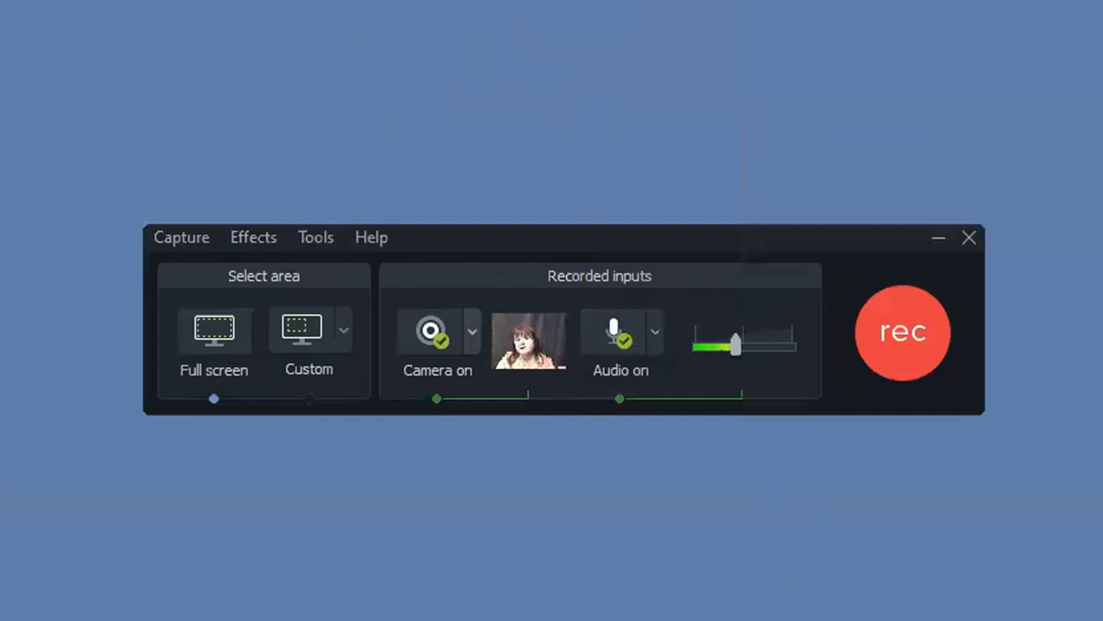
# Step: Fine-tune the microphone input volume slider, finishing with the level raised
pyautogui.moveTo(734, 340); pyautogui.dragTo(731, 341)
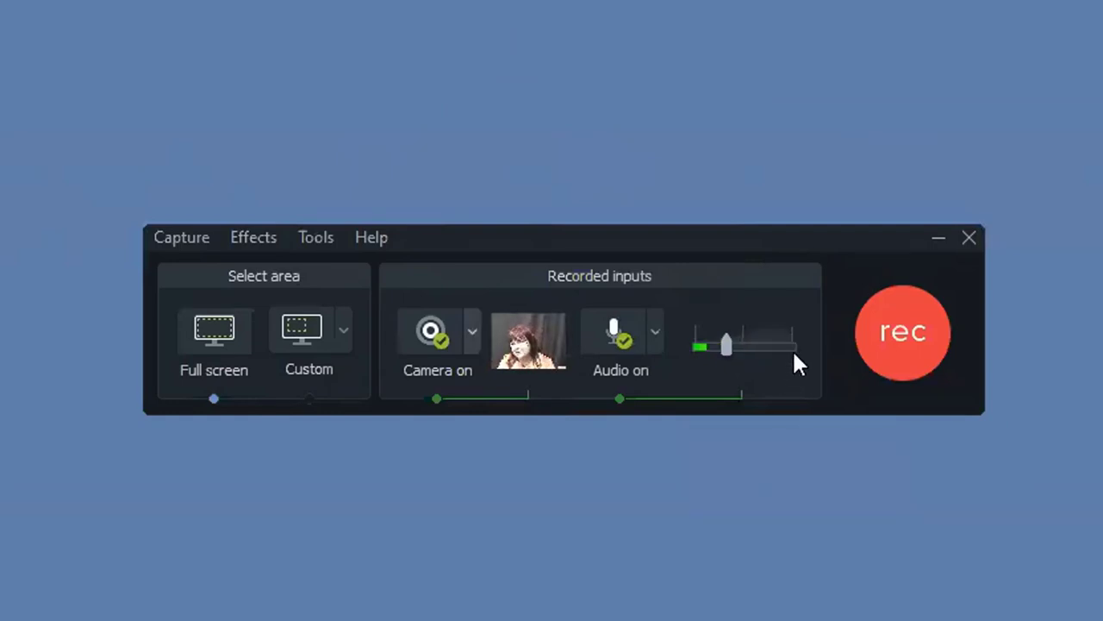
pyautogui.click(730, 345)
pyautogui.moveTo(748, 346); pyautogui.dragTo(743, 336)
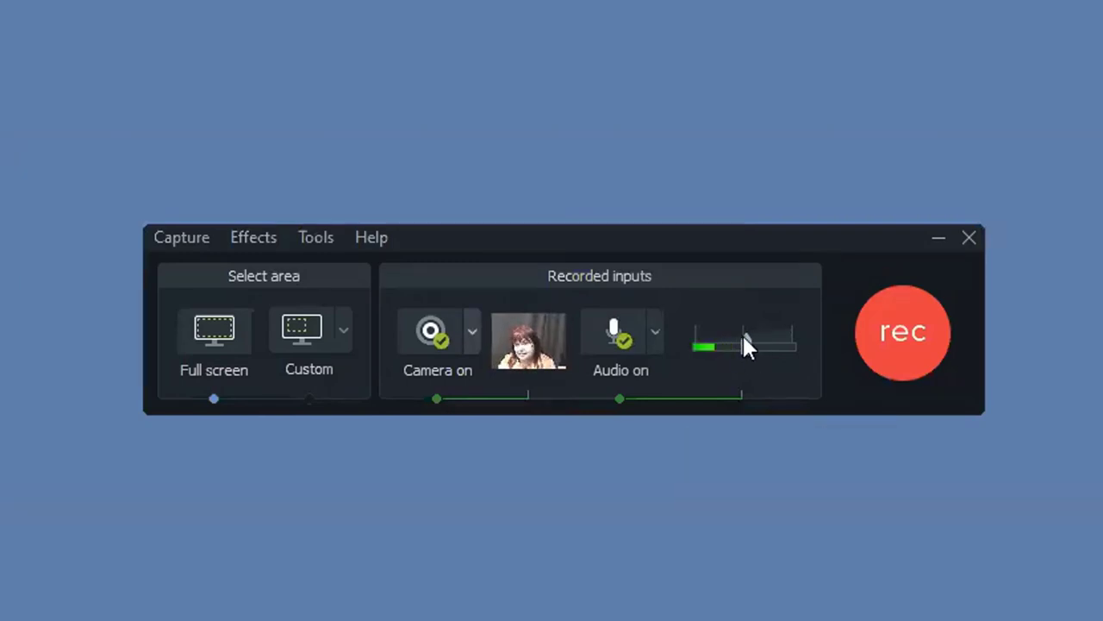
pyautogui.click(694, 345)
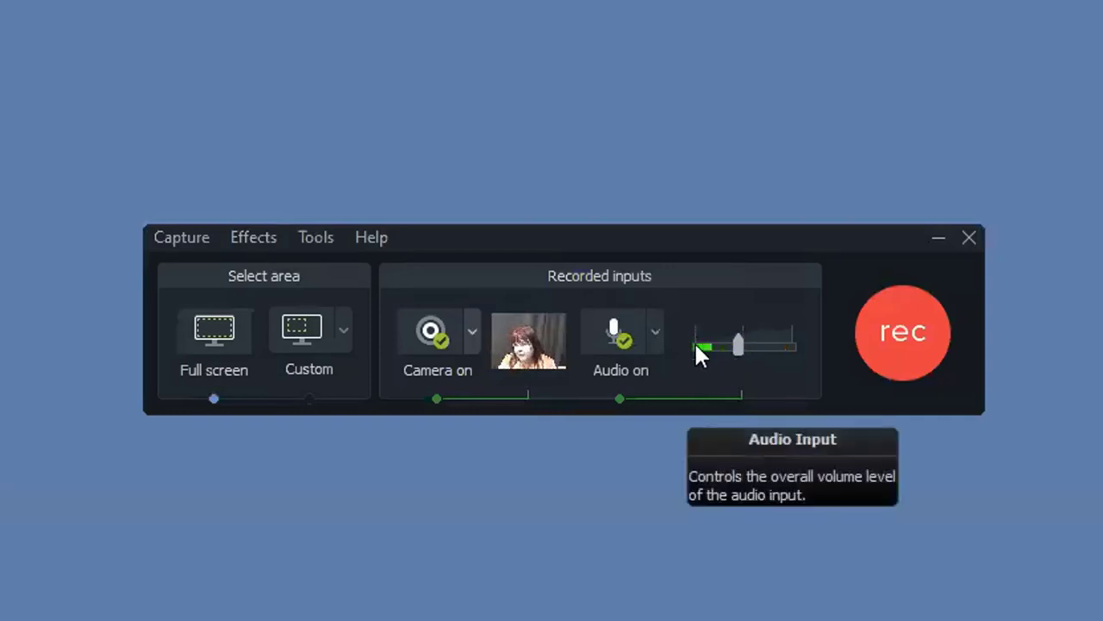
pyautogui.click(694, 344)
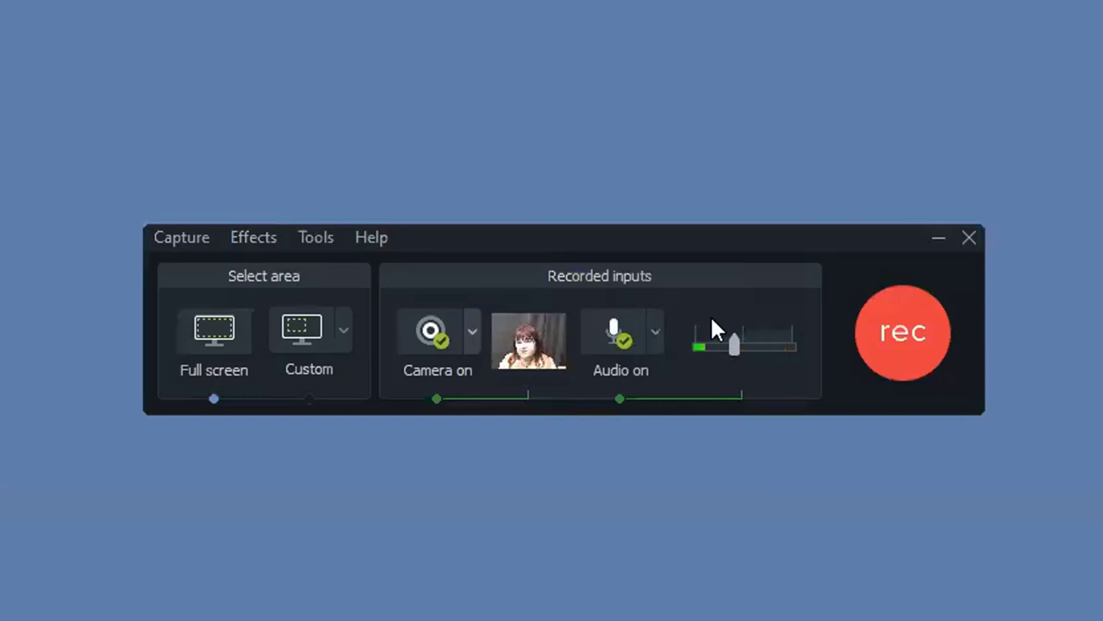
pyautogui.moveTo(744, 343); pyautogui.dragTo(767, 345)
pyautogui.scroll(-3, 765, 342)
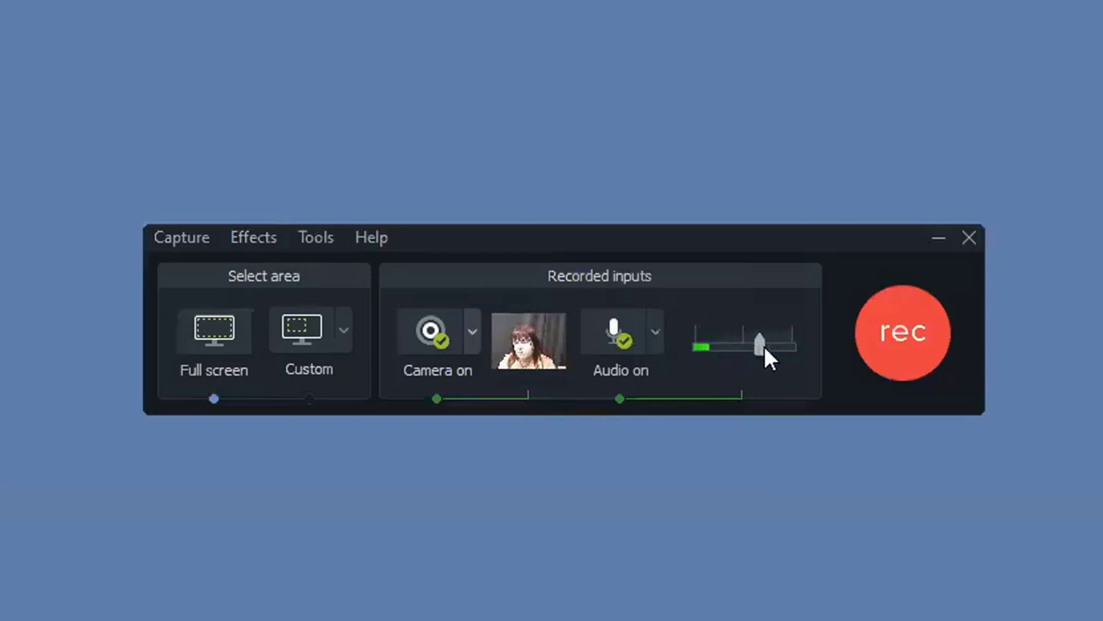
pyautogui.scroll(-1, 763, 346)
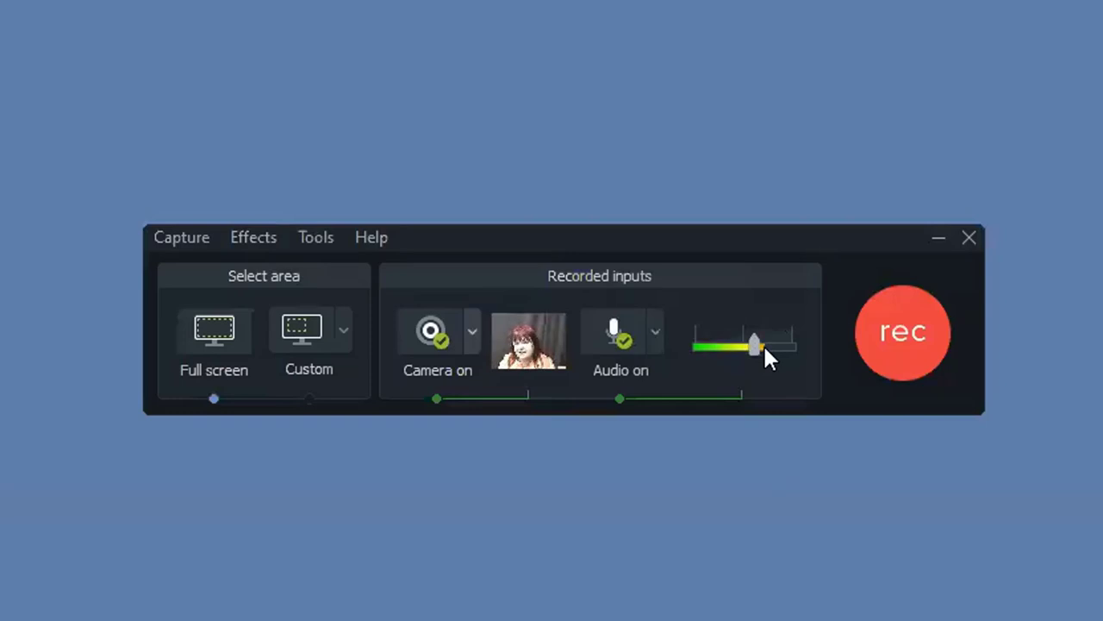
# Step: Start the full-screen recording and accept the cookie notice on cqu.edu.au
pyautogui.click(901, 356)
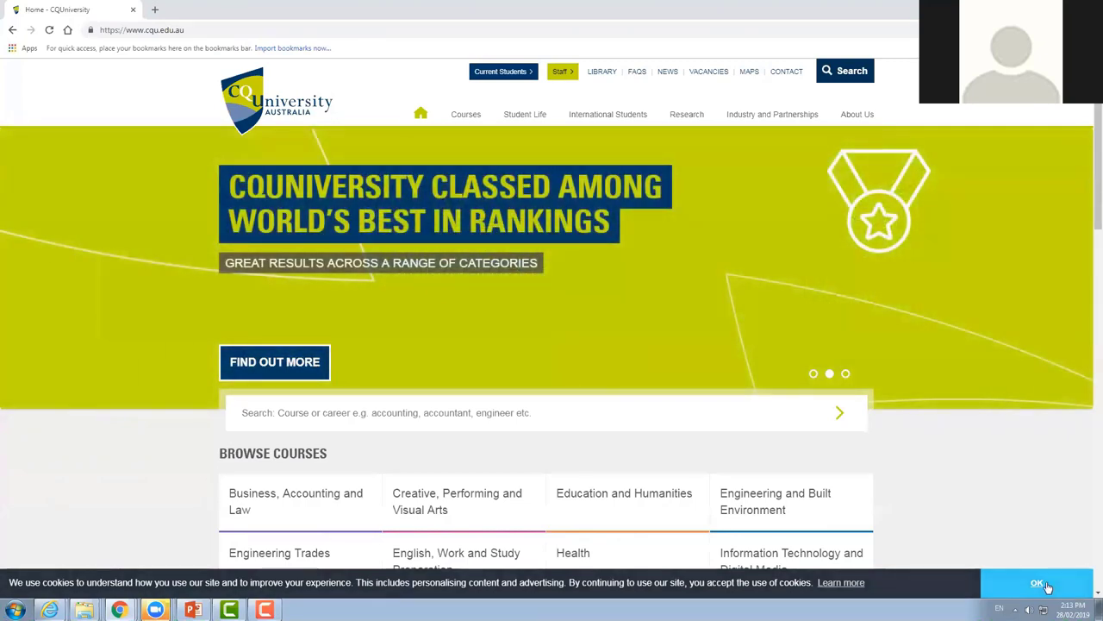
pyautogui.click(1039, 583)
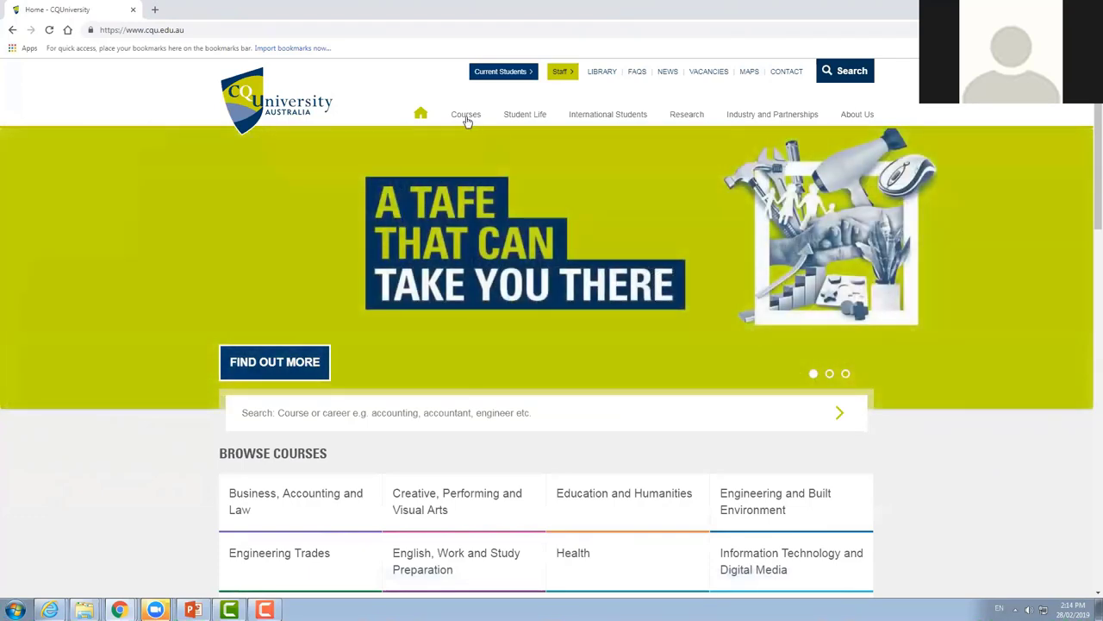
# Step: Search courses with location Cairns and open the Master of Arts (by Research) result
pyautogui.click(466, 121)
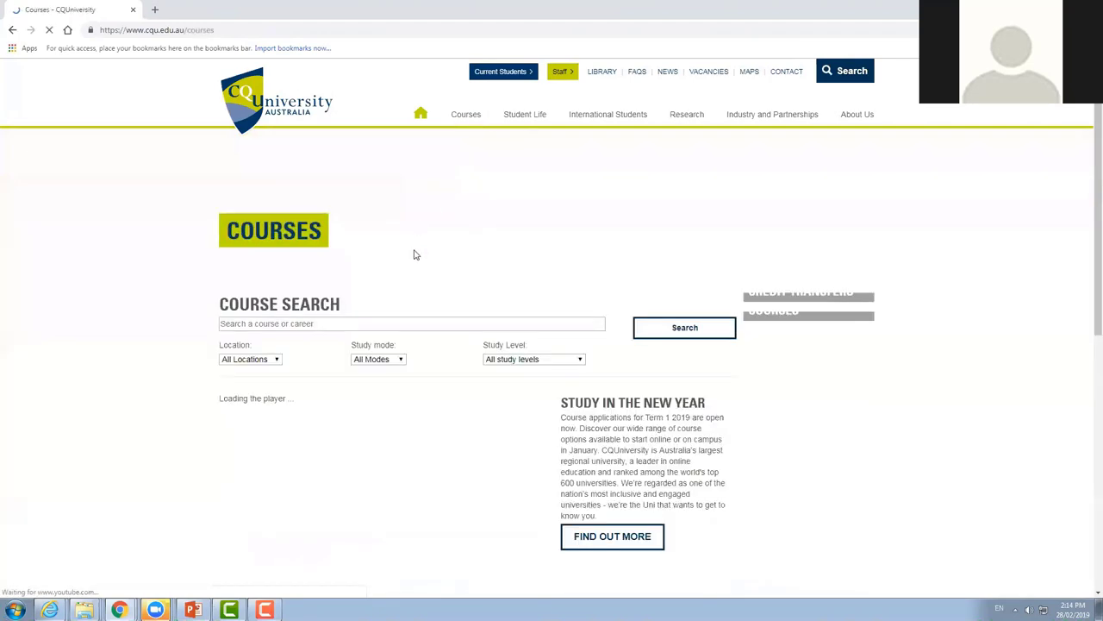
pyautogui.click(277, 360)
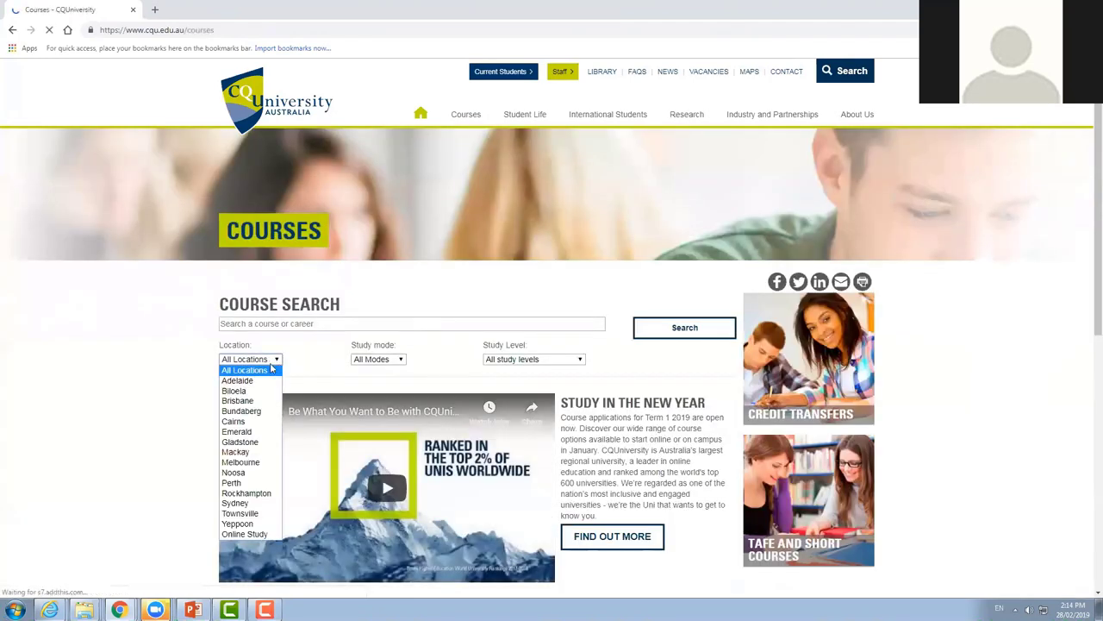
pyautogui.click(234, 421)
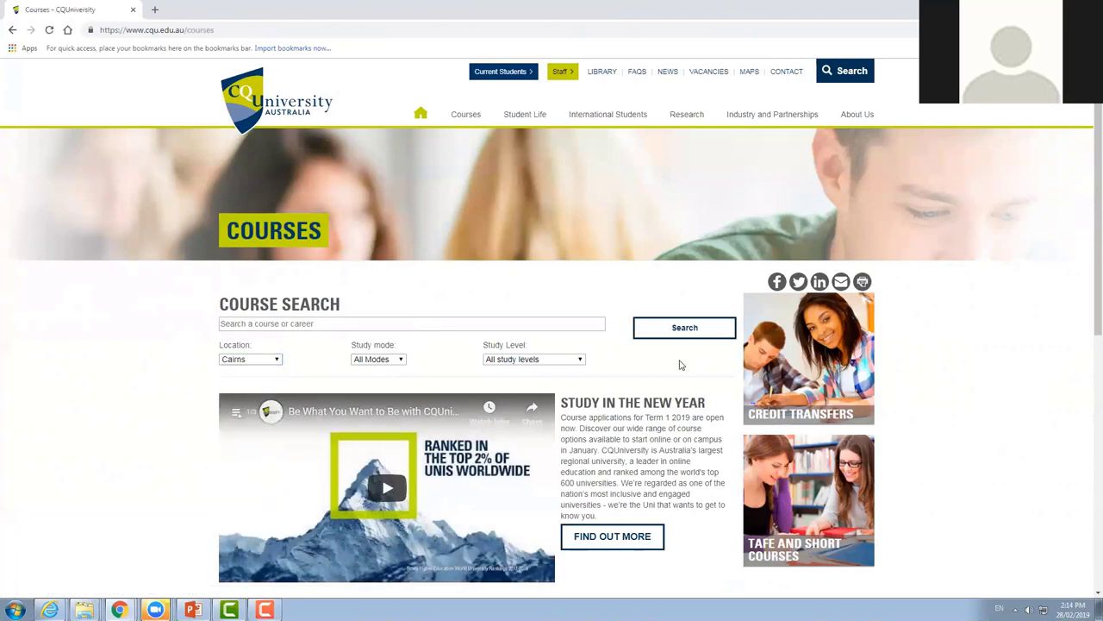
pyautogui.click(677, 333)
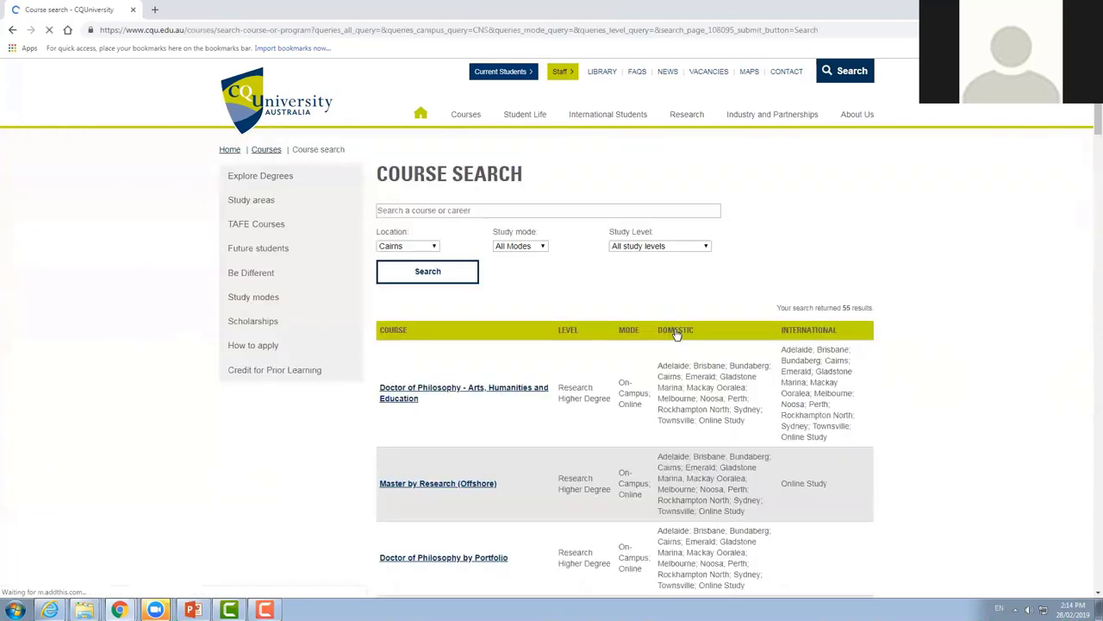
pyautogui.scroll(-5, 1026, 344)
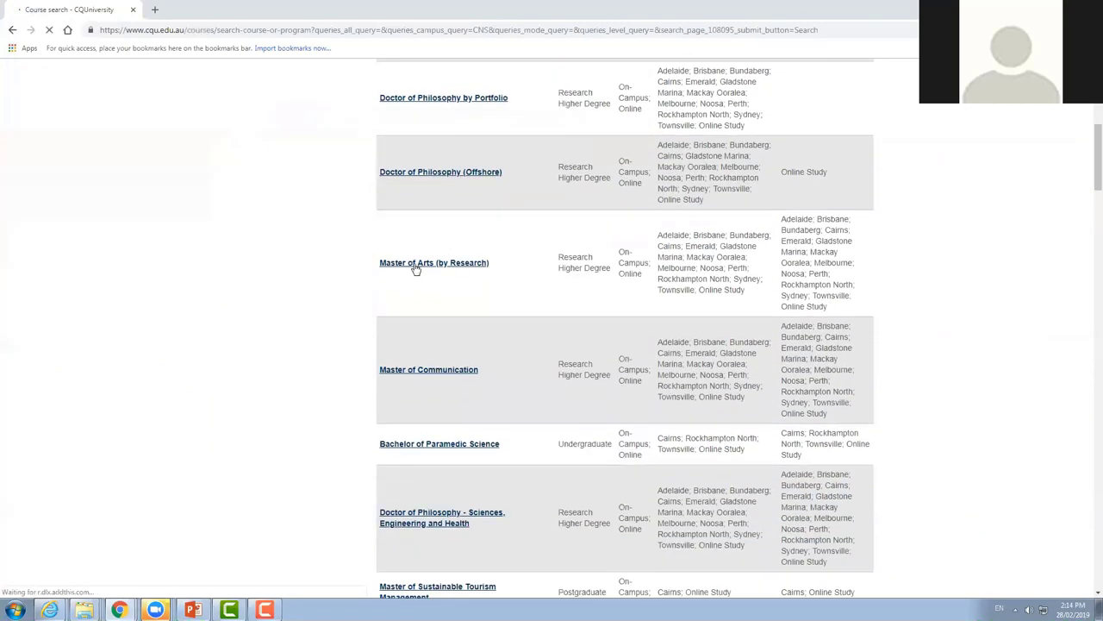
pyautogui.click(414, 265)
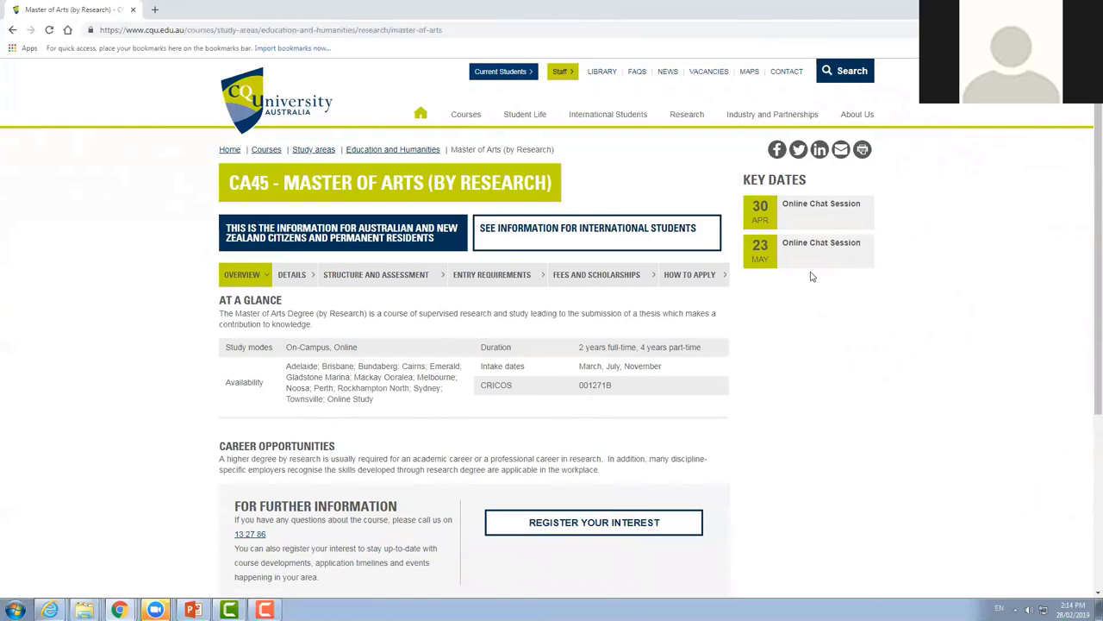
# Step: Follow the course's Fees and Scholarships information through to the FEE-HELP page
pyautogui.scroll(-2, 870, 303)
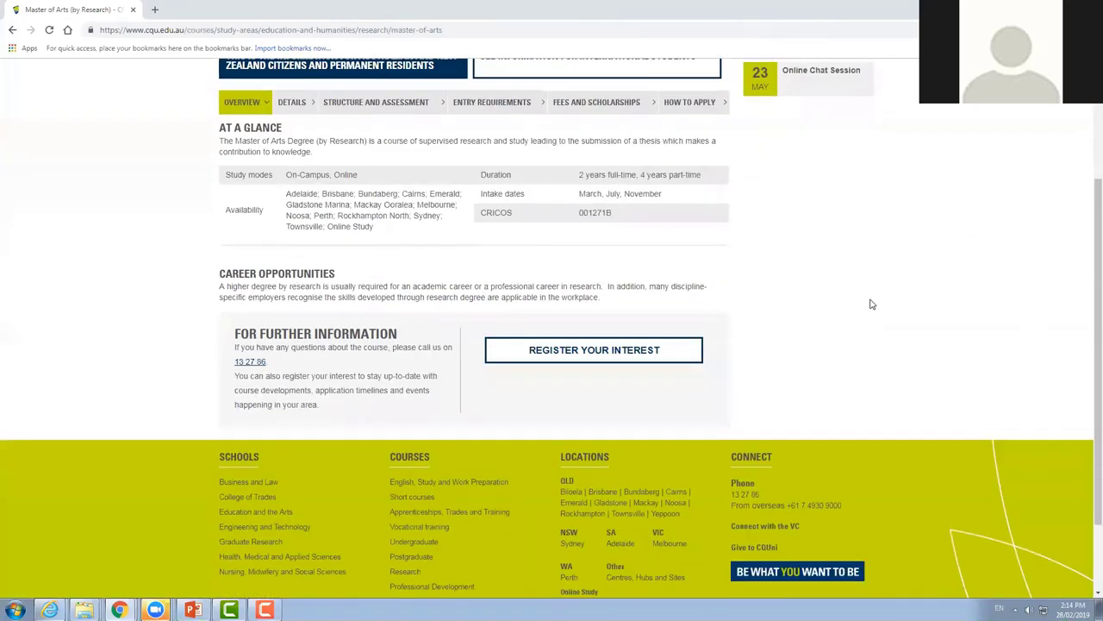
pyautogui.scroll(2, 871, 303)
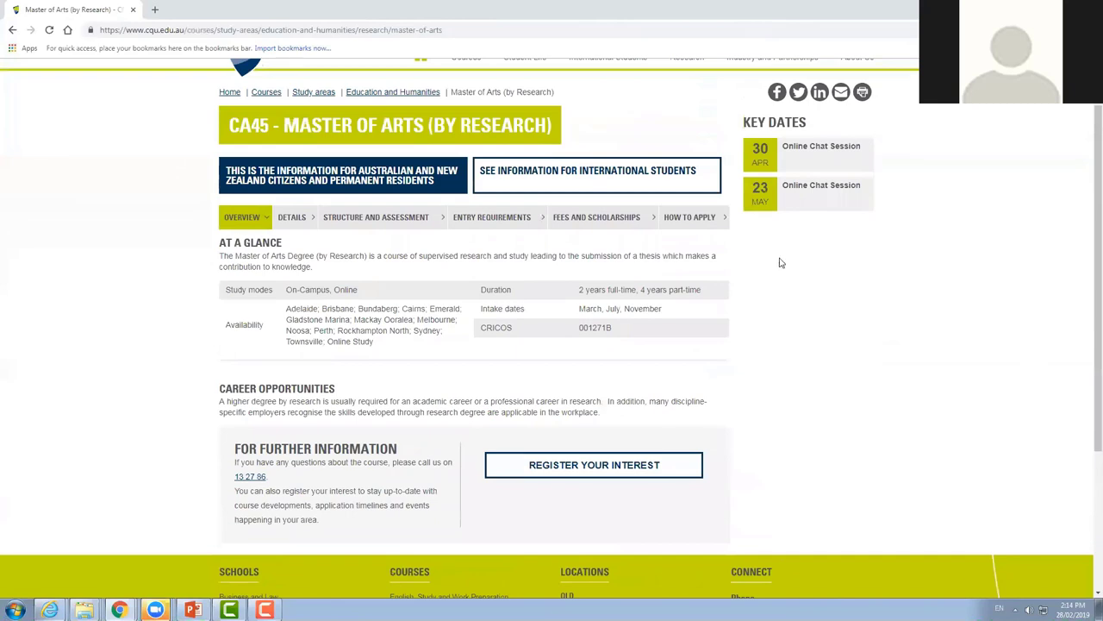
pyautogui.click(588, 222)
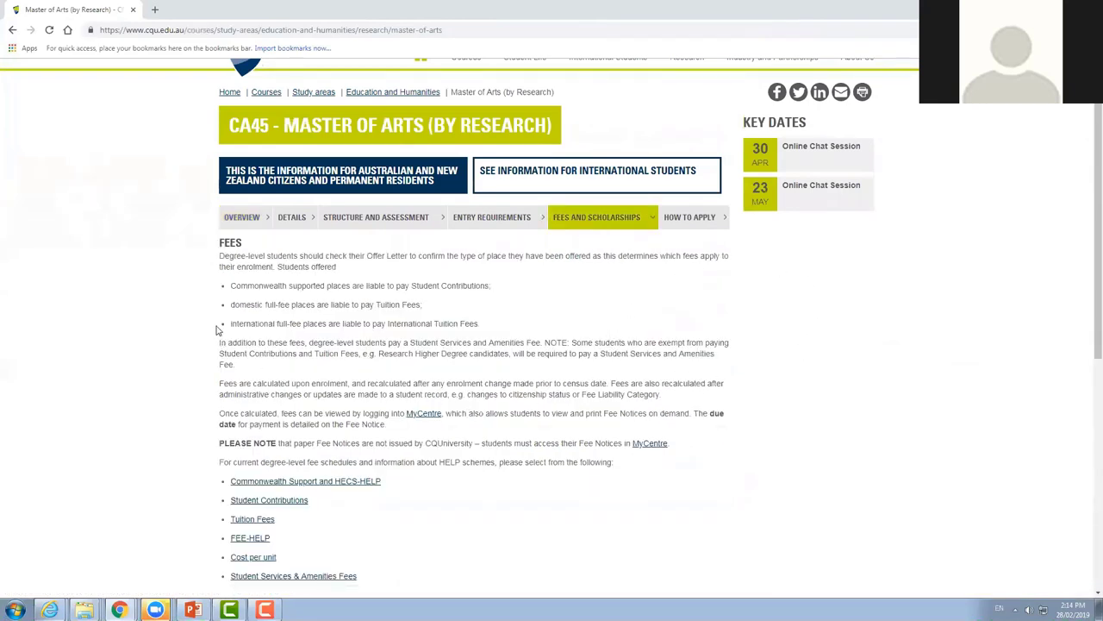
pyautogui.scroll(-2, 267, 362)
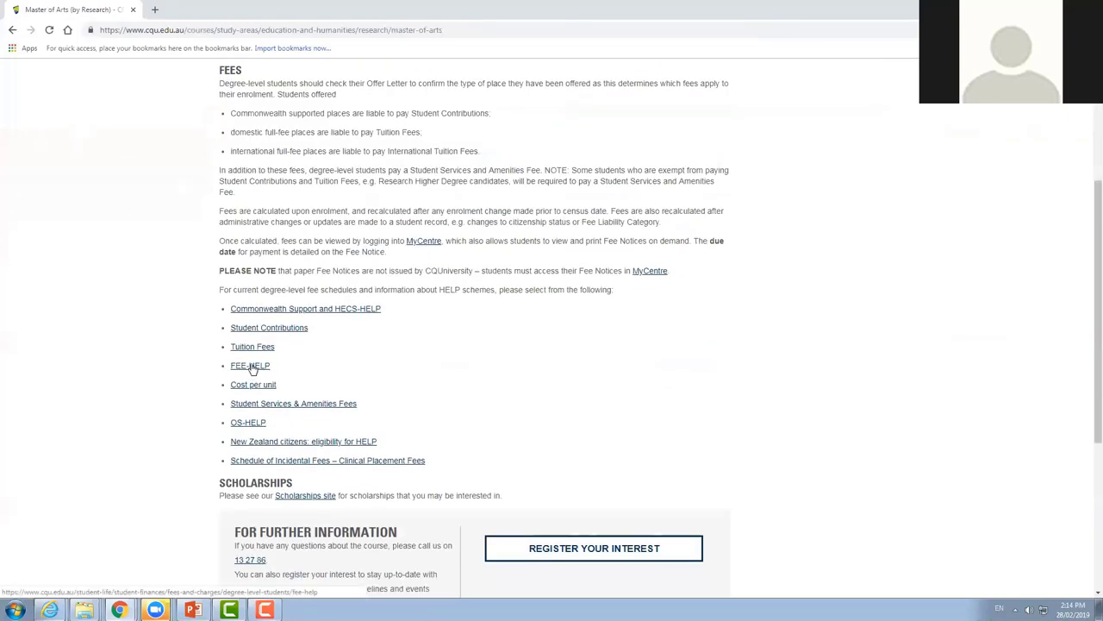
pyautogui.click(251, 367)
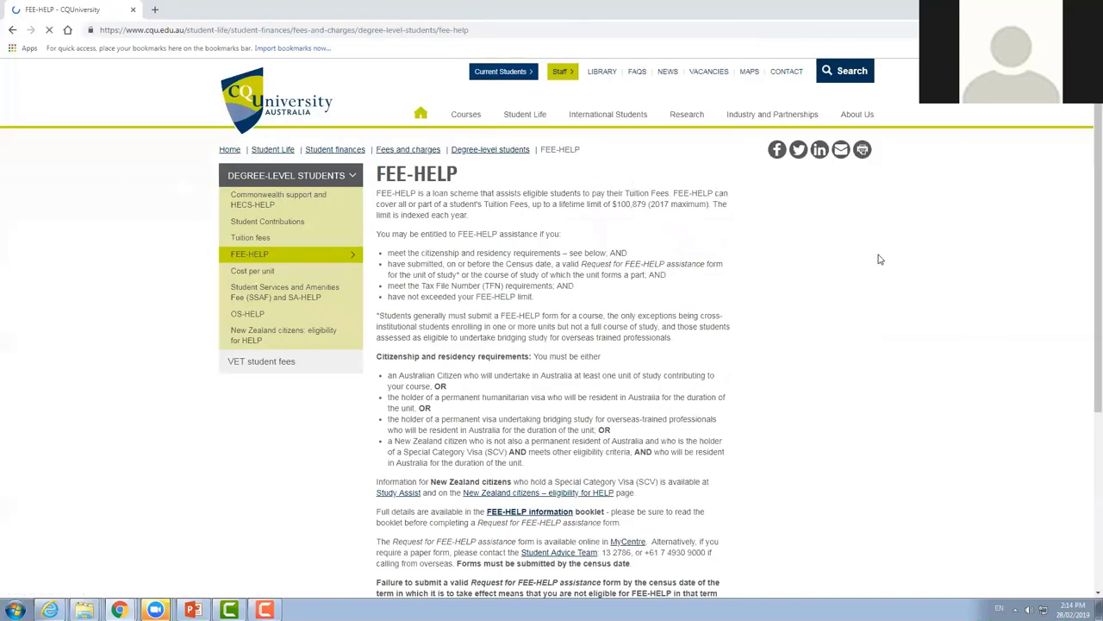
pyautogui.scroll(-2, 880, 258)
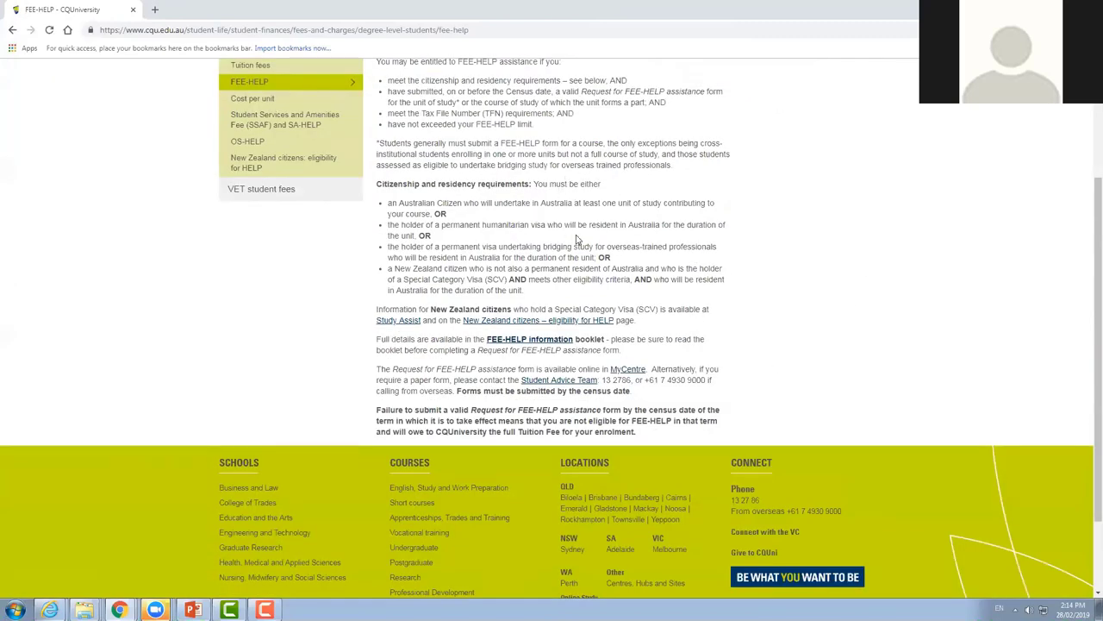
pyautogui.scroll(2, 578, 239)
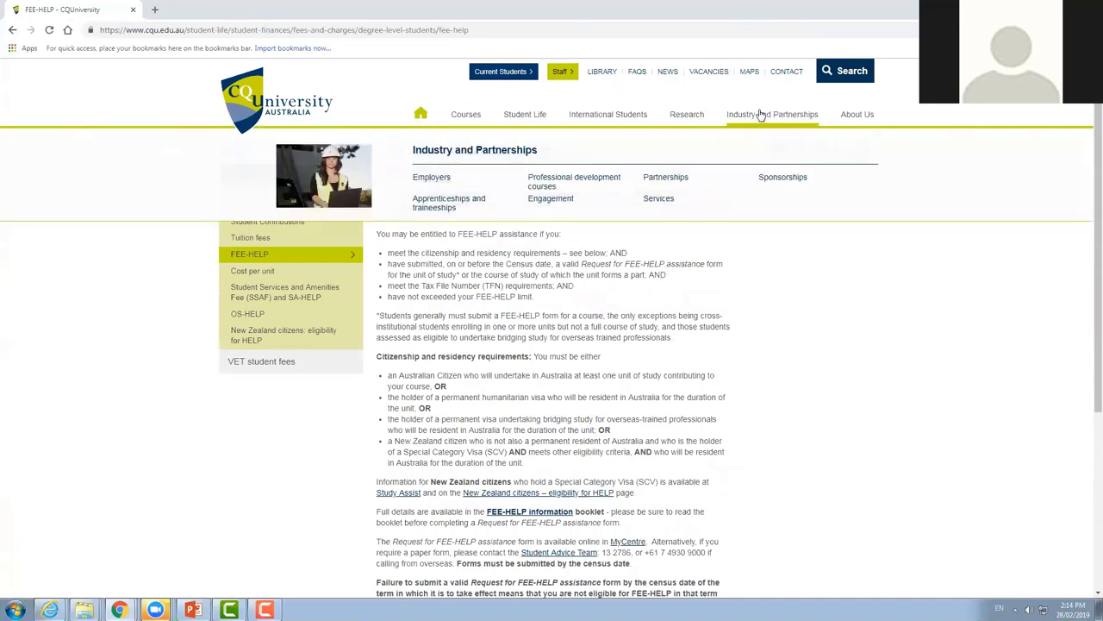
# Step: Open Industry and Partnerships, then expand and collapse the Partners - National list
pyautogui.click(766, 117)
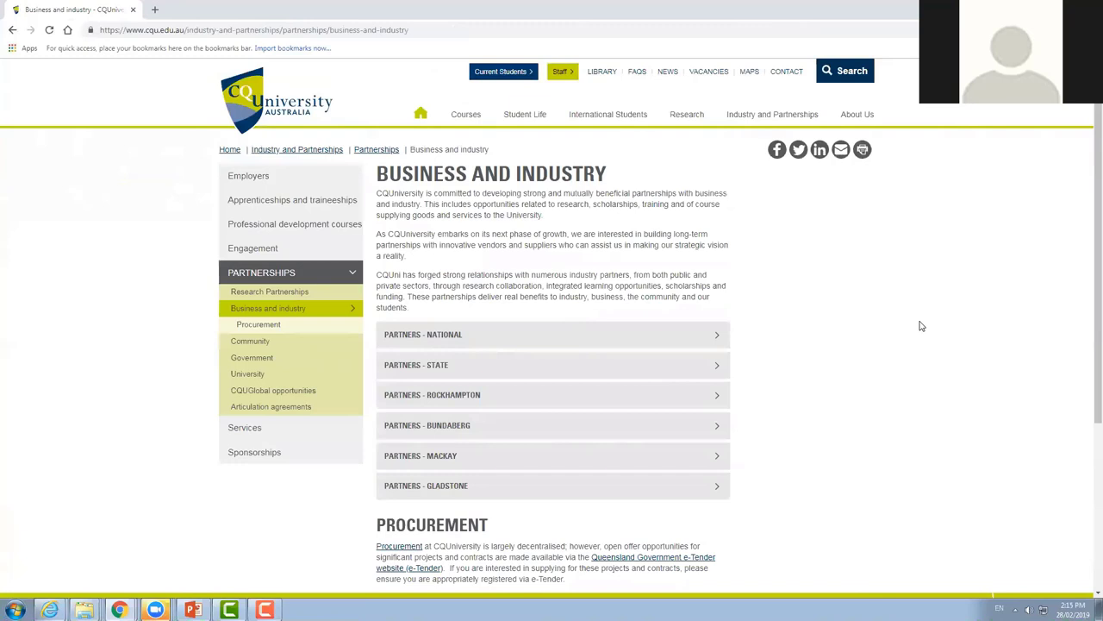
pyautogui.scroll(-3, 921, 326)
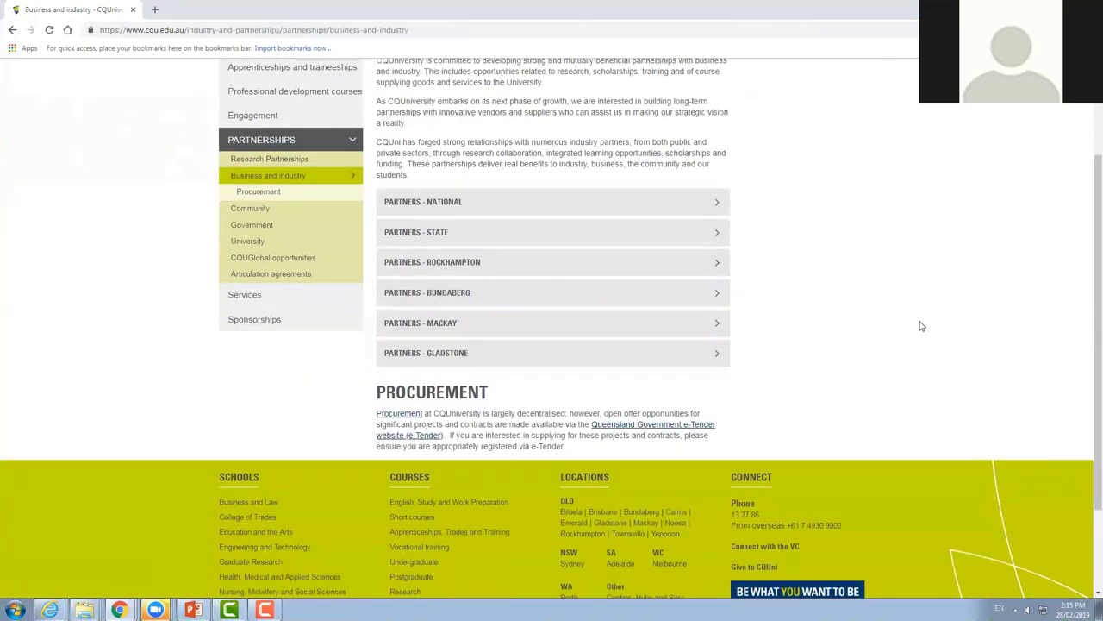
pyautogui.scroll(2, 921, 326)
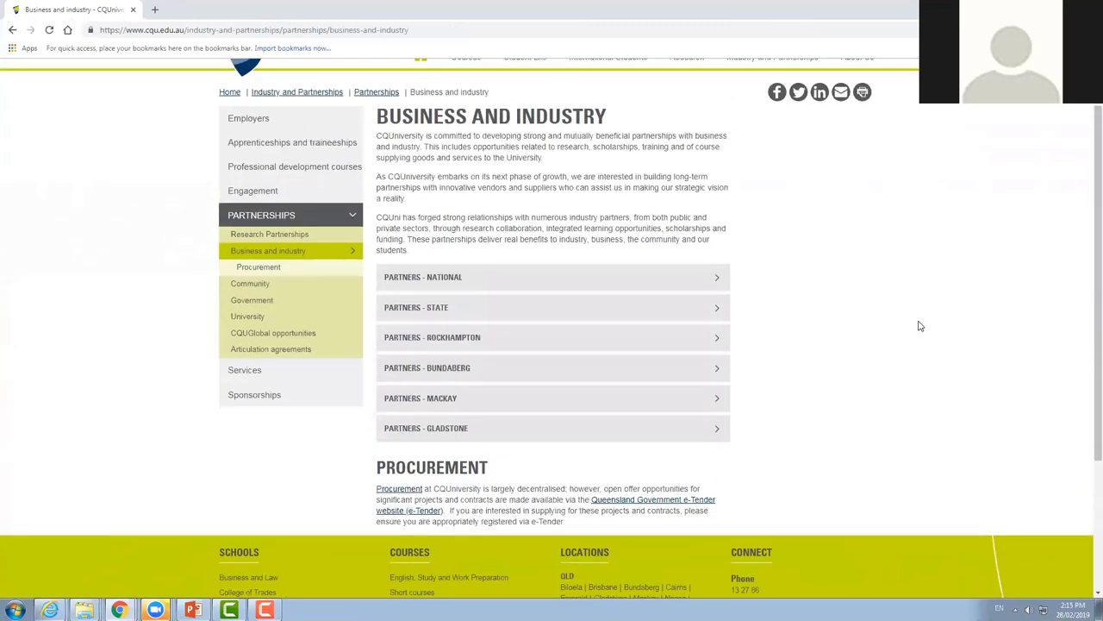
pyautogui.click(718, 286)
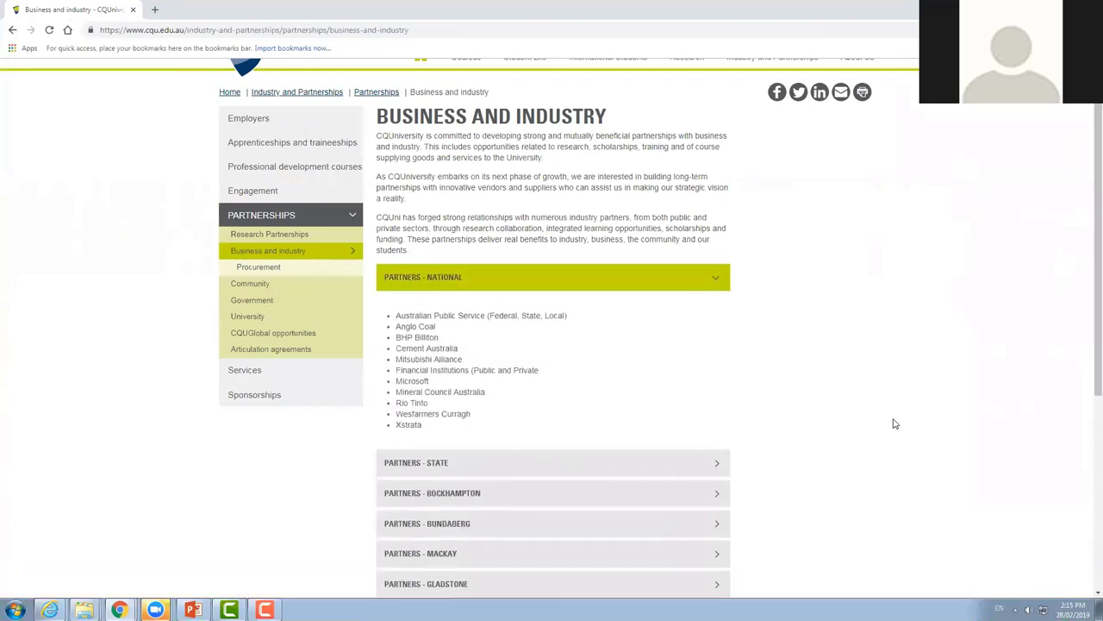
pyautogui.scroll(-2, 894, 422)
pyautogui.scroll(3, 894, 423)
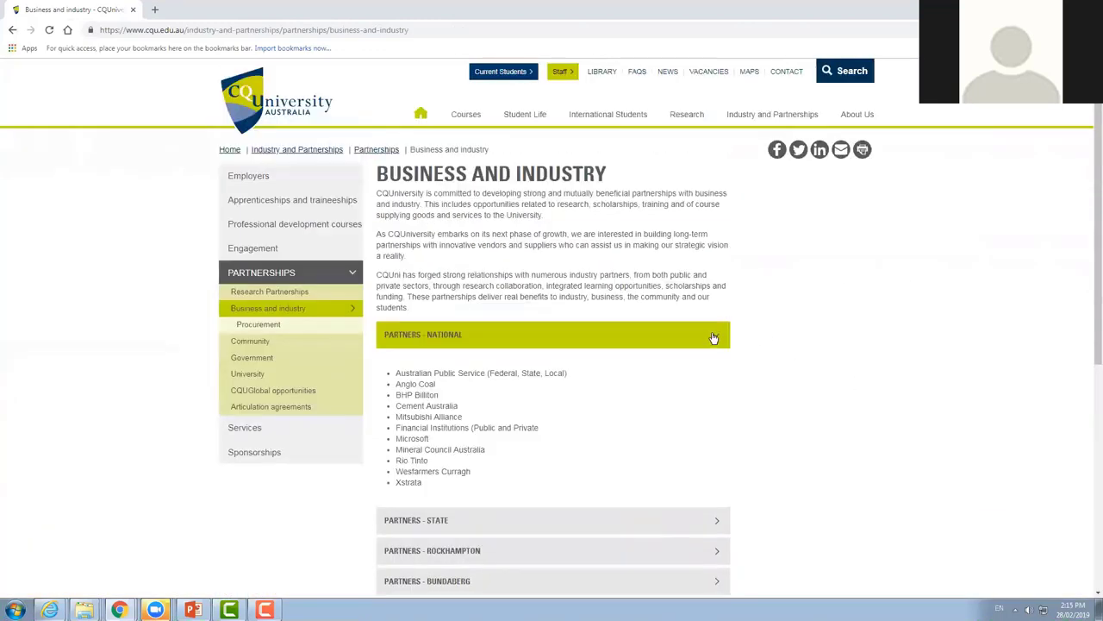
pyautogui.click(714, 337)
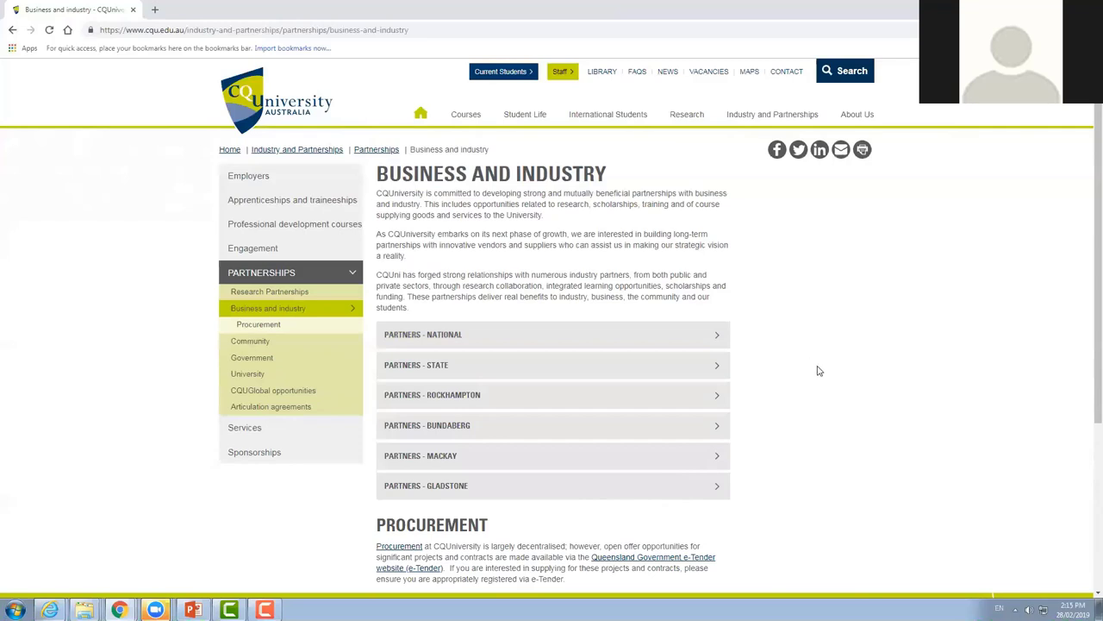
pyautogui.scroll(-2, 829, 382)
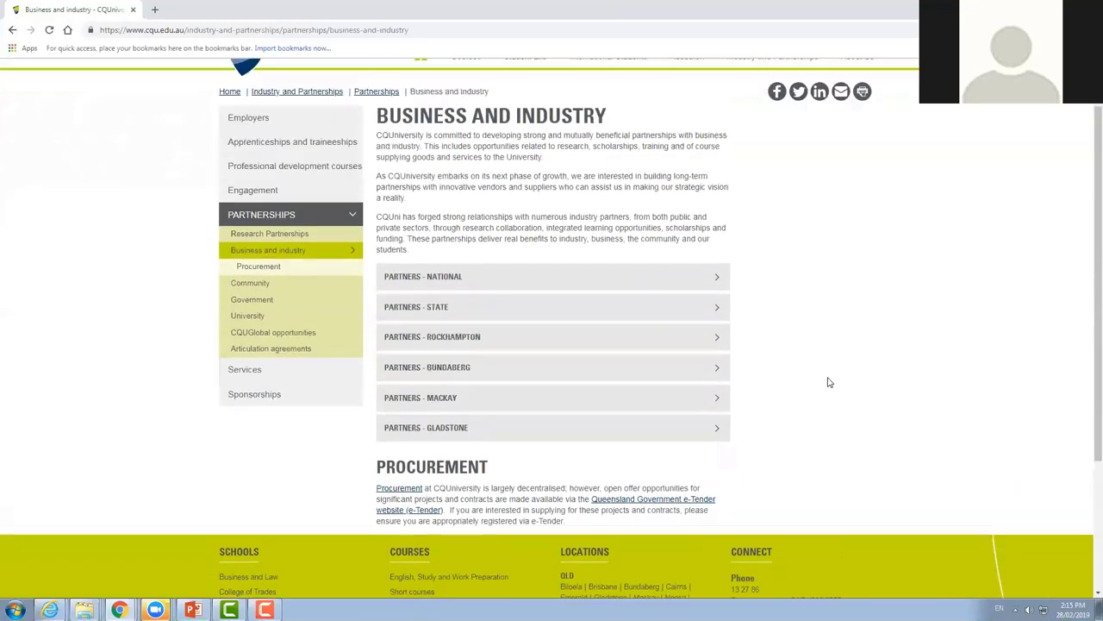
pyautogui.scroll(2, 829, 382)
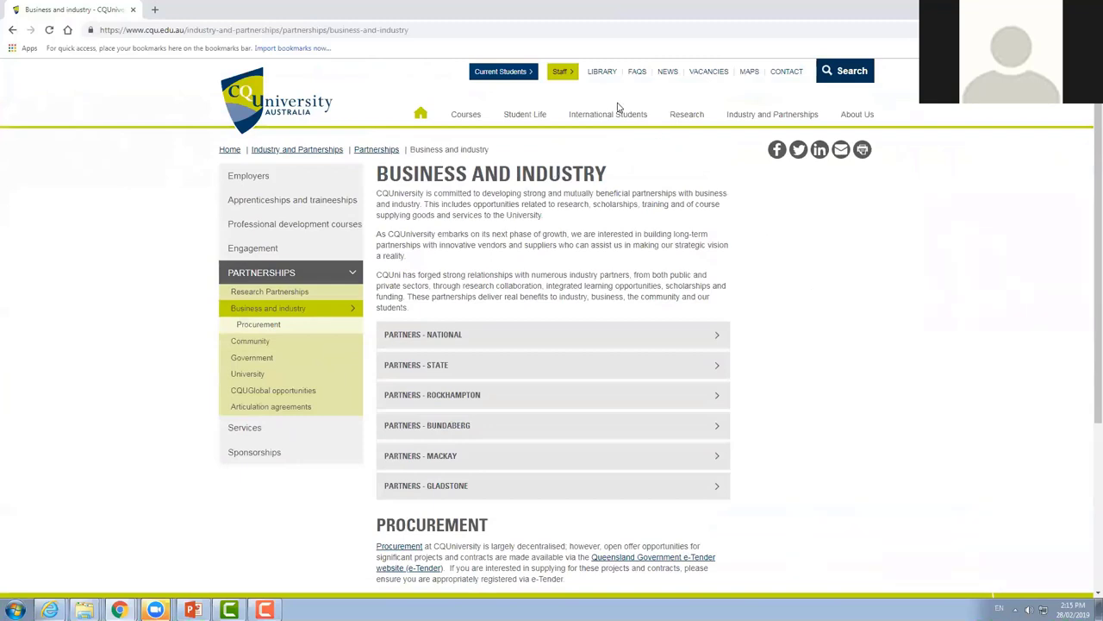
pyautogui.moveTo(619, 124)
# Step: Bring Camtasia Recorder up from the taskbar and stop the screen recording
pyautogui.scroll(-5, 788, 406)
pyautogui.scroll(5, 572, 519)
pyautogui.click(264, 610)
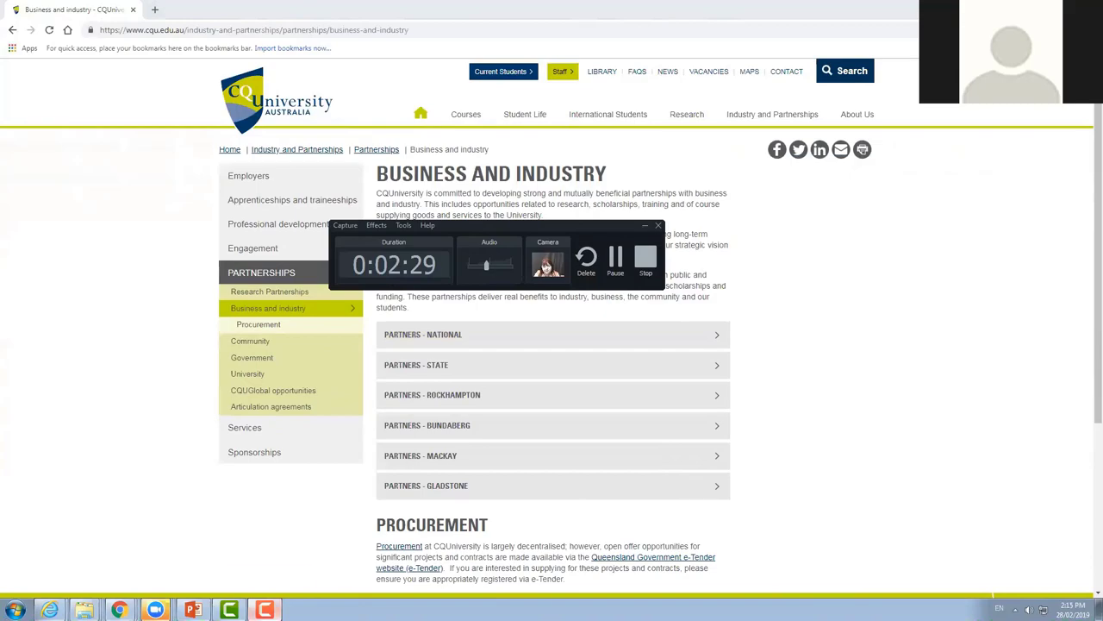
pyautogui.moveTo(265, 609)
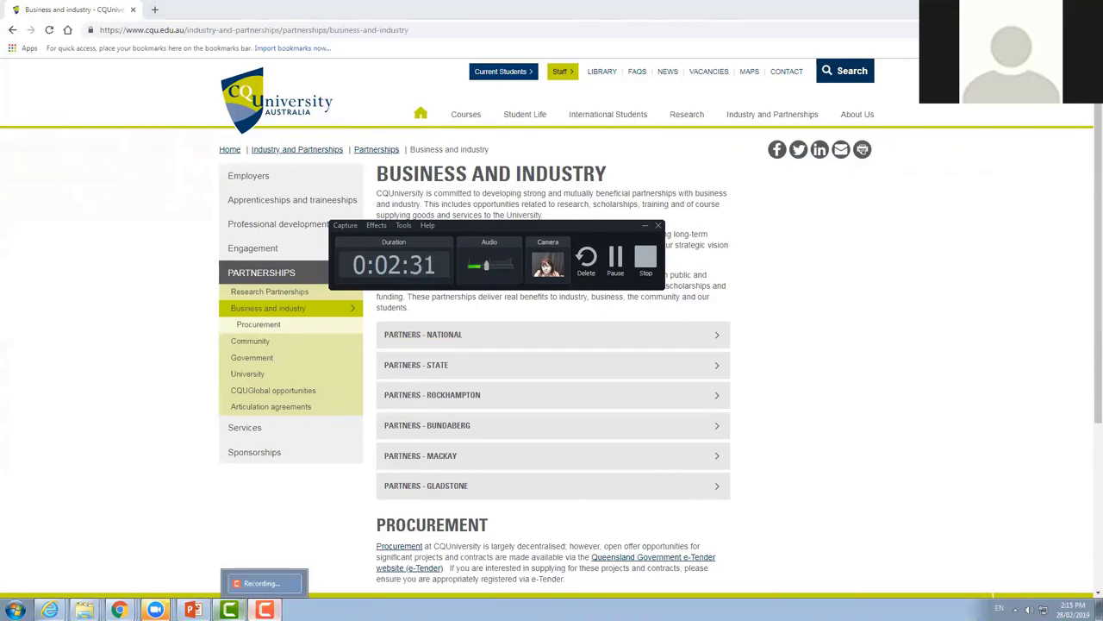
pyautogui.moveTo(228, 610)
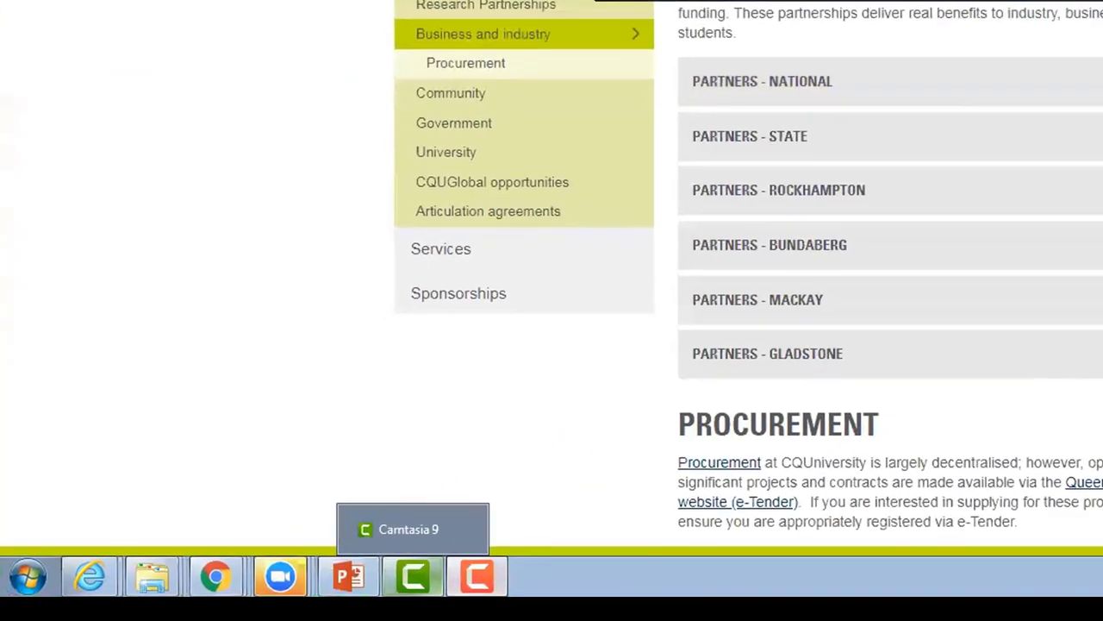
pyautogui.moveTo(265, 609)
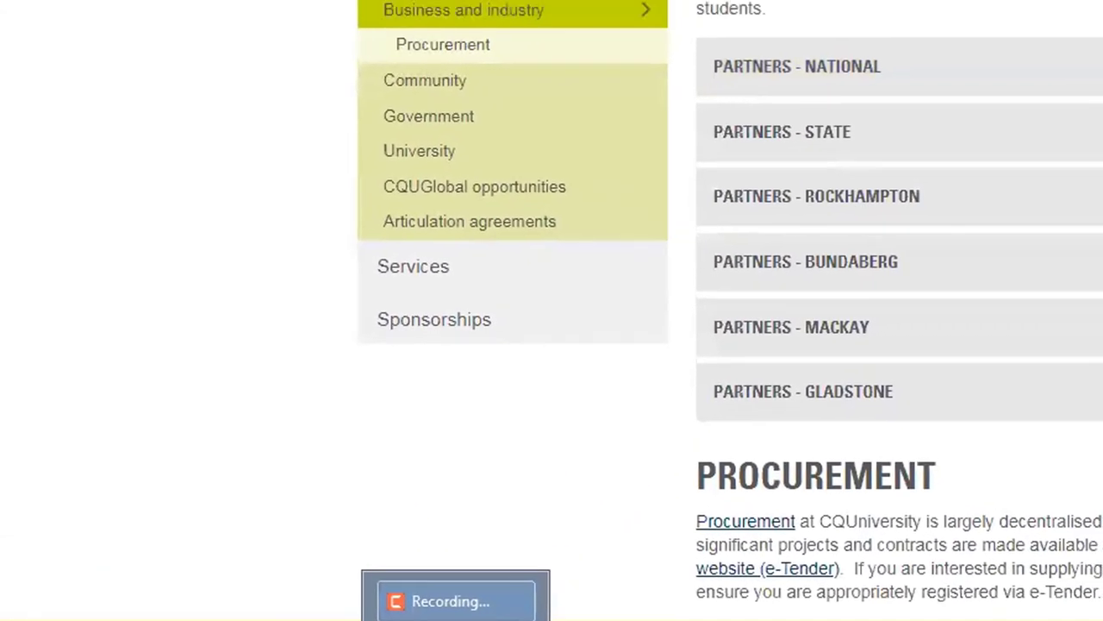
pyautogui.click(551, 510)
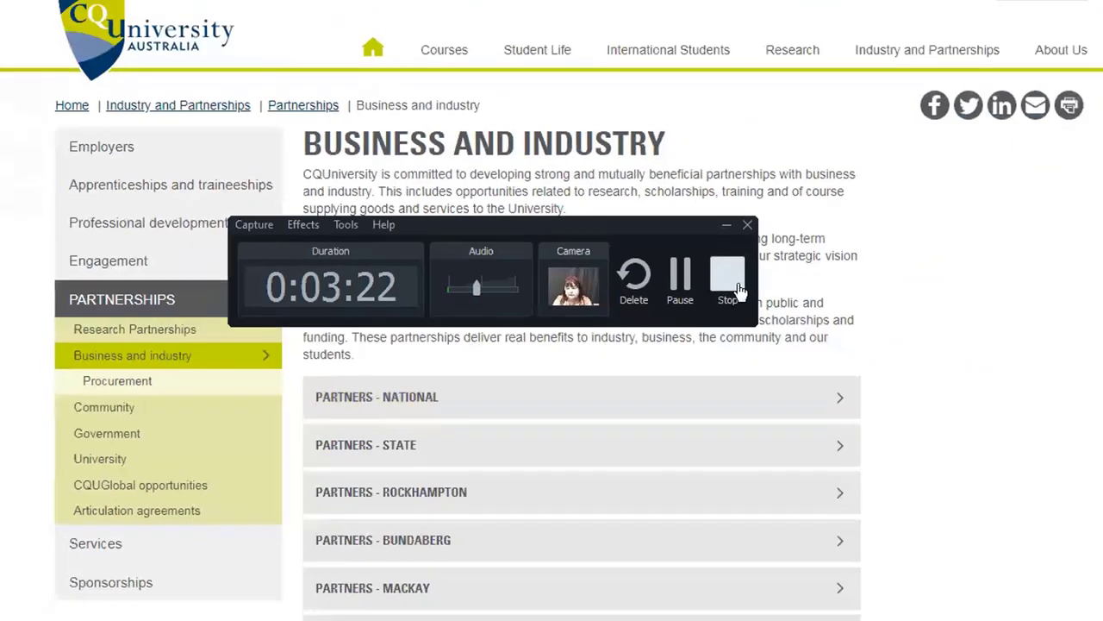
pyautogui.click(803, 293)
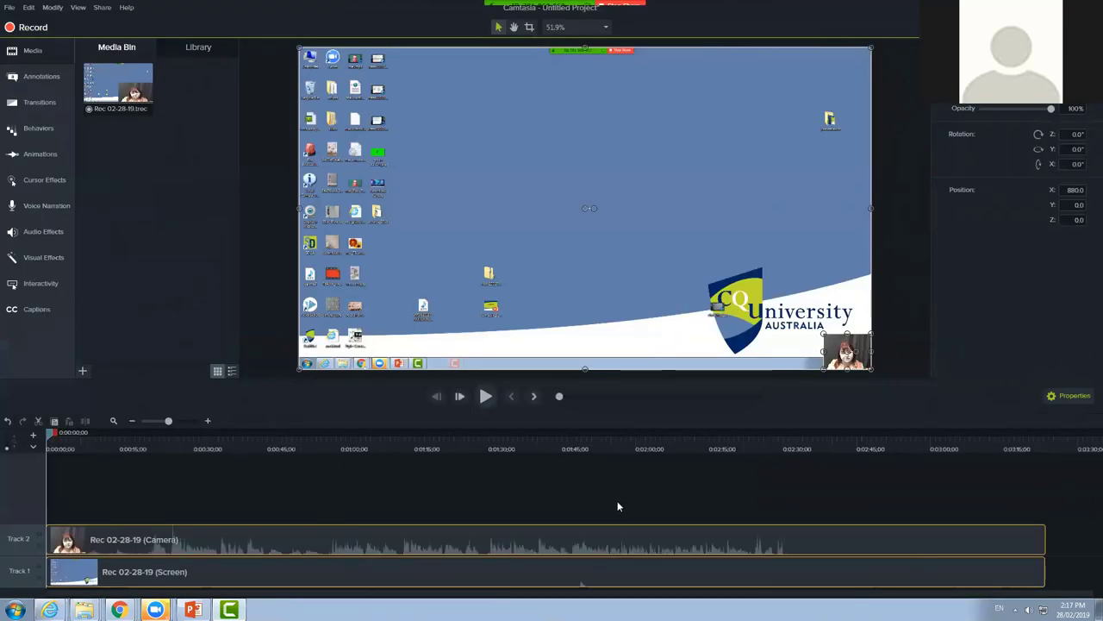
# Step: Drag the camera clip up onto a new Track 3 above the screen recording
pyautogui.click(618, 540)
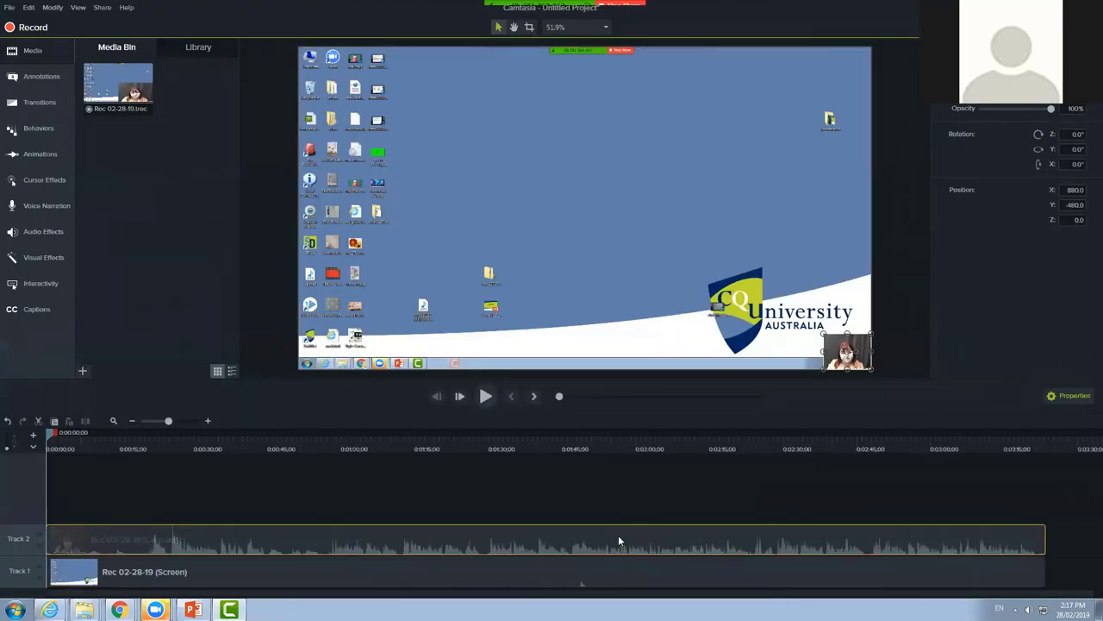
pyautogui.click(334, 579)
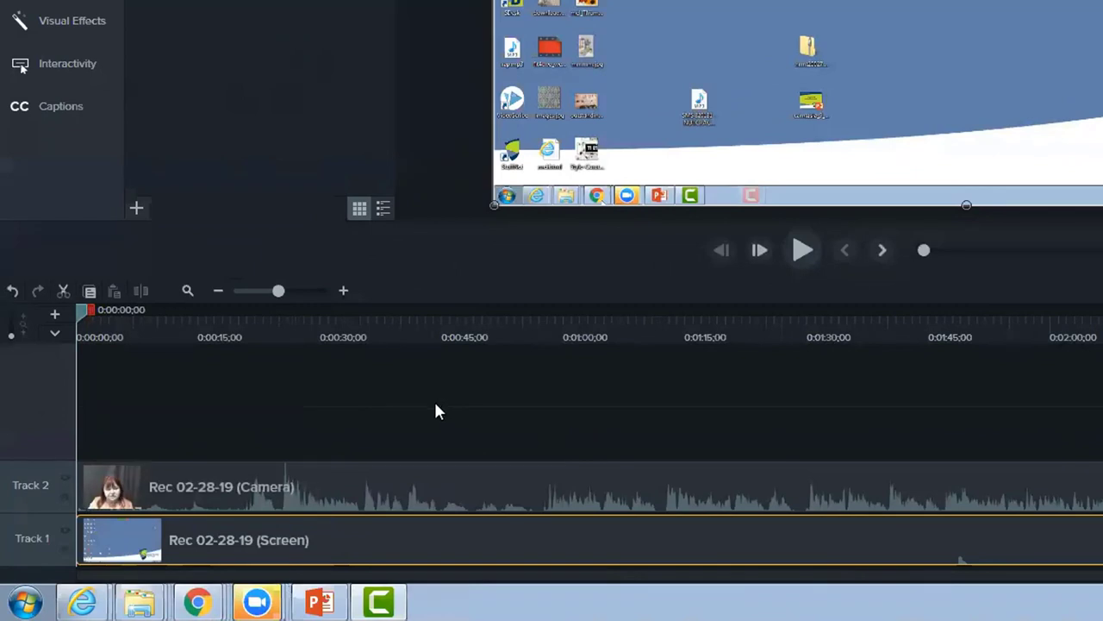
pyautogui.moveTo(435, 408); pyautogui.dragTo(567, 552)
pyautogui.moveTo(526, 488); pyautogui.dragTo(520, 421)
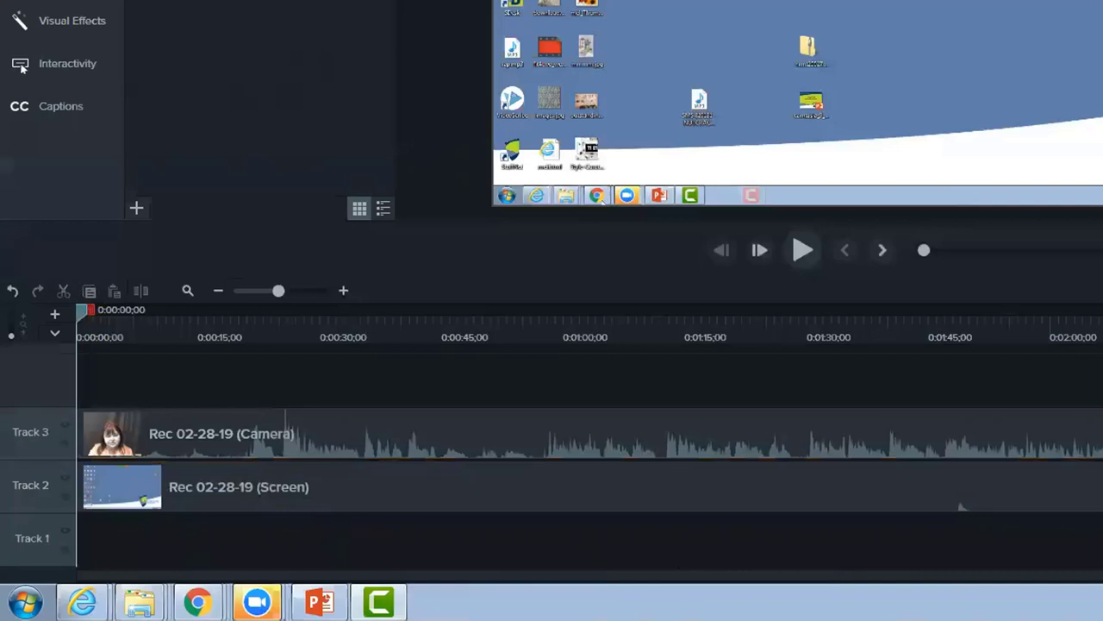
# Step: Move the webcam overlay to the canvas centre, enlarge it, and skim the preview
pyautogui.click(466, 436)
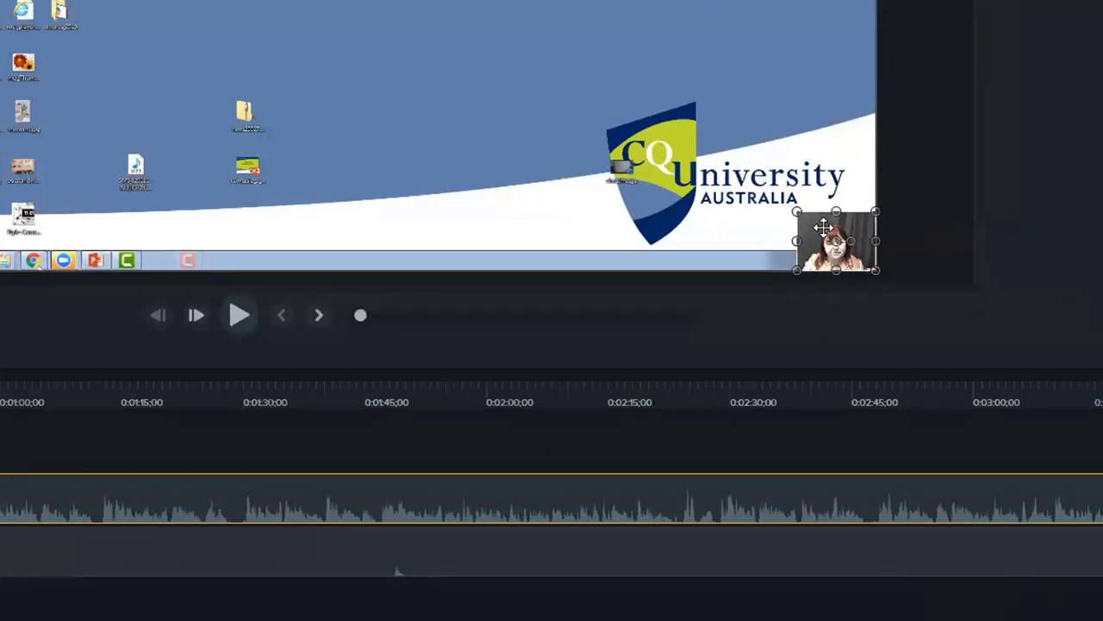
pyautogui.moveTo(823, 227); pyautogui.dragTo(242, 0)
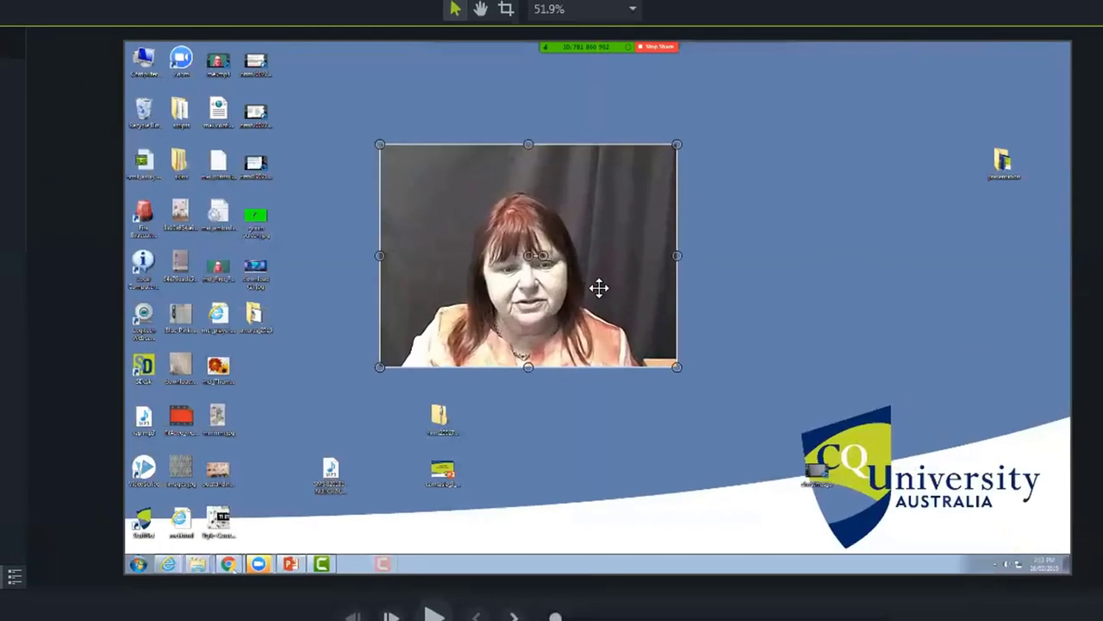
pyautogui.moveTo(599, 287); pyautogui.dragTo(655, 325)
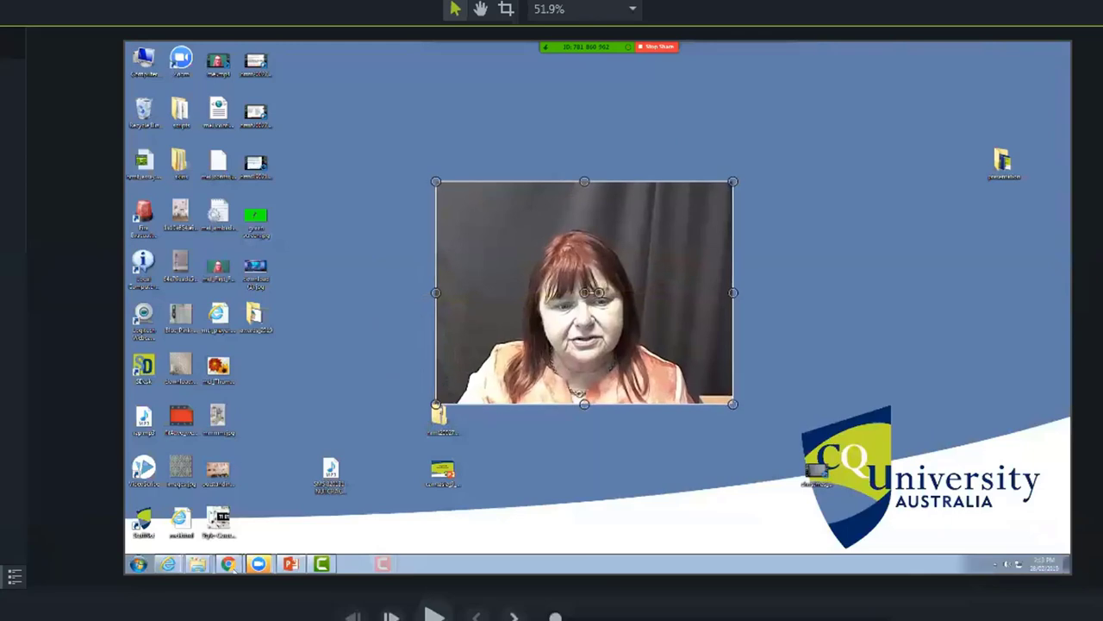
pyautogui.moveTo(555, 616); pyautogui.dragTo(619, 618)
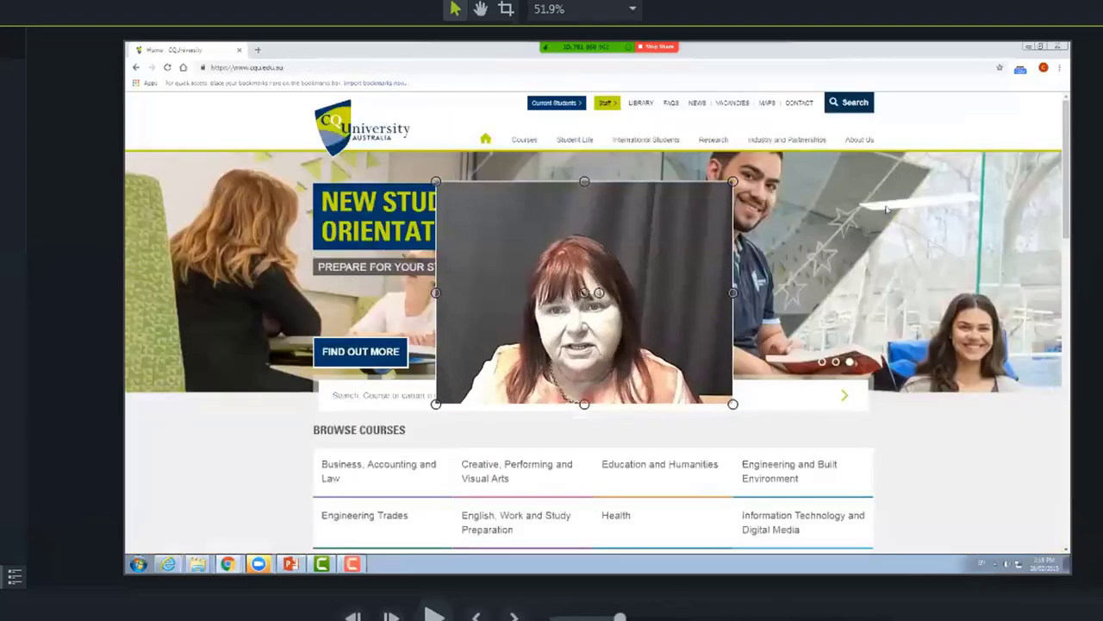
# Step: Mark a roughly five-second range from 0:00:14;29 and play it back
pyautogui.moveTo(384, 418); pyautogui.dragTo(471, 310)
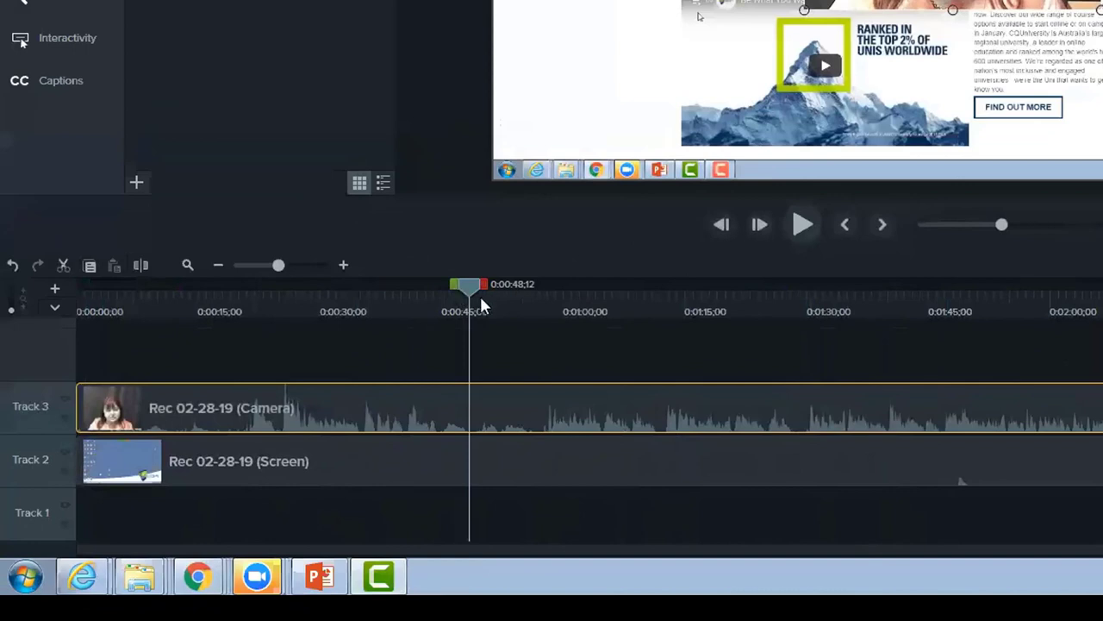
pyautogui.moveTo(484, 285)
pyautogui.mouseDown()
pyautogui.moveTo(505, 281)
pyautogui.moveTo(474, 283)
pyautogui.mouseUp()
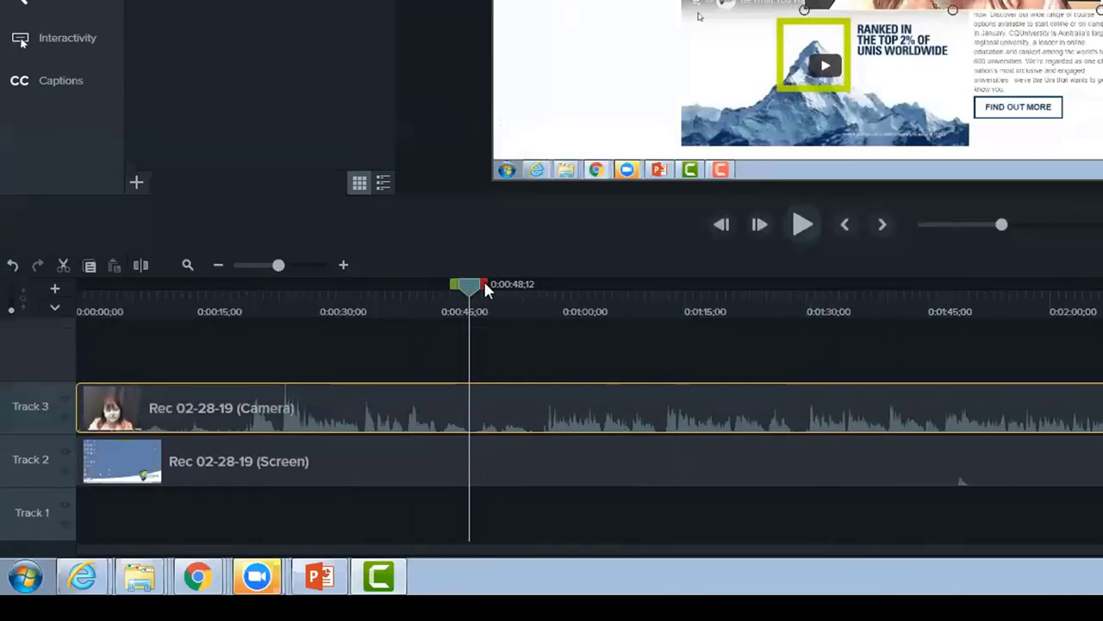
pyautogui.moveTo(485, 285); pyautogui.dragTo(538, 288)
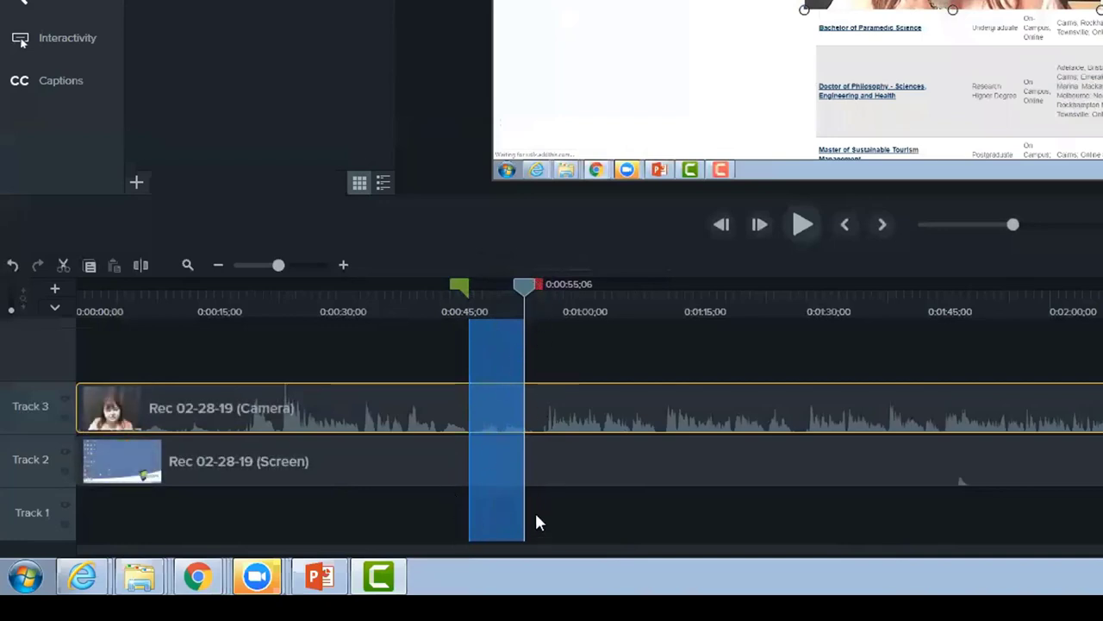
pyautogui.click(803, 226)
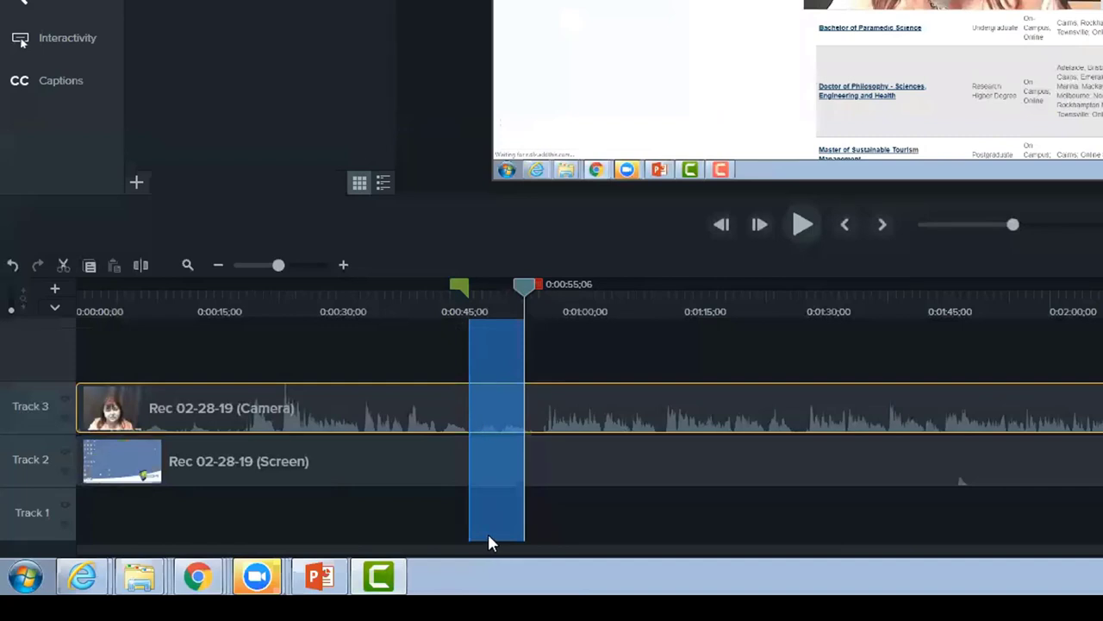
pyautogui.moveTo(526, 291); pyautogui.dragTo(8, 303)
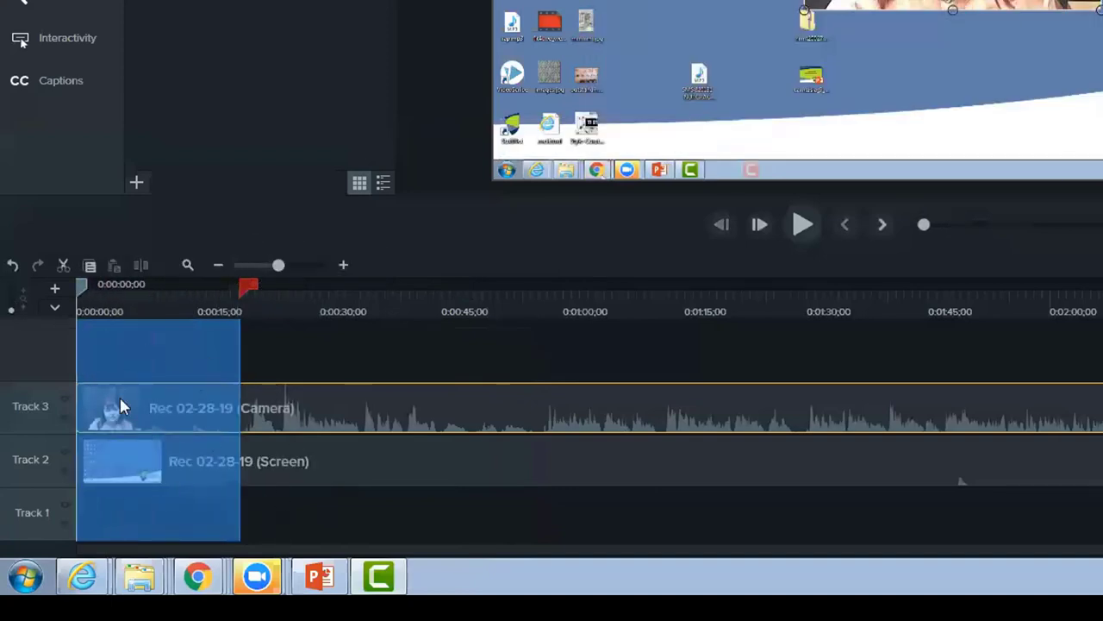
# Step: Cut the first 20 seconds from the camera and screen clips
pyautogui.click(69, 270)
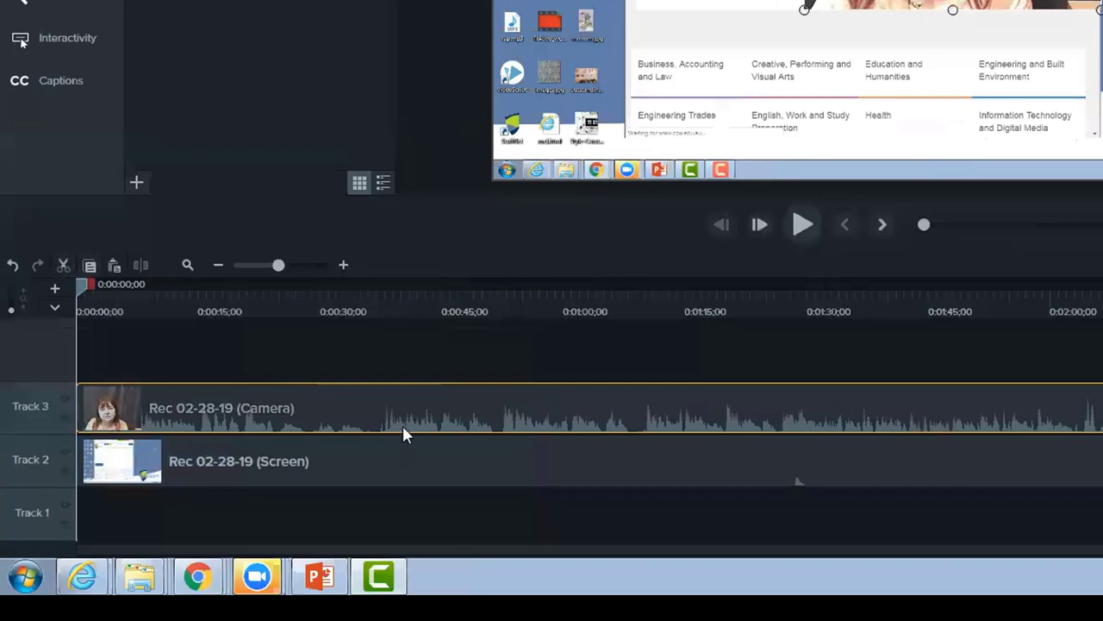
pyautogui.click(396, 505)
pyautogui.click(392, 454)
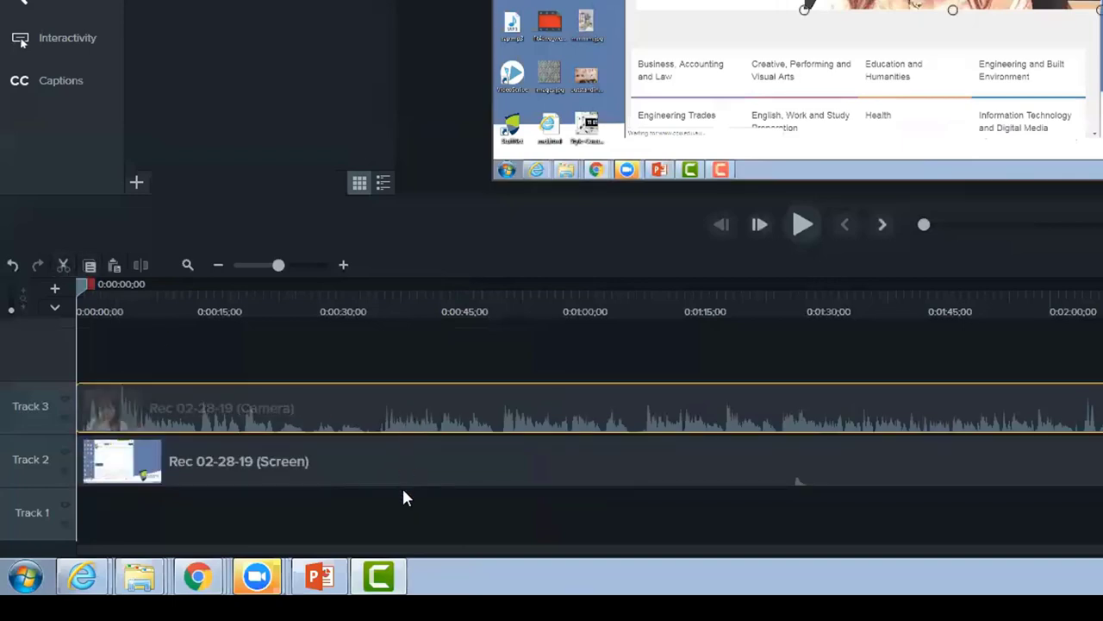
pyautogui.moveTo(117, 456); pyautogui.dragTo(119, 459)
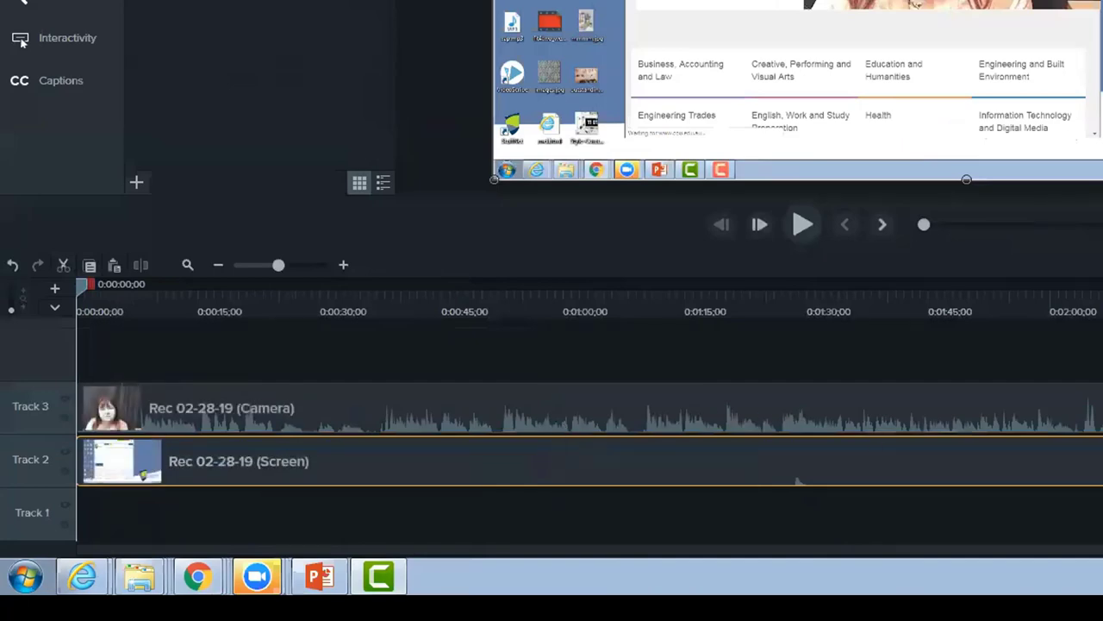
# Step: Mark a few seconds just before 0:03:00 and play them back
pyautogui.moveTo(80, 284); pyautogui.dragTo(726, 259)
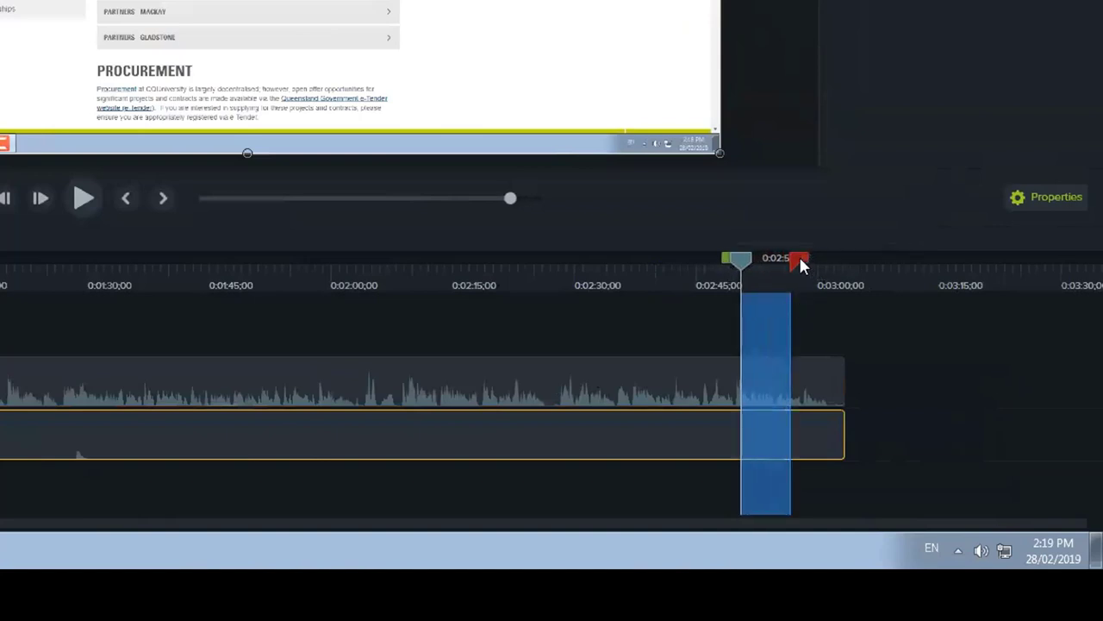
pyautogui.moveTo(799, 257); pyautogui.dragTo(806, 257)
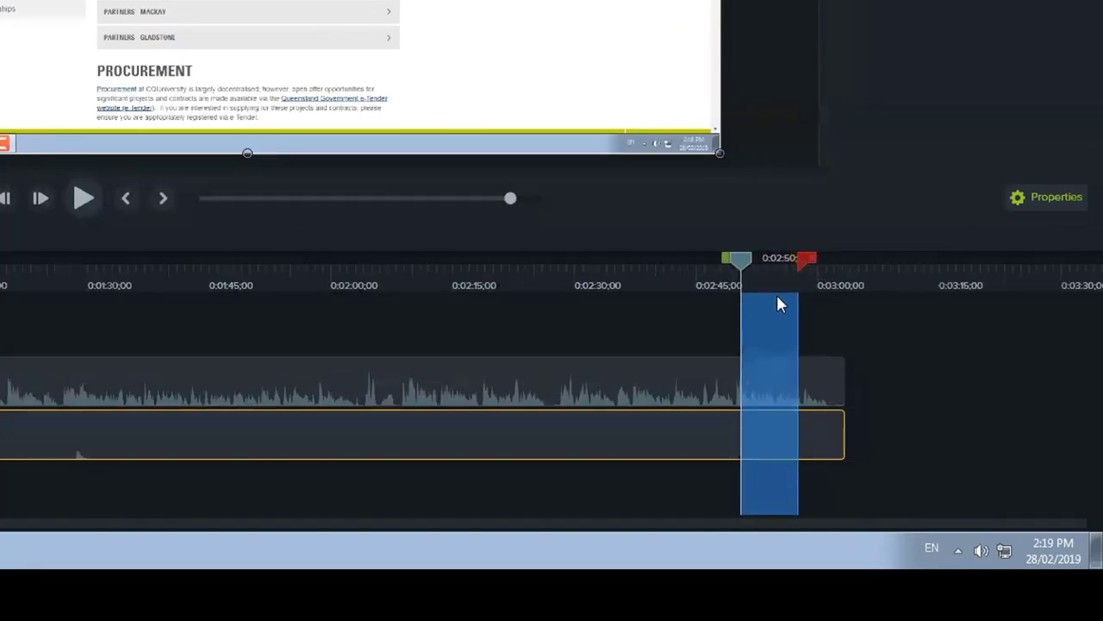
pyautogui.click(84, 199)
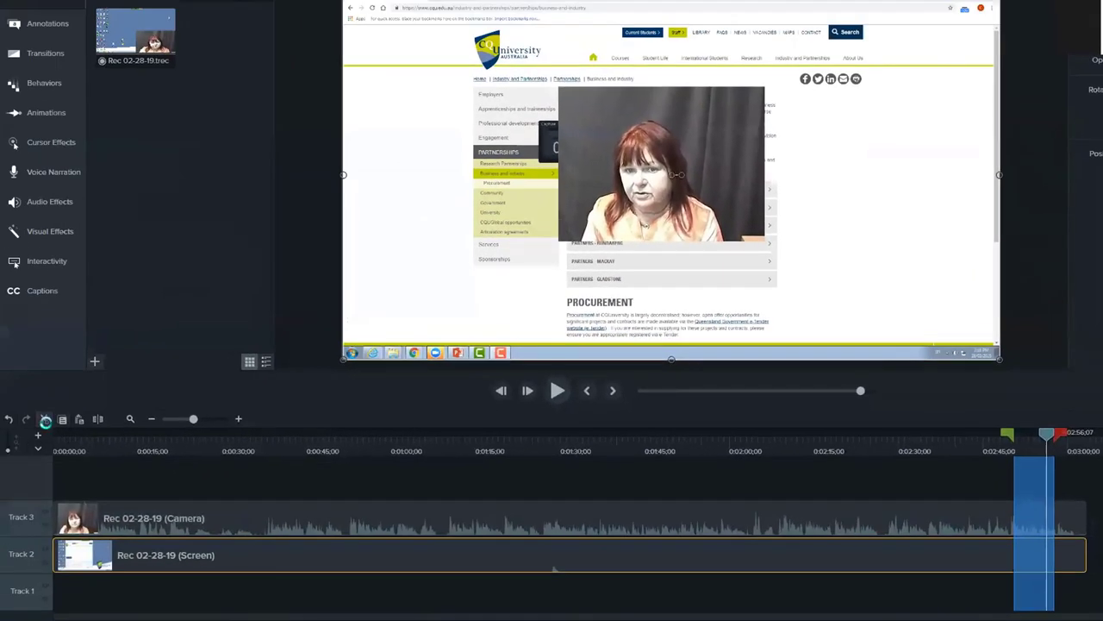
# Step: Cut the marked end range so both clips now end at 0:02:56;12
pyautogui.click(44, 419)
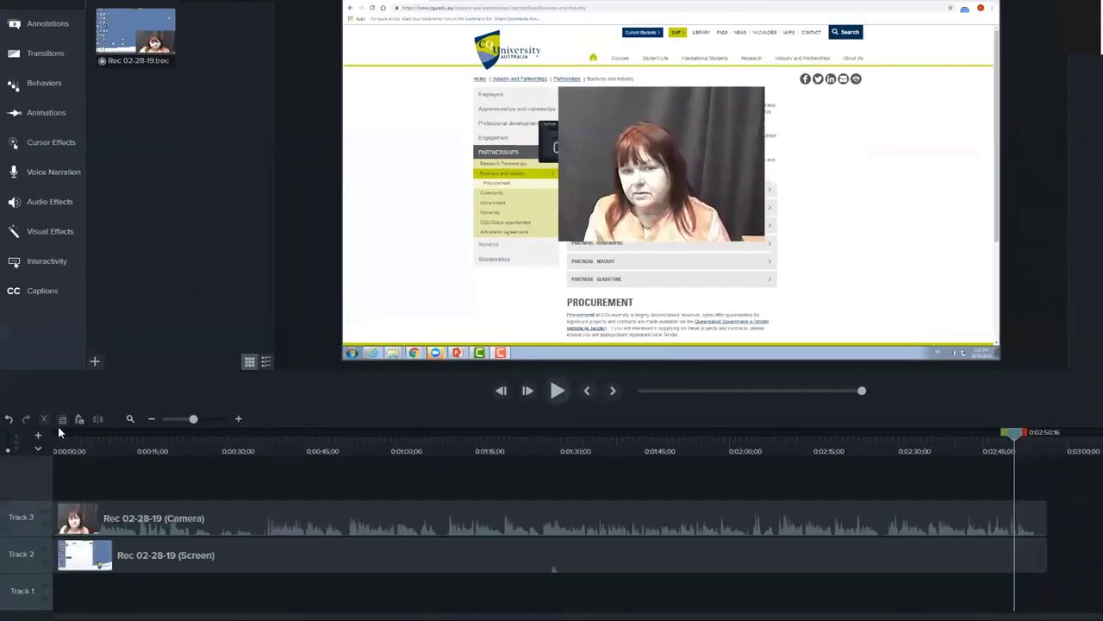
pyautogui.click(948, 522)
pyautogui.click(940, 543)
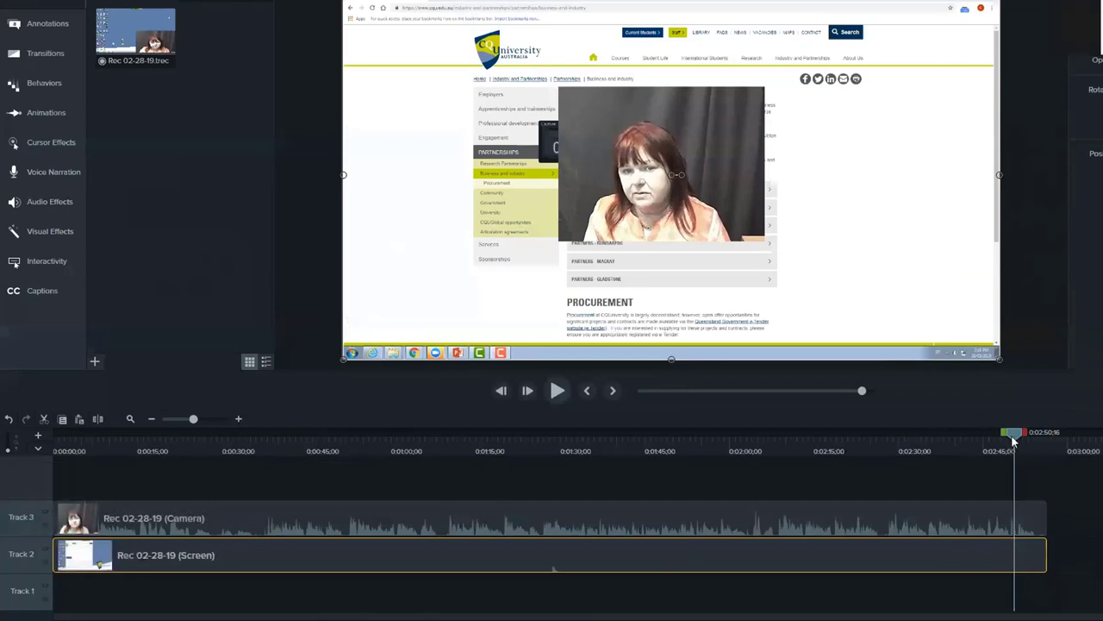
pyautogui.moveTo(1013, 440); pyautogui.dragTo(428, 447)
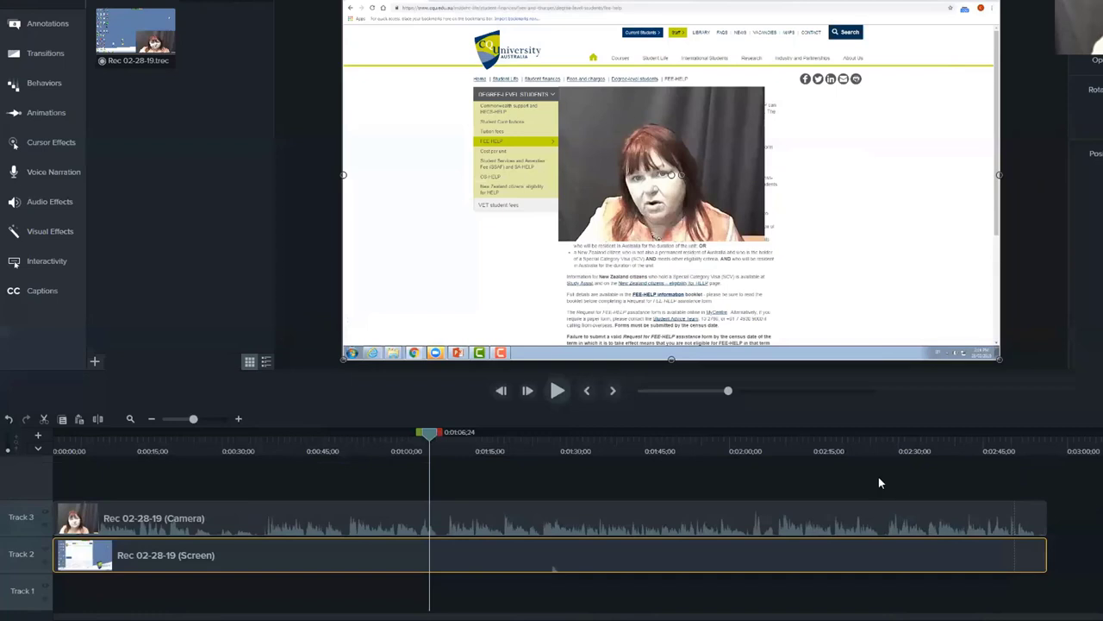
pyautogui.moveTo(430, 431); pyautogui.dragTo(168, 481)
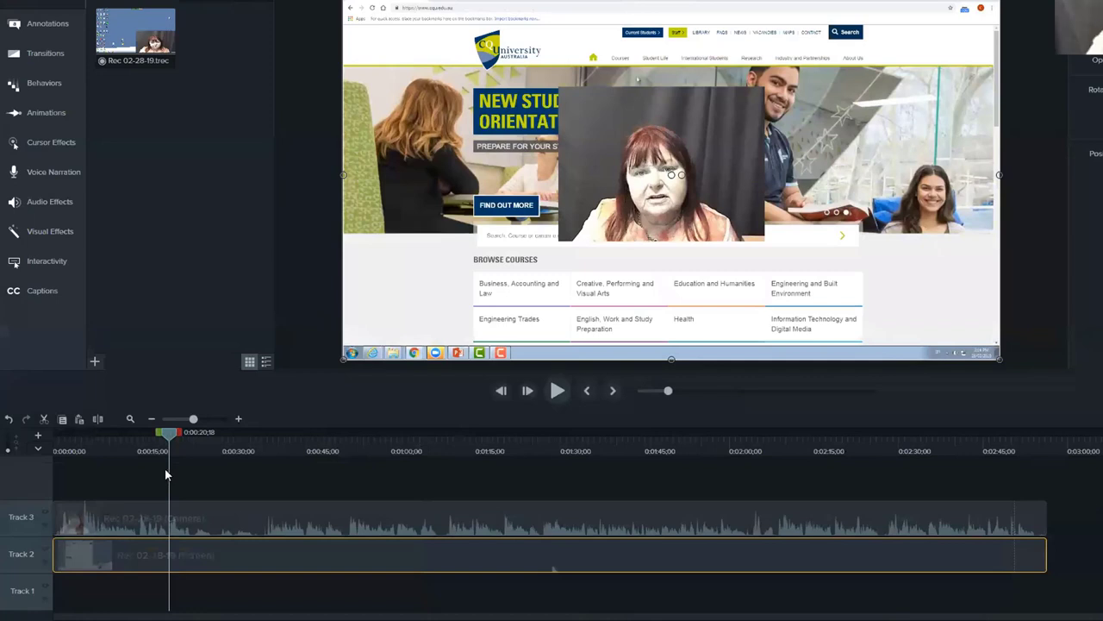
pyautogui.click(171, 514)
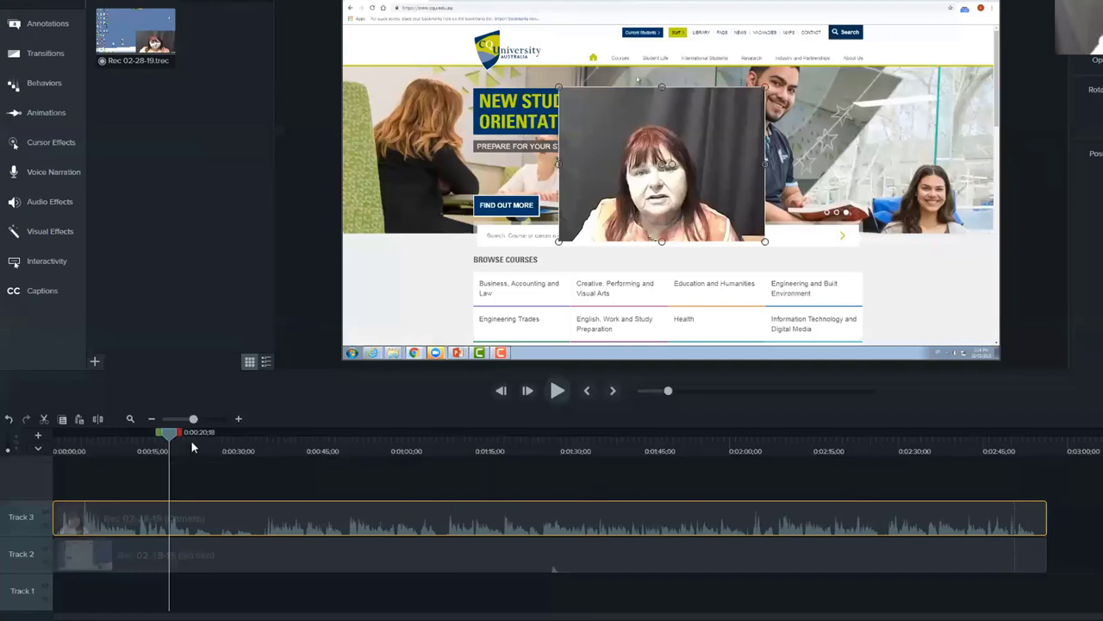
pyautogui.moveTo(177, 433); pyautogui.dragTo(552, 433)
pyautogui.moveTo(687, 474); pyautogui.dragTo(172, 474)
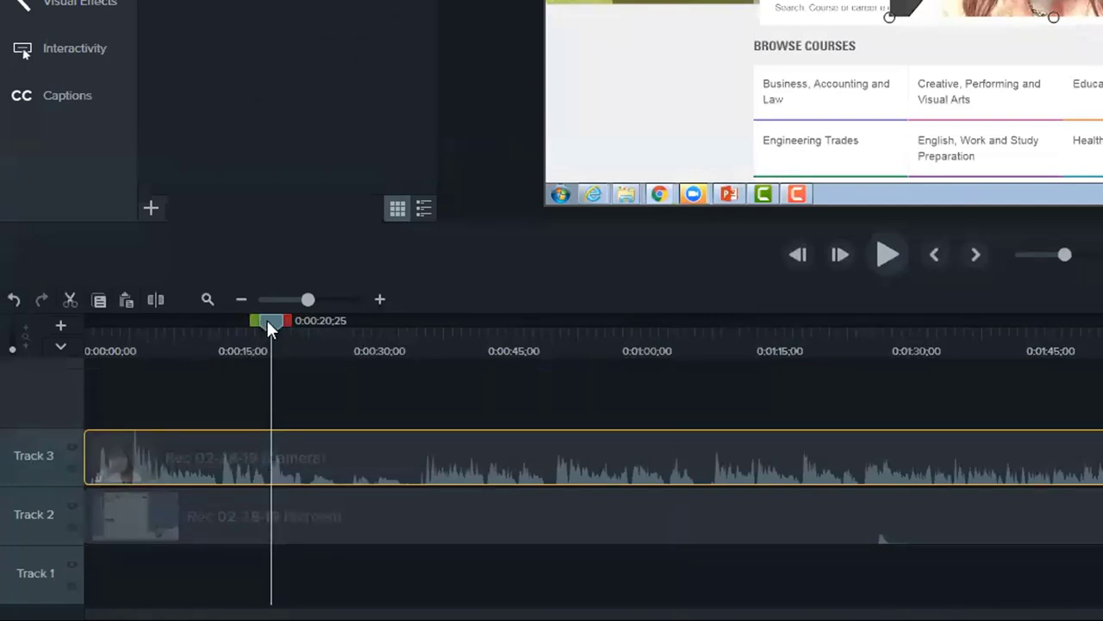
# Step: Split the Track 3 camera clip at 0:00:21;06 and check both pieces
pyautogui.moveTo(268, 320); pyautogui.dragTo(271, 321)
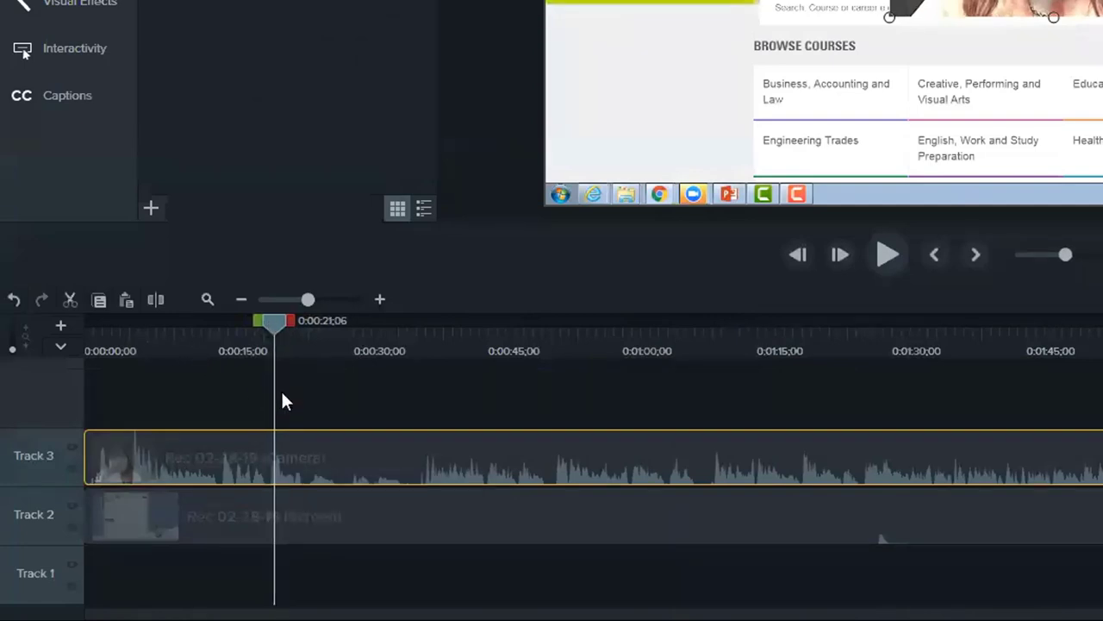
pyautogui.click(157, 300)
pyautogui.click(184, 446)
pyautogui.click(369, 457)
pyautogui.click(207, 441)
pyautogui.click(448, 461)
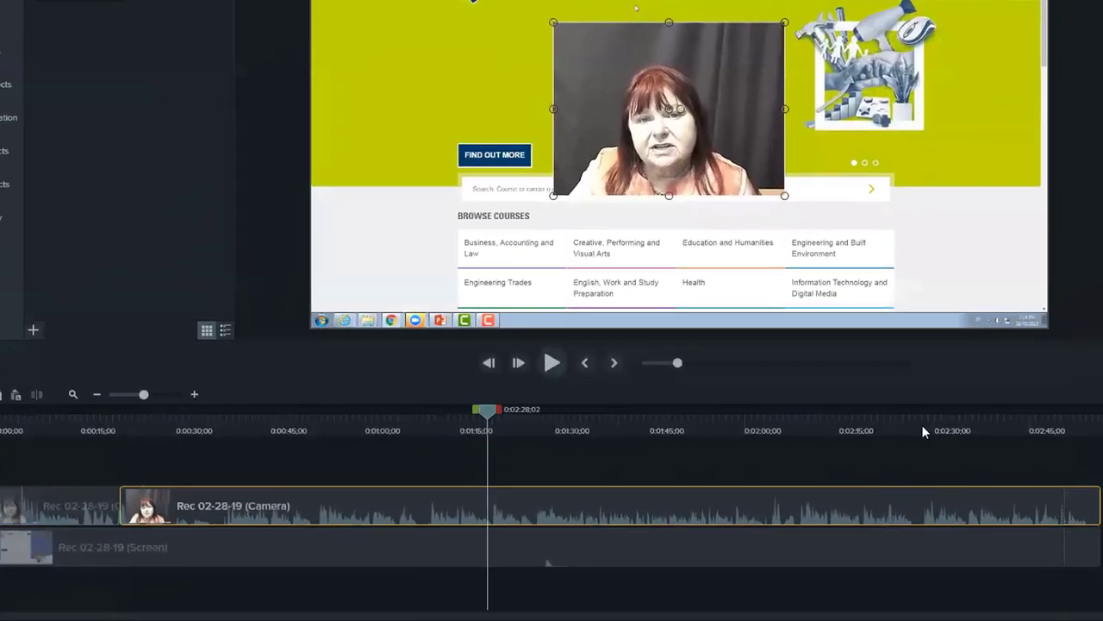
# Step: Split the camera clip again at 0:02:27;11 and select the middle section
pyautogui.moveTo(922, 424); pyautogui.dragTo(917, 434)
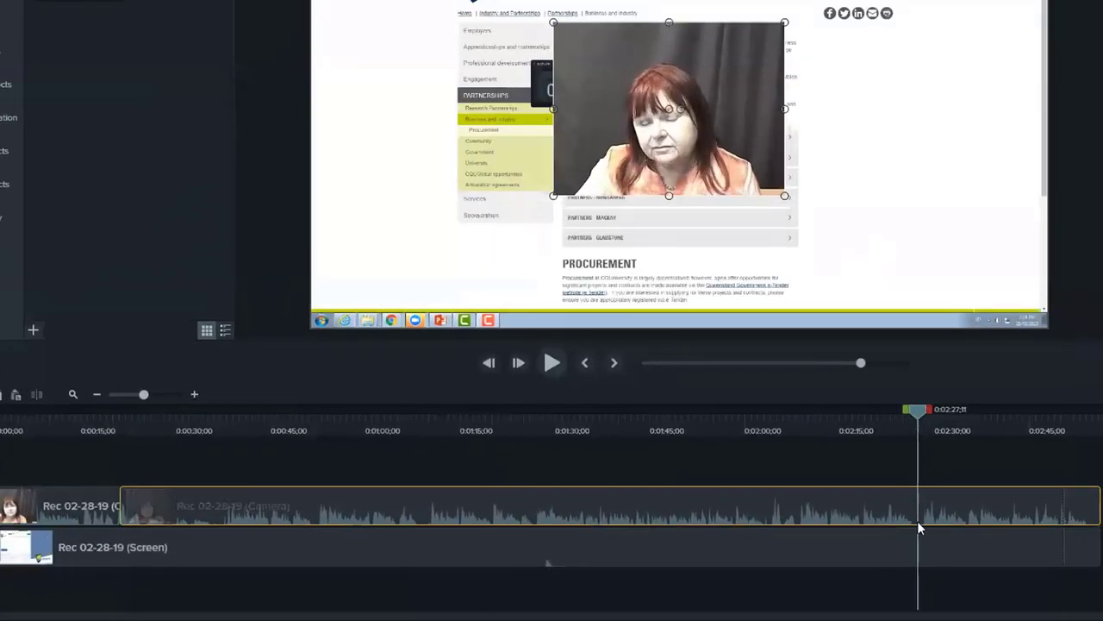
pyautogui.click(38, 394)
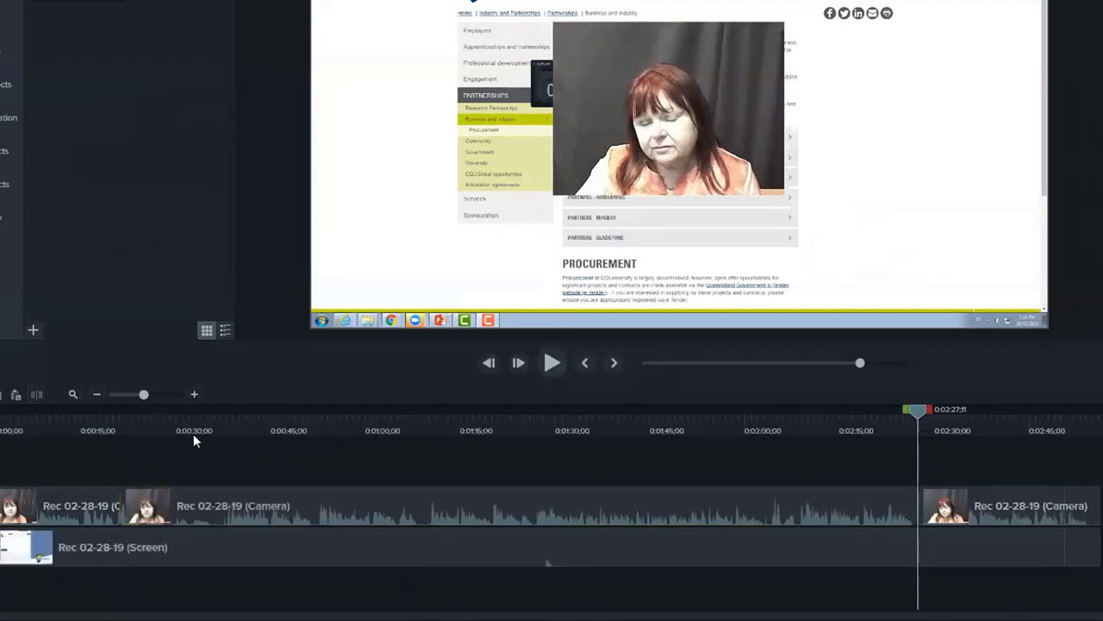
pyautogui.click(997, 501)
pyautogui.click(565, 509)
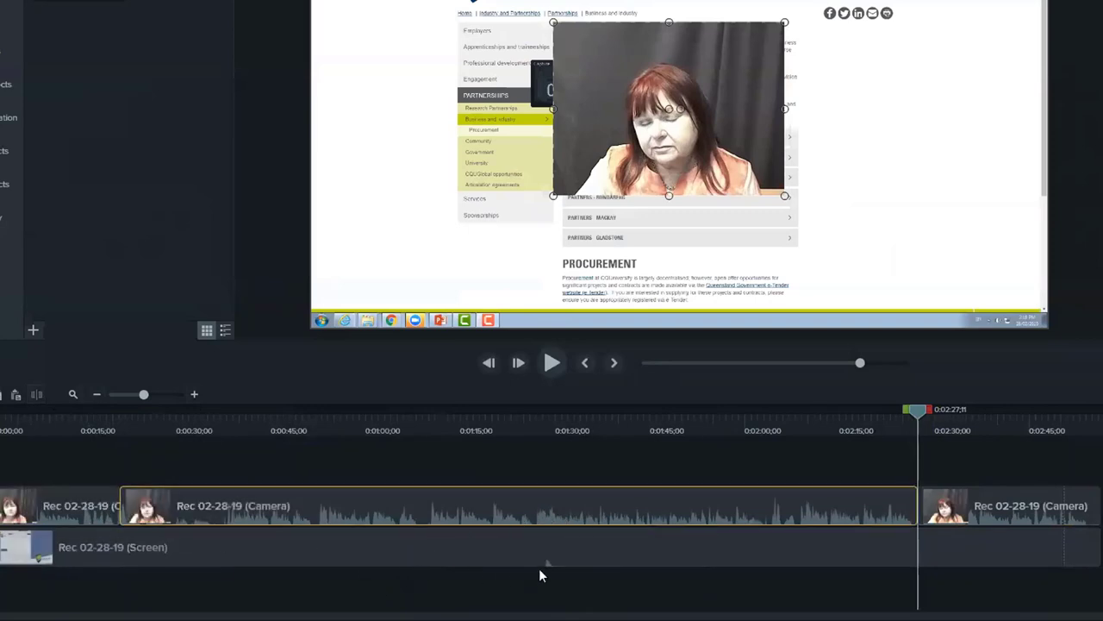
# Step: Move the middle camera section down to Track 1 and preview from 0:00:17
pyautogui.moveTo(593, 512); pyautogui.dragTo(603, 593)
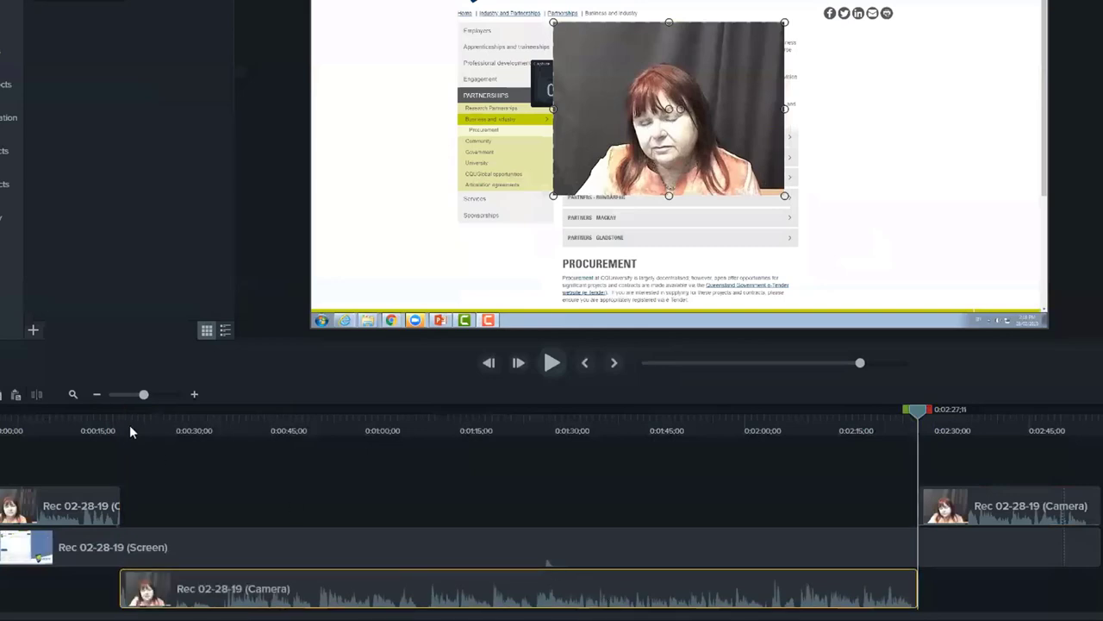
pyautogui.click(101, 413)
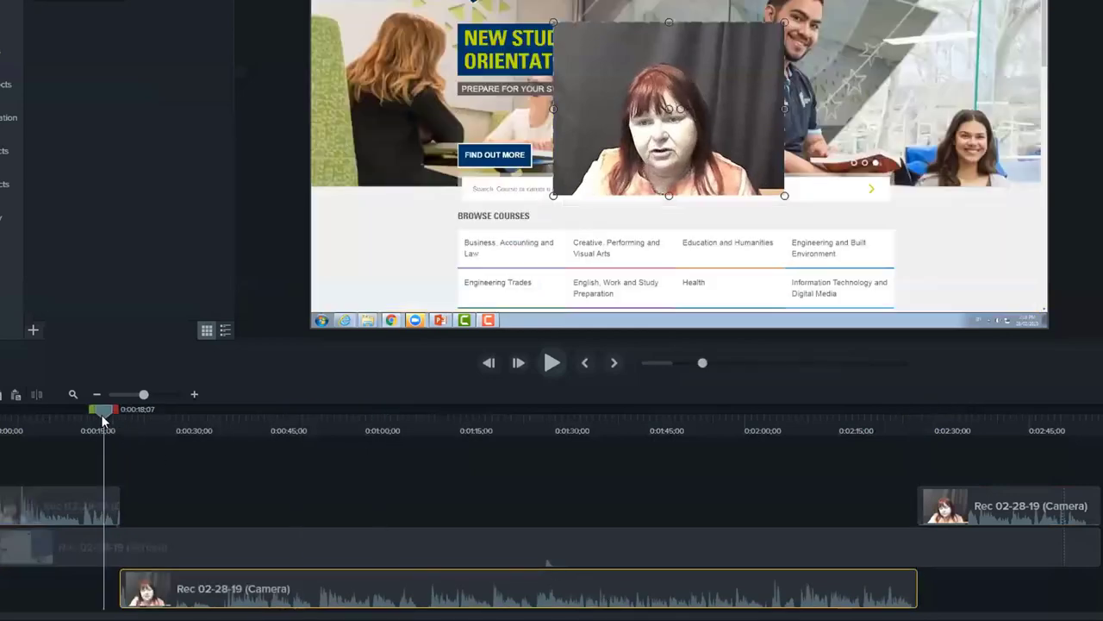
pyautogui.click(558, 361)
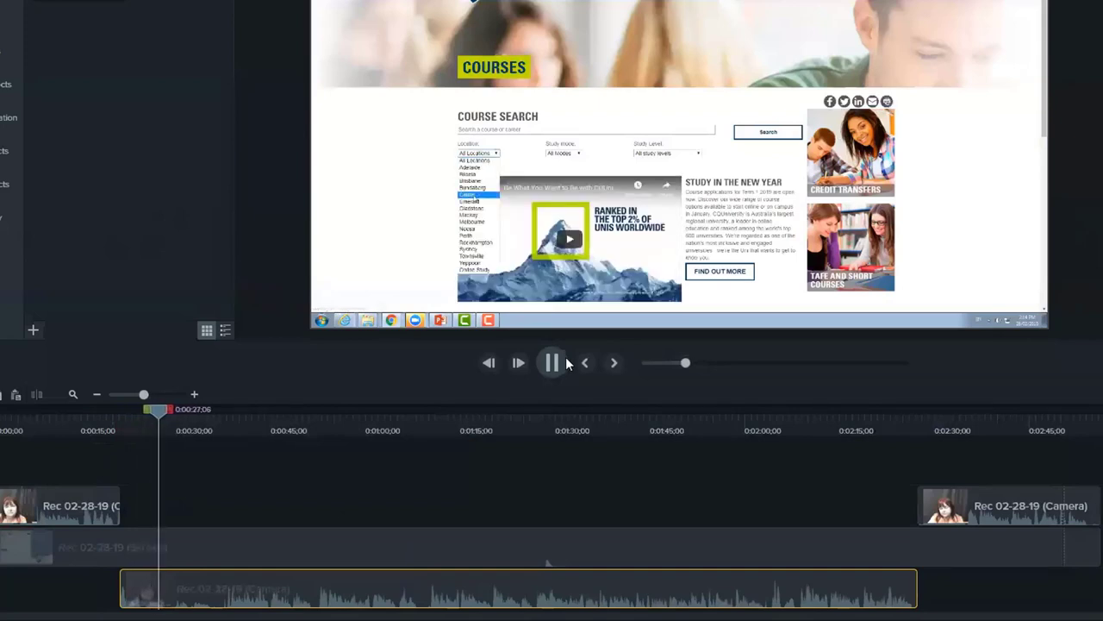
pyautogui.click(566, 357)
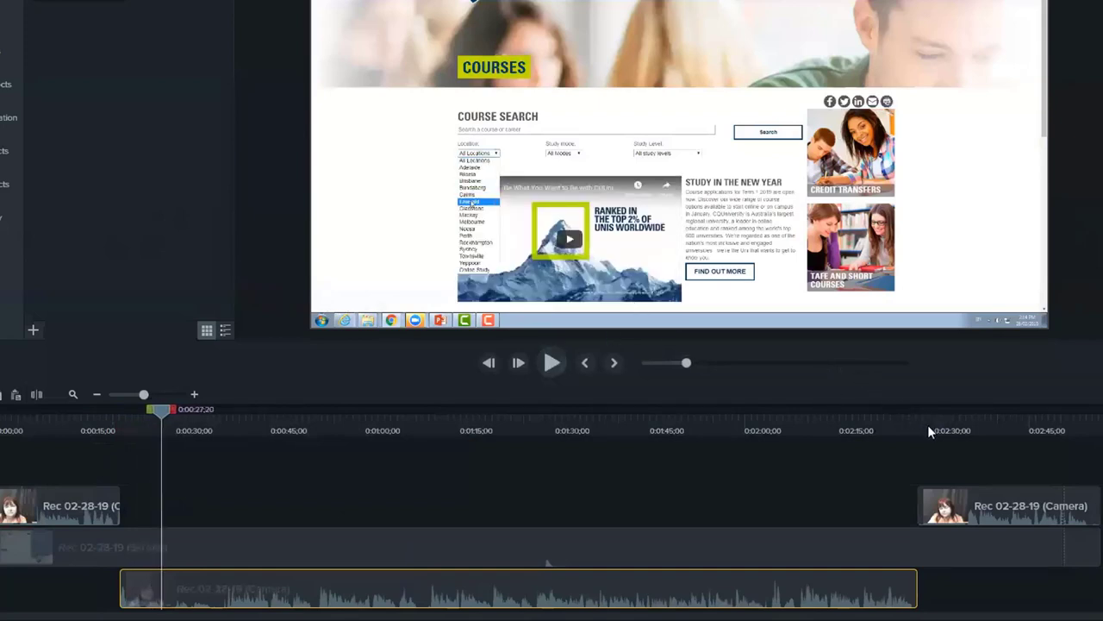
# Step: Preview the edit around 0:02:25, then return to about 0:01:46
pyautogui.click(908, 425)
pyautogui.click(556, 362)
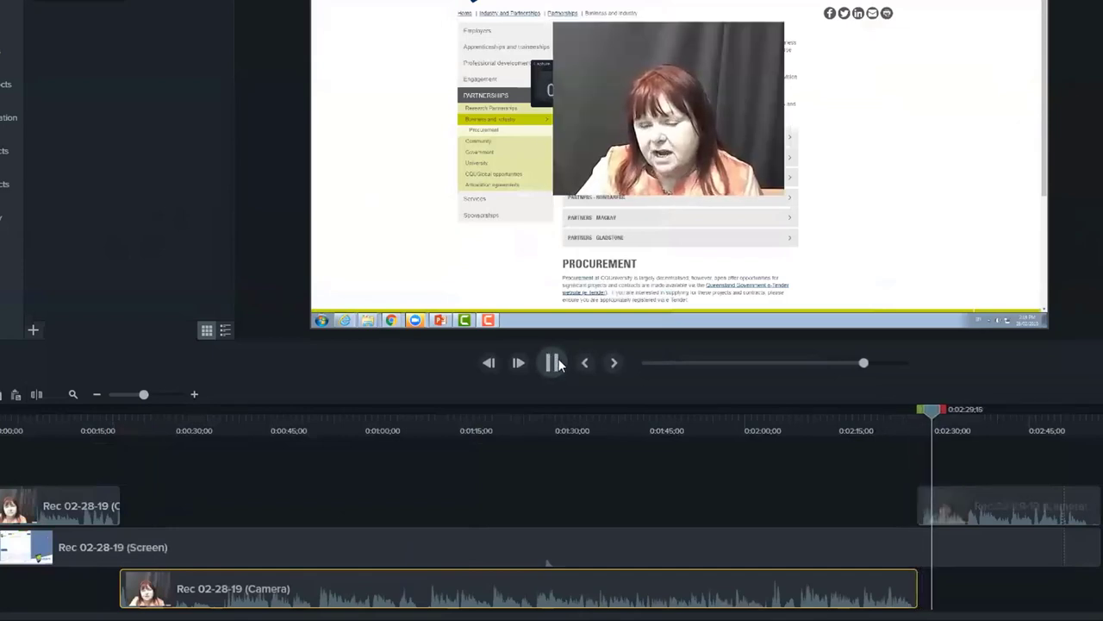
pyautogui.click(554, 362)
pyautogui.moveTo(941, 413); pyautogui.dragTo(653, 455)
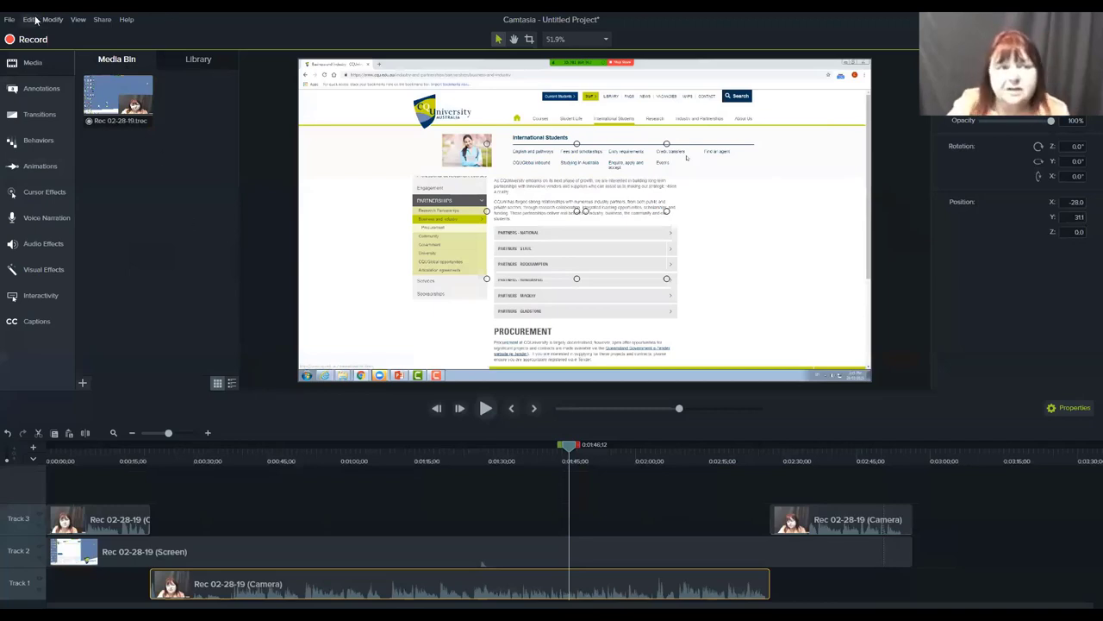
# Step: Import catheter.mp4 from the presentation folder into the Media Bin
pyautogui.click(9, 20)
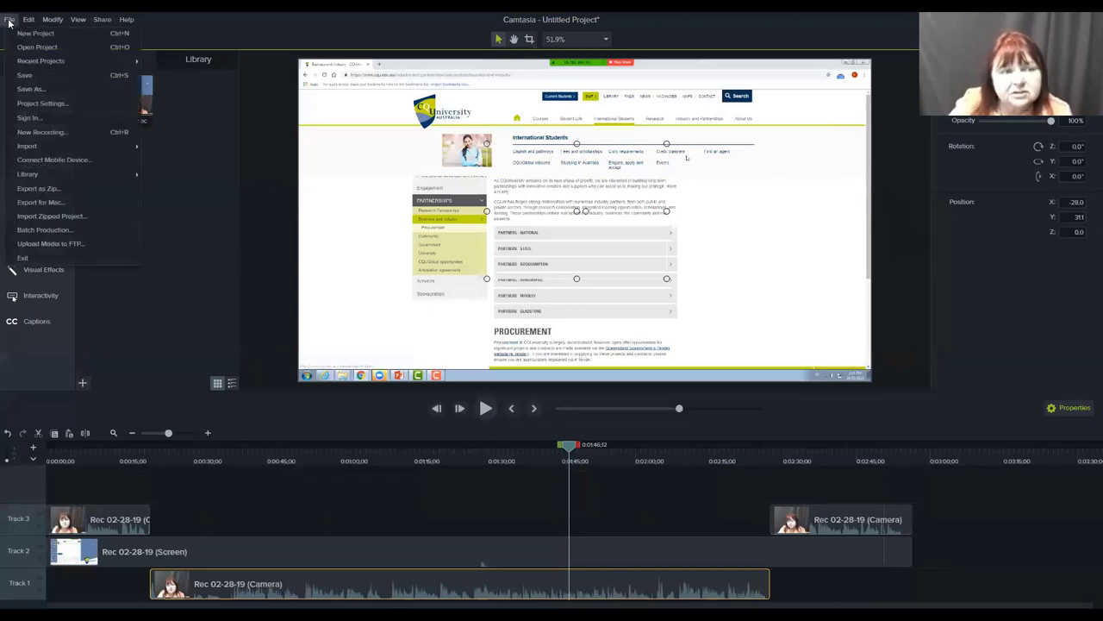
pyautogui.moveTo(43, 152)
pyautogui.click(161, 152)
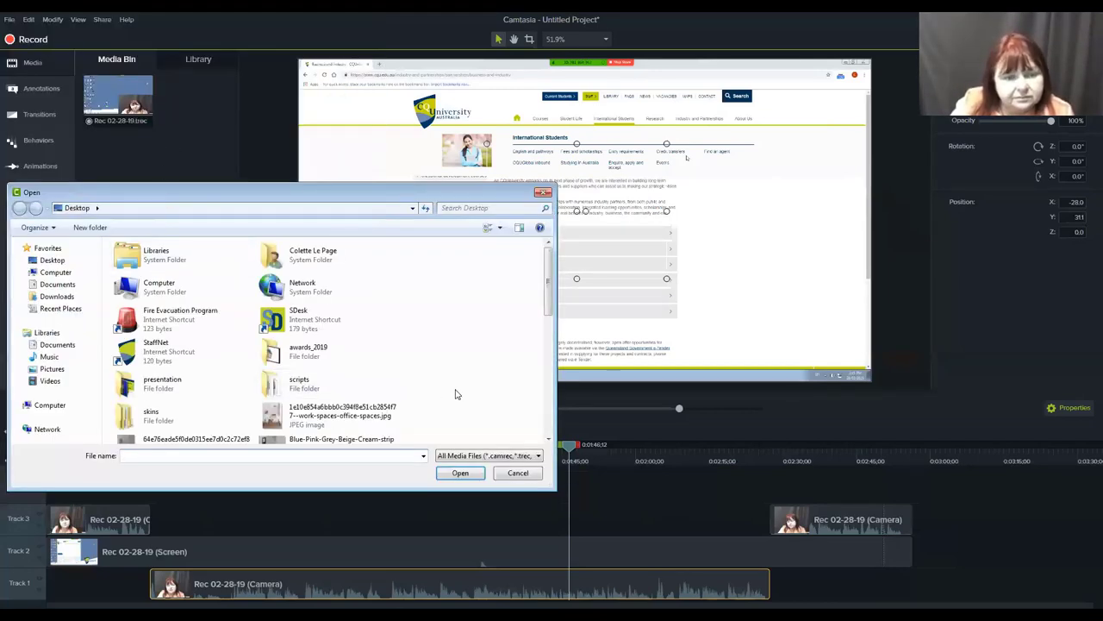
pyautogui.doubleClick(178, 389)
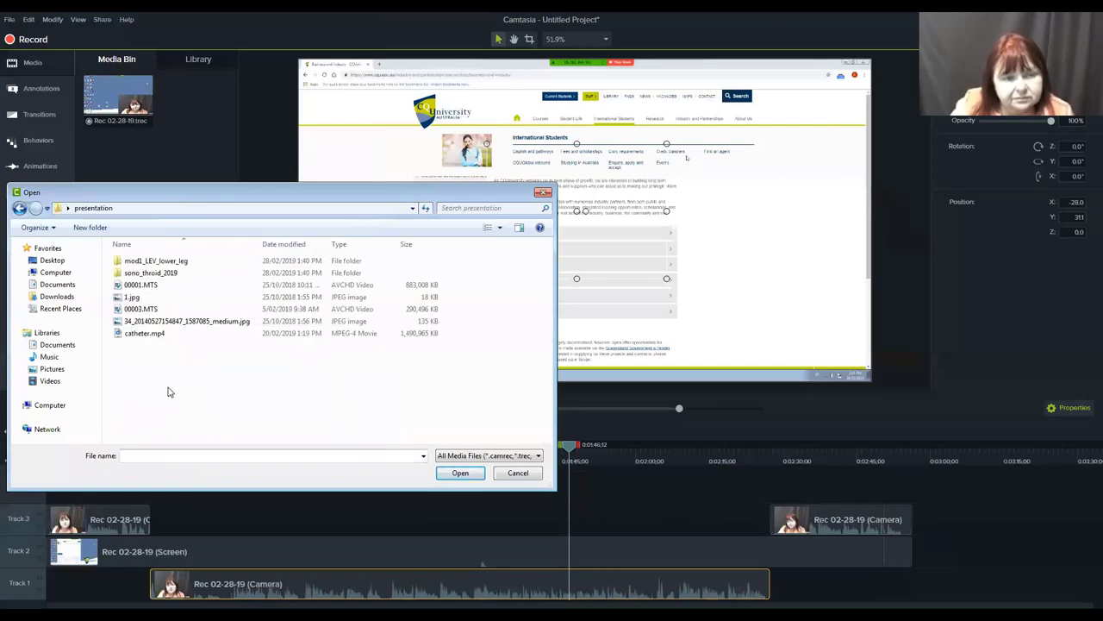
pyautogui.click(129, 334)
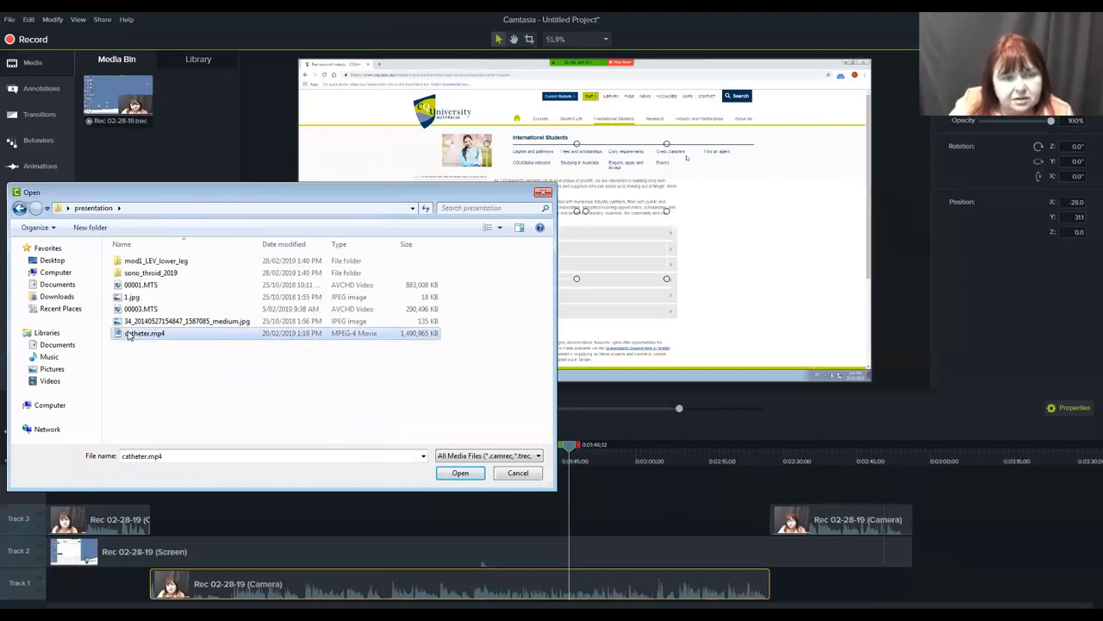
pyautogui.click(457, 474)
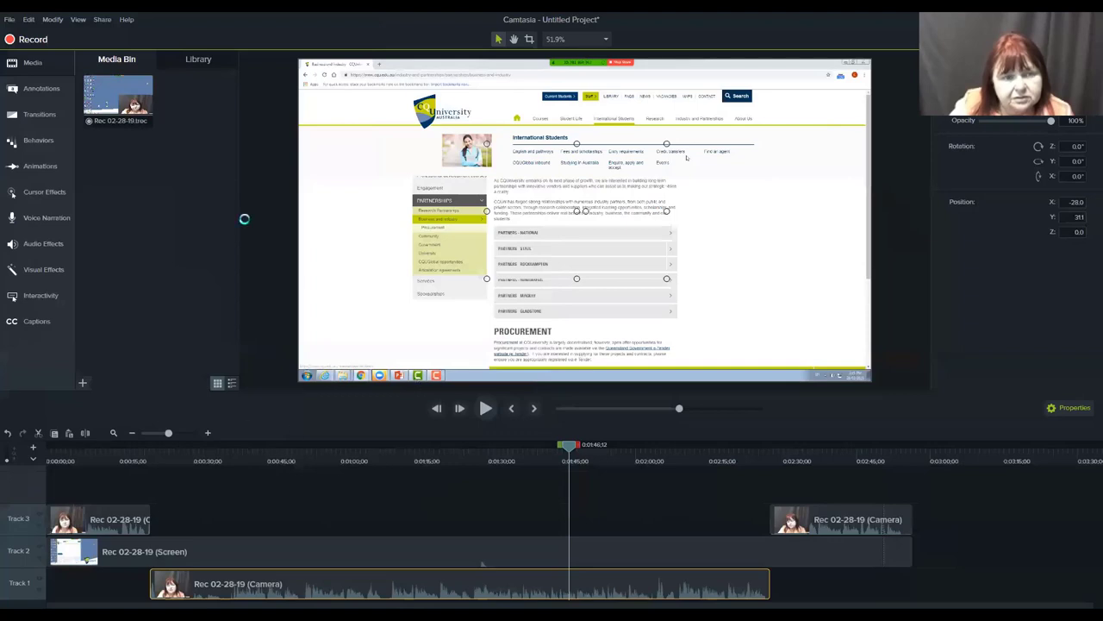
# Step: Import the green-screen image 1.jpg and the background JPG photo
pyautogui.click(10, 19)
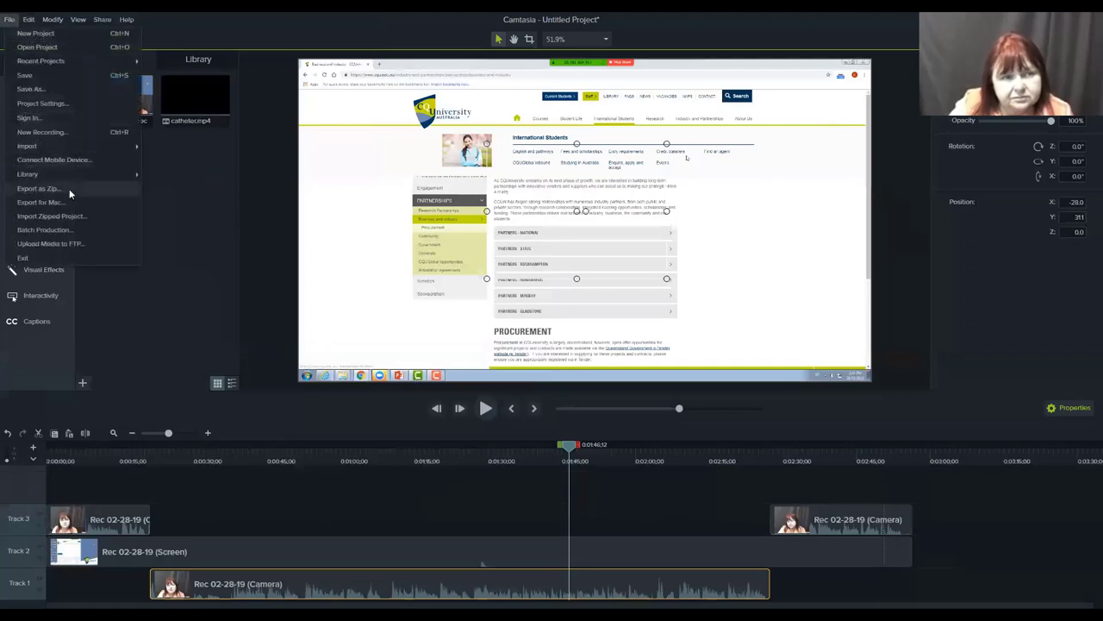
pyautogui.moveTo(65, 144)
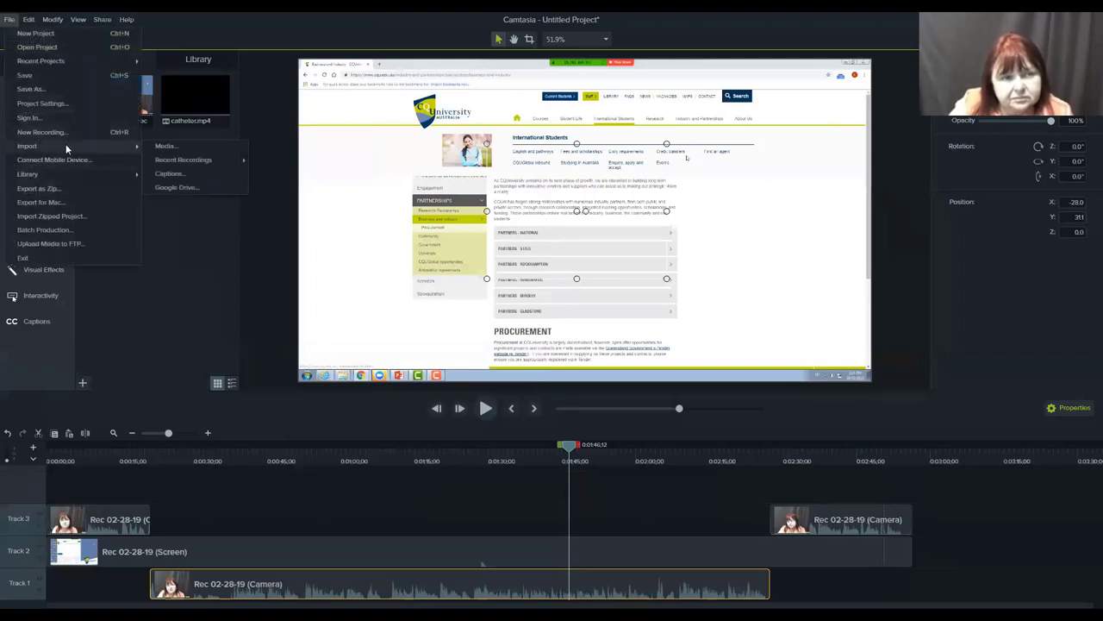
pyautogui.click(181, 143)
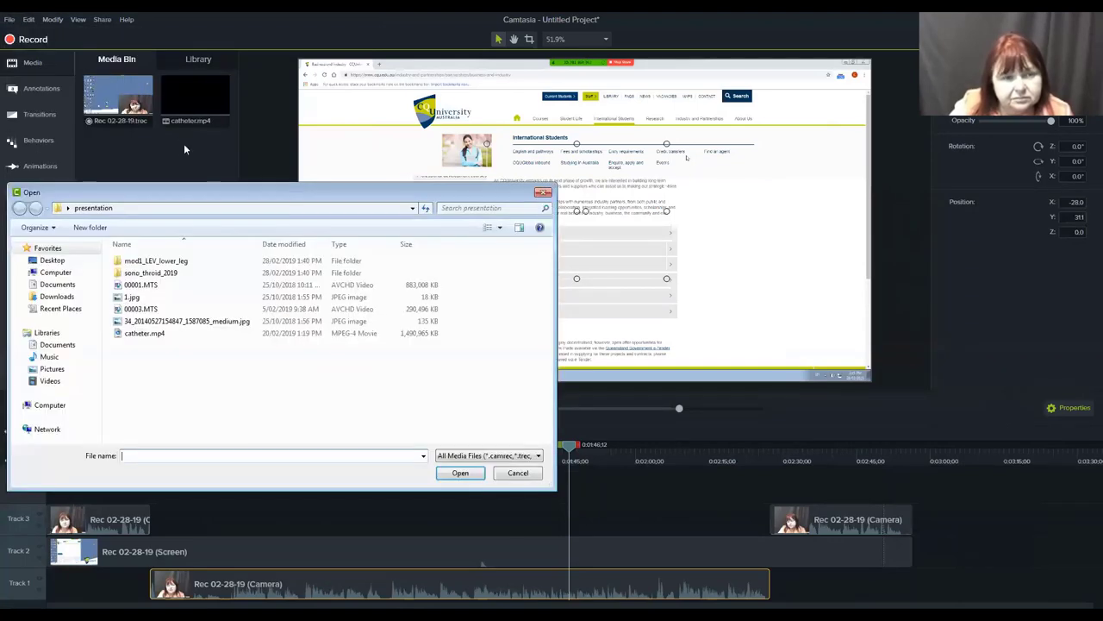
pyautogui.click(148, 297)
pyautogui.keyDown('ctrl'); pyautogui.click(159, 320); pyautogui.keyUp('ctrl')
pyautogui.click(460, 473)
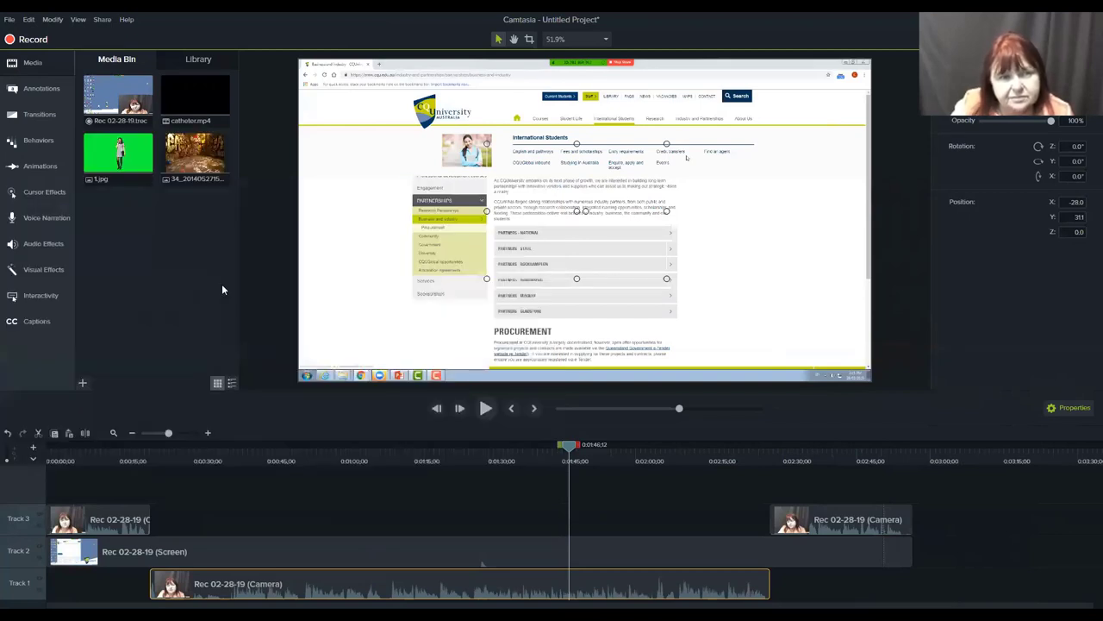
# Step: Reopen the Import Media dialog and cancel it without adding anything
pyautogui.click(11, 19)
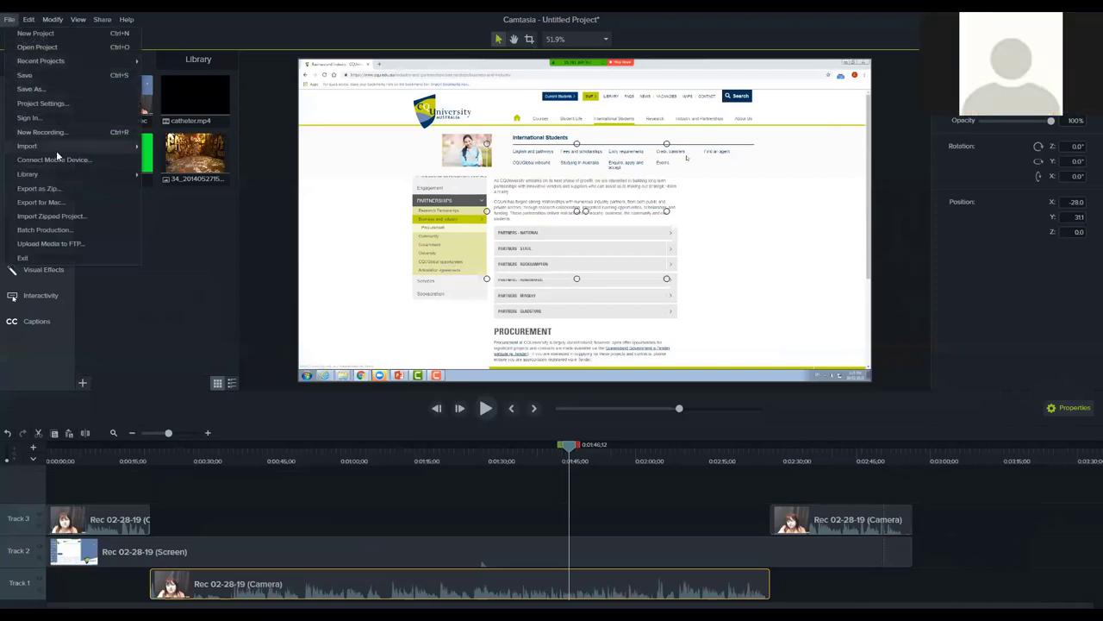
pyautogui.moveTo(62, 147)
pyautogui.click(187, 145)
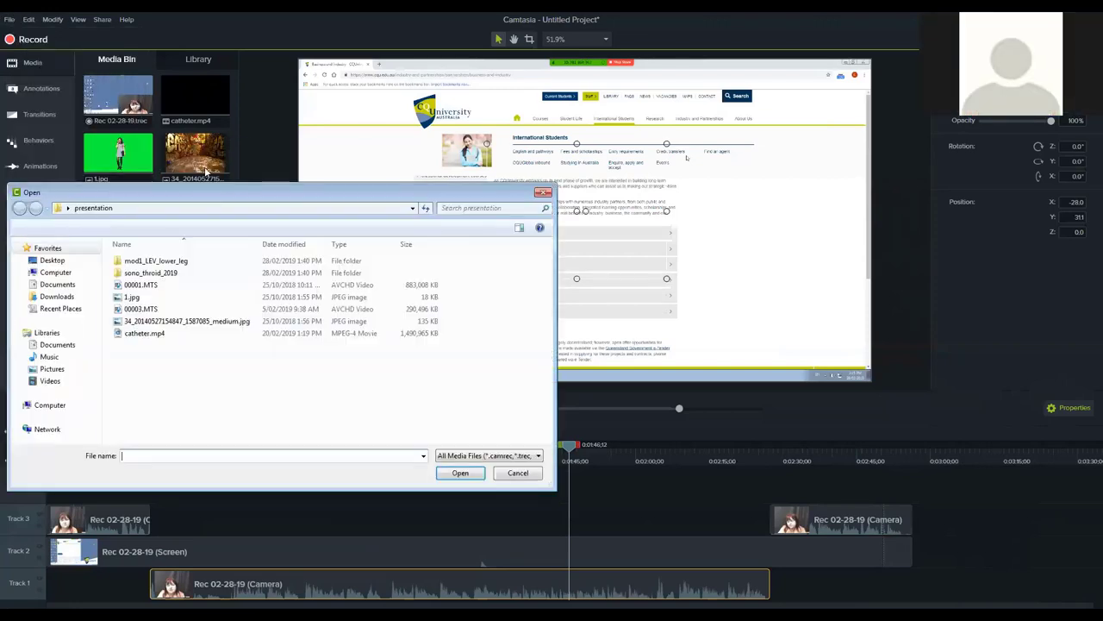
pyautogui.doubleClick(173, 321)
pyautogui.click(203, 105)
pyautogui.click(187, 251)
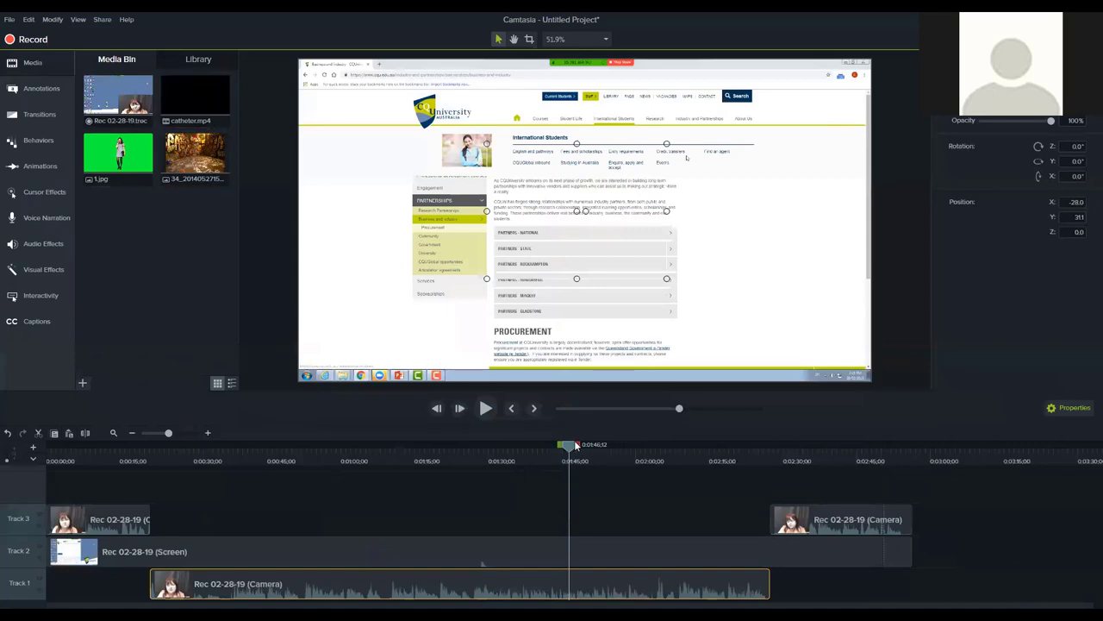
# Step: Scrub the Track 2 screen clip to the Industry and Partnerships page near 0:01:15
pyautogui.moveTo(576, 445); pyautogui.dragTo(263, 486)
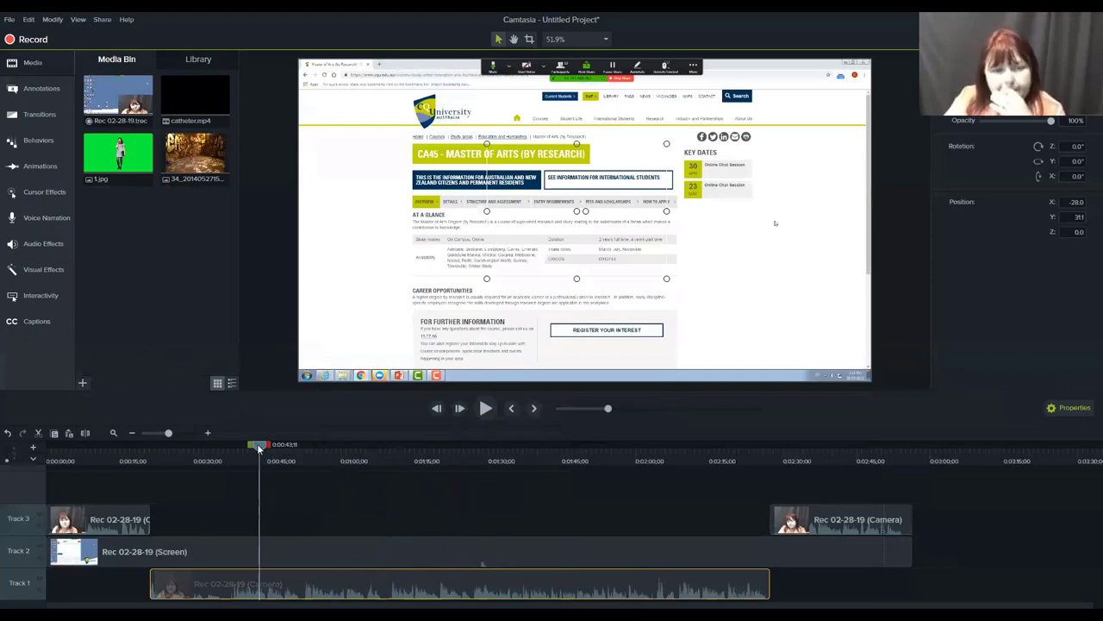
pyautogui.moveTo(259, 447); pyautogui.dragTo(424, 461)
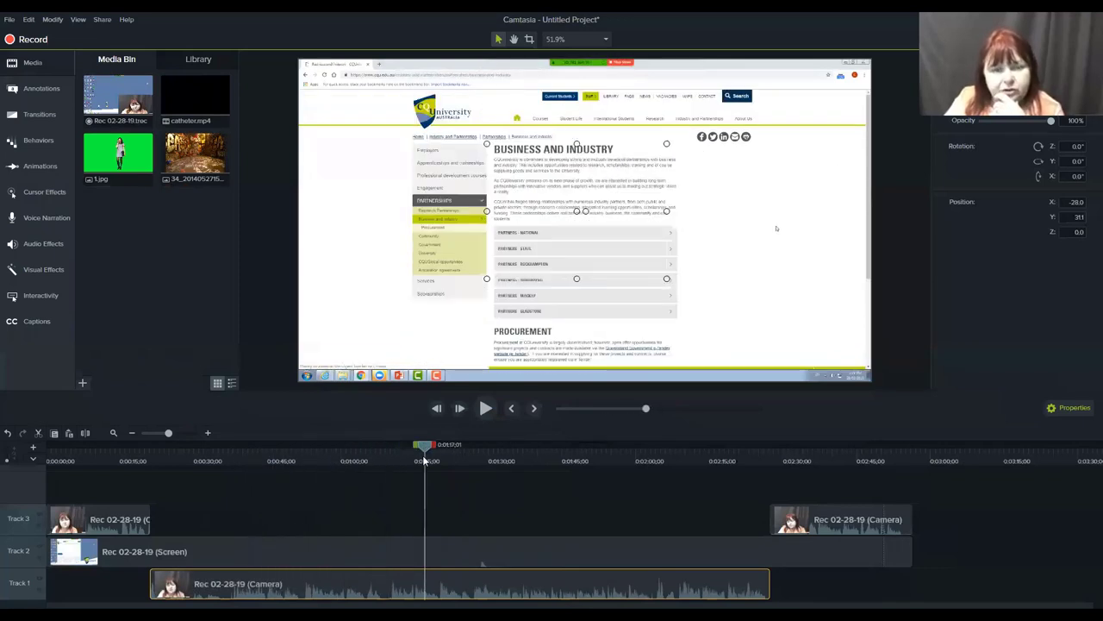
pyautogui.click(356, 557)
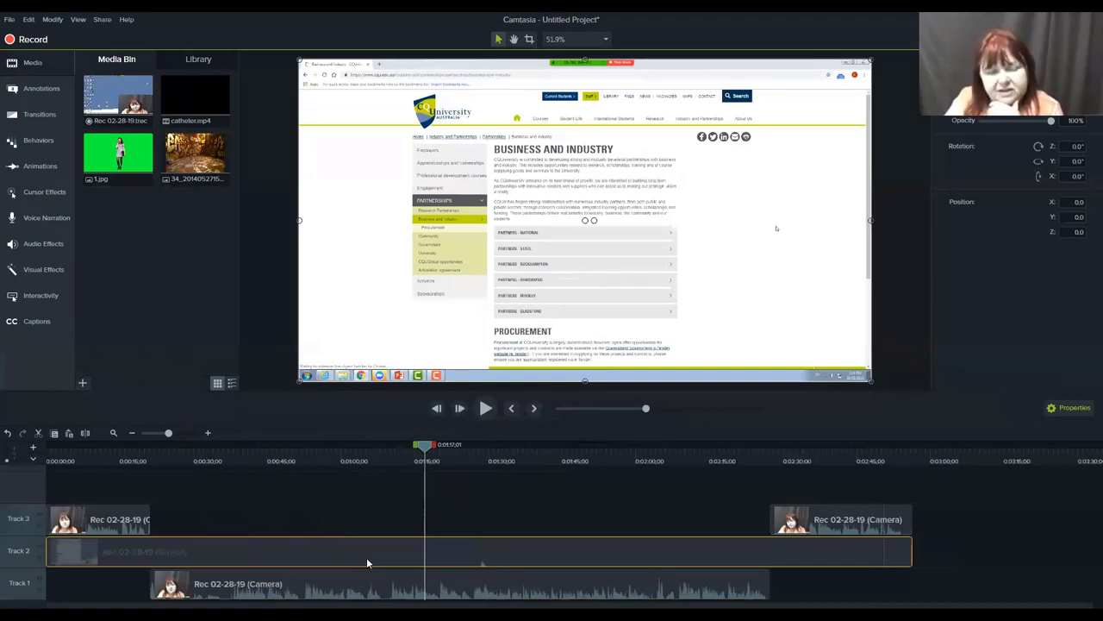
pyautogui.moveTo(366, 557); pyautogui.dragTo(367, 557)
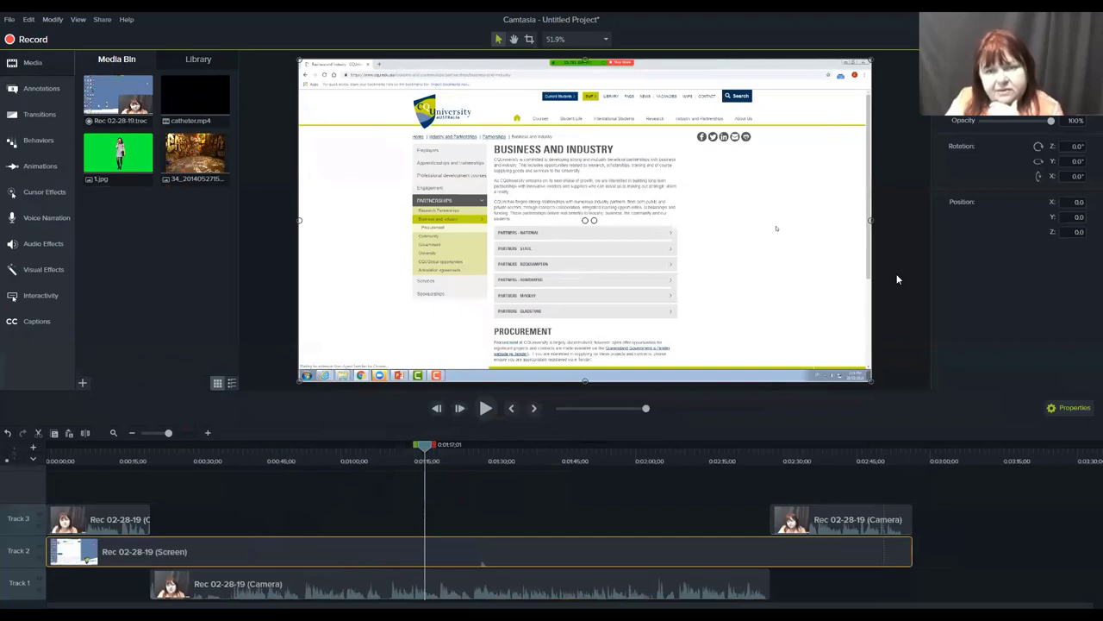
pyautogui.moveTo(434, 459); pyautogui.dragTo(457, 462)
pyautogui.moveTo(339, 463); pyautogui.dragTo(411, 508)
pyautogui.click(411, 444)
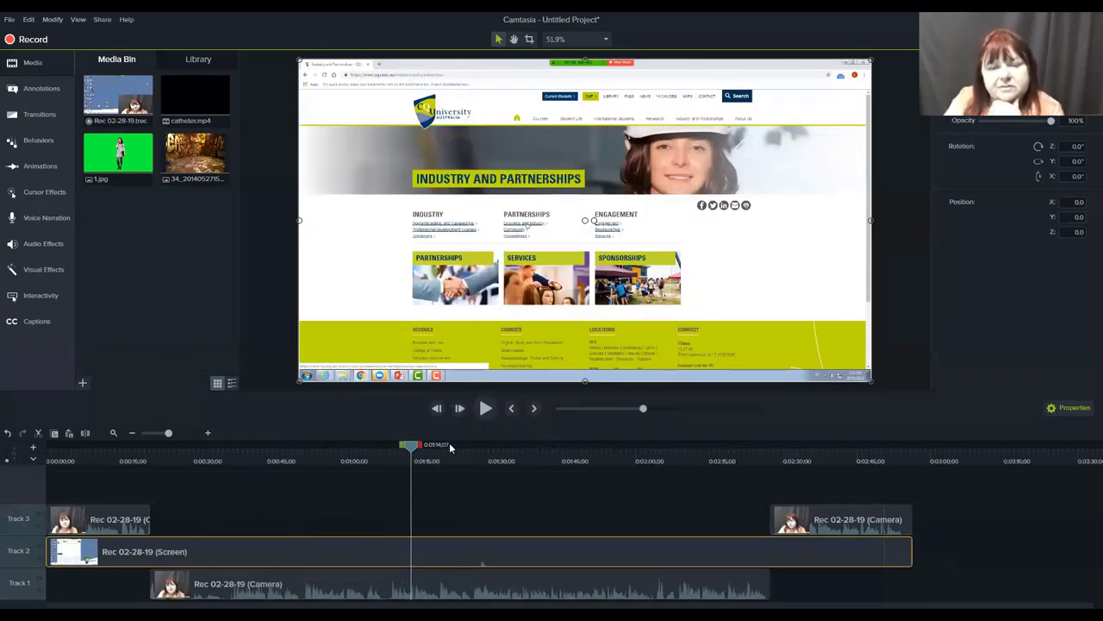
pyautogui.moveTo(415, 446); pyautogui.dragTo(424, 449)
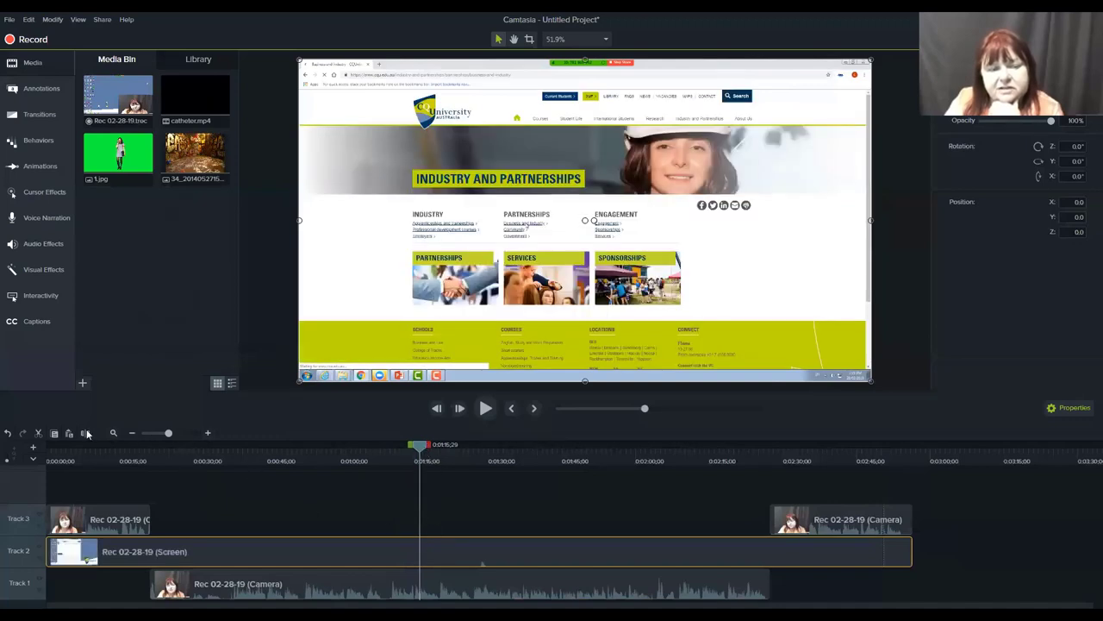
# Step: Split the Track 2 screen clip at the playhead and crop its left and right edges inward
pyautogui.press('s')
pyautogui.click(492, 544)
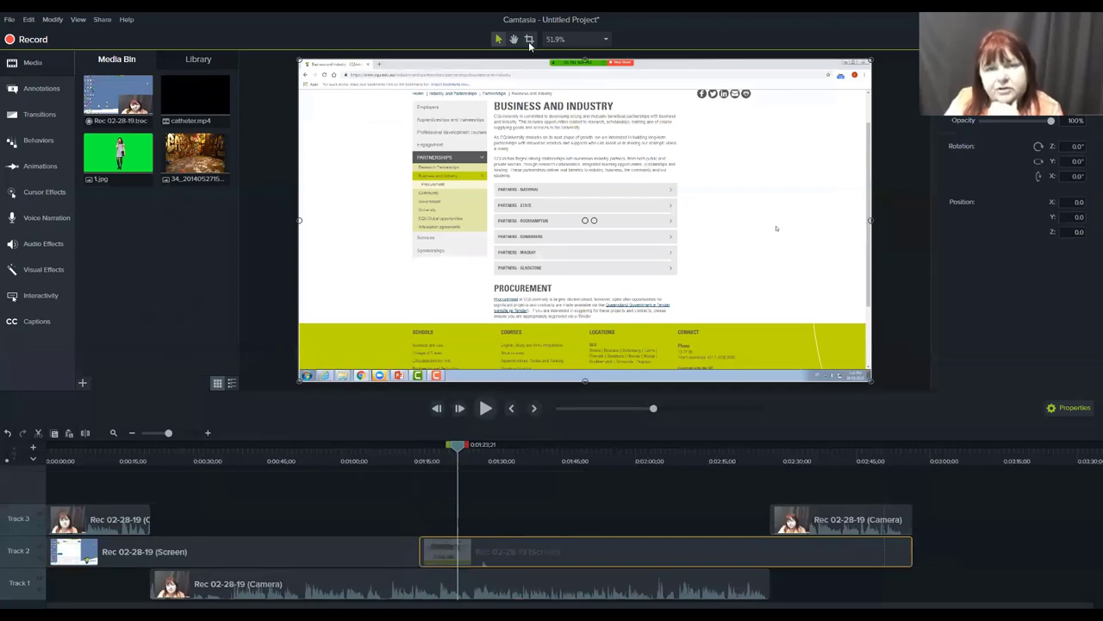
pyautogui.click(530, 41)
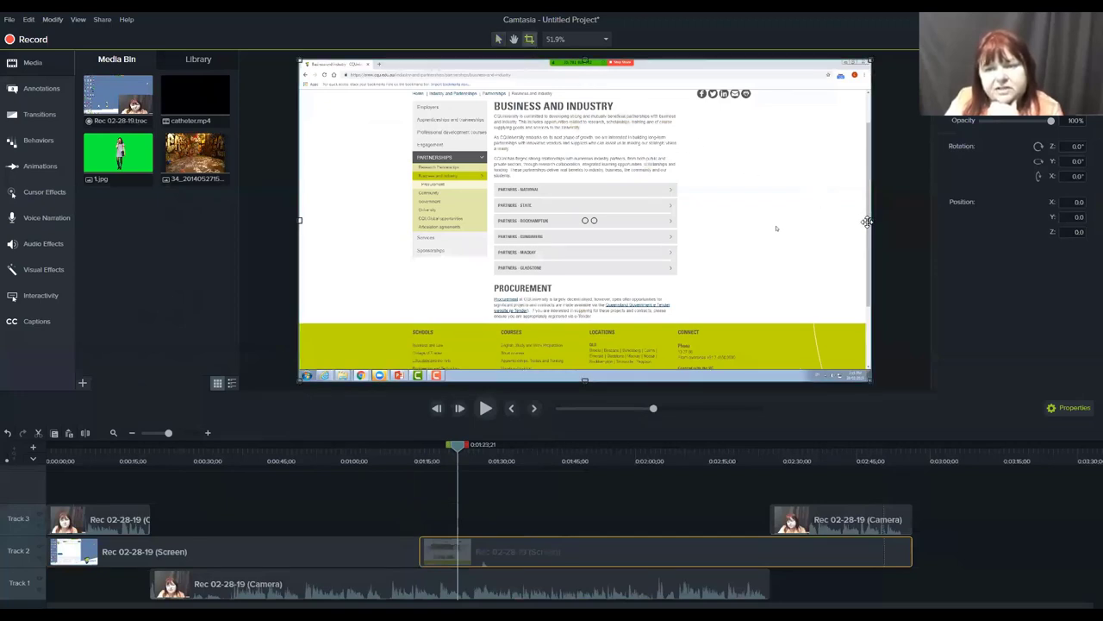
pyautogui.moveTo(867, 222); pyautogui.dragTo(688, 221)
pyautogui.moveTo(617, 214); pyautogui.dragTo(670, 215)
pyautogui.moveTo(338, 221); pyautogui.dragTo(449, 229)
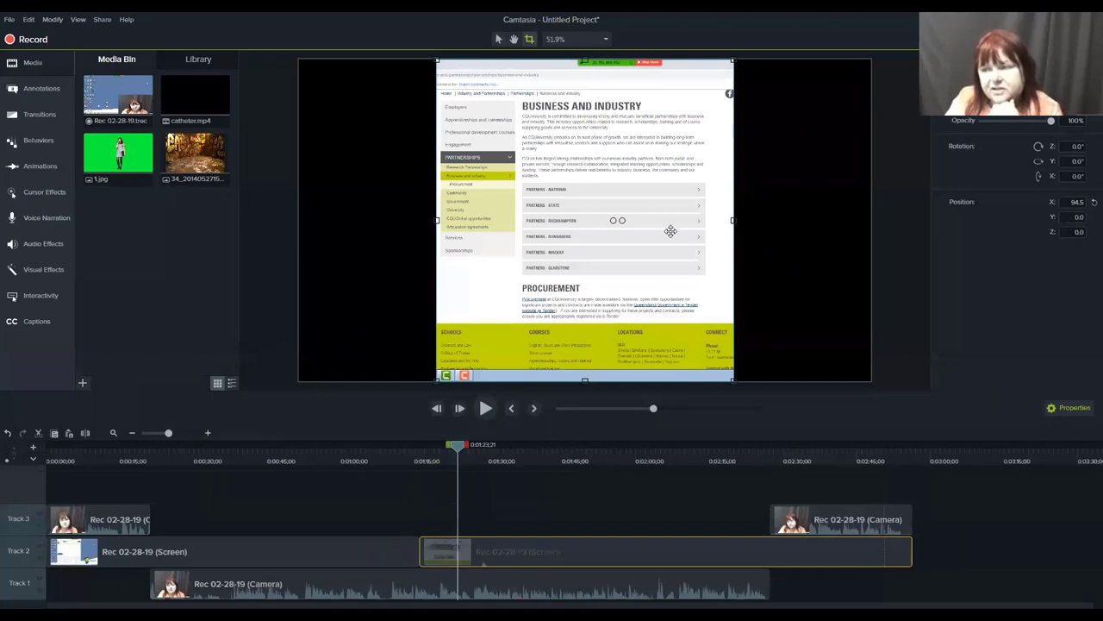
pyautogui.click(499, 40)
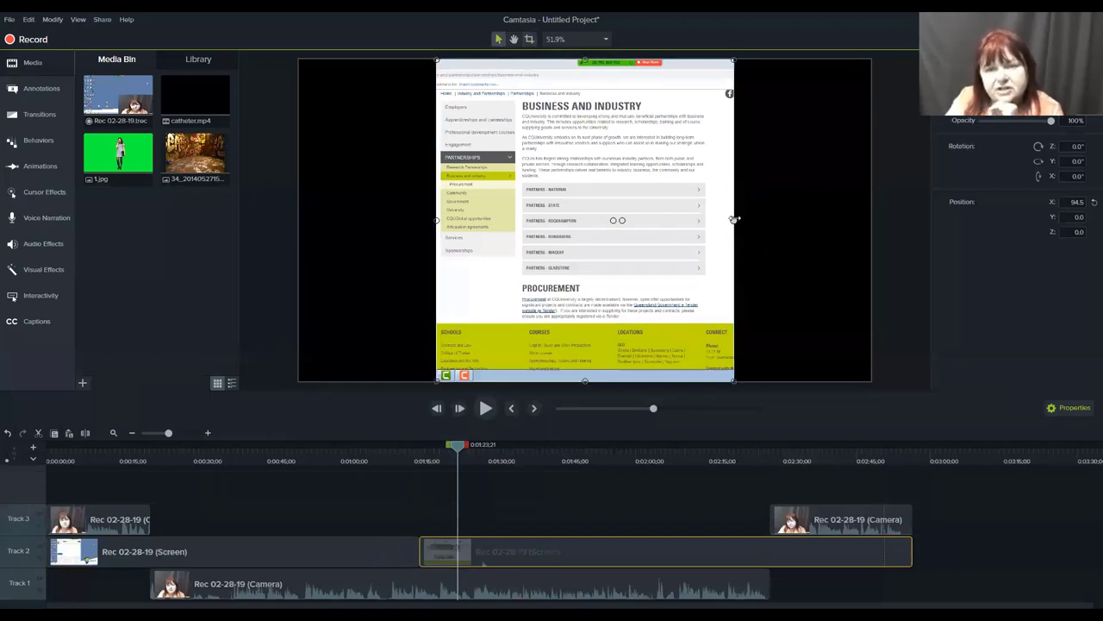
# Step: Enlarge and reposition the cropped clip on the canvas, then undo the change
pyautogui.click(763, 224)
pyautogui.click(734, 218)
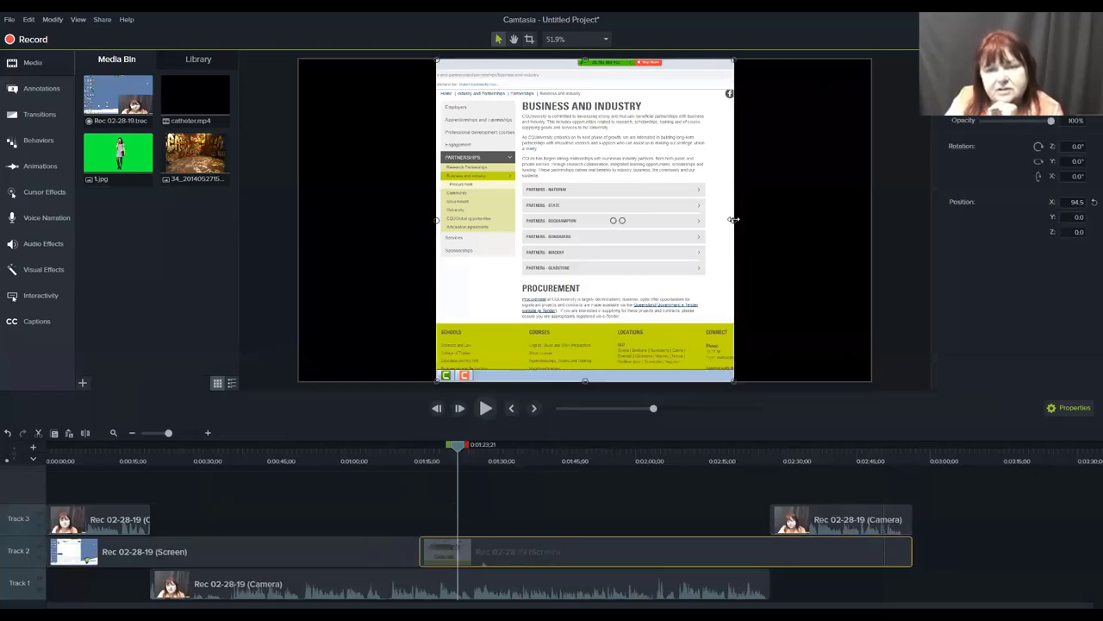
pyautogui.moveTo(775, 219); pyautogui.dragTo(869, 216)
pyautogui.moveTo(711, 263); pyautogui.dragTo(649, 294)
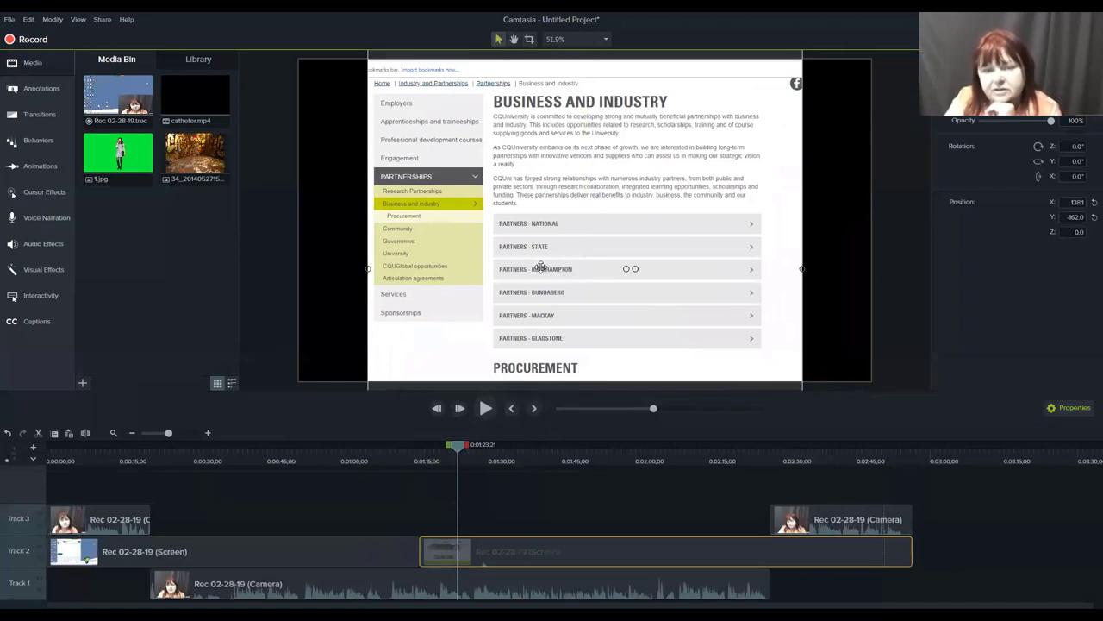
pyautogui.hotkey('ctrl', 'z')
pyautogui.hotkey('ctrl', 'z')
pyautogui.hotkey('ctrl', 'z')
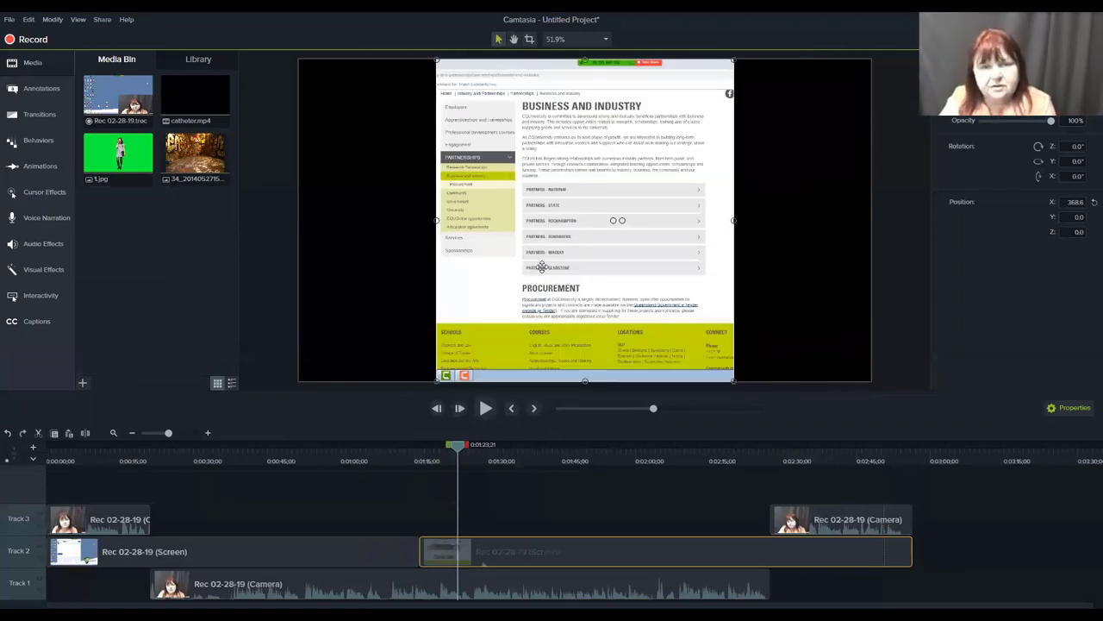
# Step: Undo the leftover move and the split, then show the Annotations callout styles
pyautogui.hotkey('ctrl', 'z')
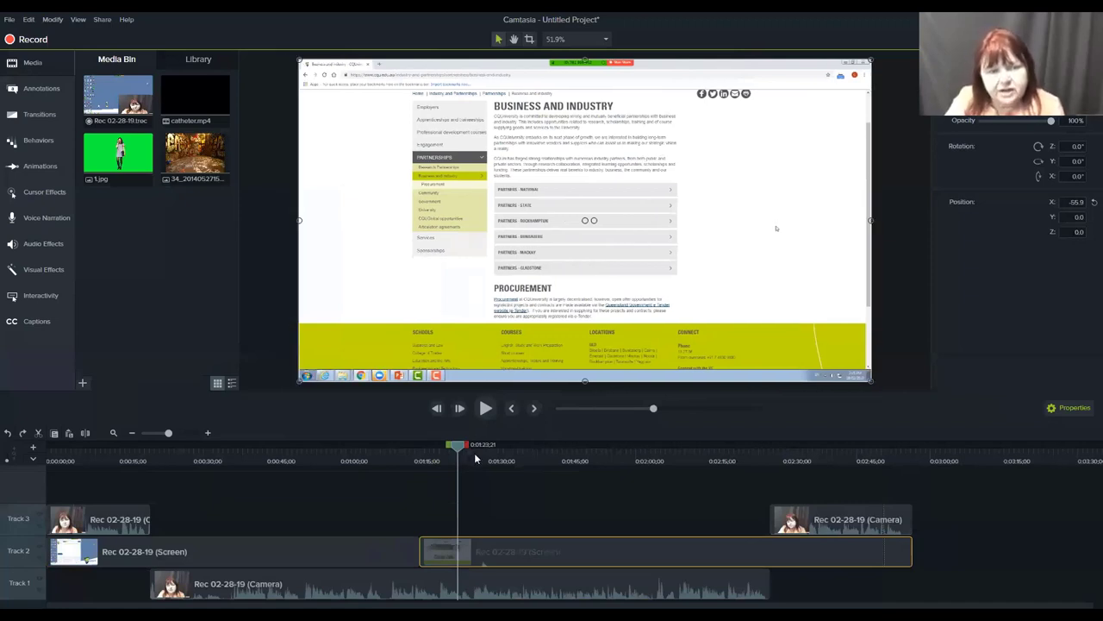
pyautogui.hotkey('ctrl', 'z')
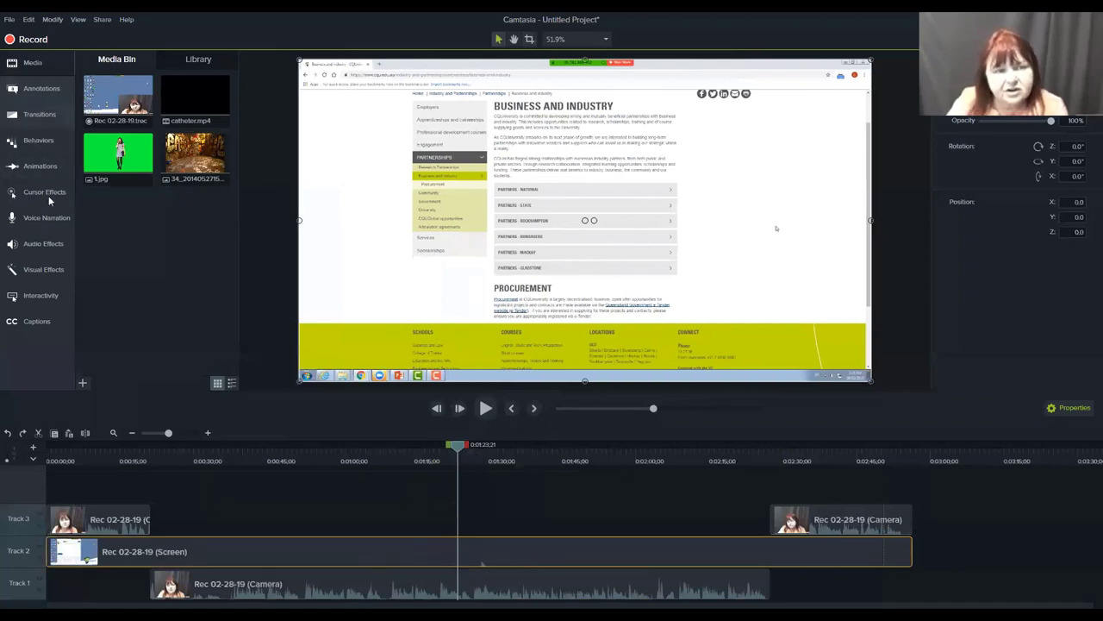
pyautogui.click(35, 69)
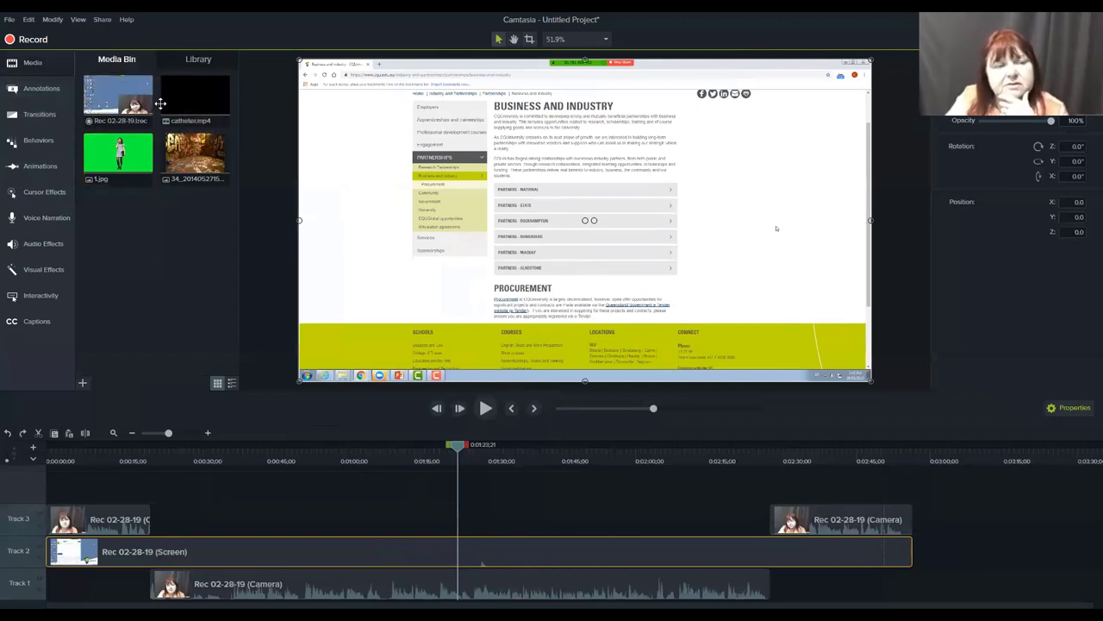
pyautogui.click(35, 94)
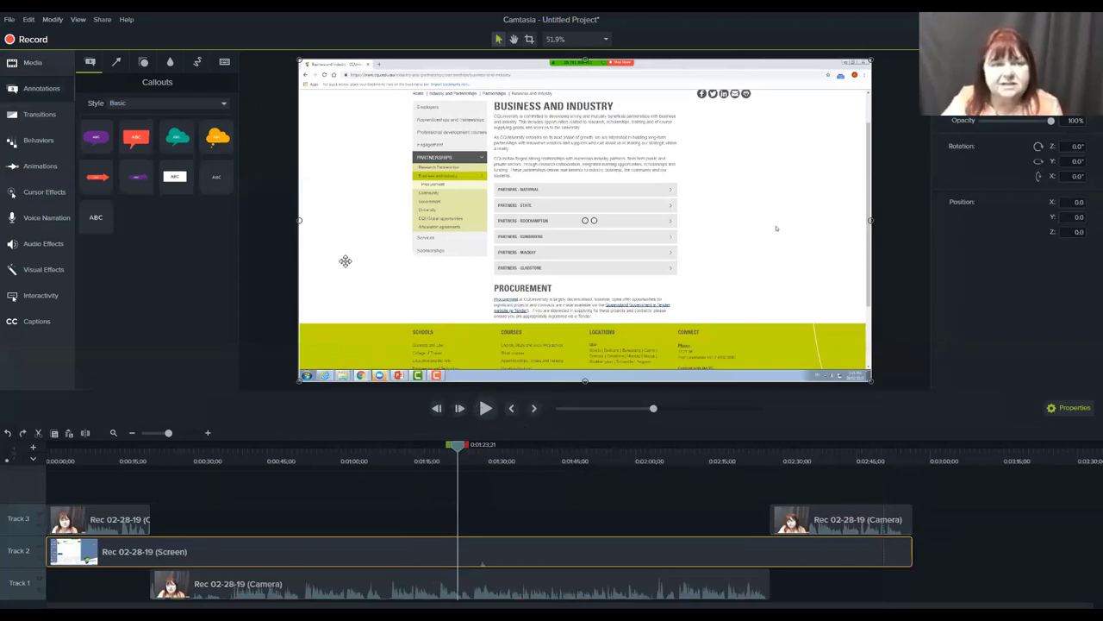
# Step: Add a red Sketch Motion checkmark to Track 3 near 0:01:23, lengthen it, and preview it
pyautogui.click(198, 64)
pyautogui.moveTo(219, 115); pyautogui.dragTo(457, 520)
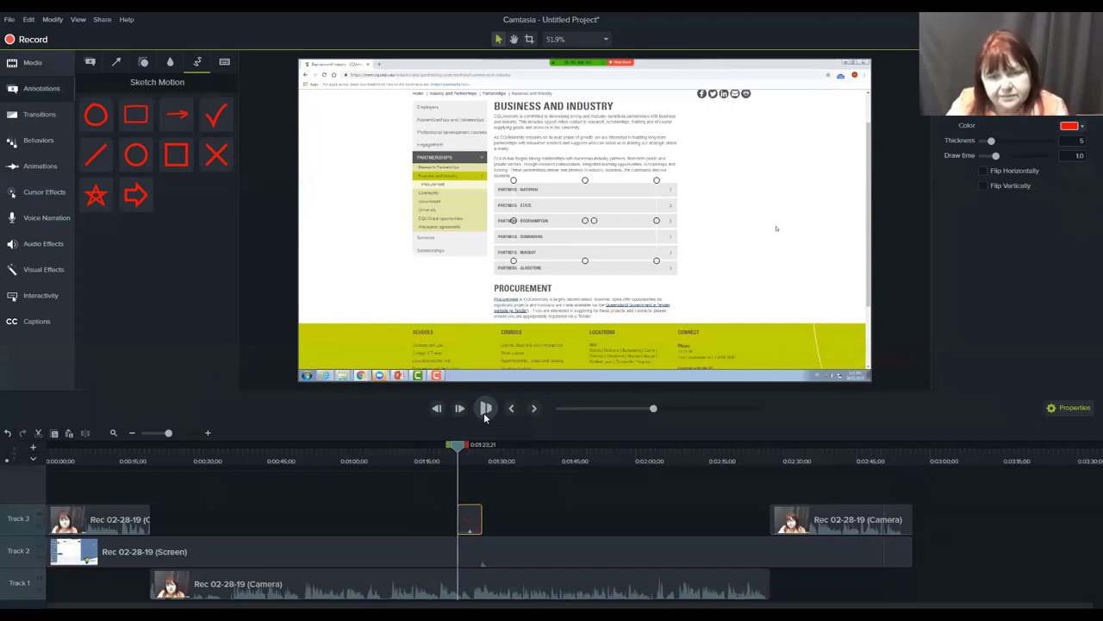
pyautogui.click(487, 411)
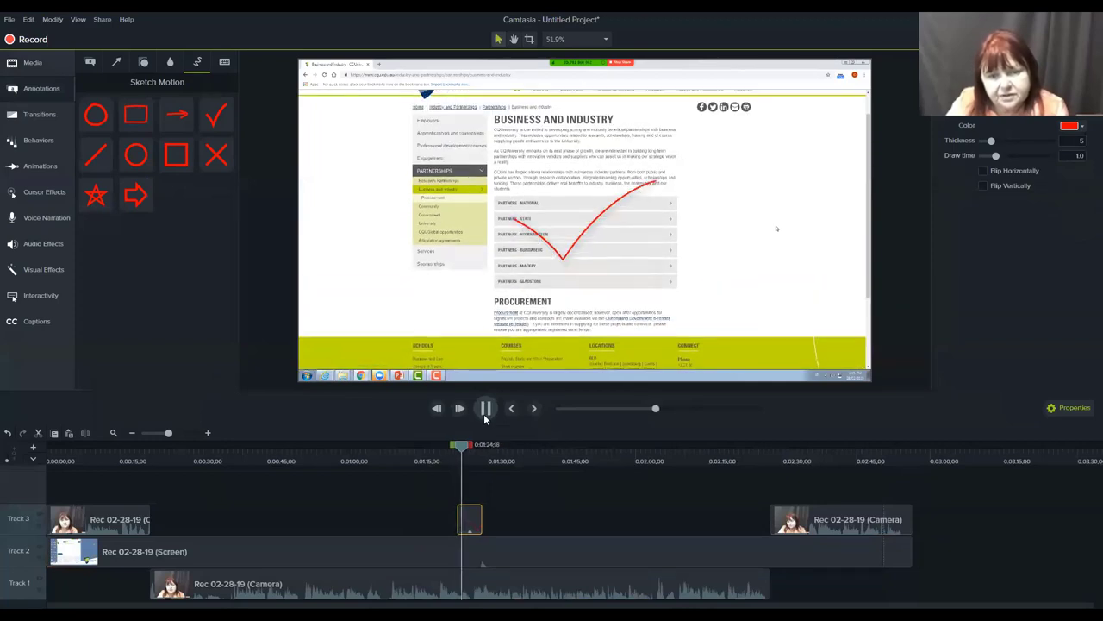
pyautogui.click(485, 410)
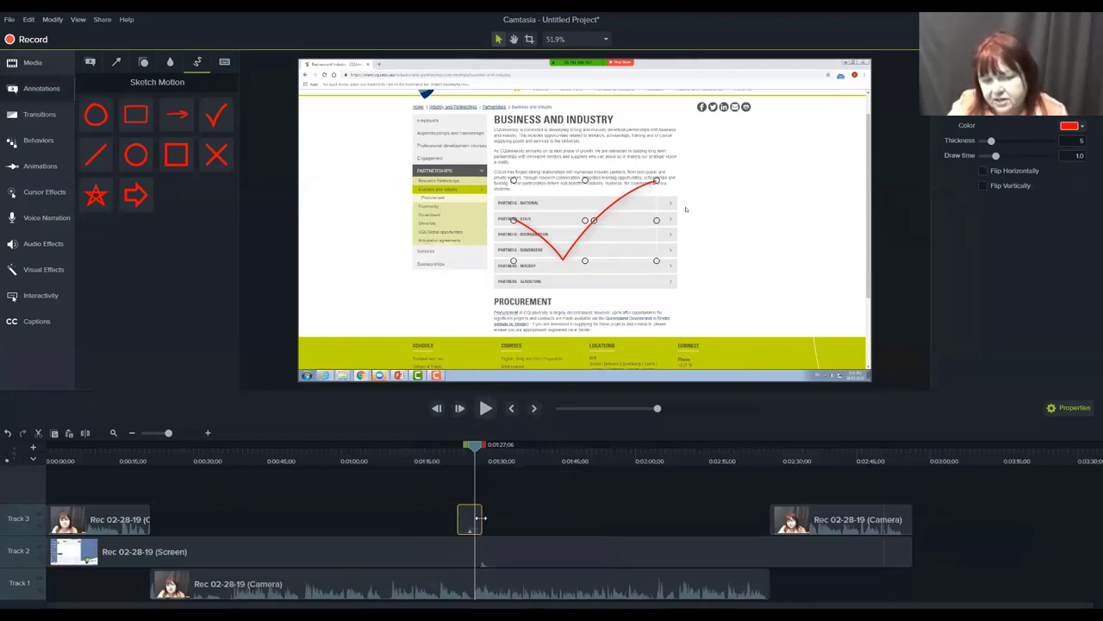
pyautogui.moveTo(481, 518); pyautogui.dragTo(547, 515)
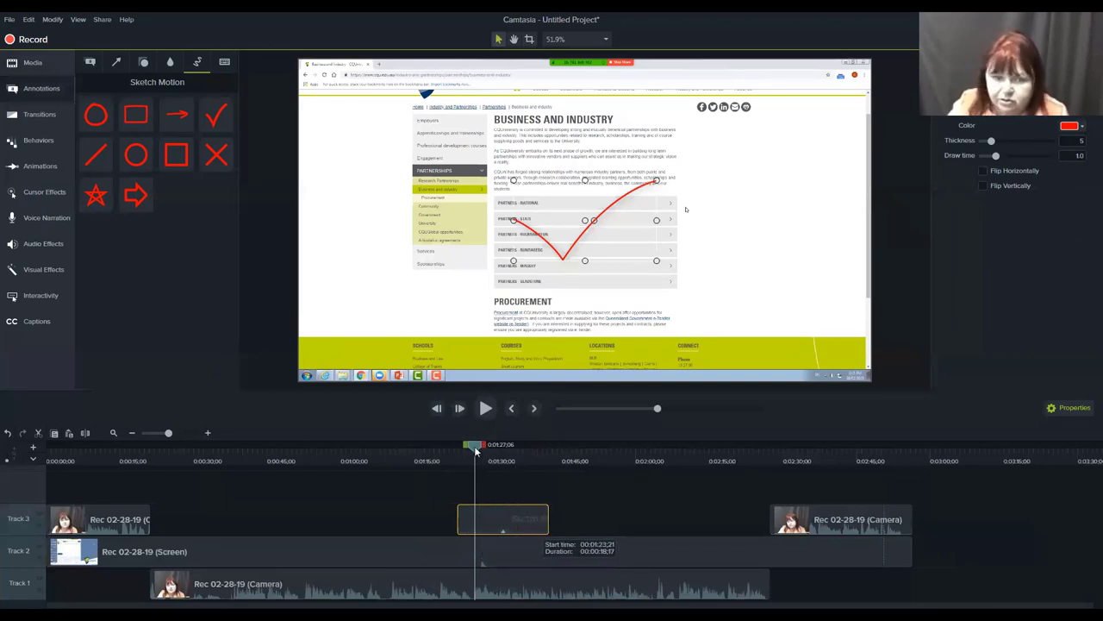
pyautogui.moveTo(475, 448); pyautogui.dragTo(458, 448)
pyautogui.click(485, 407)
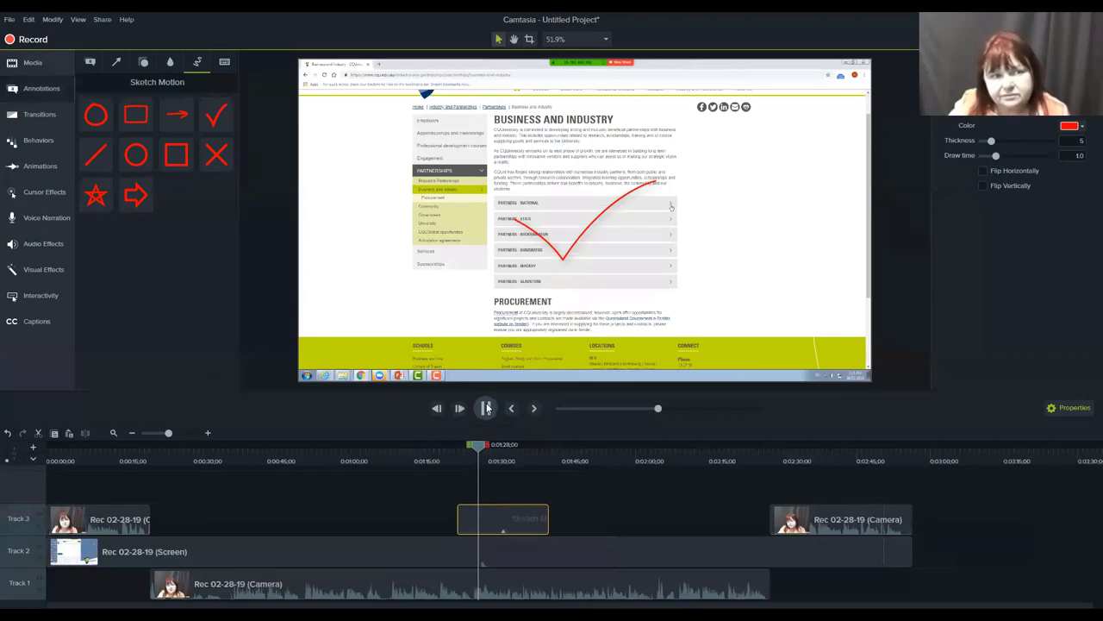
pyautogui.click(485, 408)
# Step: Add a red sketched rectangle on Track 3 near 0:01:10 and preview it drawing
pyautogui.moveTo(176, 154); pyautogui.dragTo(398, 518)
pyautogui.click(393, 459)
pyautogui.click(485, 408)
pyautogui.press('space')
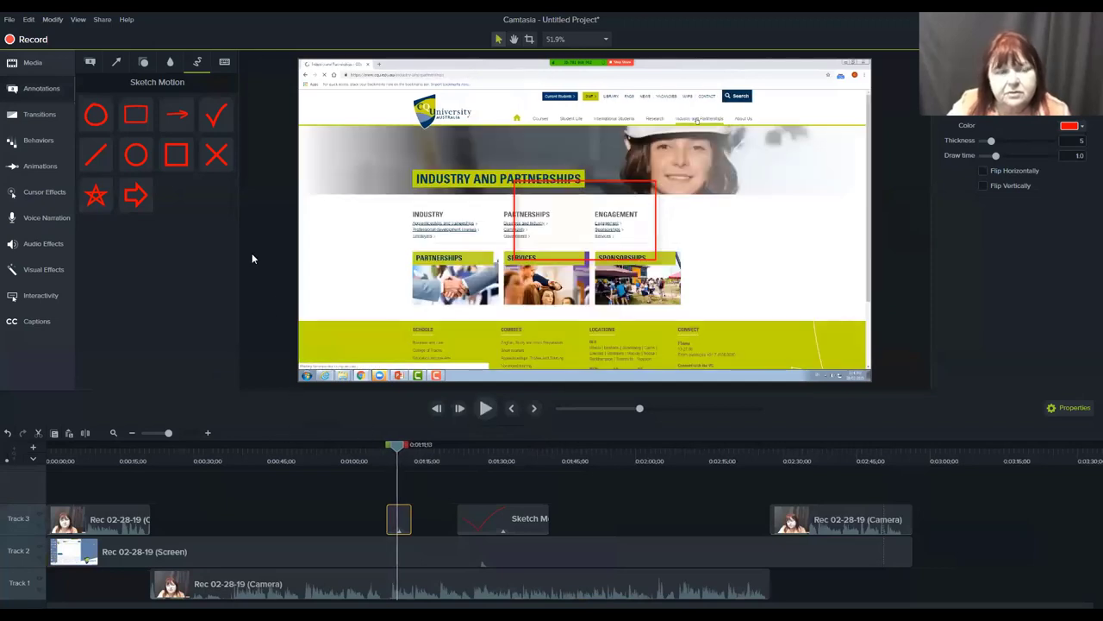
# Step: Add a thought-bubble callout on Track 4, place it beside the medal icon, tail toward the woman
pyautogui.click(93, 61)
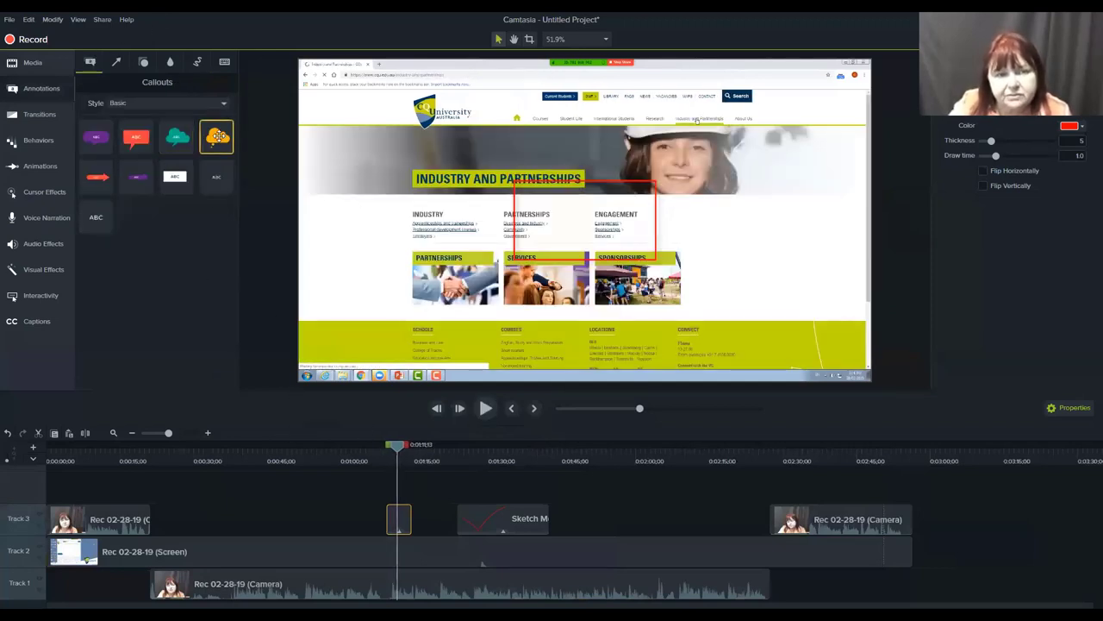
pyautogui.moveTo(217, 136); pyautogui.dragTo(89, 498)
pyautogui.click(102, 456)
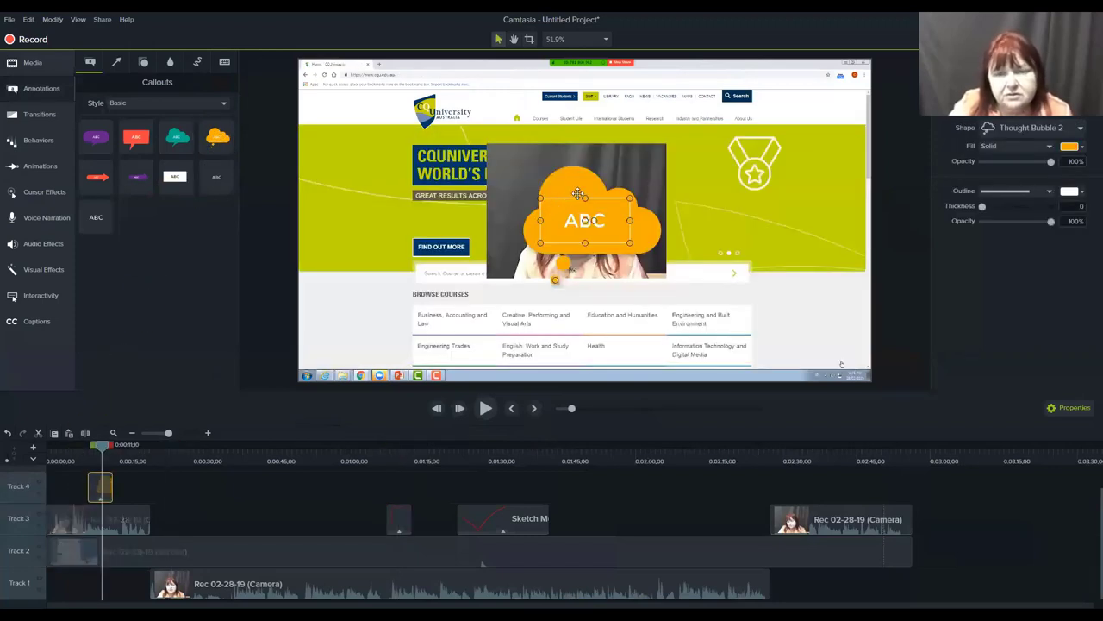
pyautogui.moveTo(572, 186); pyautogui.dragTo(642, 121)
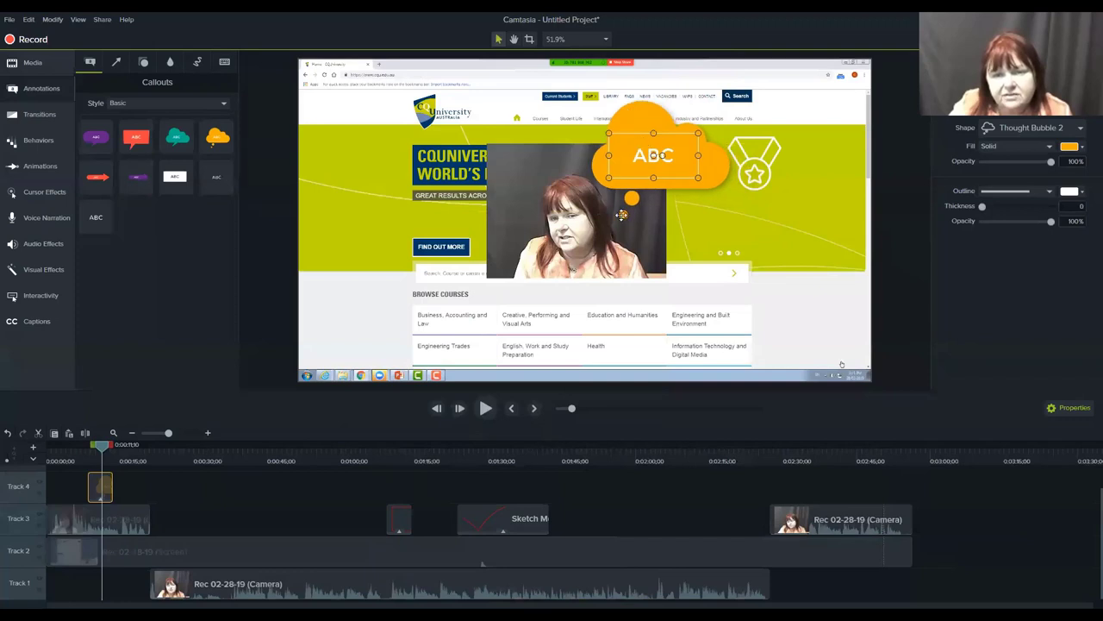
pyautogui.moveTo(624, 218); pyautogui.dragTo(577, 197)
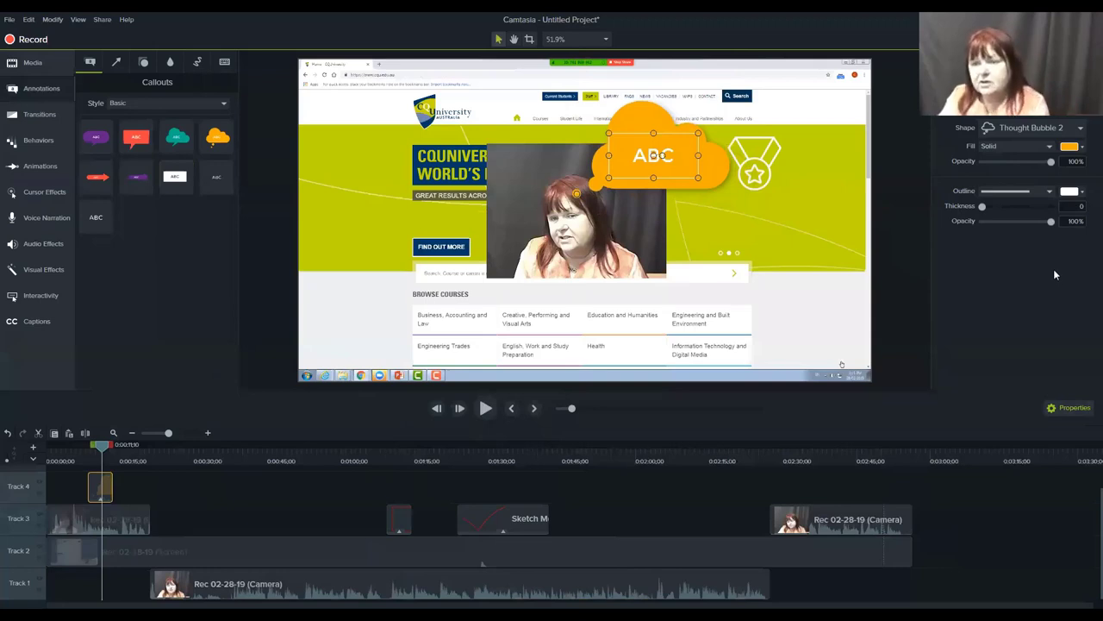
pyautogui.click(1068, 408)
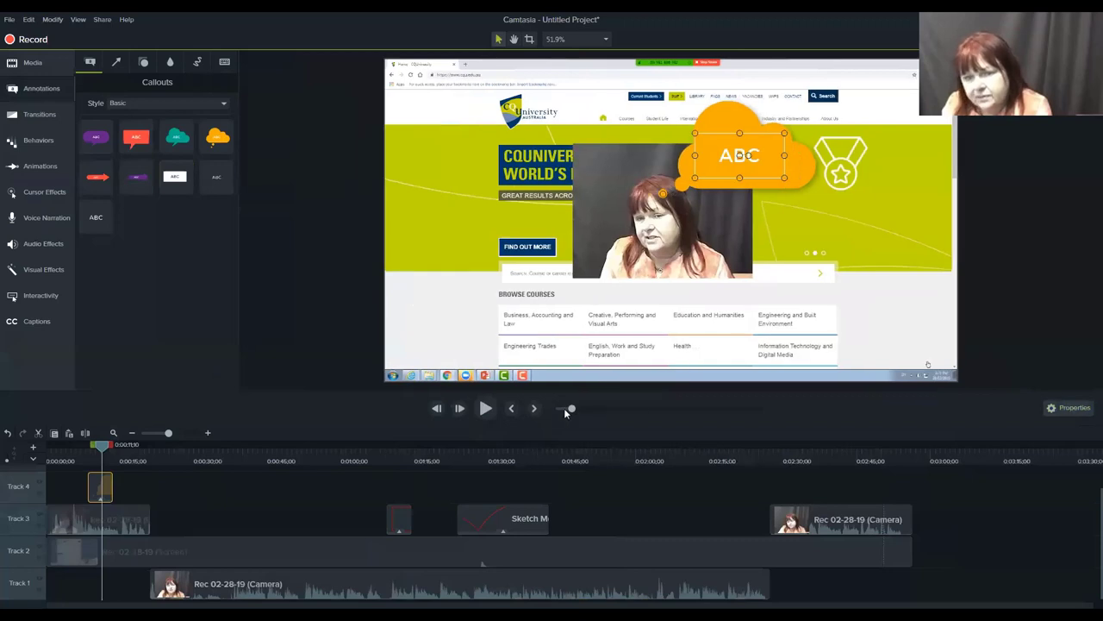
pyautogui.click(1073, 409)
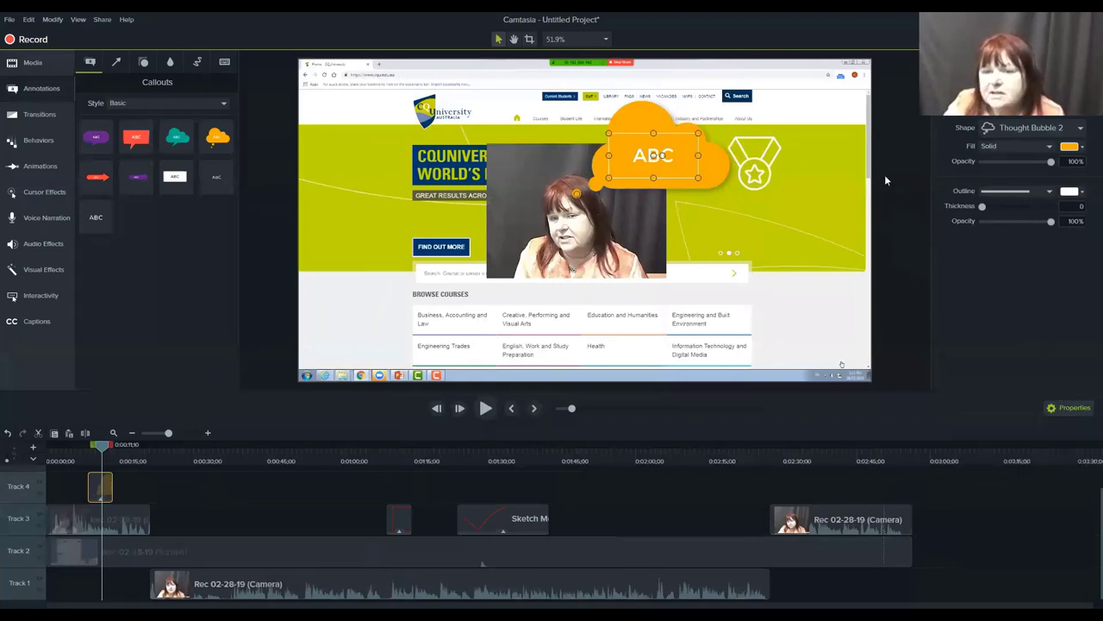
# Step: Set the callout shape to Thought Bubble 1 with teal fill and a dotted outline
pyautogui.click(1079, 129)
pyautogui.click(1033, 150)
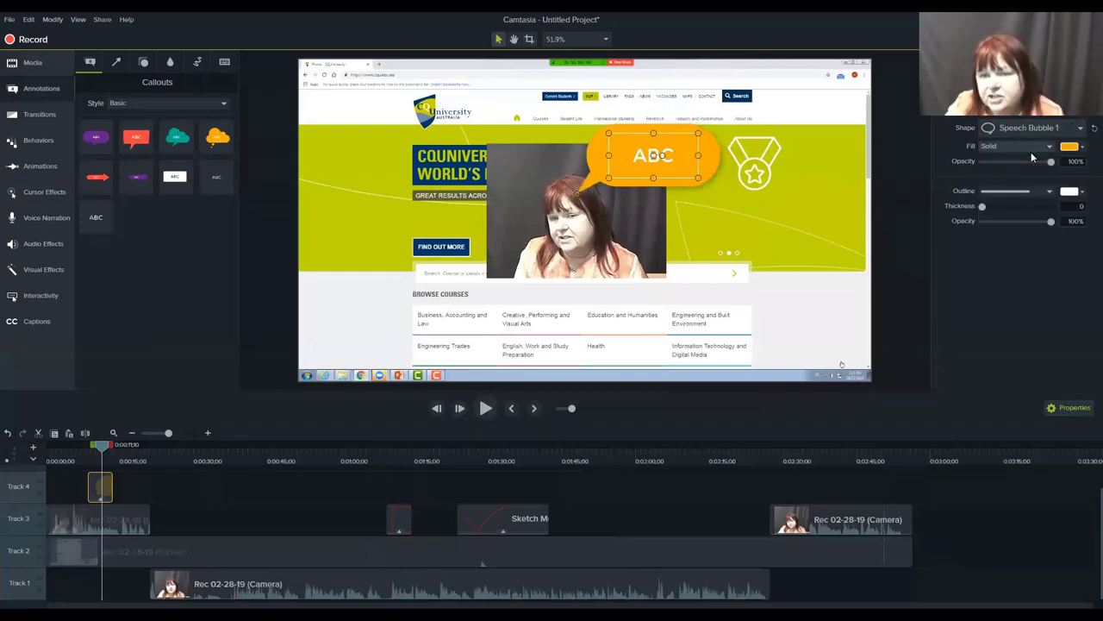
pyautogui.click(1080, 128)
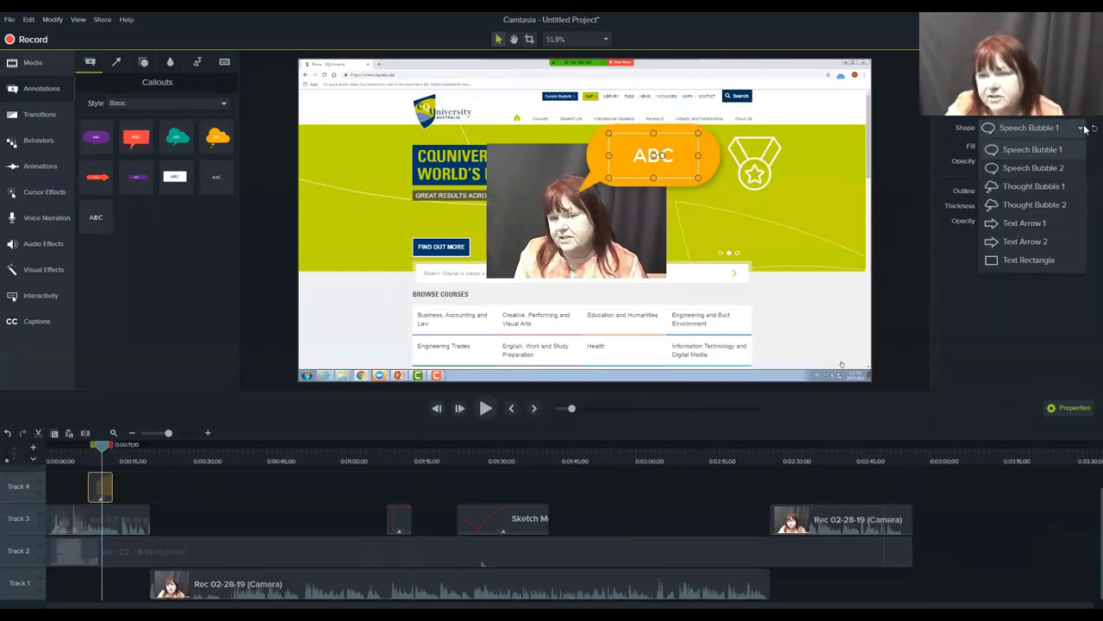
pyautogui.click(1043, 187)
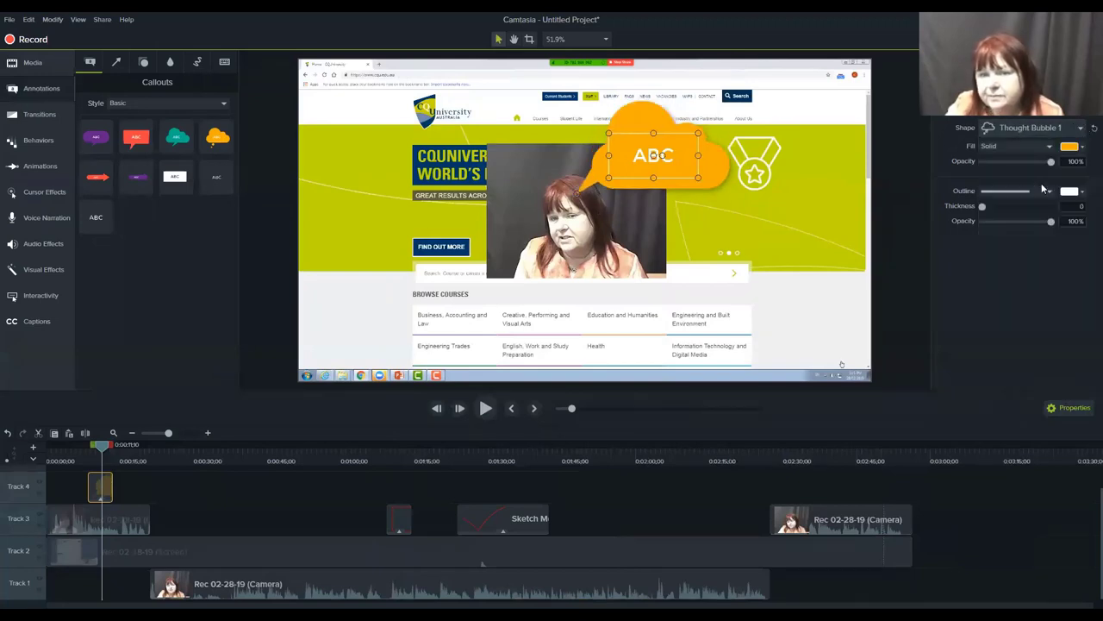
pyautogui.click(1072, 146)
pyautogui.click(1000, 168)
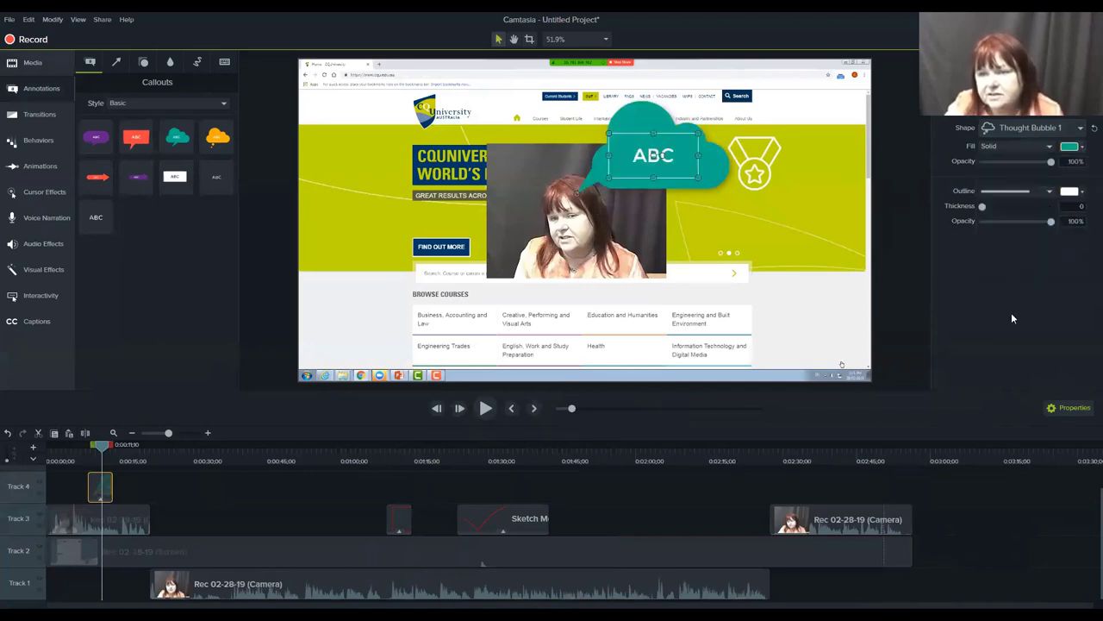
pyautogui.click(1045, 191)
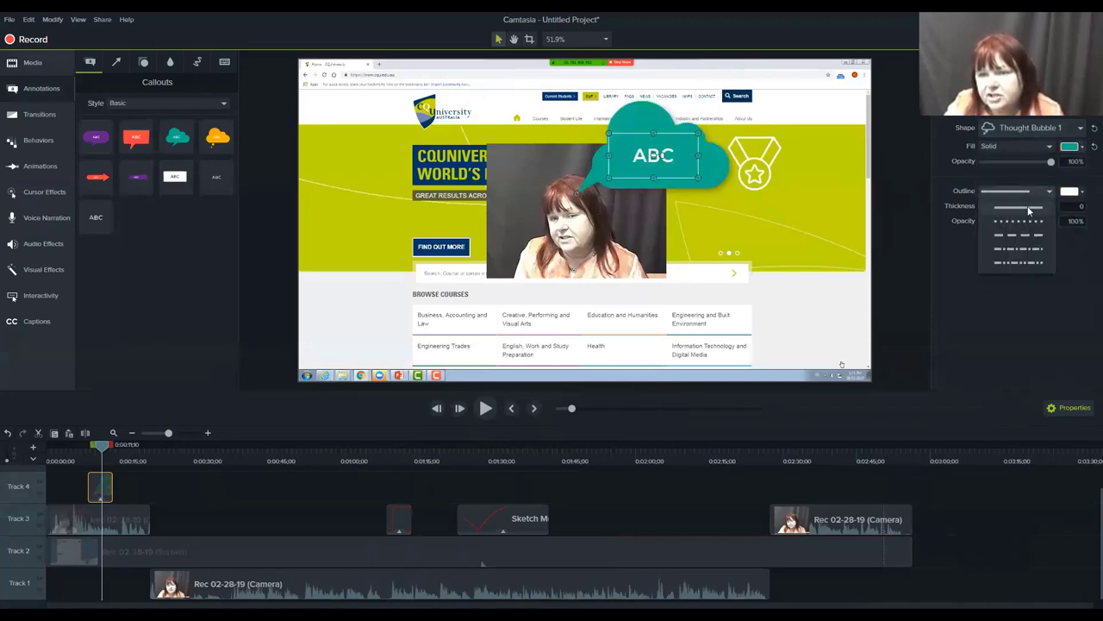
pyautogui.click(1022, 222)
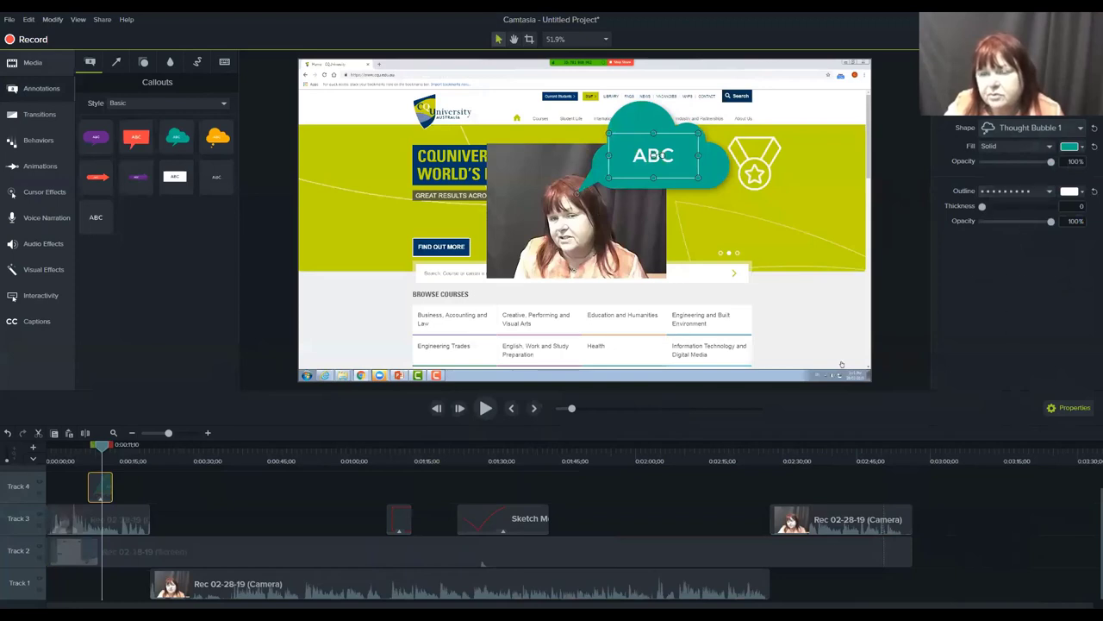
# Step: Change the callout font and replace its ABC text with 'kskfskfk'
pyautogui.click(991, 62)
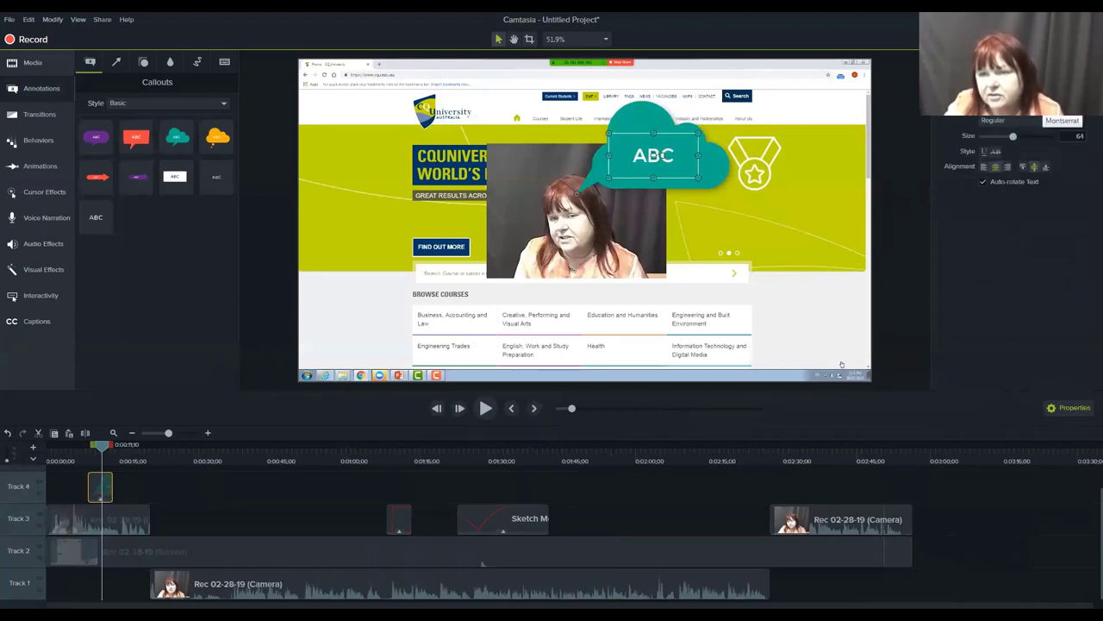
pyautogui.click(1034, 122)
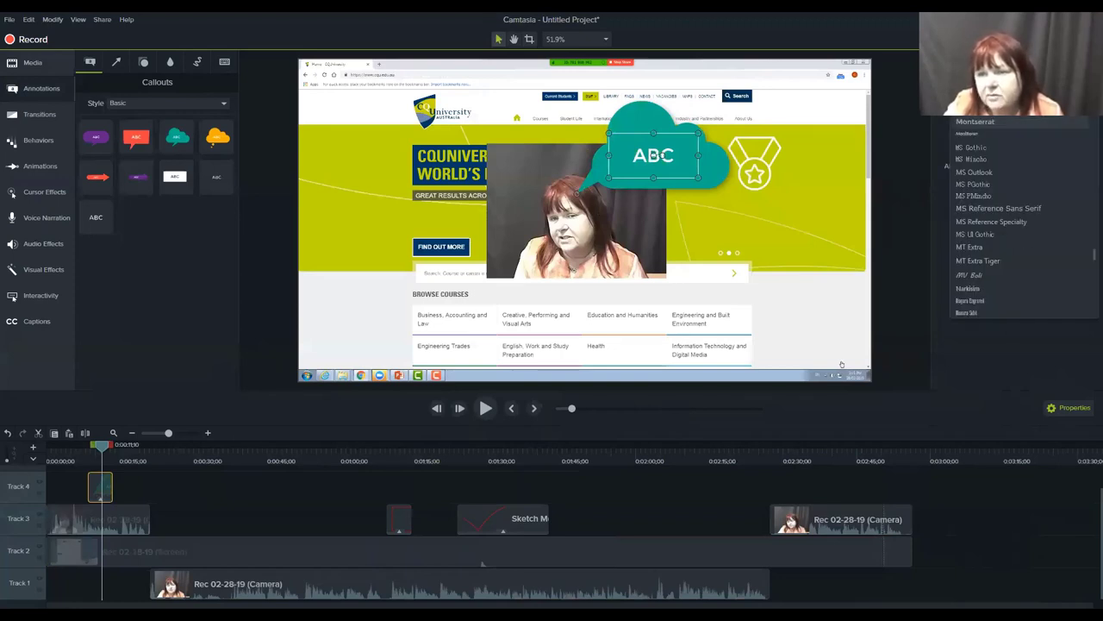
pyautogui.click(980, 208)
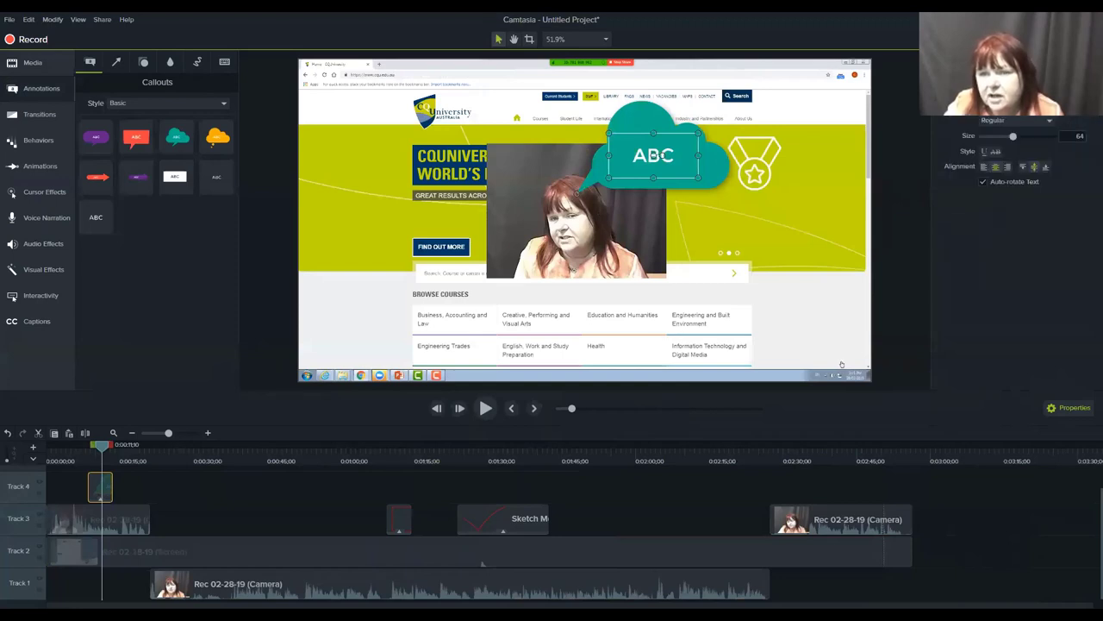
pyautogui.click(1076, 125)
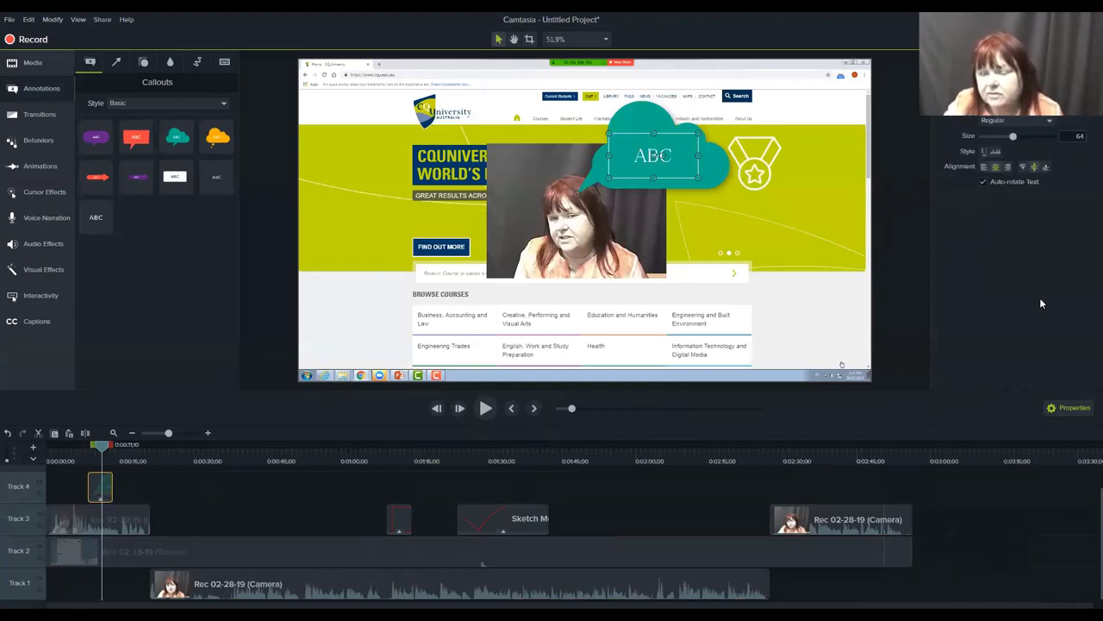
pyautogui.doubleClick(663, 154)
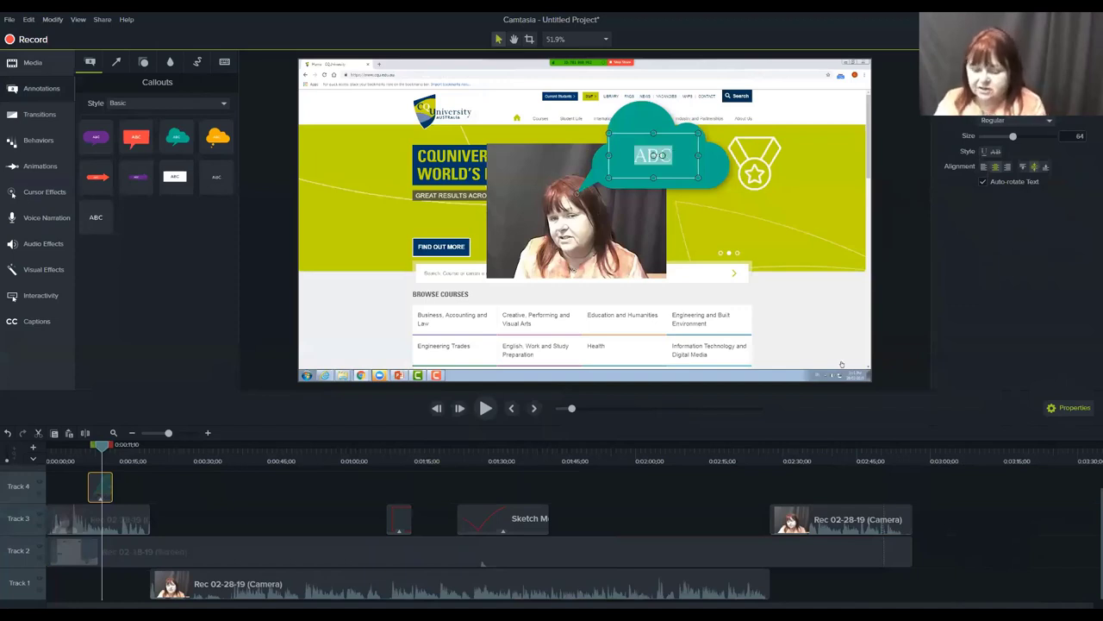
pyautogui.write('kskfskfk')
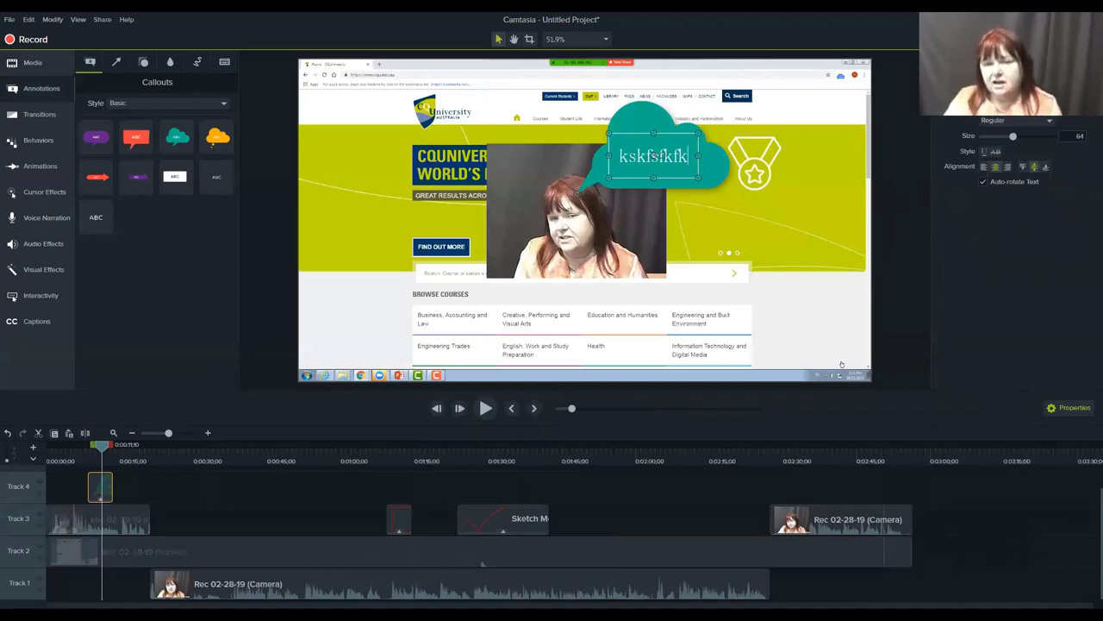
pyautogui.click(903, 272)
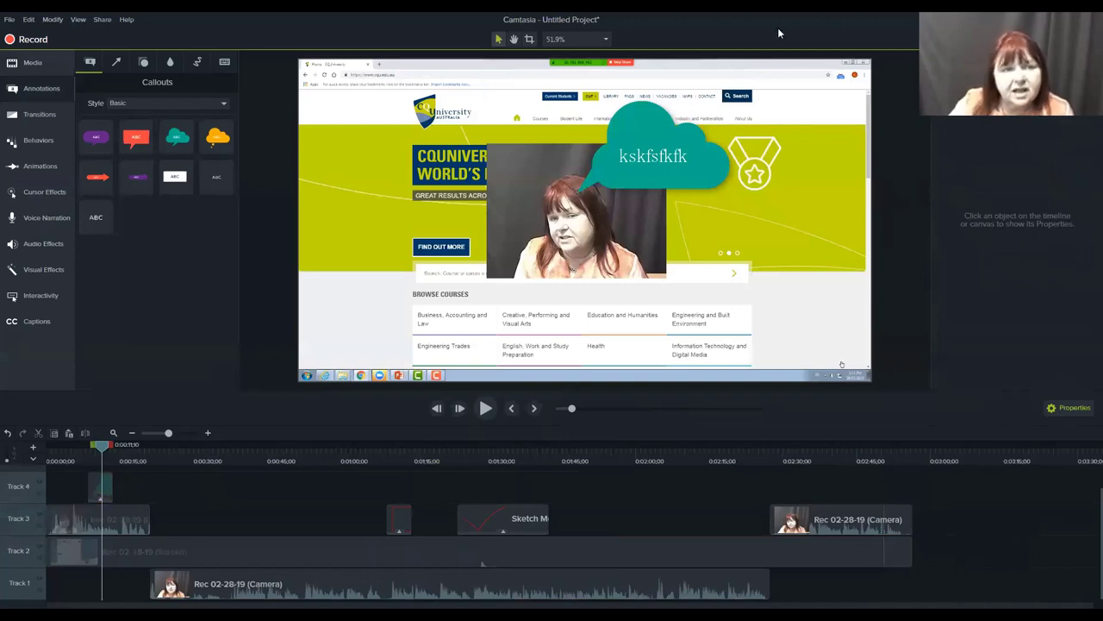
# Step: Add an arrow annotation aimed from the upper-left title area toward the woman
pyautogui.click(117, 64)
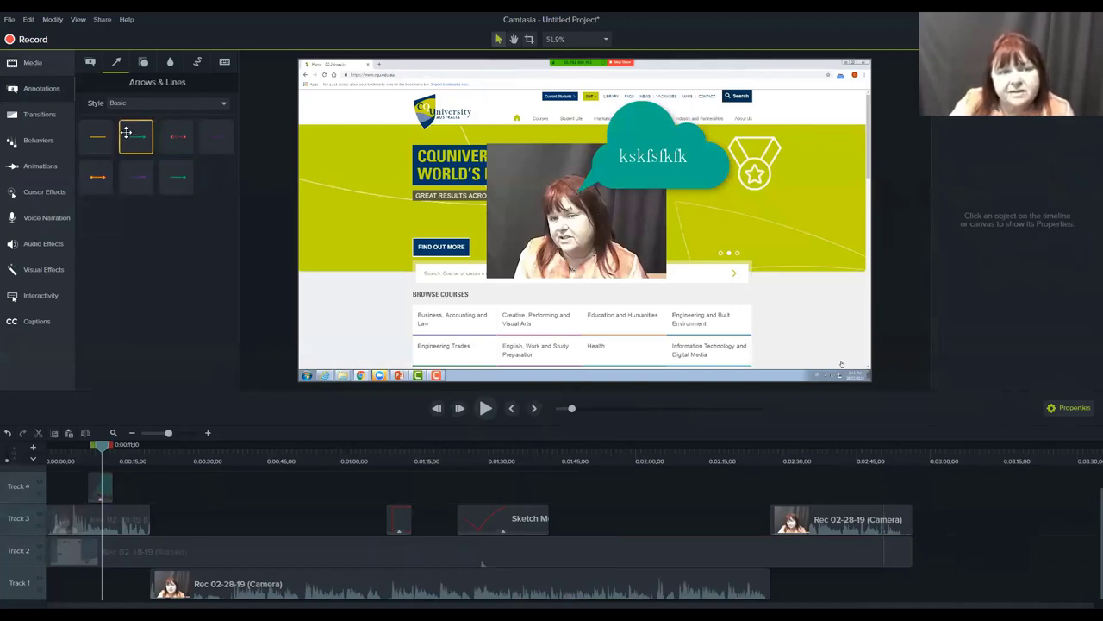
pyautogui.moveTo(130, 133)
pyautogui.mouseDown()
pyautogui.moveTo(457, 219)
pyautogui.moveTo(372, 214)
pyautogui.moveTo(350, 169)
pyautogui.mouseUp()
pyautogui.moveTo(445, 215); pyautogui.dragTo(510, 191)
# Step: Make the arrow red, thicker, and 78% opacity, and move its clip to a new Track 5
pyautogui.click(1073, 126)
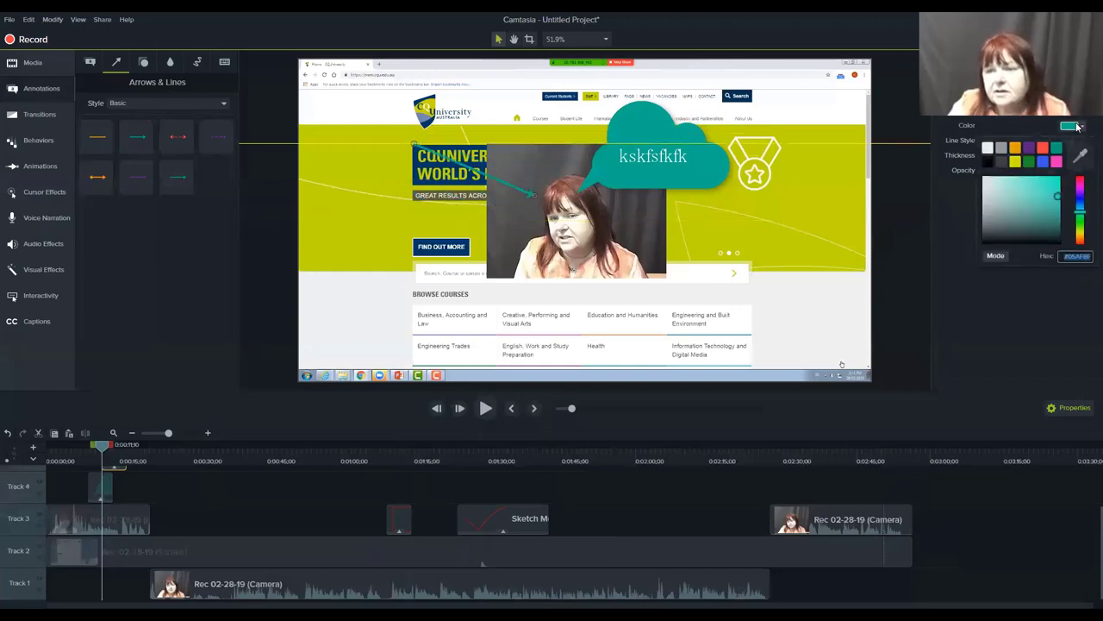
pyautogui.click(1042, 147)
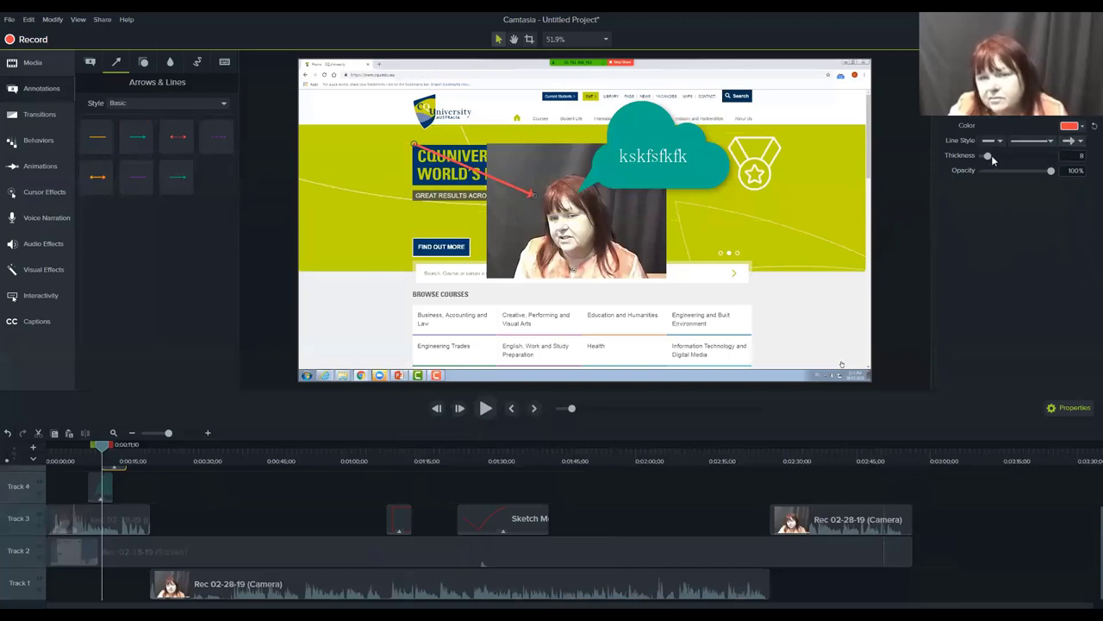
pyautogui.moveTo(992, 155); pyautogui.dragTo(1018, 157)
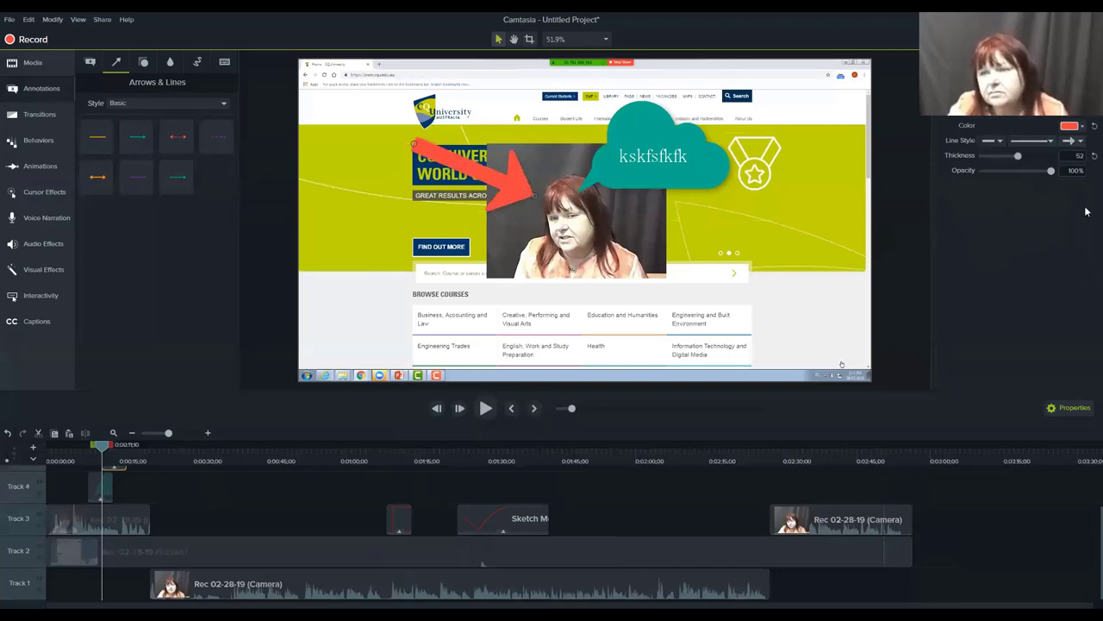
pyautogui.moveTo(1052, 171); pyautogui.dragTo(1036, 170)
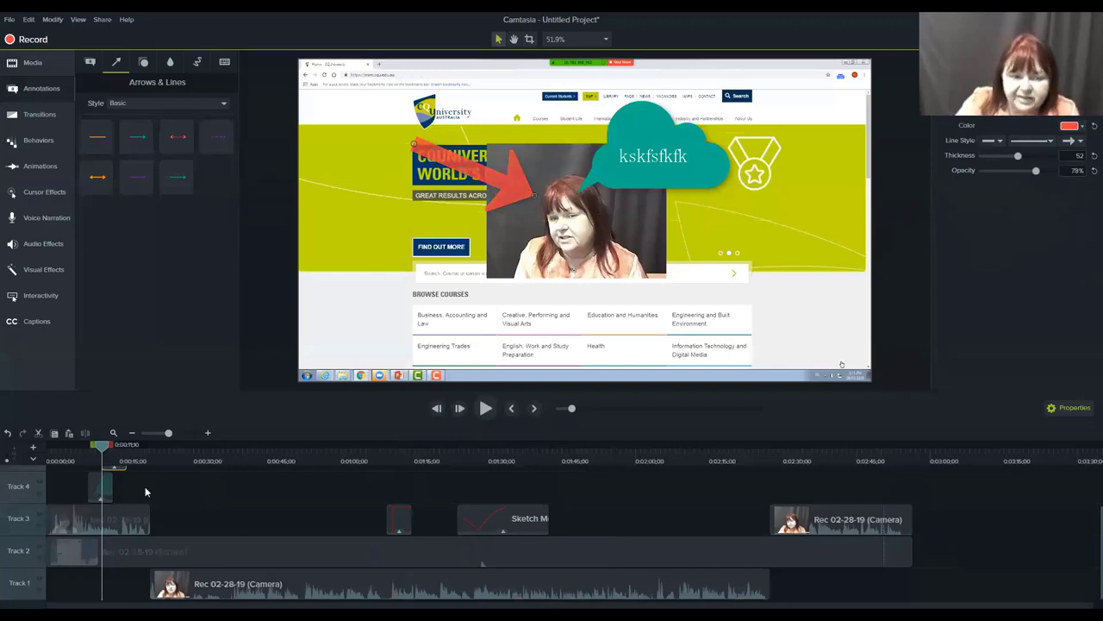
pyautogui.moveTo(101, 487); pyautogui.dragTo(66, 508)
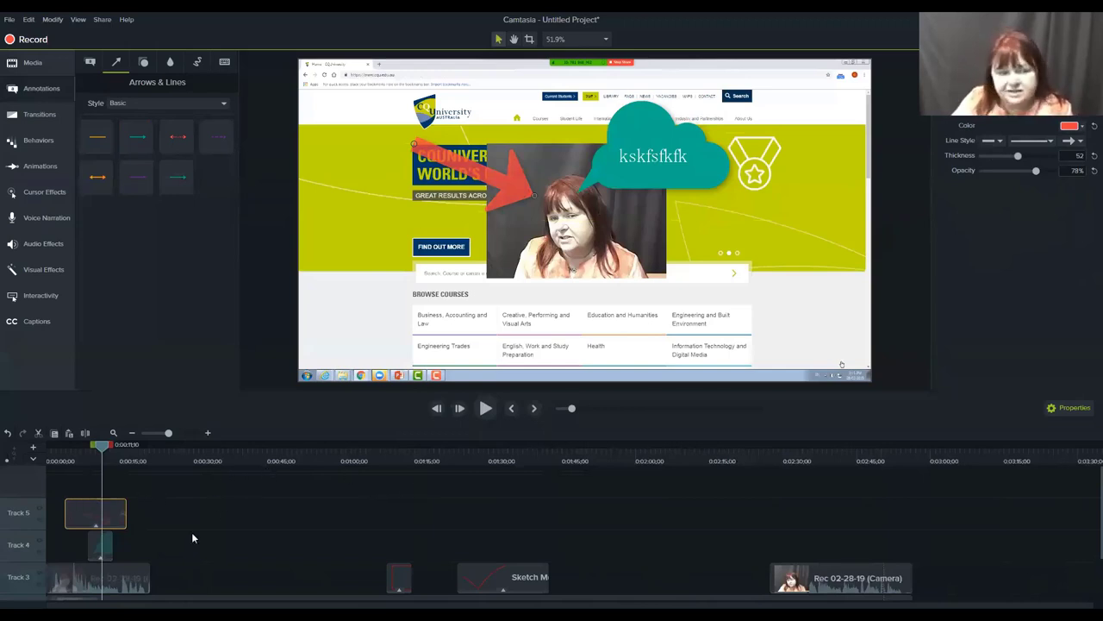
# Step: Extend the Track 4 callout clip's start leftward to align with the Track 5 arrow
pyautogui.click(112, 550)
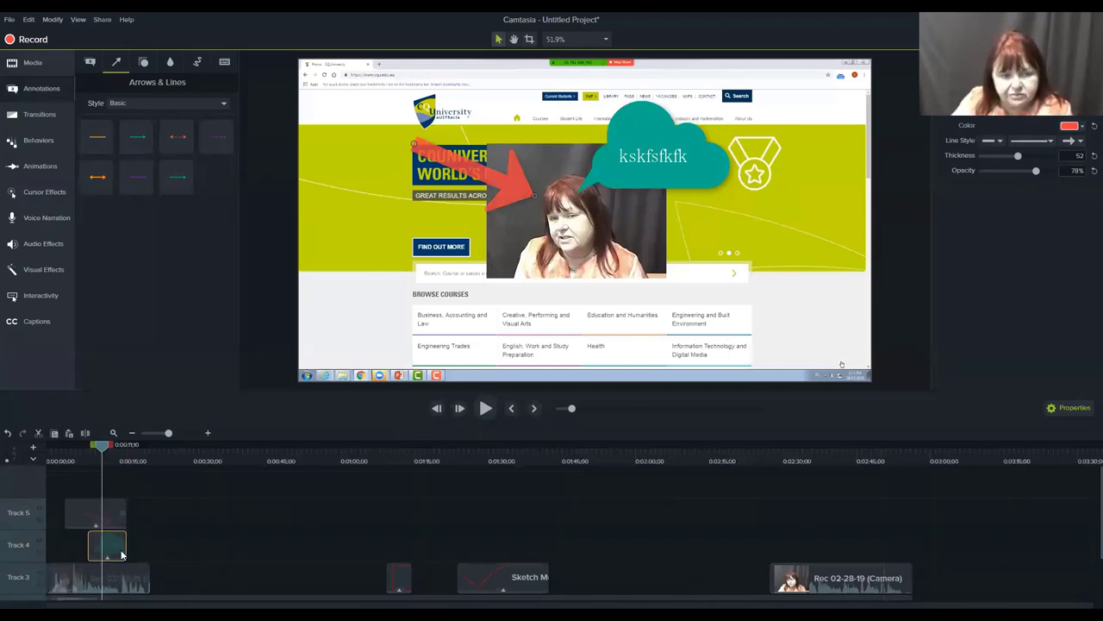
pyautogui.moveTo(89, 543); pyautogui.dragTo(66, 544)
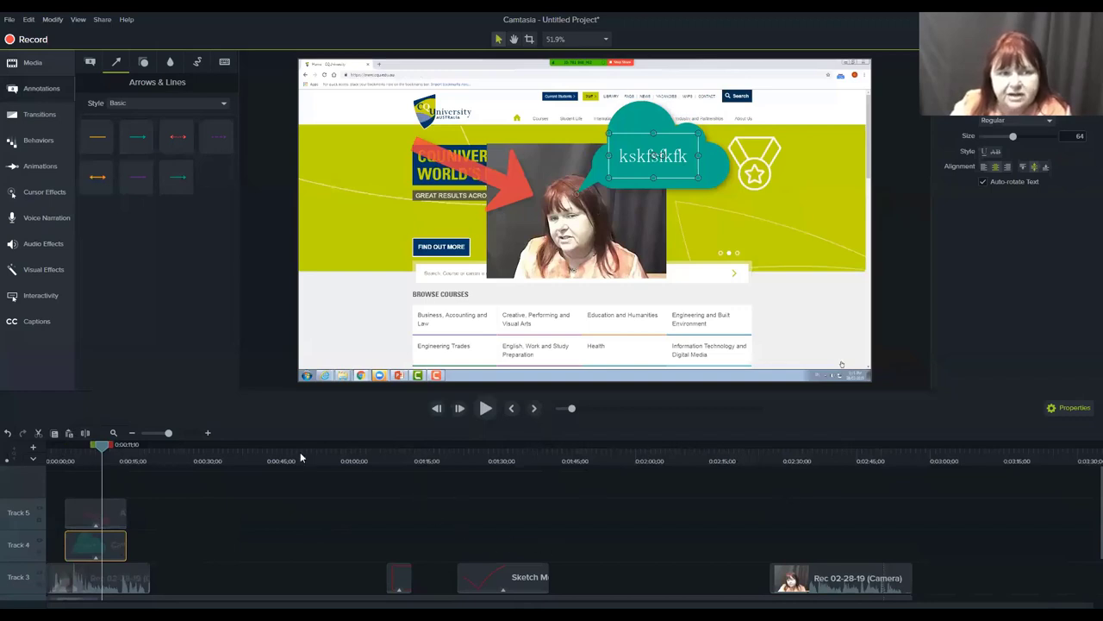
# Step: List the Blur & Highlight annotations and move the playhead to the CA45 page near 0:47
pyautogui.click(144, 64)
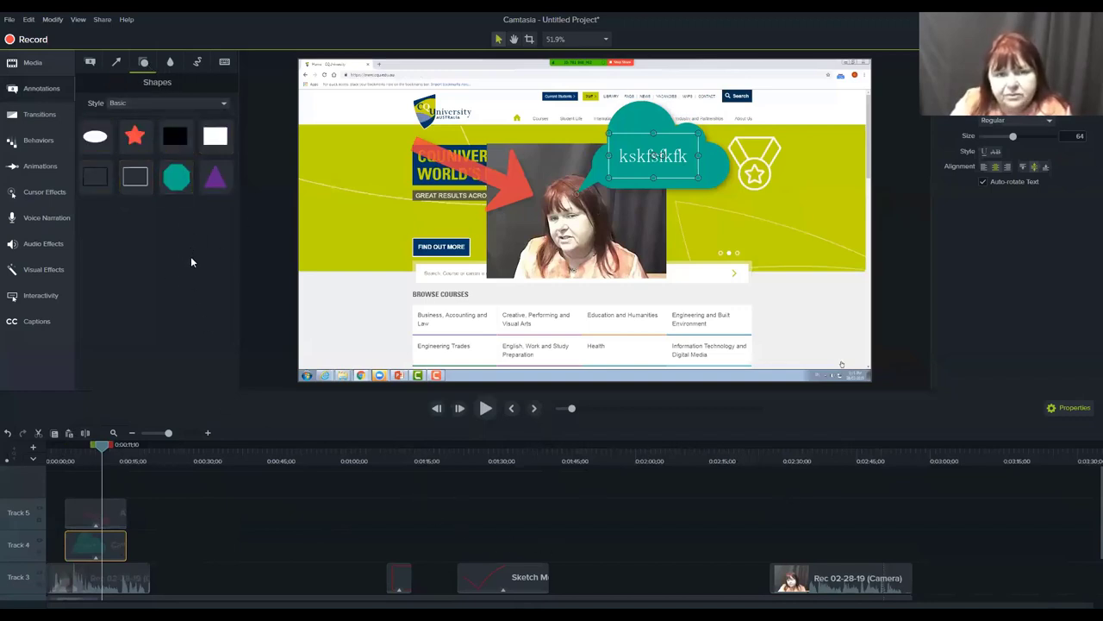
pyautogui.click(173, 63)
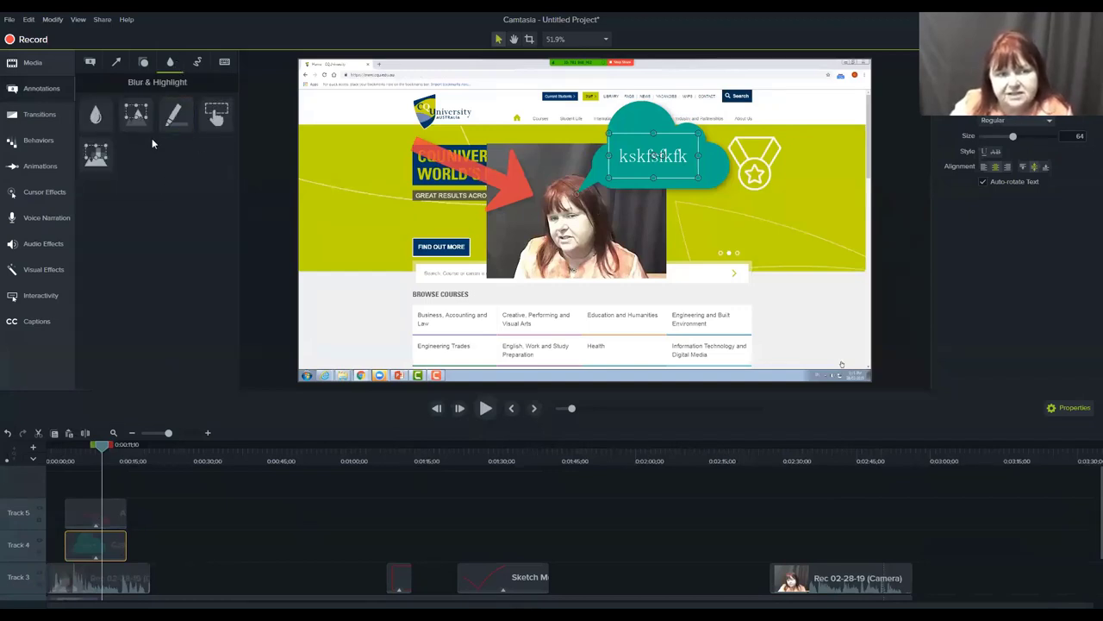
pyautogui.click(278, 461)
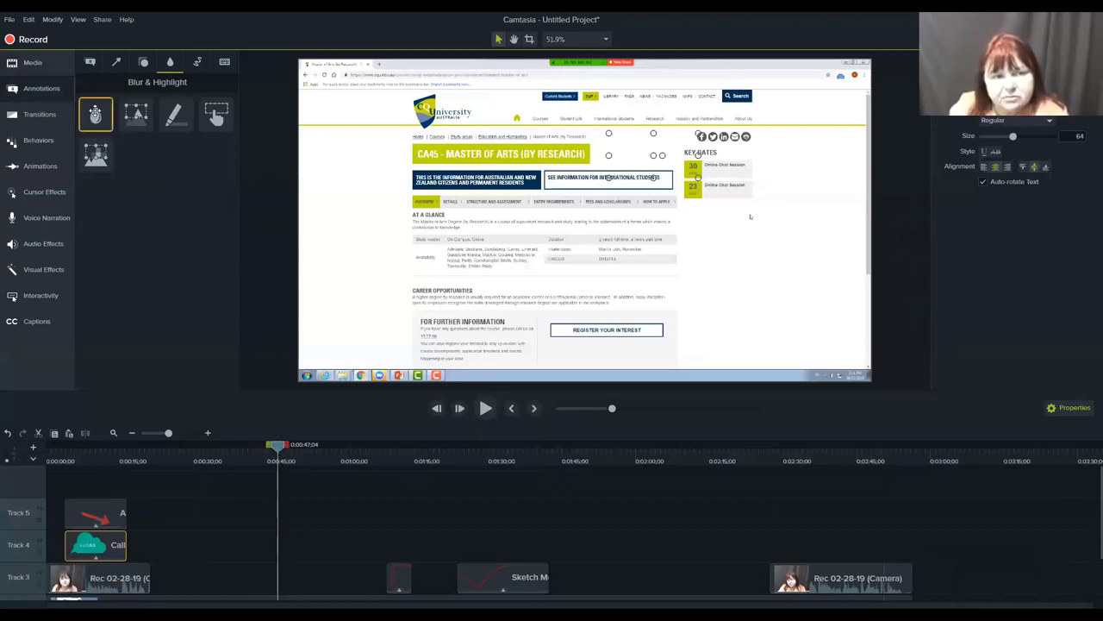
# Step: Add a Blur on Track 3 at 0:00:46;13 over the page and extend it to about 17 seconds
pyautogui.click(274, 498)
pyautogui.moveTo(274, 498); pyautogui.dragTo(276, 587)
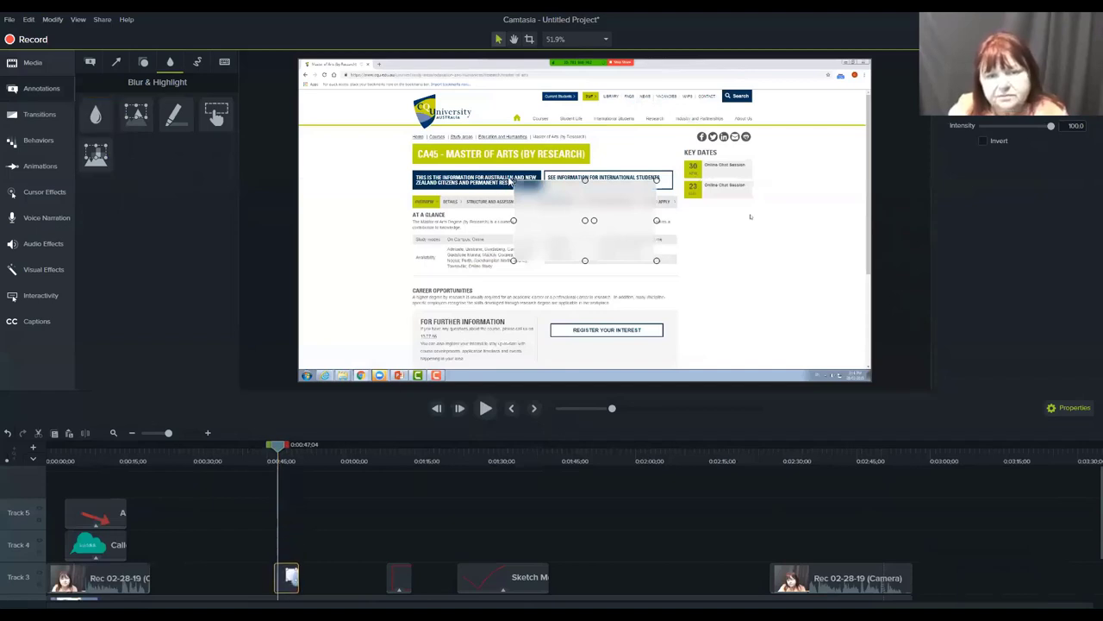
pyautogui.moveTo(510, 176); pyautogui.dragTo(352, 72)
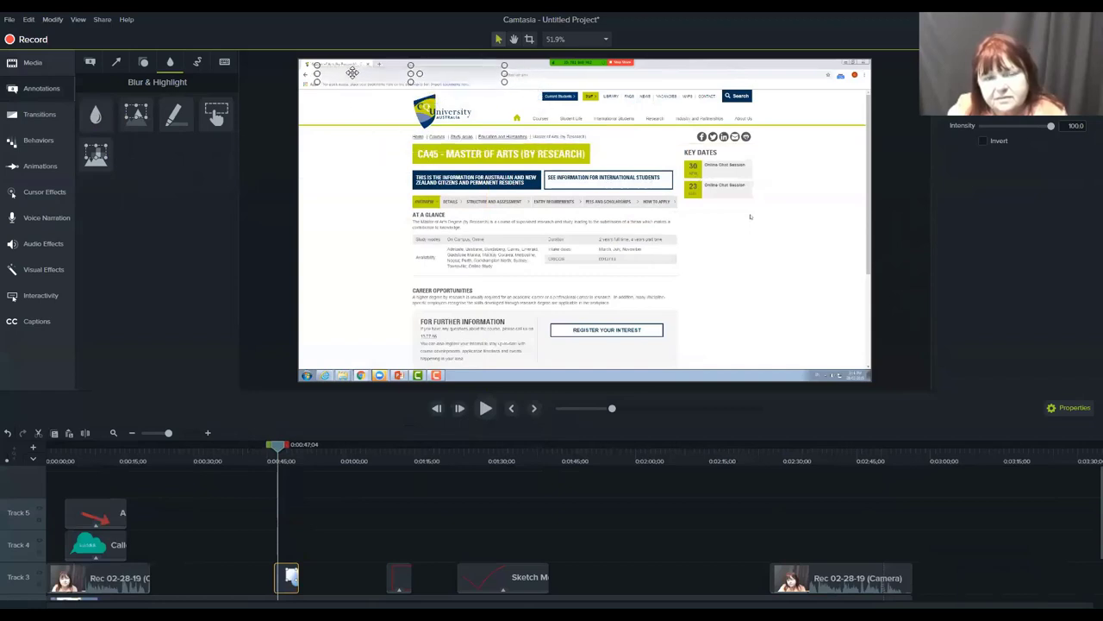
pyautogui.click(811, 328)
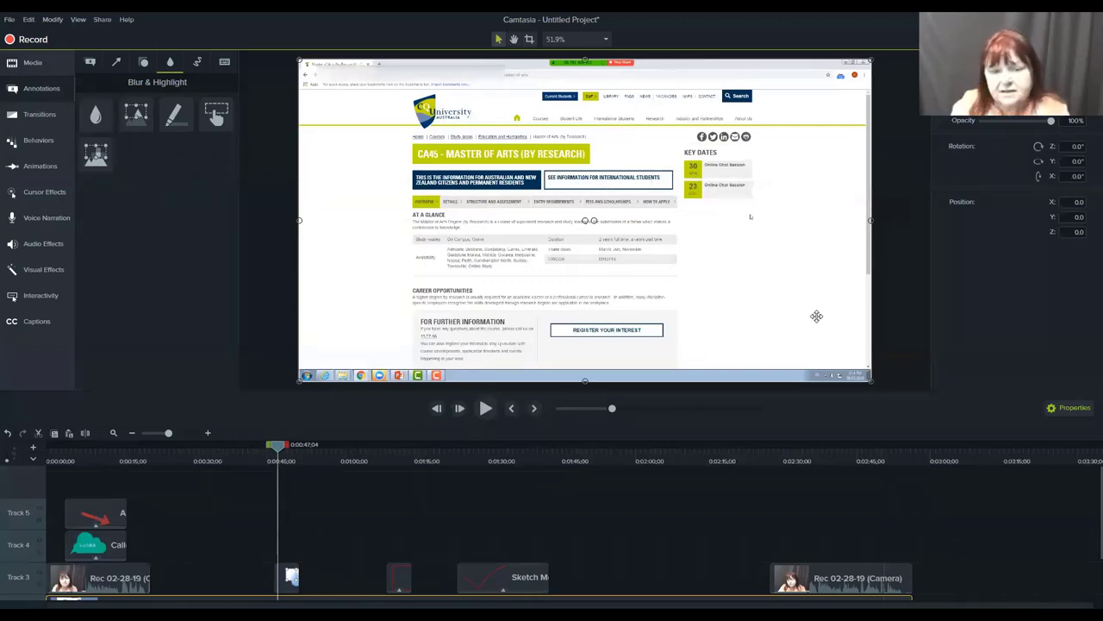
pyautogui.scroll(-2, 310, 483)
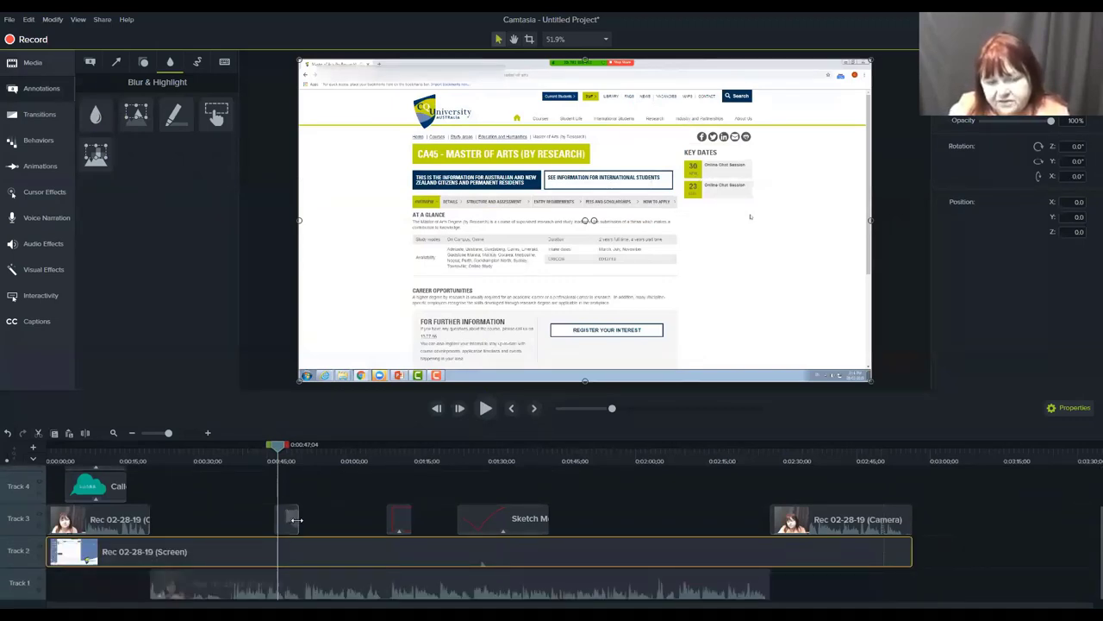
pyautogui.moveTo(295, 518); pyautogui.dragTo(361, 520)
pyautogui.moveTo(279, 447); pyautogui.dragTo(303, 450)
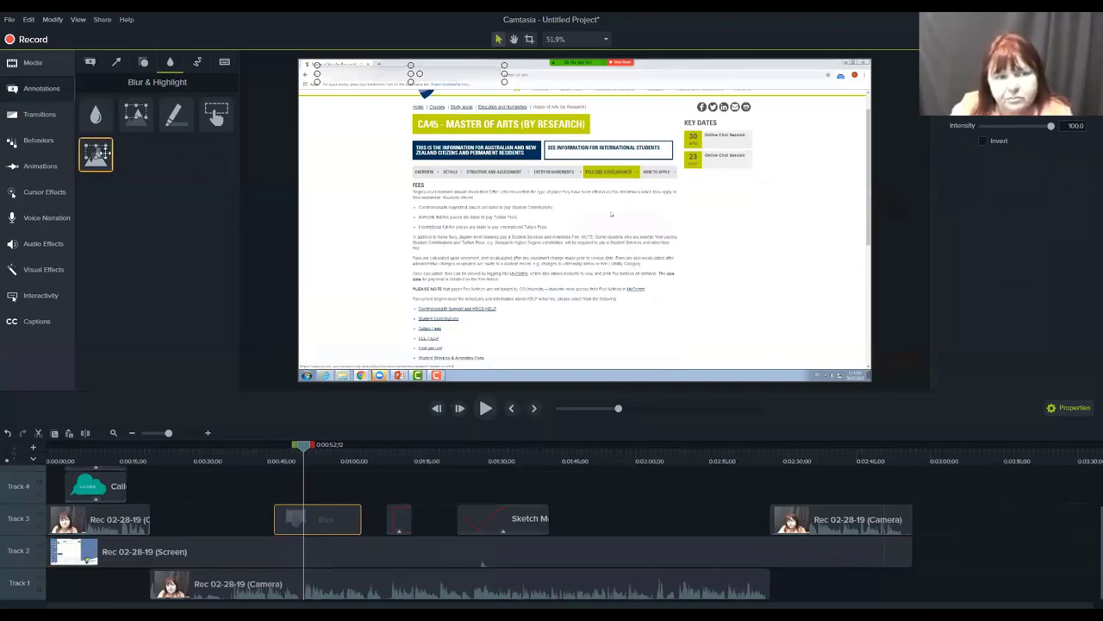
# Step: Place a Pixelate on Track 4 near 2:30 over the presenter's face at intensity 25.8
pyautogui.moveTo(123, 159); pyautogui.dragTo(786, 495)
pyautogui.click(788, 448)
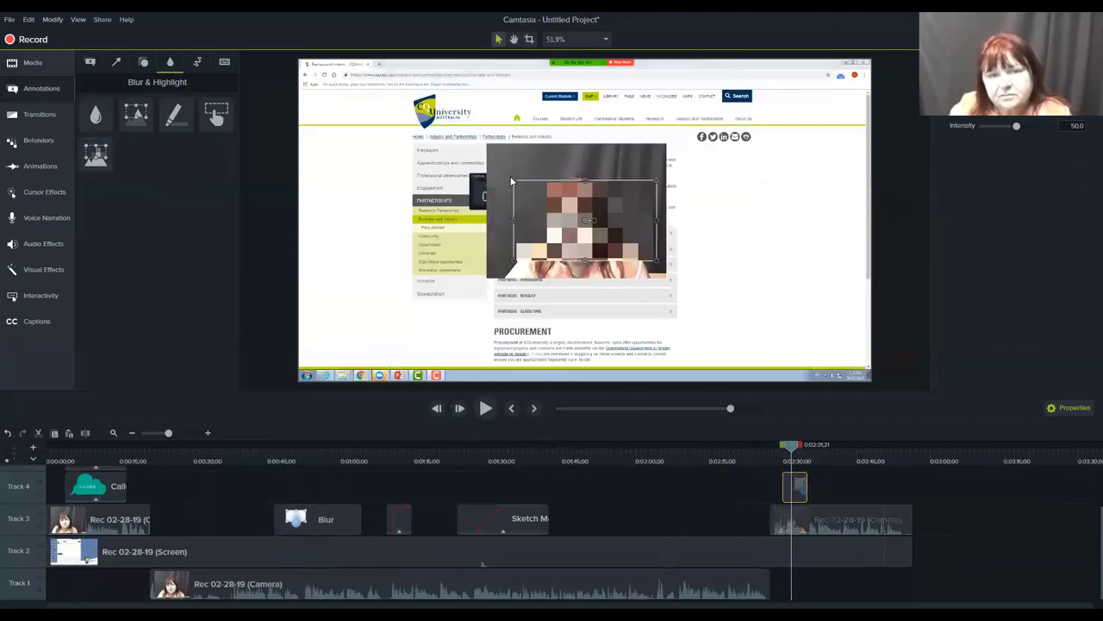
pyautogui.moveTo(513, 179); pyautogui.dragTo(487, 143)
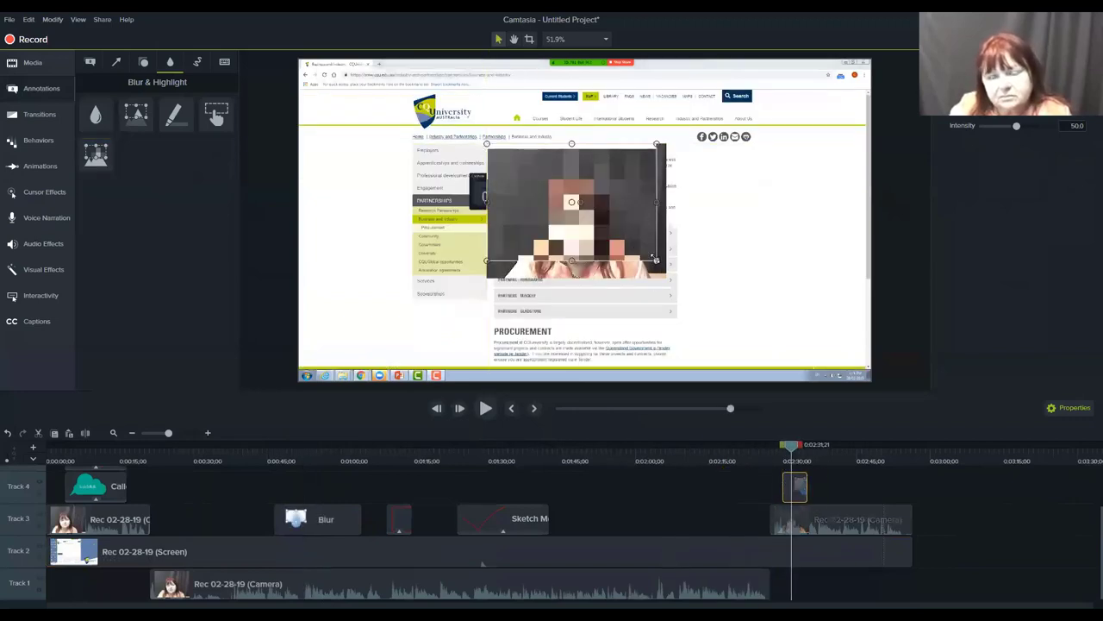
pyautogui.moveTo(655, 260); pyautogui.dragTo(666, 279)
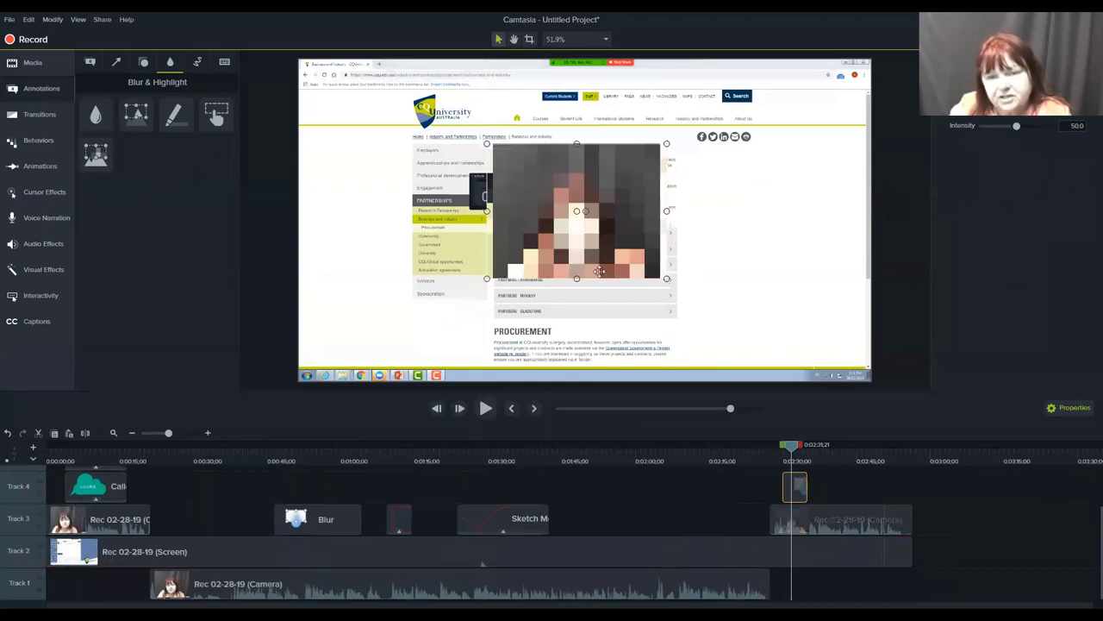
pyautogui.moveTo(1017, 126)
pyautogui.mouseDown()
pyautogui.moveTo(982, 125)
pyautogui.moveTo(1000, 127)
pyautogui.mouseUp()
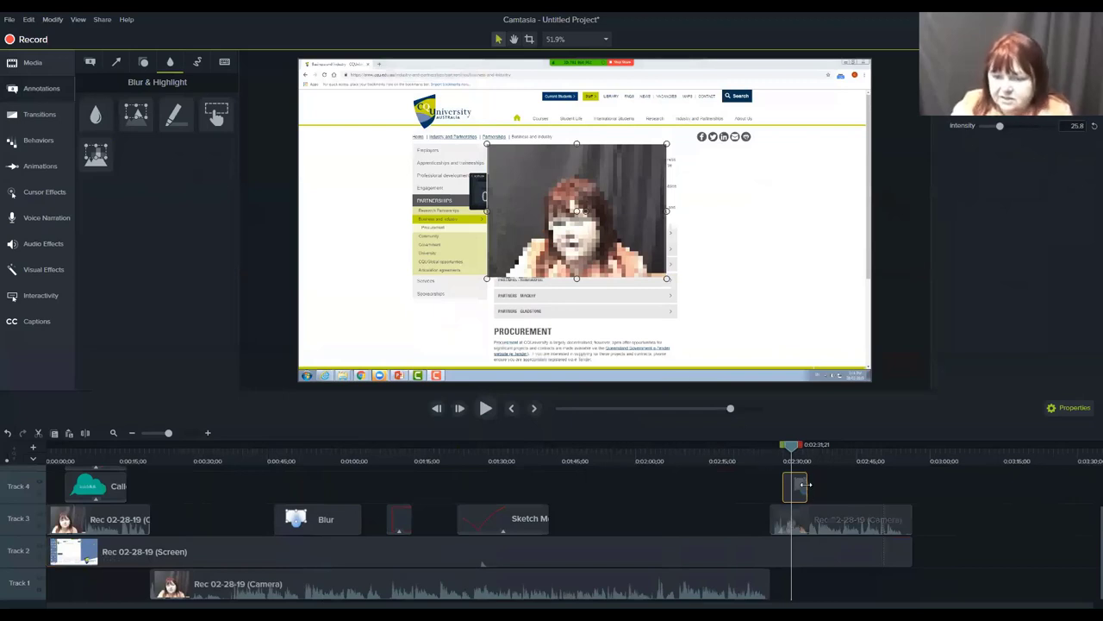
# Step: Lengthen the Pixelate clip, start it slightly earlier, and scrub to preview it
pyautogui.moveTo(807, 487); pyautogui.dragTo(911, 484)
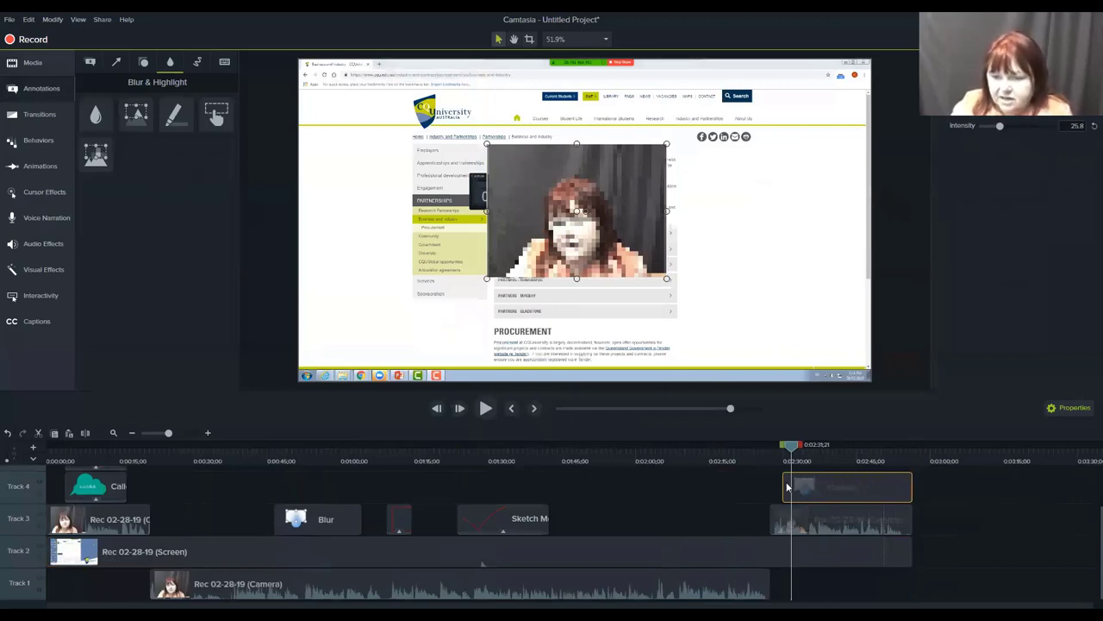
pyautogui.moveTo(786, 487); pyautogui.dragTo(772, 488)
pyautogui.moveTo(791, 444)
pyautogui.mouseDown()
pyautogui.moveTo(850, 444)
pyautogui.moveTo(808, 444)
pyautogui.mouseUp()
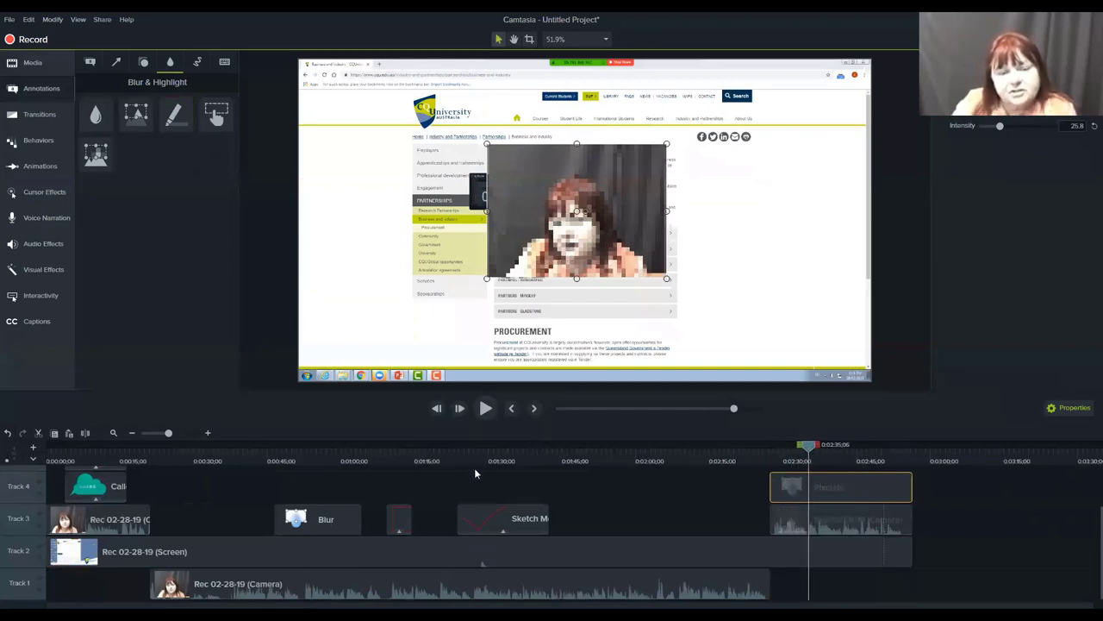
# Step: Add a yellow Highlight over the page text at about 1:49 and reshape it wider
pyautogui.click(582, 462)
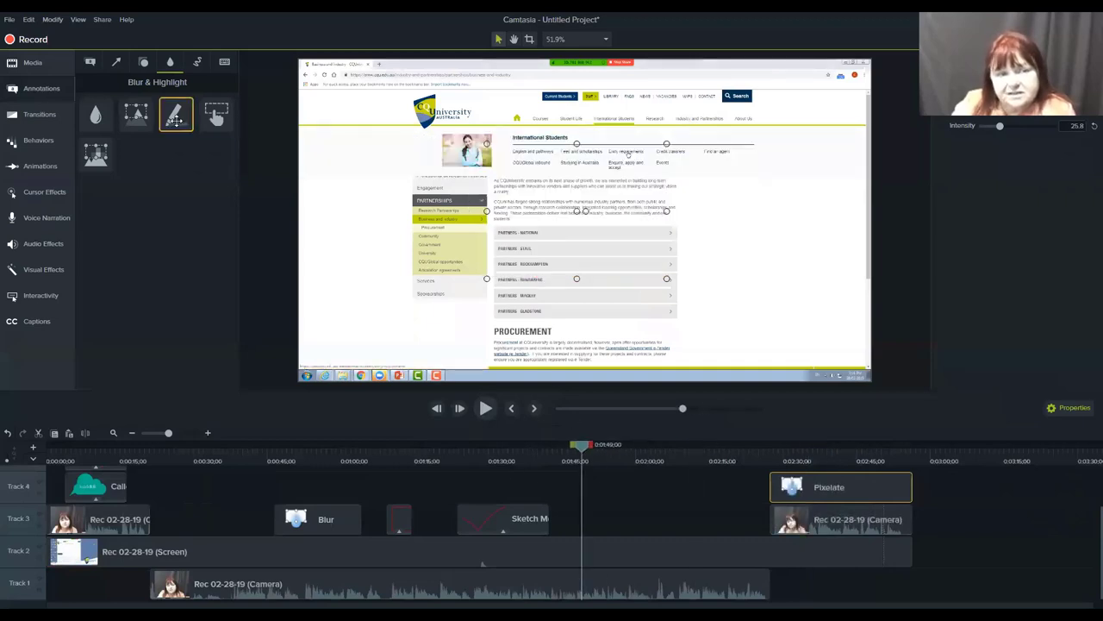
pyautogui.moveTo(175, 114); pyautogui.dragTo(591, 522)
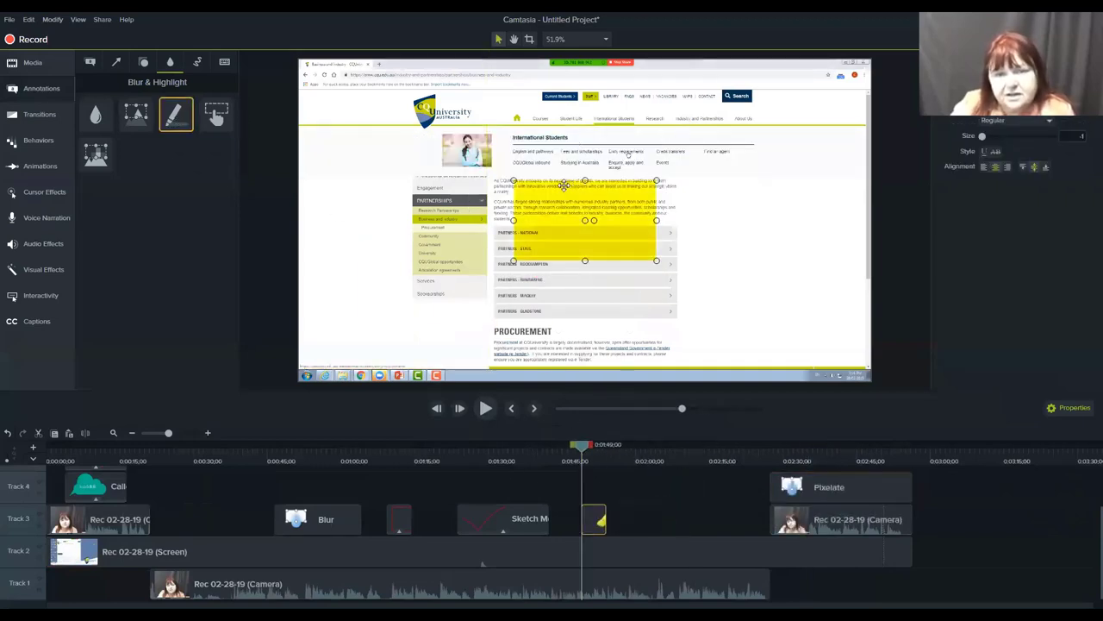
pyautogui.moveTo(514, 260); pyautogui.dragTo(493, 221)
pyautogui.moveTo(657, 220); pyautogui.dragTo(689, 220)
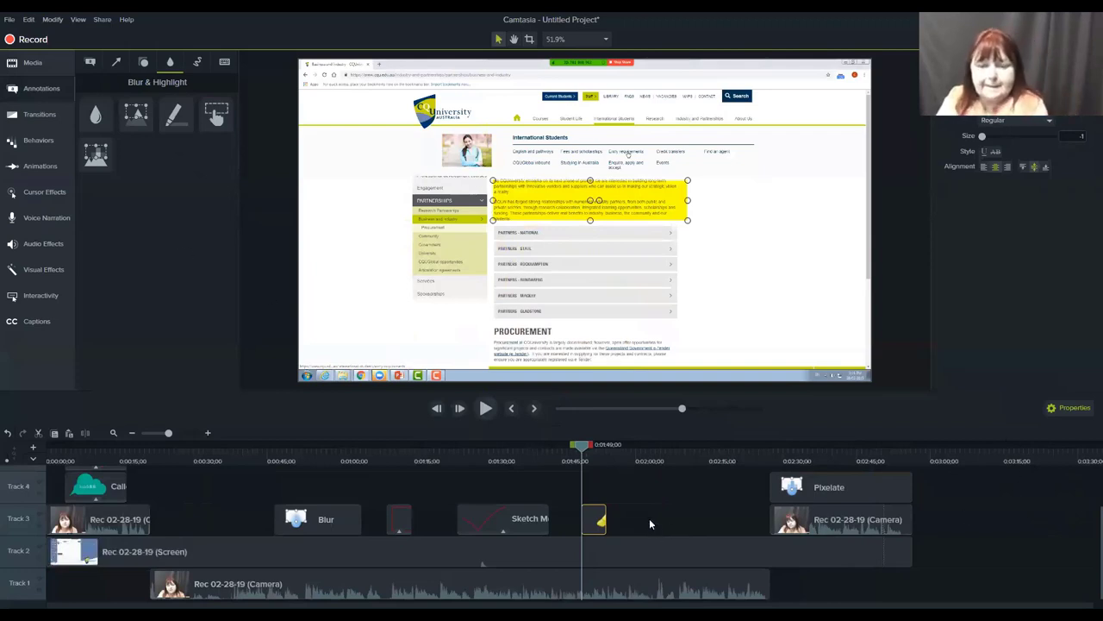
# Step: Delete the Blur, Sketch Motion and highlight effect clips from Track 3, then scrub back to 0:58
pyautogui.moveTo(649, 517); pyautogui.dragTo(321, 526)
pyautogui.press('Delete')
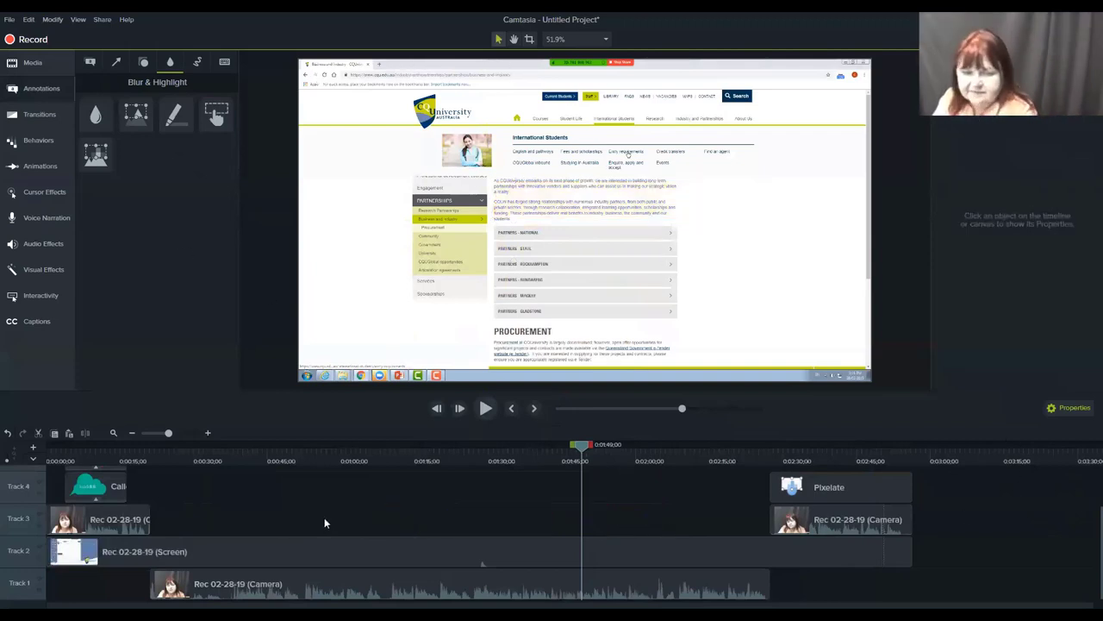
pyautogui.click(424, 453)
pyautogui.moveTo(424, 453); pyautogui.dragTo(335, 469)
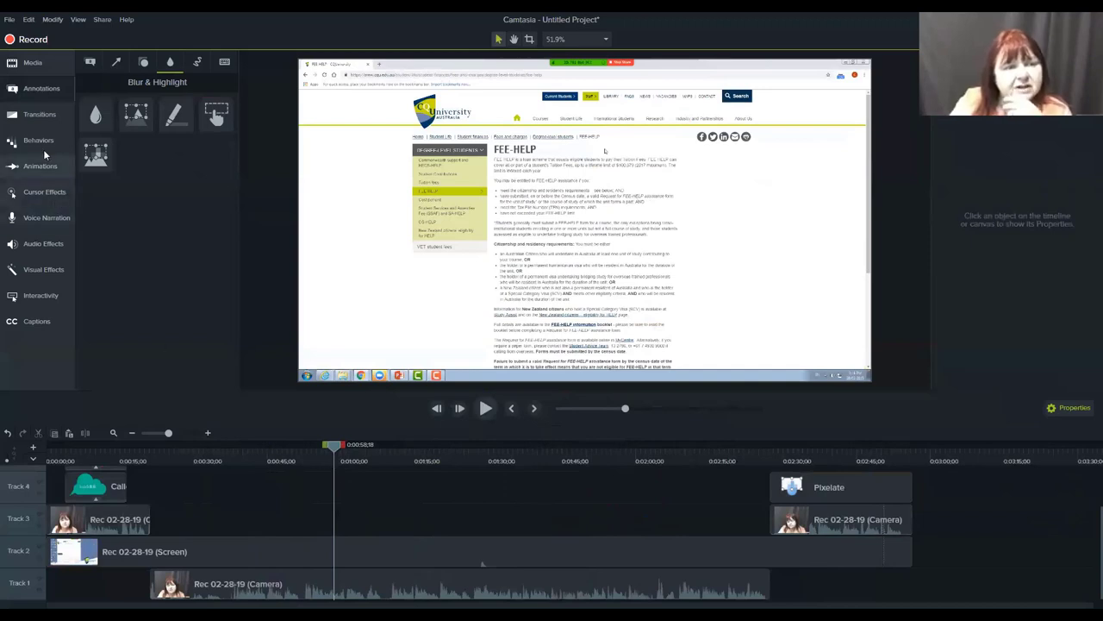
# Step: Add a Zoom-n-Pan zoom-in to 189% at 0:47 and preview it
pyautogui.click(34, 168)
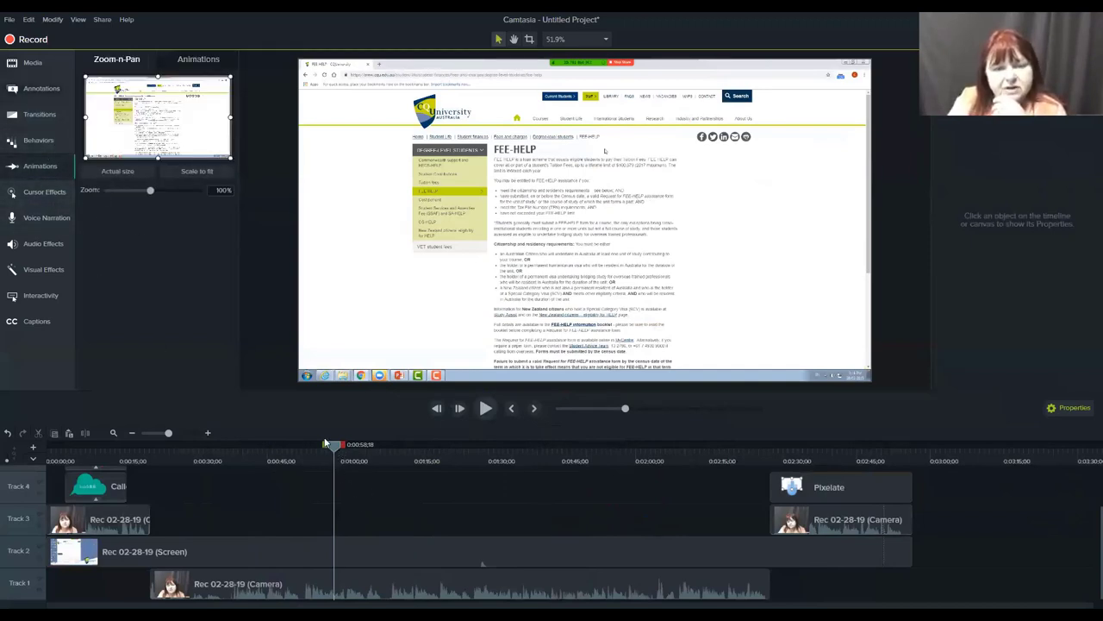
pyautogui.moveTo(336, 446); pyautogui.dragTo(302, 459)
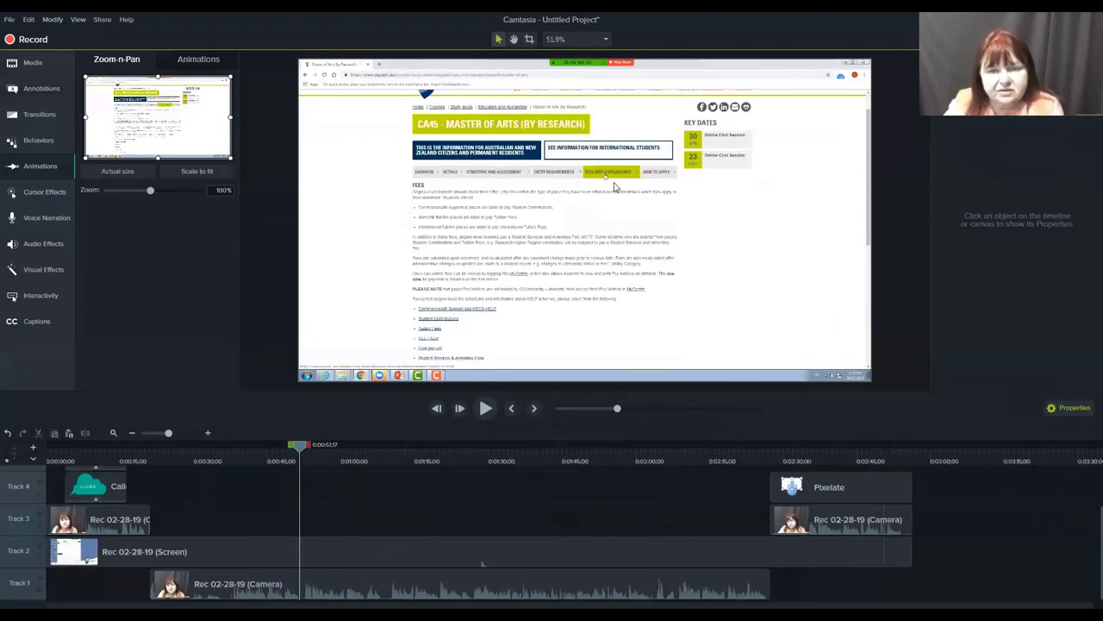
pyautogui.moveTo(312, 446); pyautogui.dragTo(278, 443)
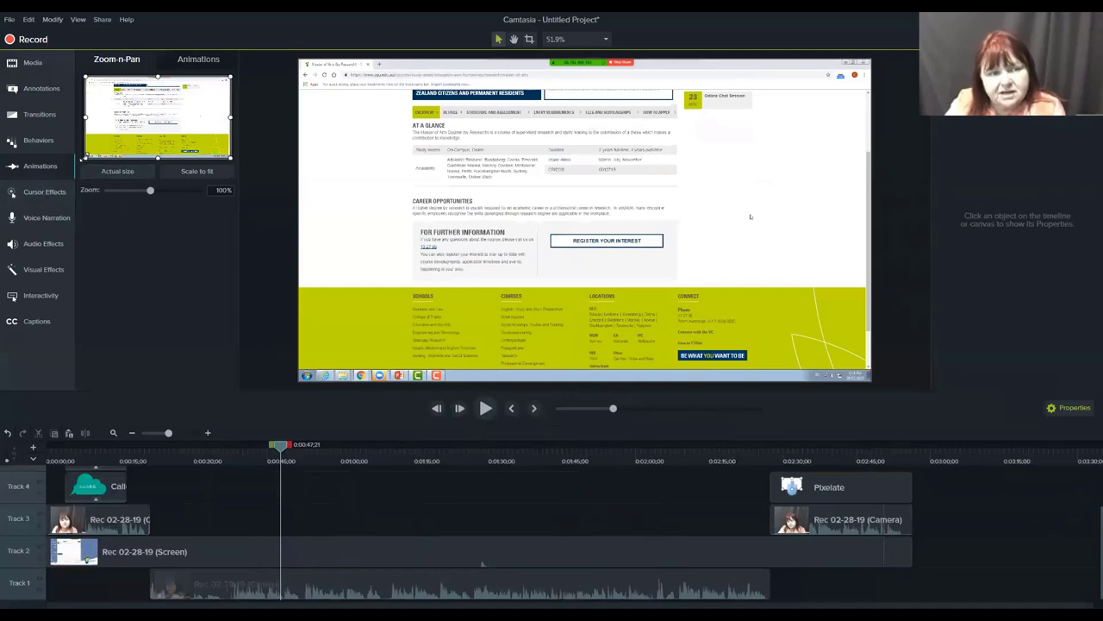
pyautogui.moveTo(85, 156); pyautogui.dragTo(149, 102)
pyautogui.moveTo(284, 449); pyautogui.dragTo(267, 449)
pyautogui.click(486, 409)
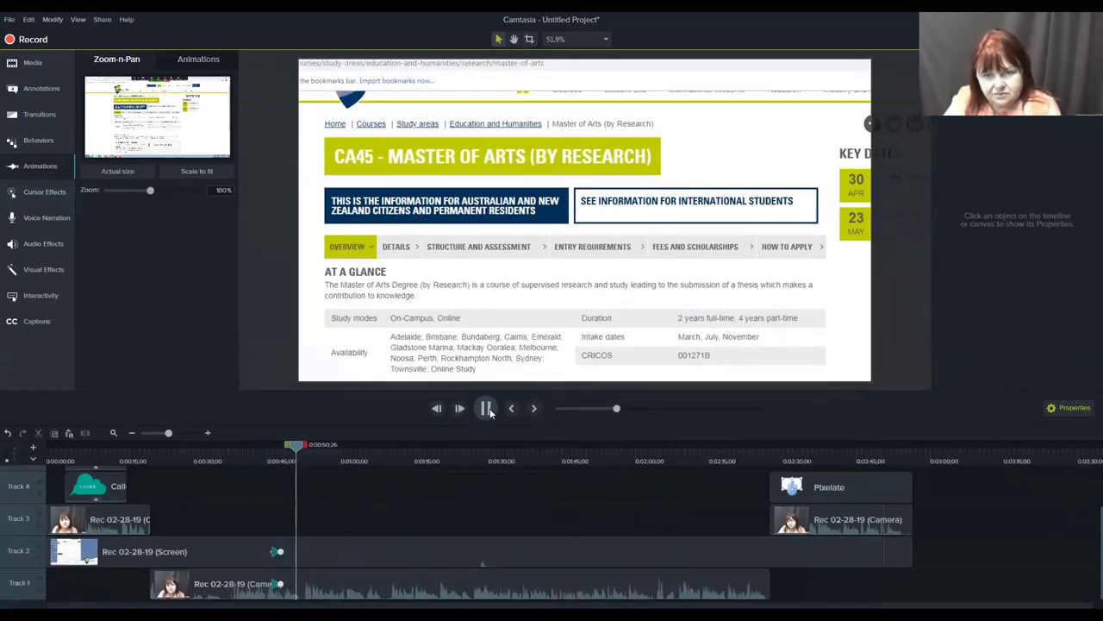
# Step: Zoom back out to 132% at 0:52 and preview the zoom-out
pyautogui.click(487, 409)
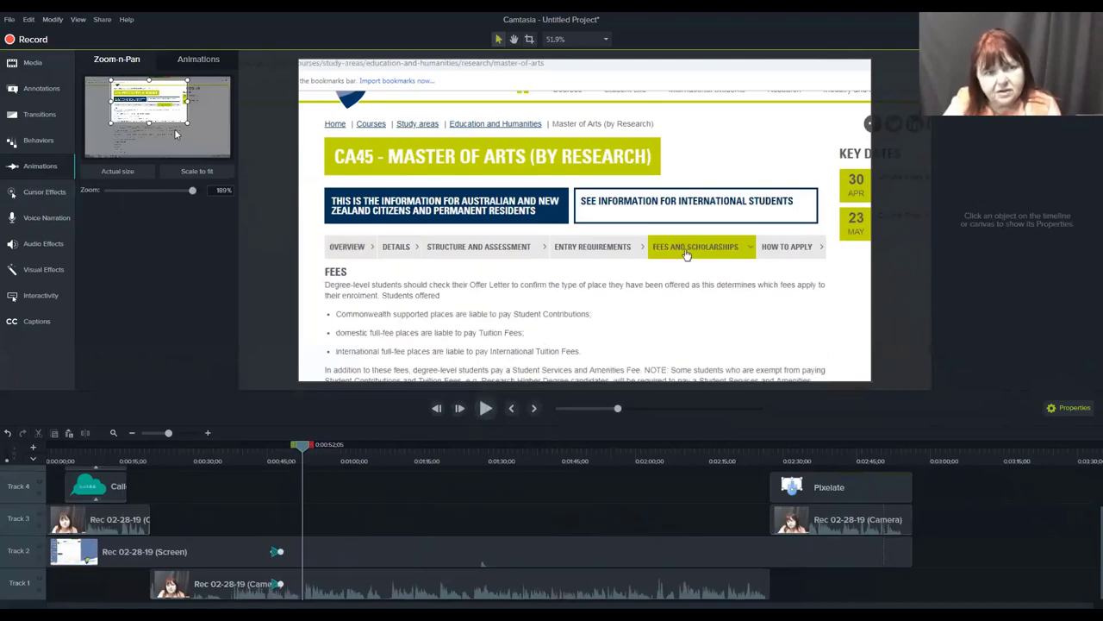
pyautogui.moveTo(188, 124)
pyautogui.mouseDown()
pyautogui.moveTo(219, 142)
pyautogui.moveTo(169, 134)
pyautogui.mouseUp()
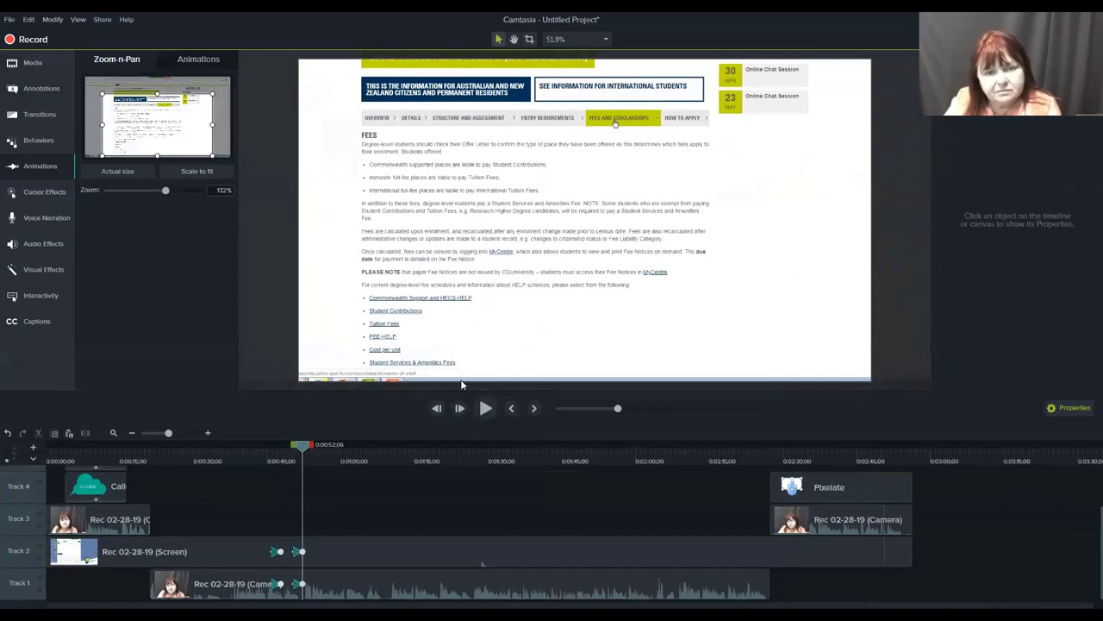
pyautogui.click(488, 410)
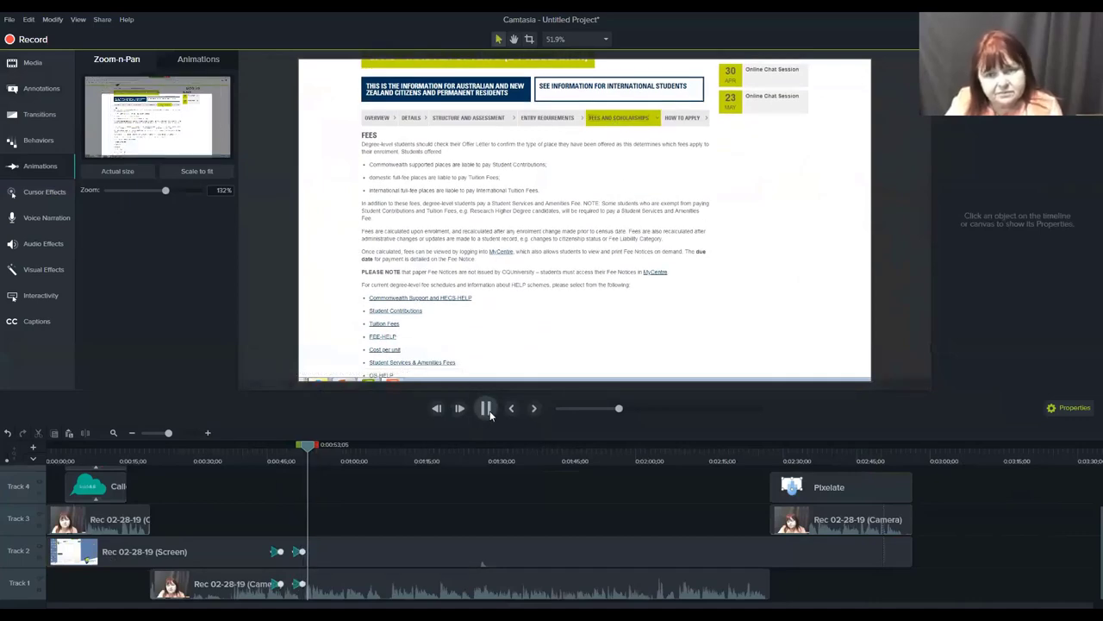
pyautogui.click(488, 410)
# Step: Play back the zoom animations from about 0:45 to 0:54 to review them
pyautogui.click(274, 459)
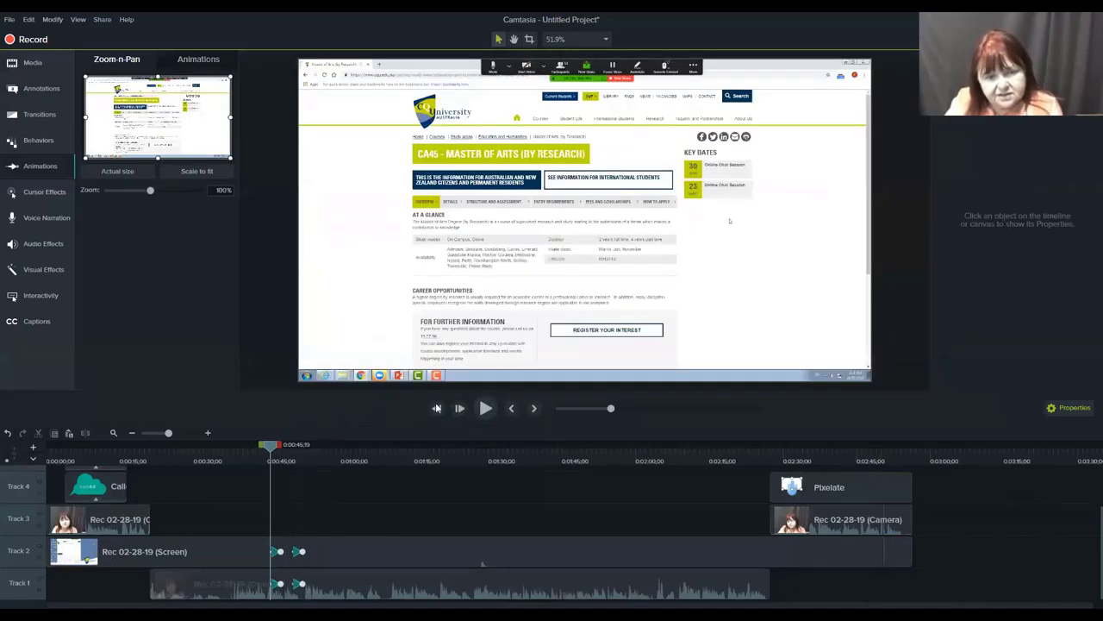
pyautogui.click(485, 410)
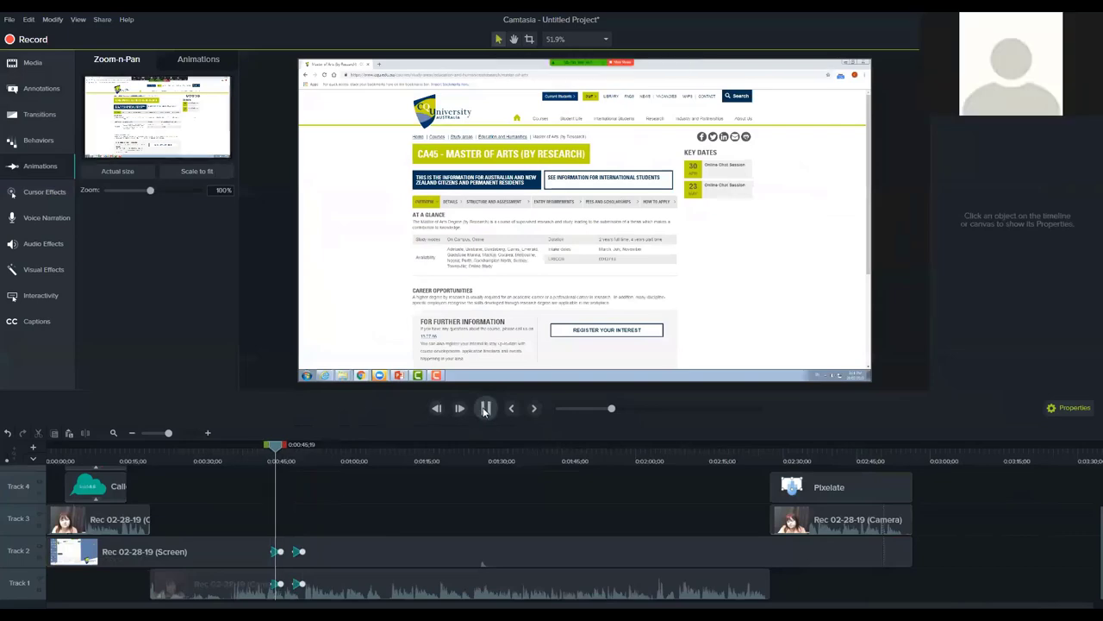
pyautogui.click(485, 411)
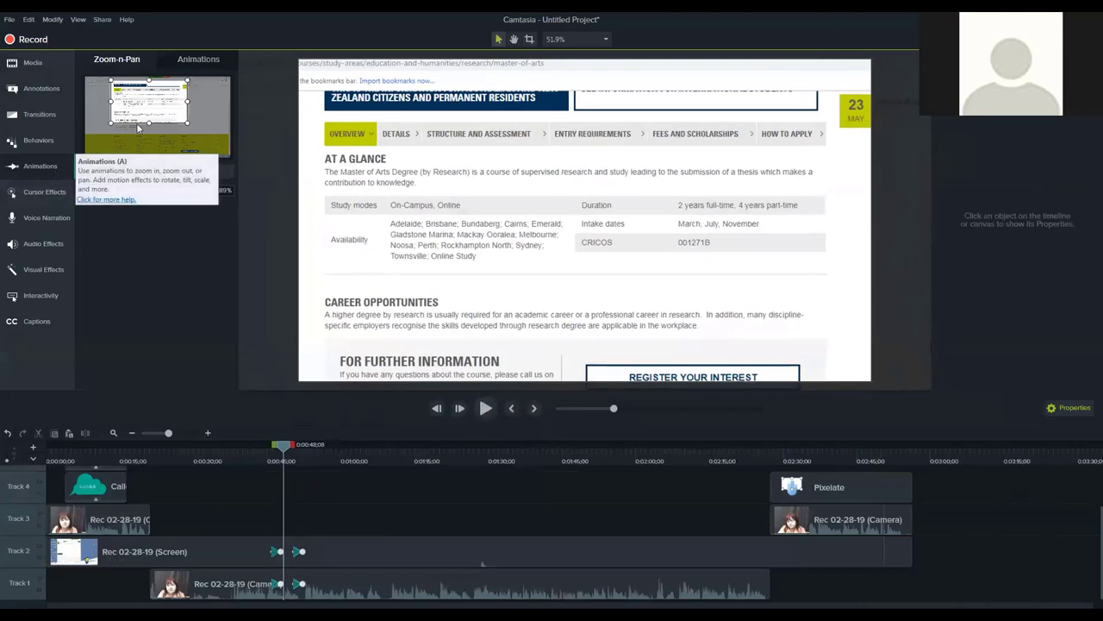
pyautogui.click(26, 172)
pyautogui.click(26, 172)
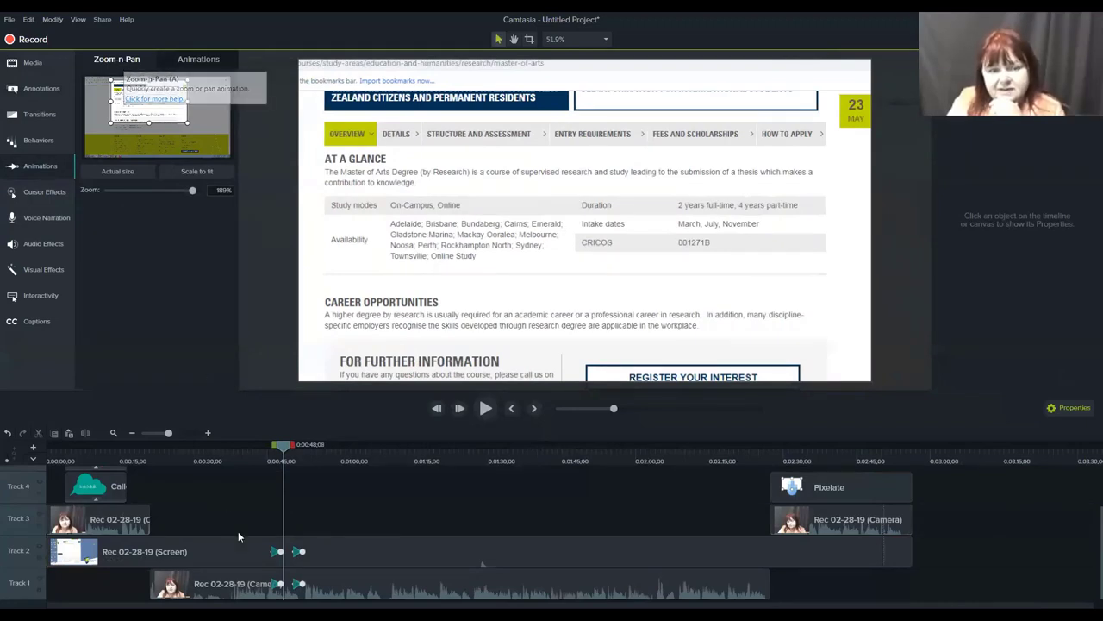
pyautogui.moveTo(285, 450); pyautogui.dragTo(261, 450)
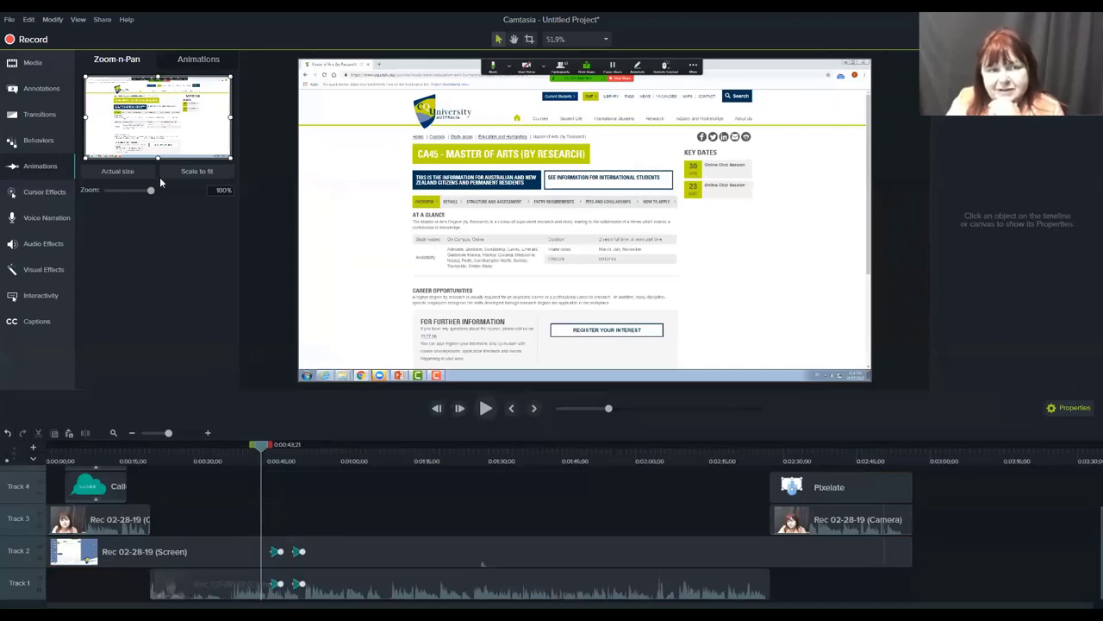
pyautogui.click(486, 409)
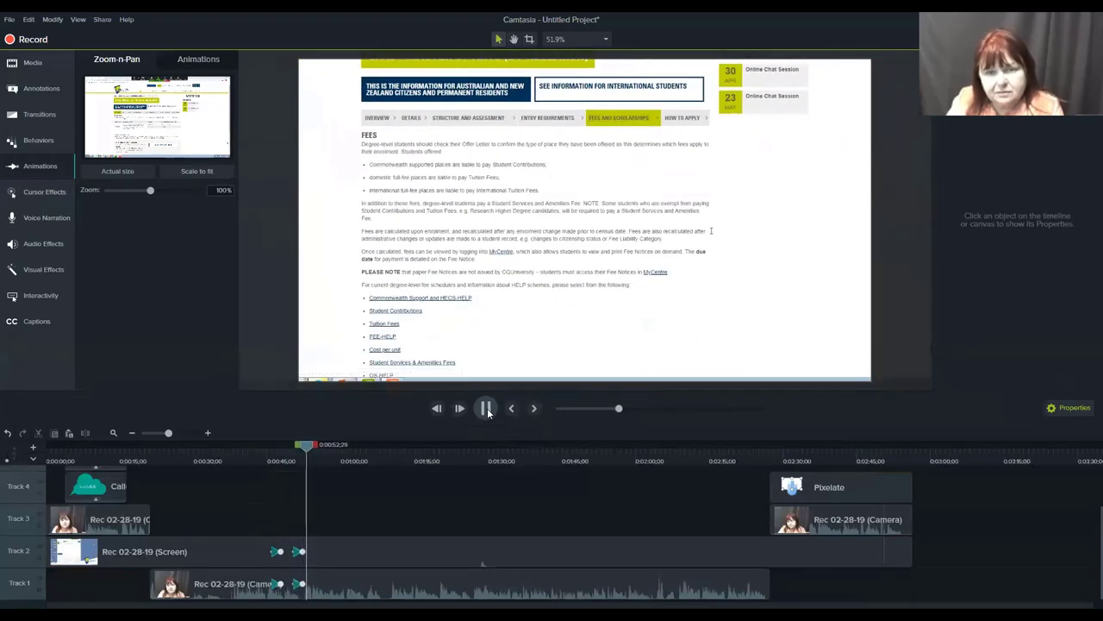
pyautogui.click(487, 409)
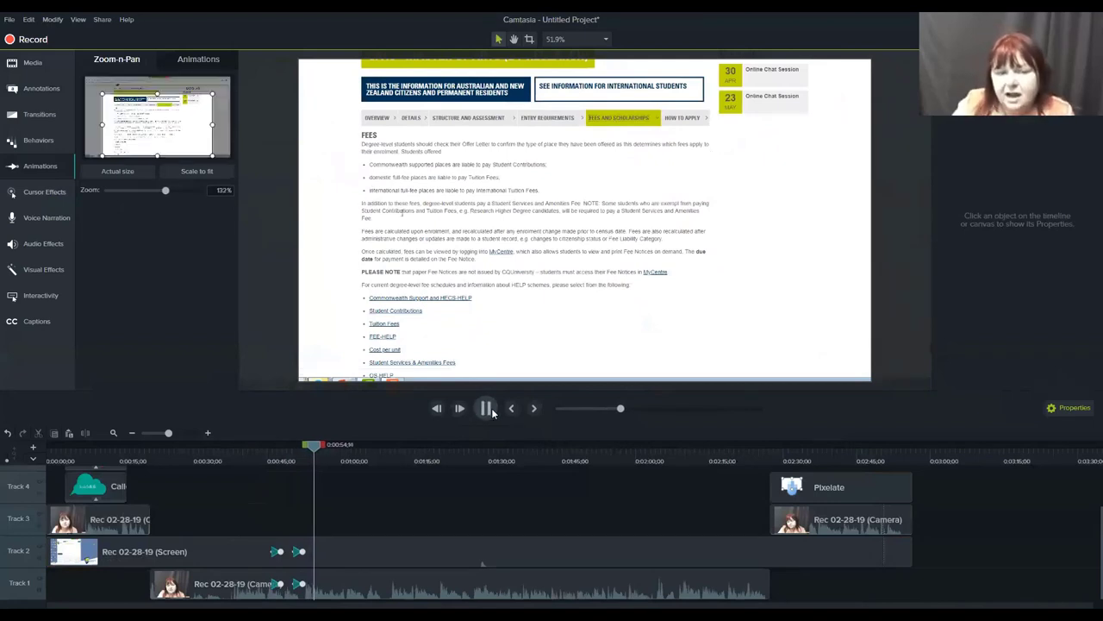
pyautogui.click(487, 409)
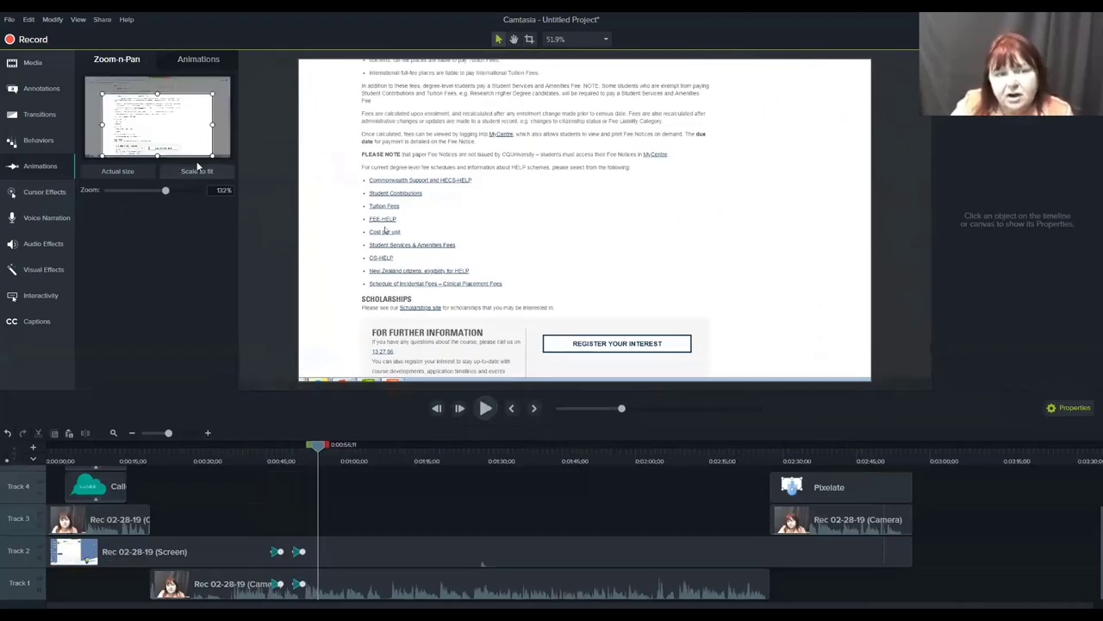
# Step: Return the zoom to 100% with Scale to fit and replay to check it
pyautogui.click(125, 172)
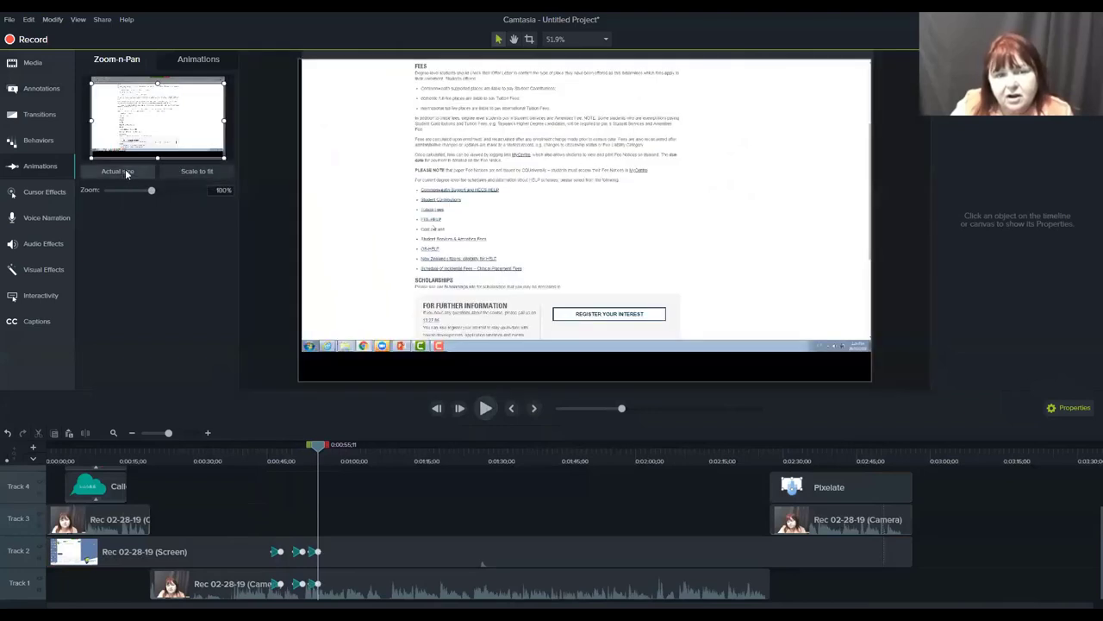
pyautogui.click(200, 171)
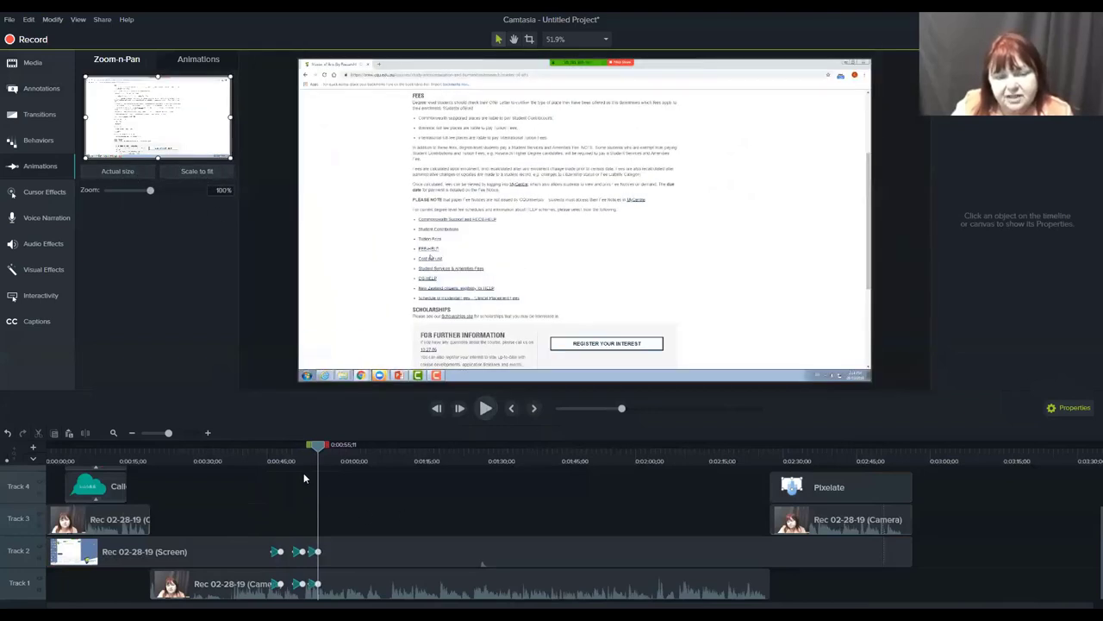
pyautogui.moveTo(317, 444); pyautogui.dragTo(270, 447)
pyautogui.click(487, 410)
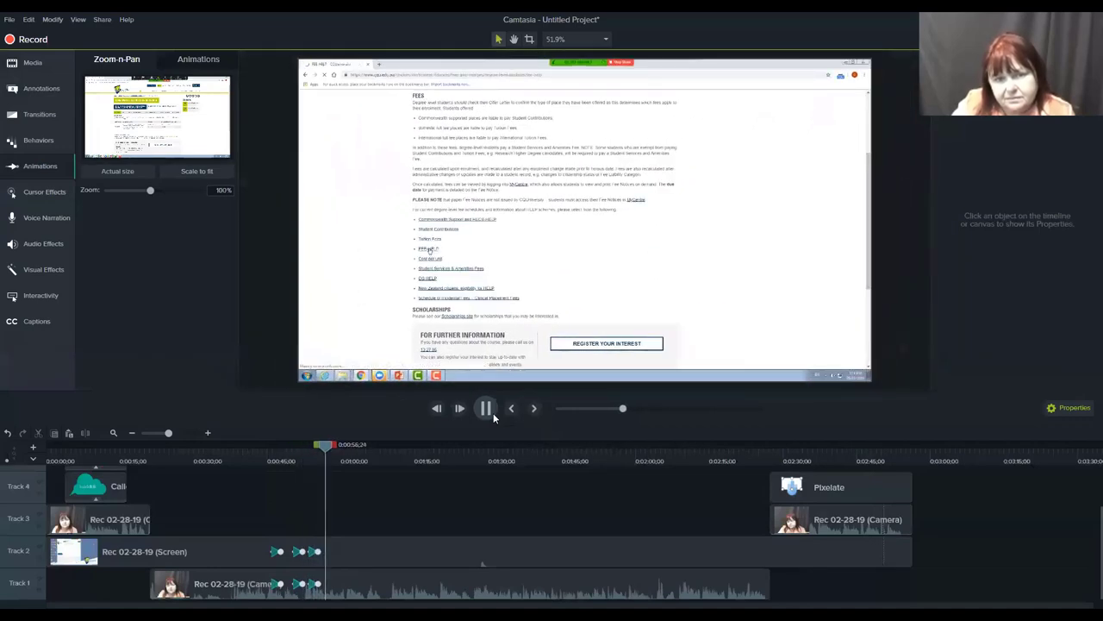
pyautogui.click(491, 412)
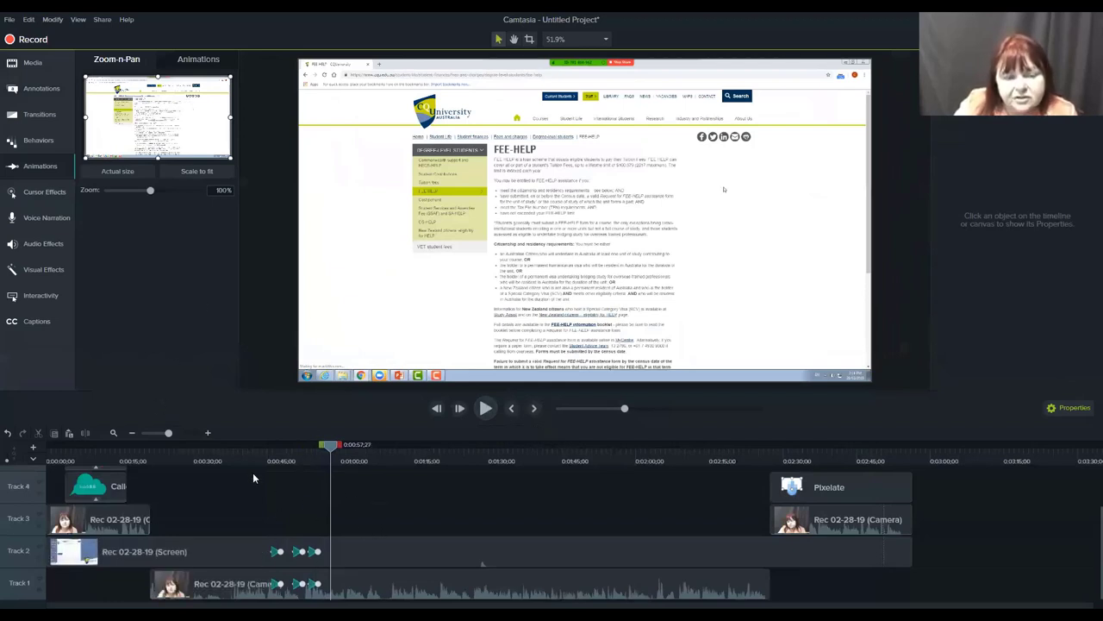
# Step: Move the first two Track 2 zoom animations' starts to 0:00:45;16 and 0:00:50;23, previewing the result
pyautogui.click(207, 434)
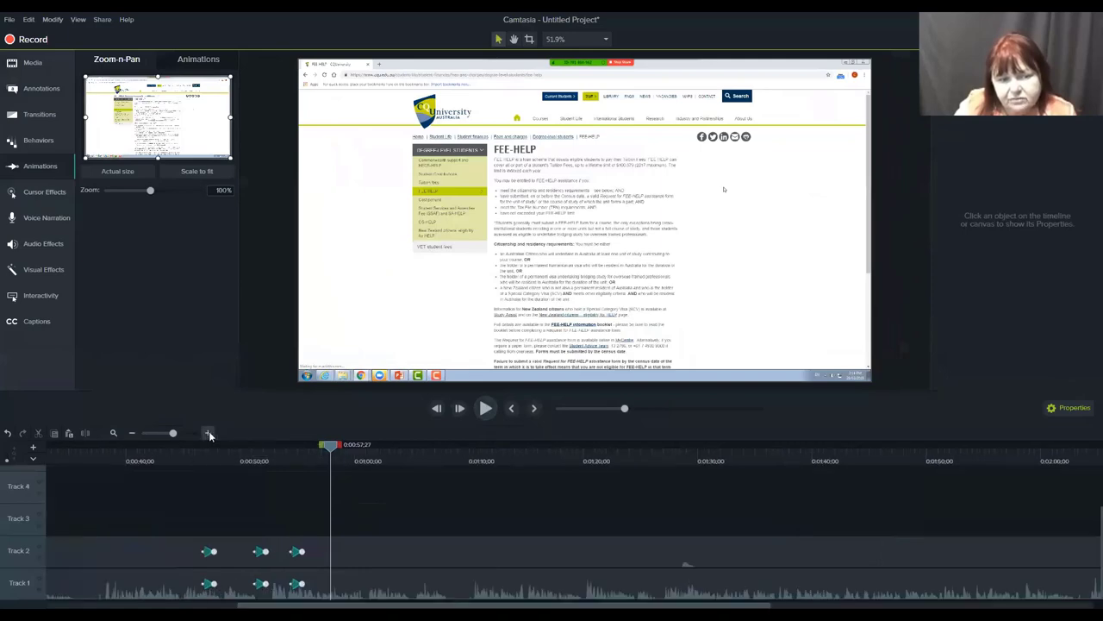
pyautogui.moveTo(330, 445); pyautogui.dragTo(52, 445)
pyautogui.moveTo(320, 606); pyautogui.dragTo(278, 606)
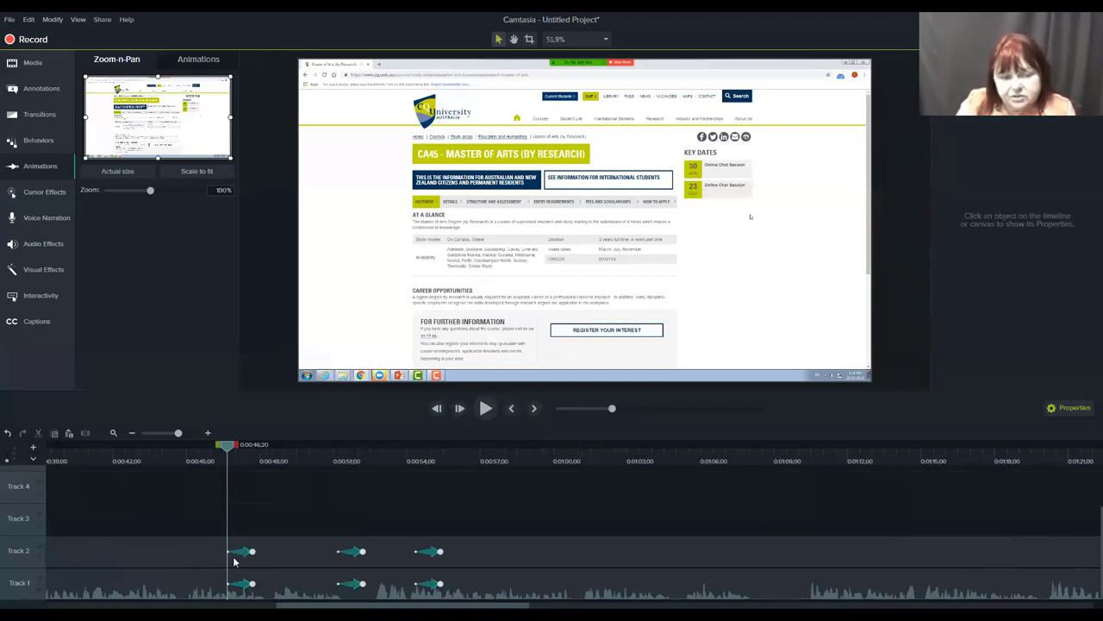
pyautogui.moveTo(228, 551); pyautogui.dragTo(200, 558)
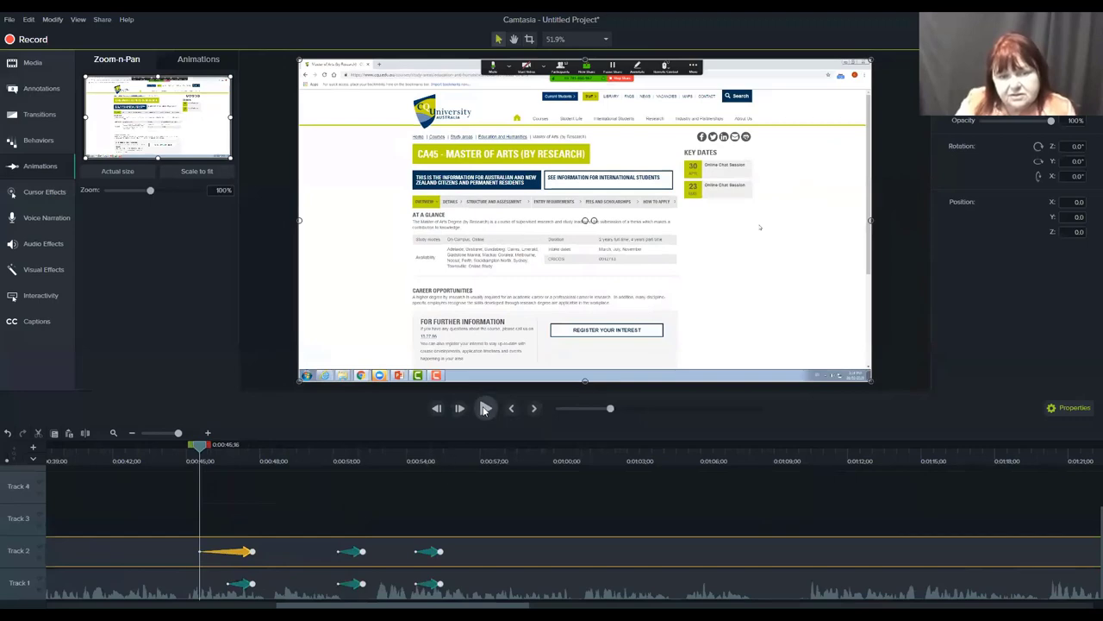
pyautogui.click(485, 408)
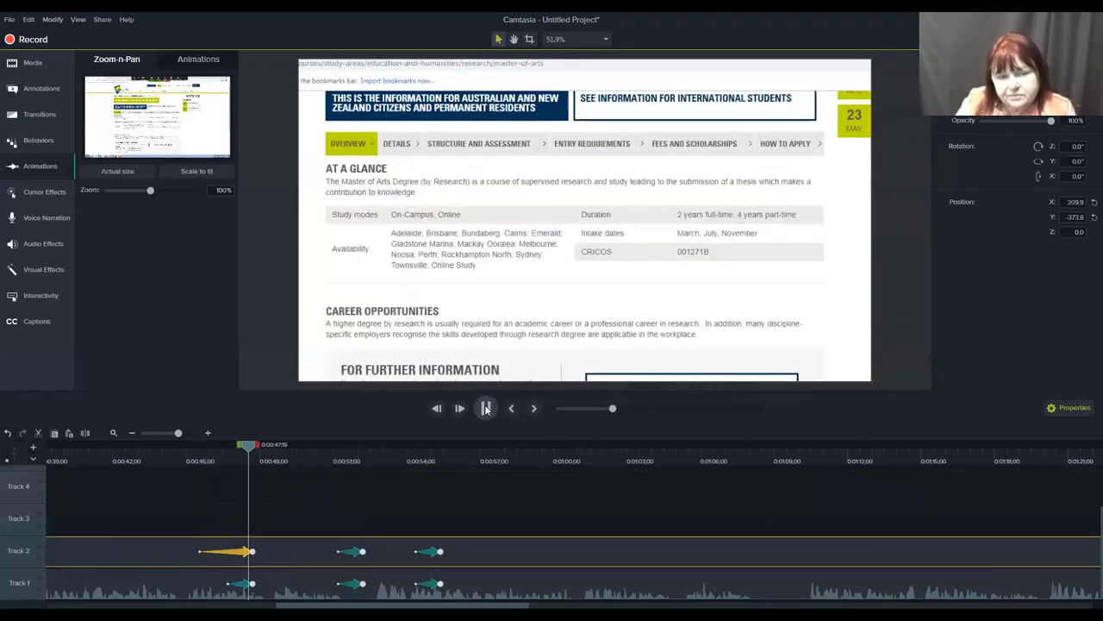
pyautogui.click(485, 409)
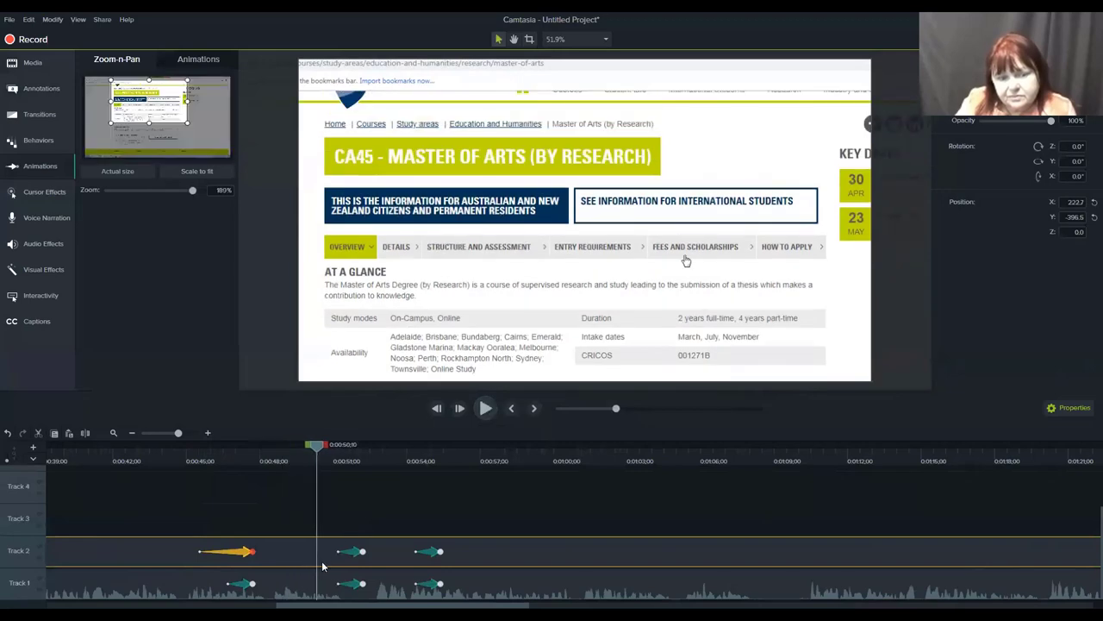
pyautogui.moveTo(339, 551); pyautogui.dragTo(308, 552)
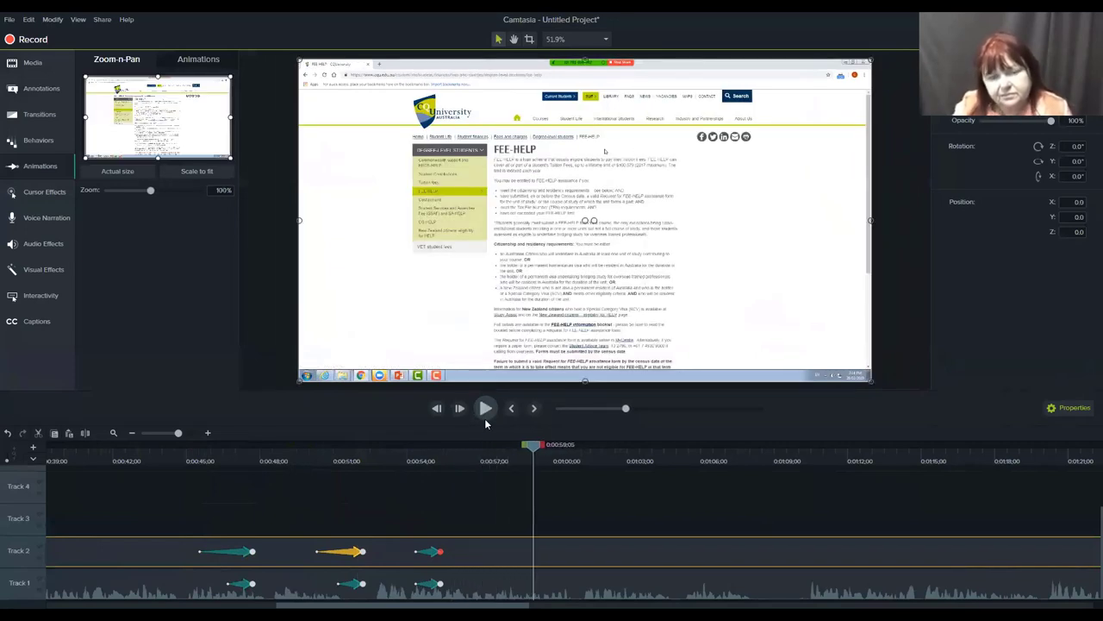
pyautogui.click(487, 409)
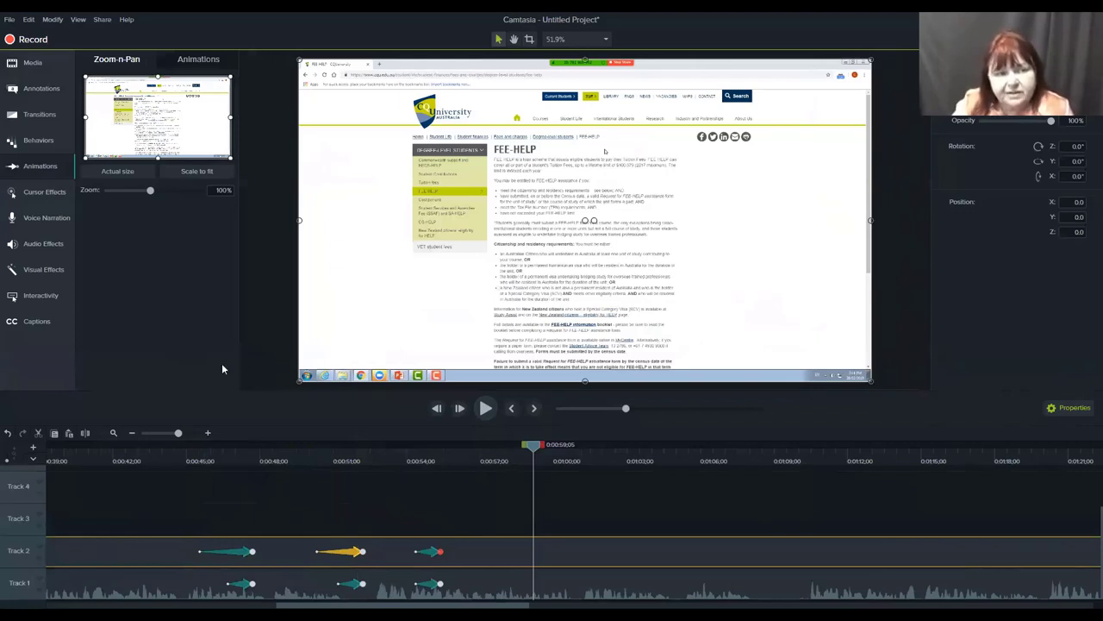
# Step: Add a yellow Cursor Highlight effect to the Track 2 screen recording and preview it
pyautogui.click(50, 199)
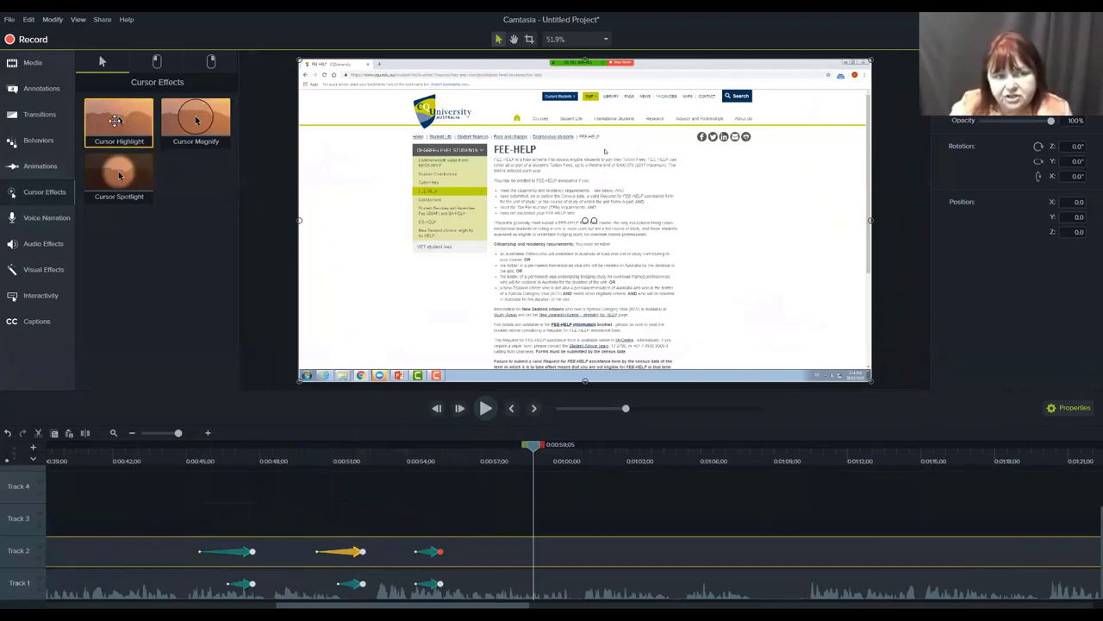
pyautogui.moveTo(119, 121); pyautogui.dragTo(470, 552)
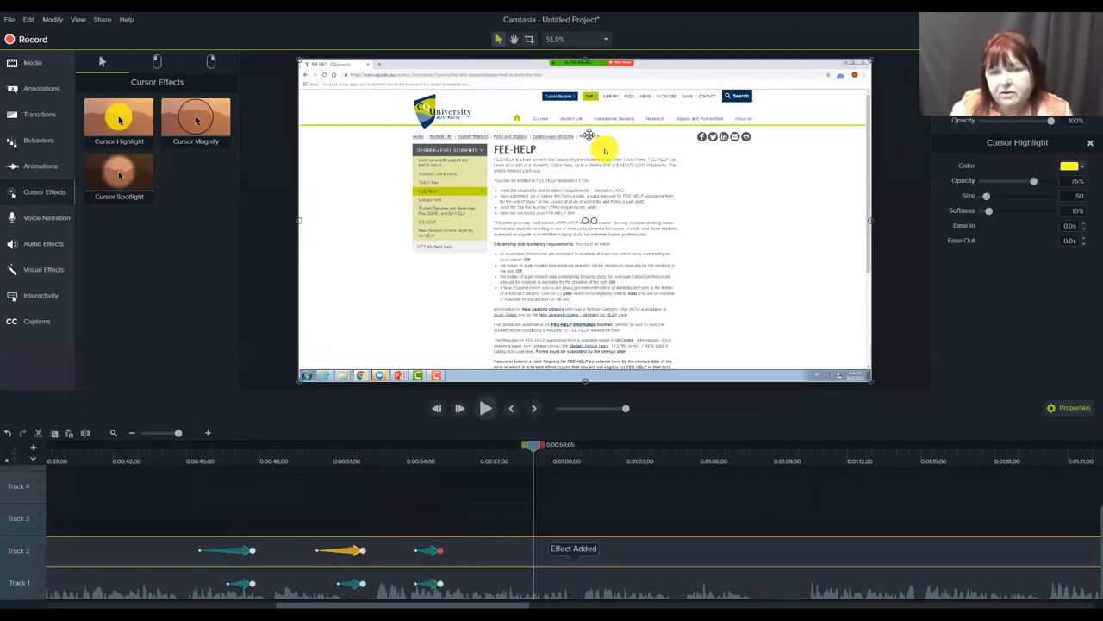
pyautogui.click(484, 411)
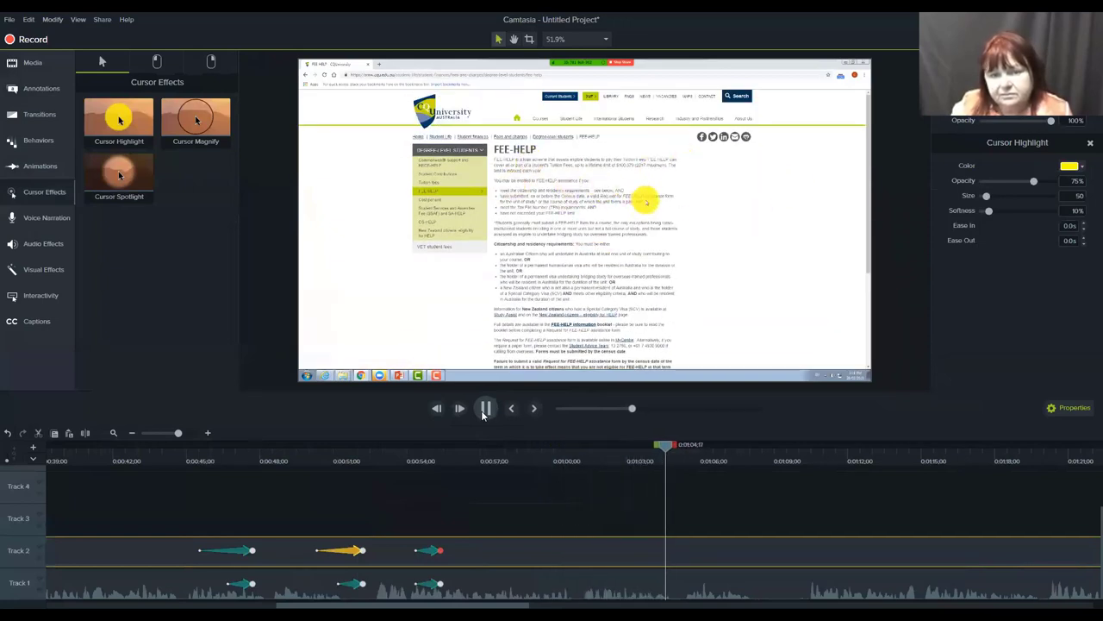
pyautogui.click(486, 410)
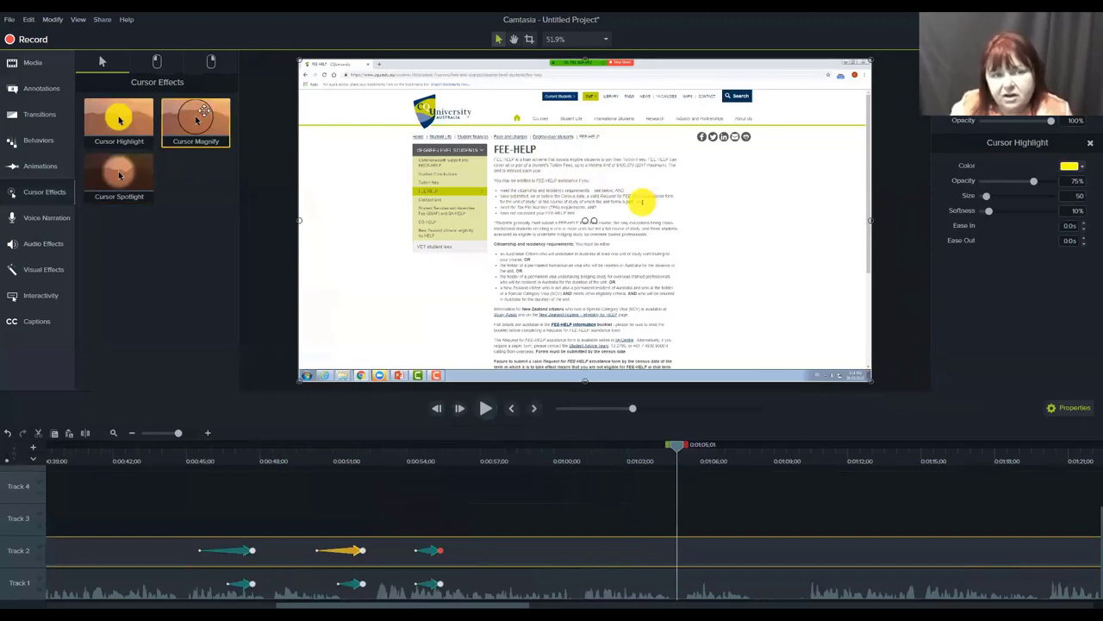
# Step: Add a 150% Cursor Magnify effect, preview it, and zoom the timeline out to fit
pyautogui.moveTo(225, 127); pyautogui.dragTo(659, 554)
pyautogui.click(485, 409)
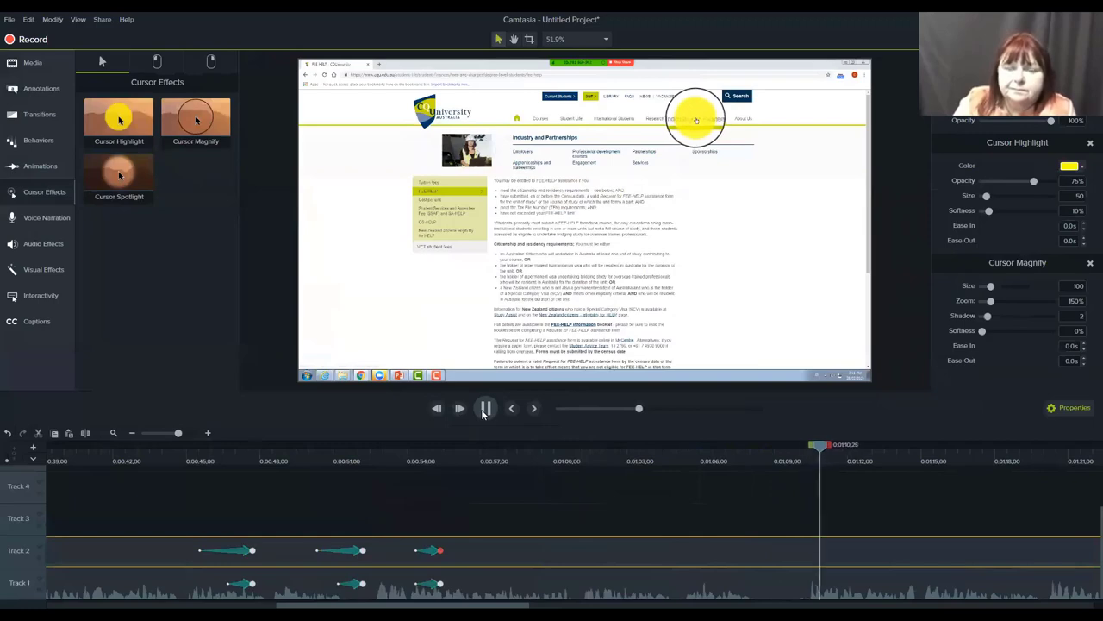
pyautogui.click(486, 408)
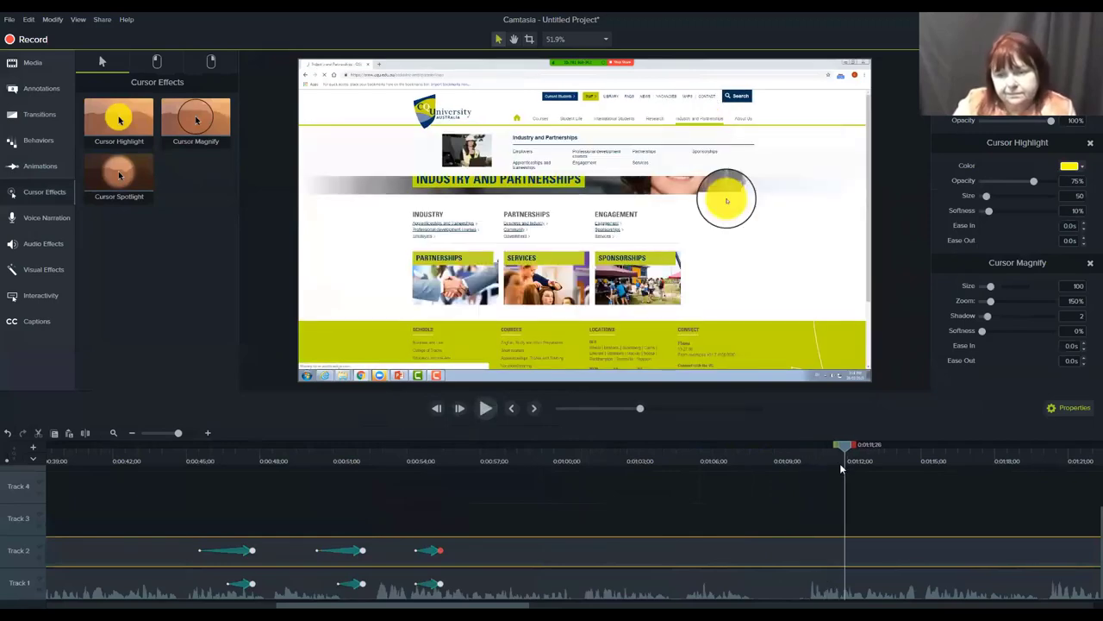
pyautogui.moveTo(842, 463); pyautogui.dragTo(278, 483)
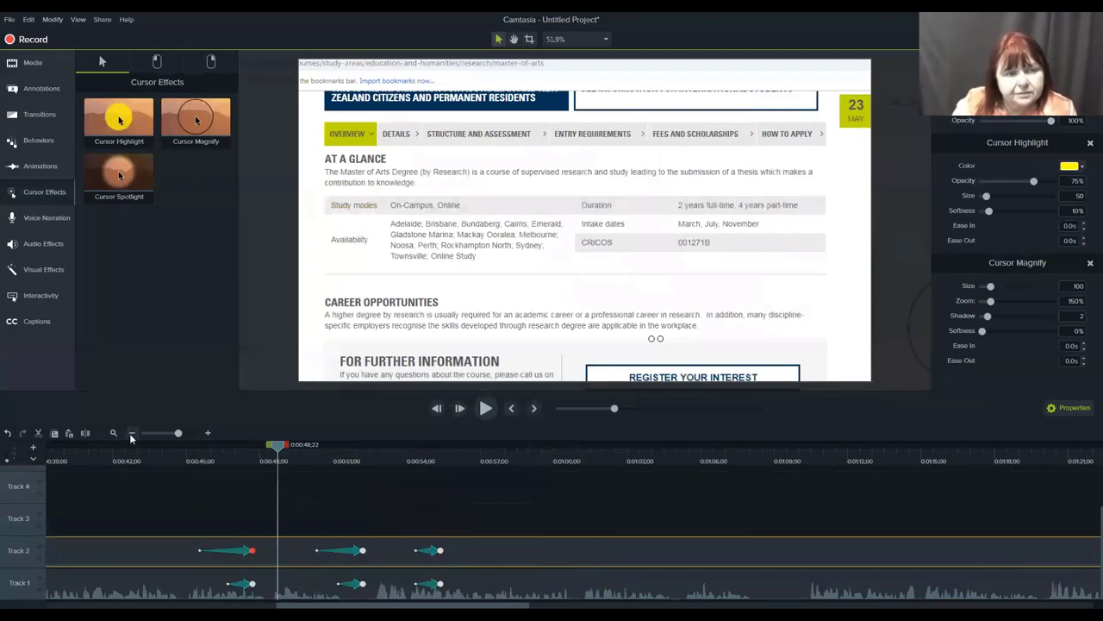
pyautogui.click(131, 433)
pyautogui.click(126, 433)
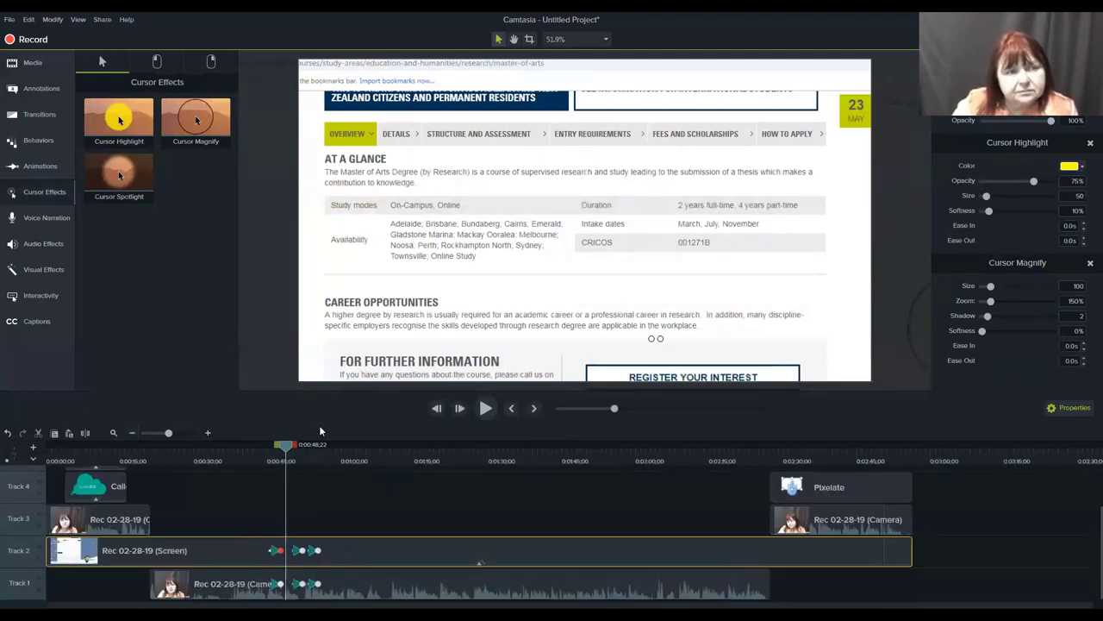
# Step: Move to 0:00:32 on the Course Search page and browse the Animations, Cursor Effects and Annotations panels
pyautogui.moveTo(289, 448); pyautogui.dragTo(203, 446)
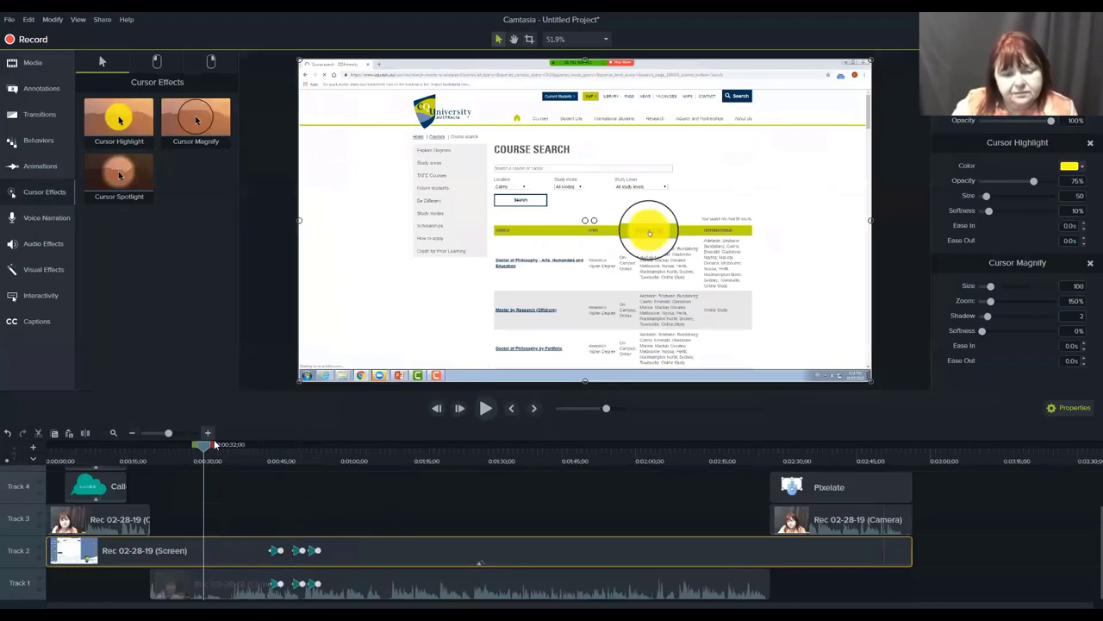
pyautogui.click(39, 165)
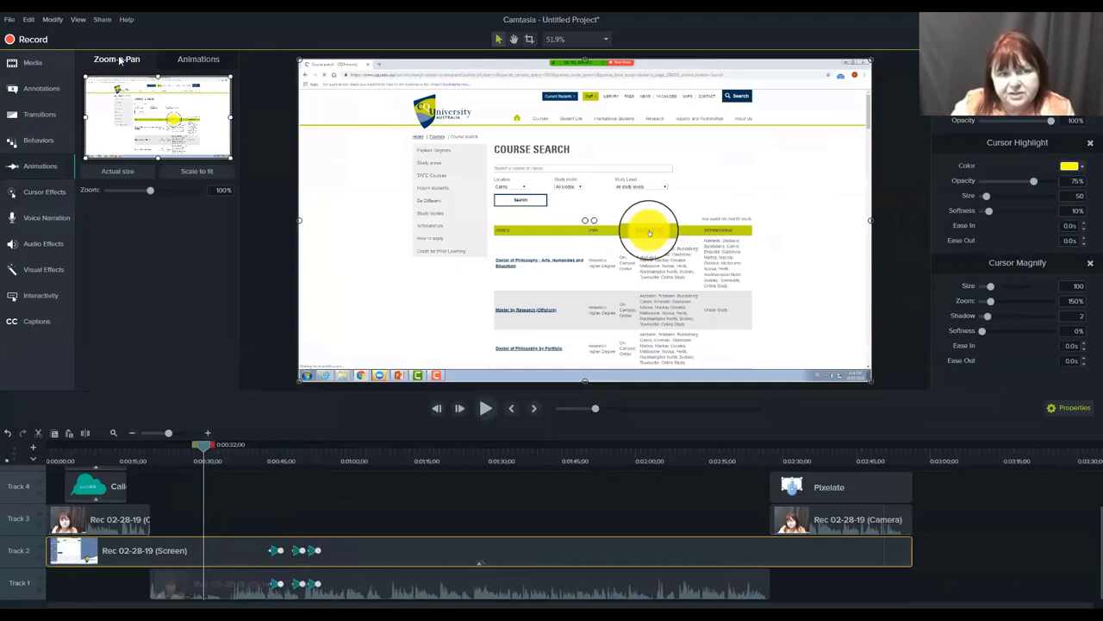
pyautogui.click(46, 193)
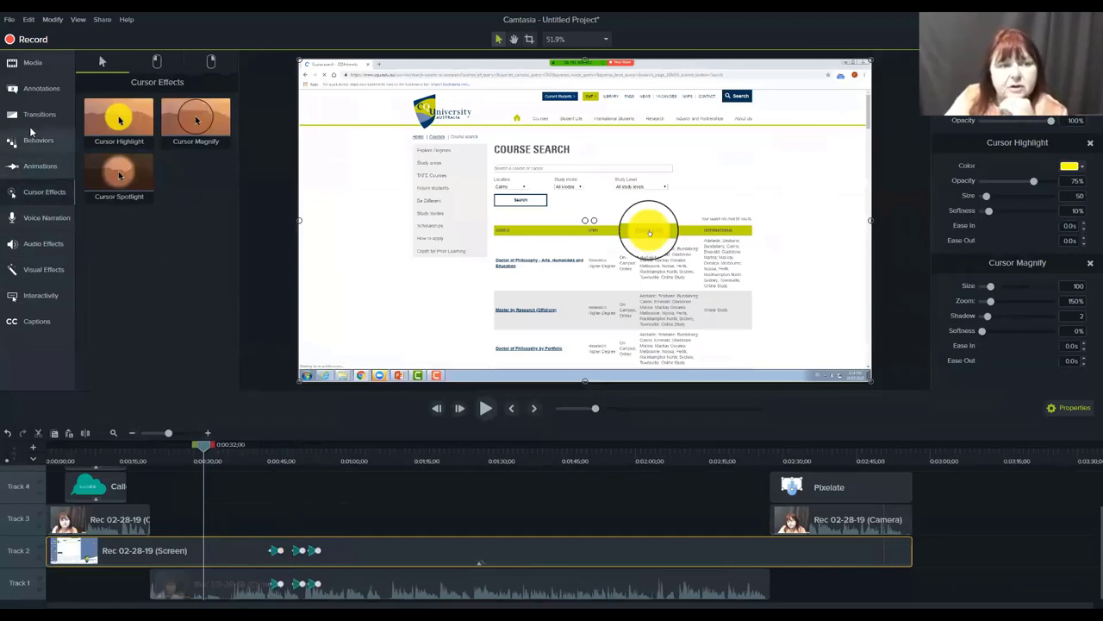
pyautogui.click(45, 90)
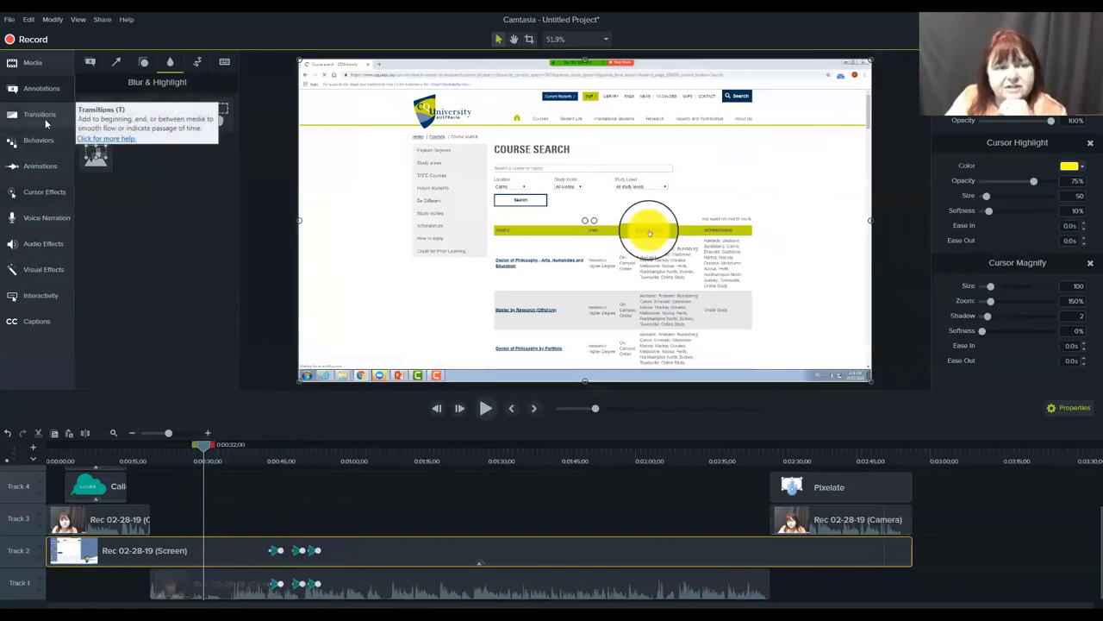
# Step: Delete the Pixelate clip from Track 4 and move the closing camera clip onto Track 2
pyautogui.click(45, 119)
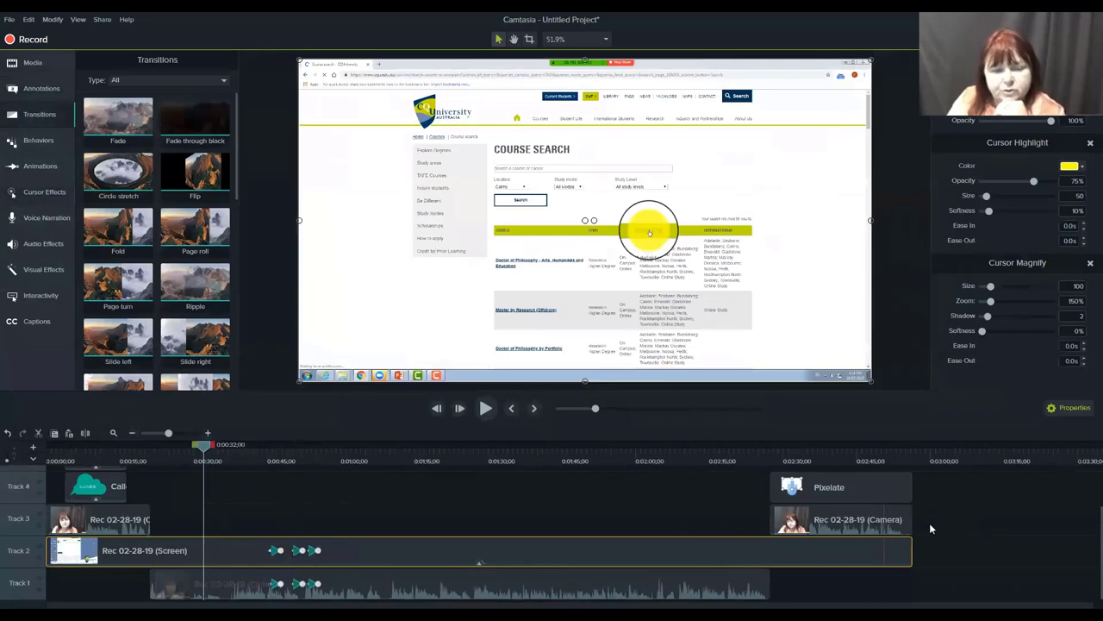
pyautogui.click(873, 481)
pyautogui.press('Delete')
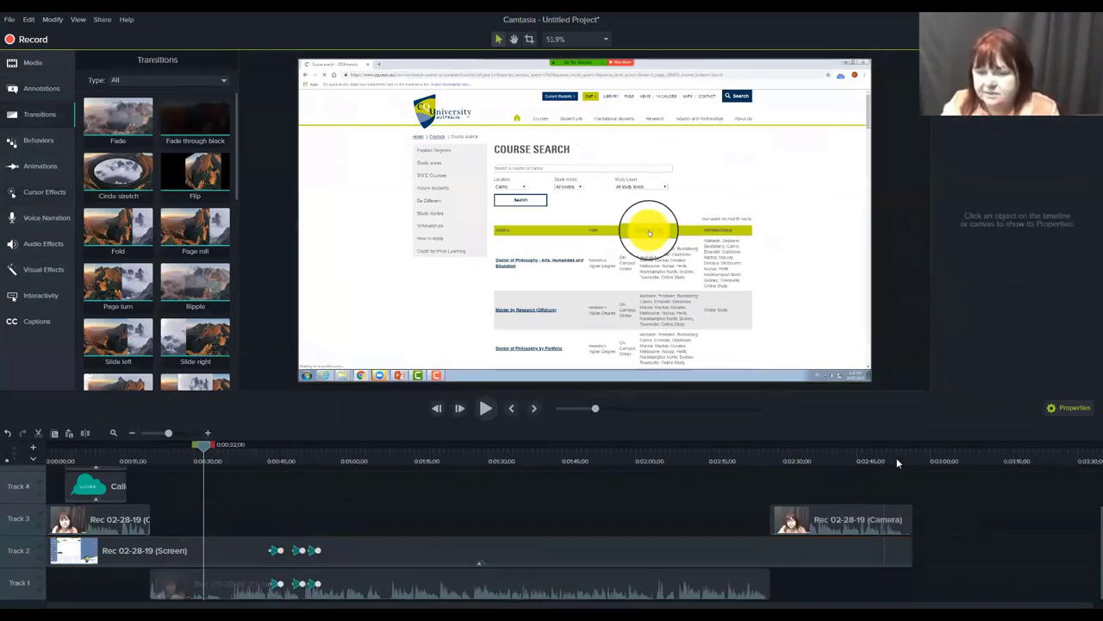
pyautogui.moveTo(805, 518); pyautogui.dragTo(945, 554)
# Step: Add a Circle stretch transition to the Track 2 camera clip near 0:02:54;22
pyautogui.click(906, 455)
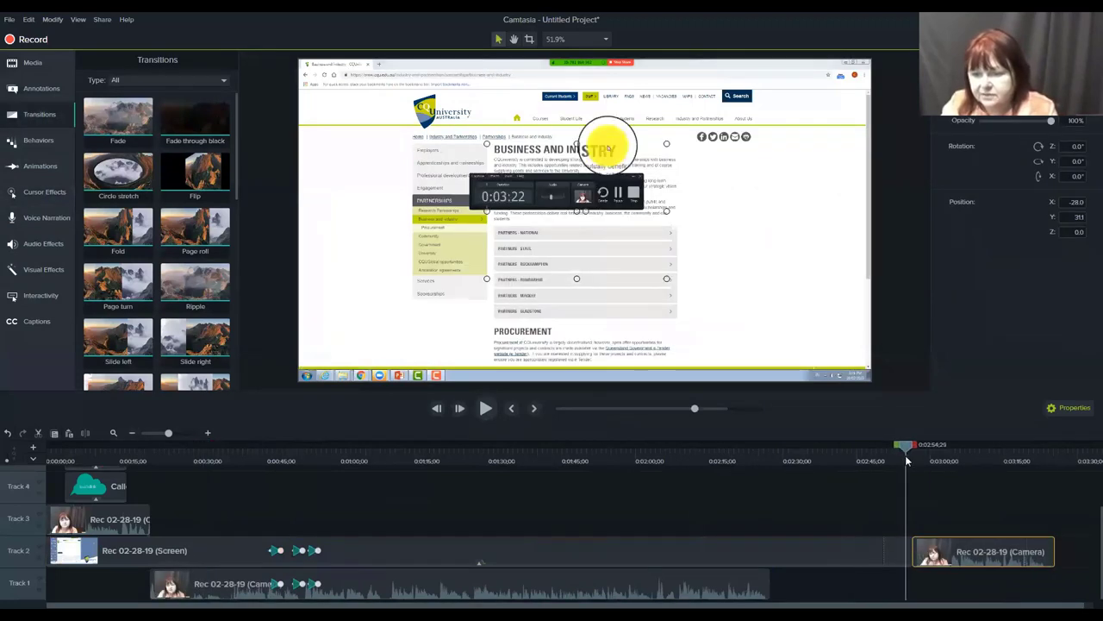
pyautogui.click(886, 551)
pyautogui.click(942, 550)
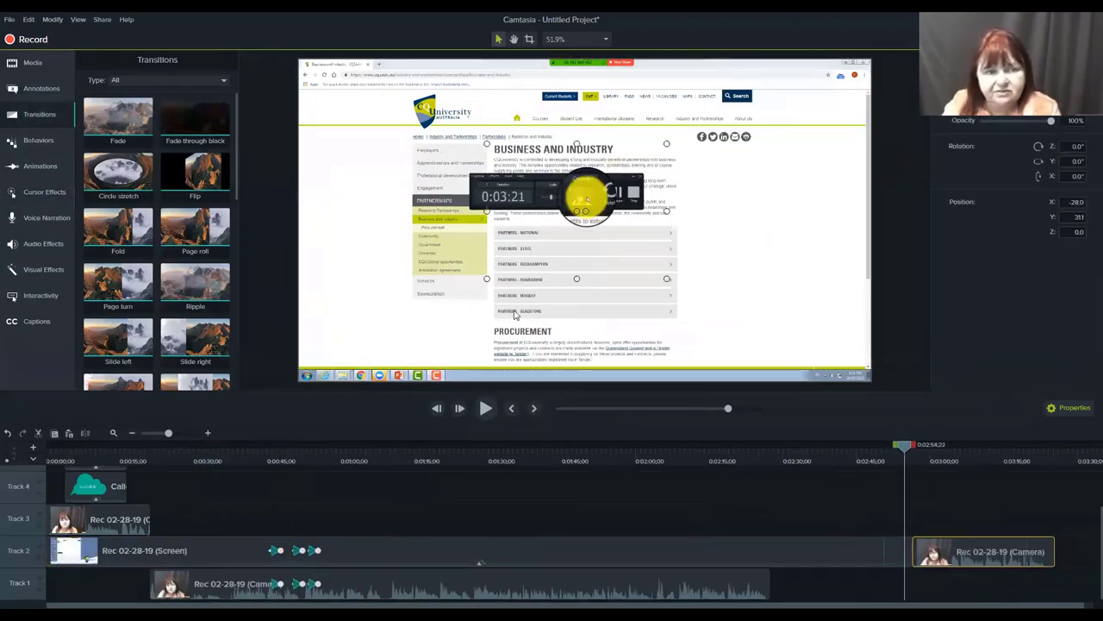
pyautogui.moveTo(137, 171); pyautogui.dragTo(917, 555)
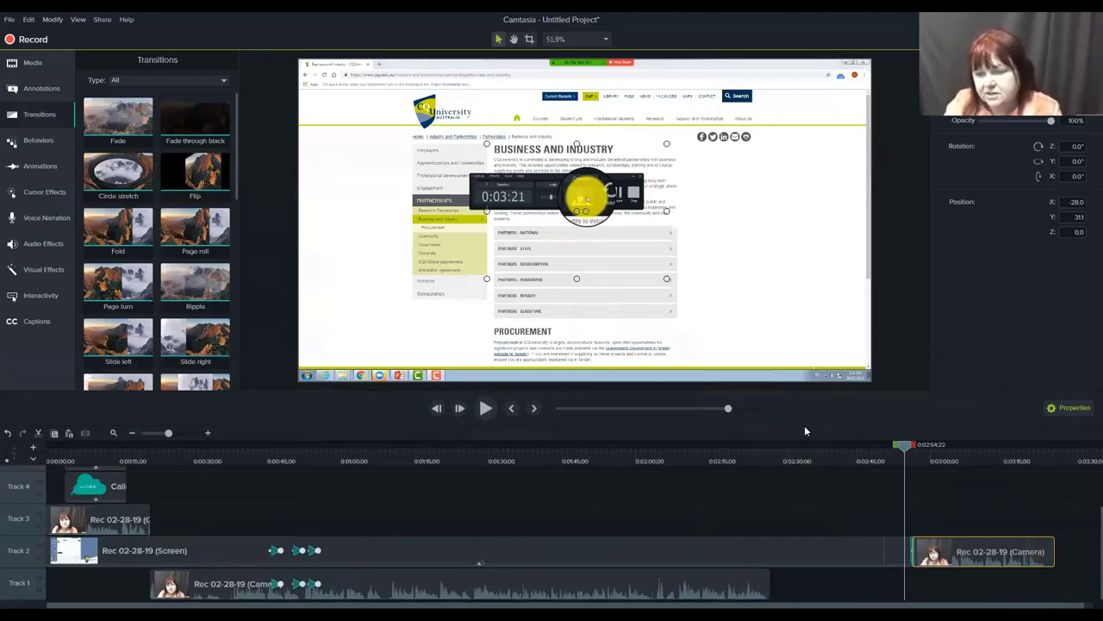
# Step: Preview the Circle stretch transition, then drag its edge to make it much shorter
pyautogui.click(208, 433)
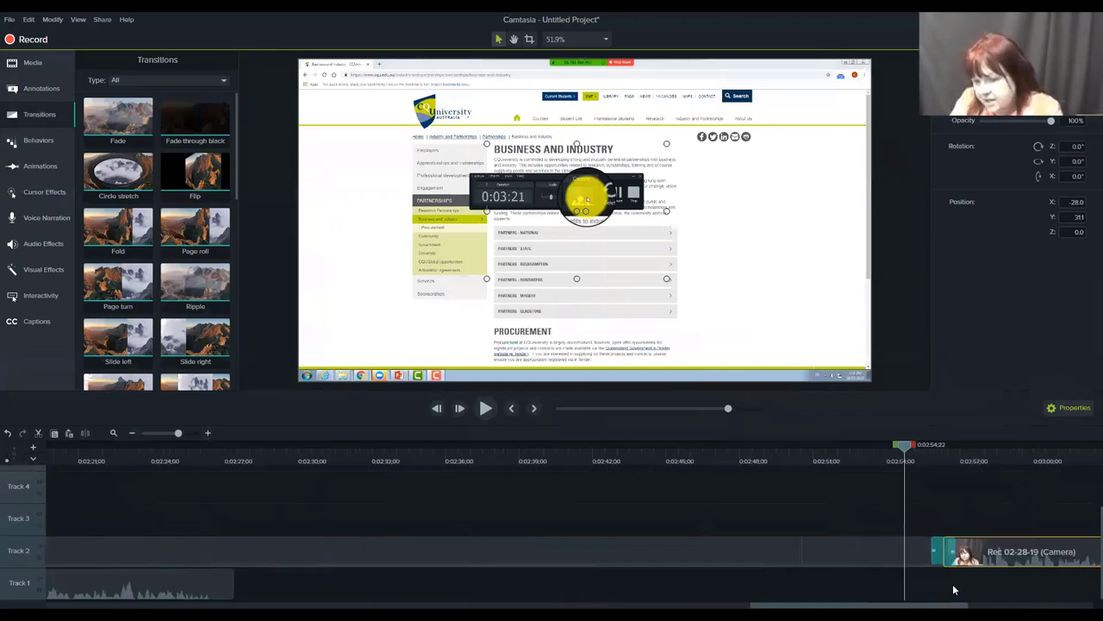
pyautogui.moveTo(937, 551); pyautogui.dragTo(923, 549)
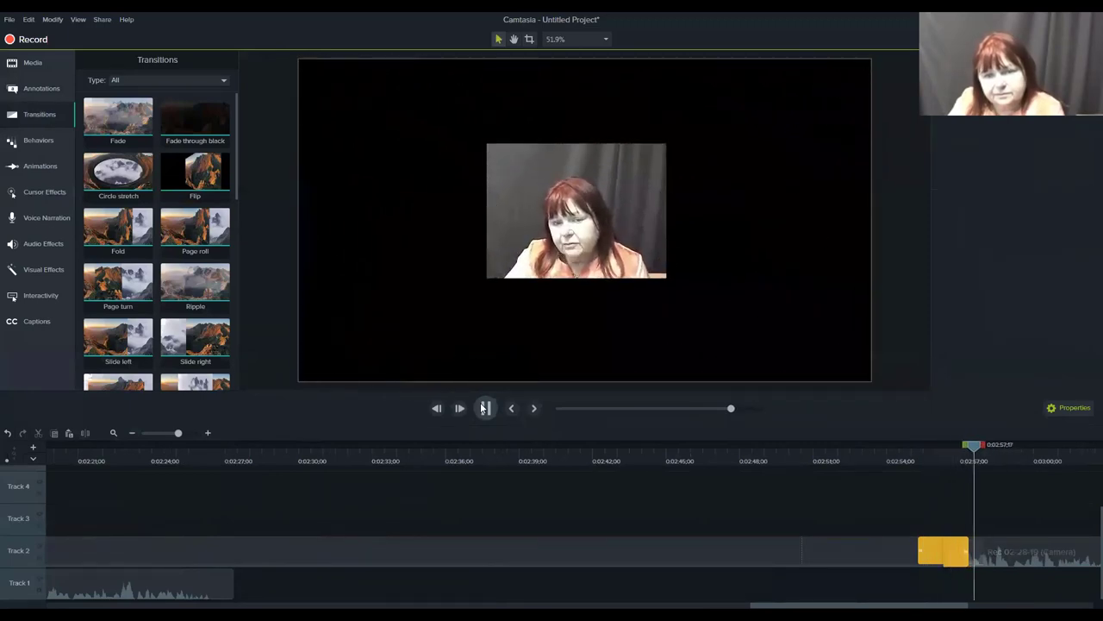
pyautogui.click(483, 409)
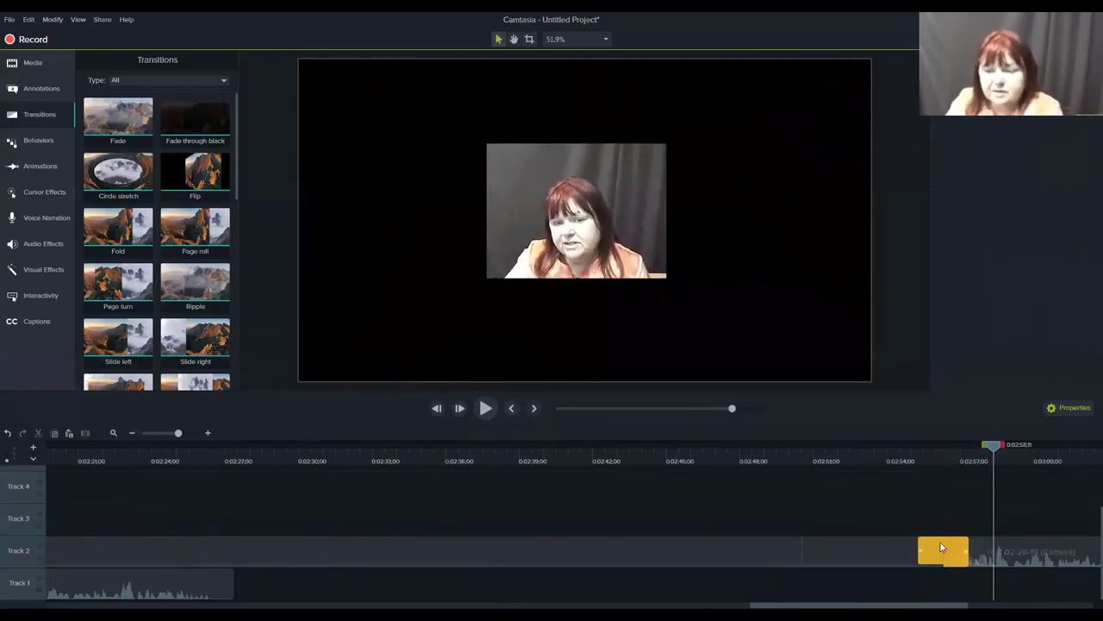
pyautogui.moveTo(919, 548); pyautogui.dragTo(933, 549)
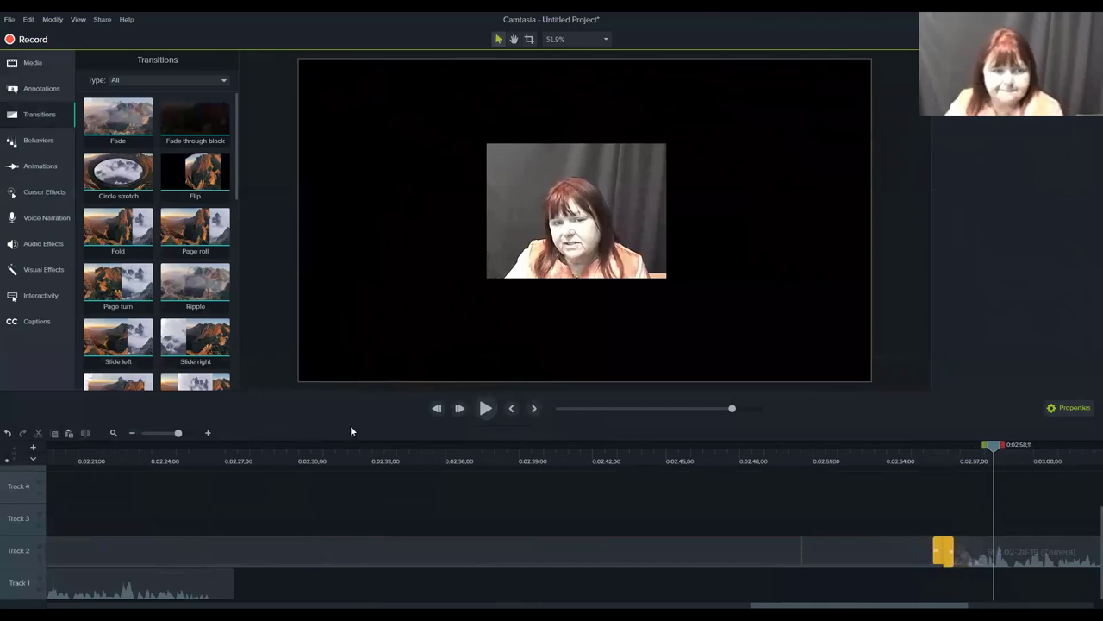
# Step: Apply the Drifting behaviour (Ease Out - Quint, Bottom, 79% speed) to the screen clip near 0:02:39 and preview it
pyautogui.click(48, 141)
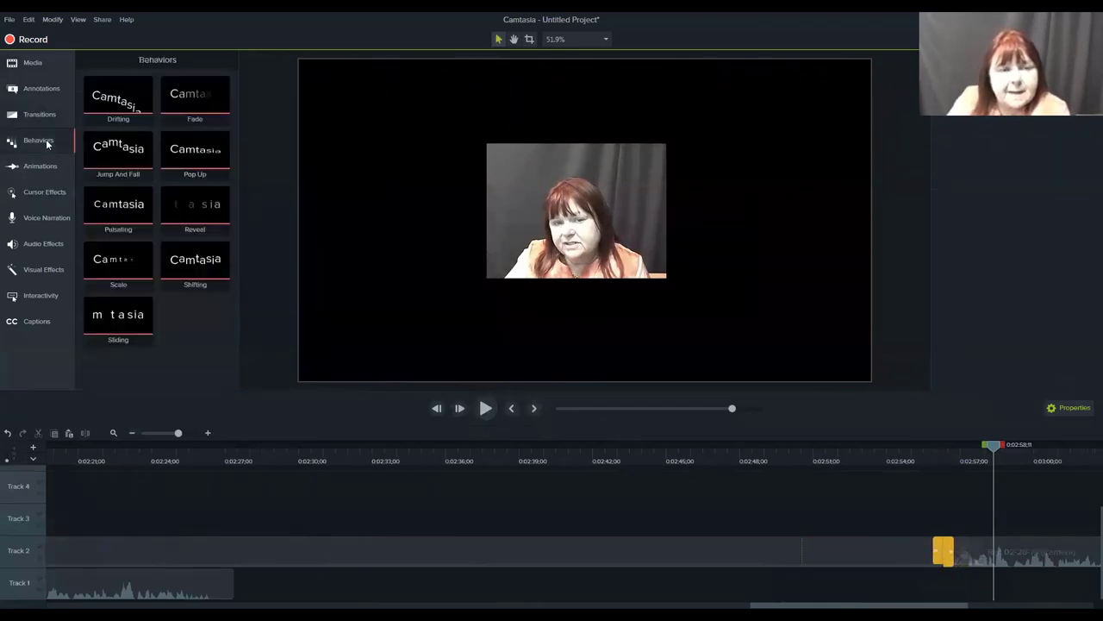
pyautogui.click(541, 470)
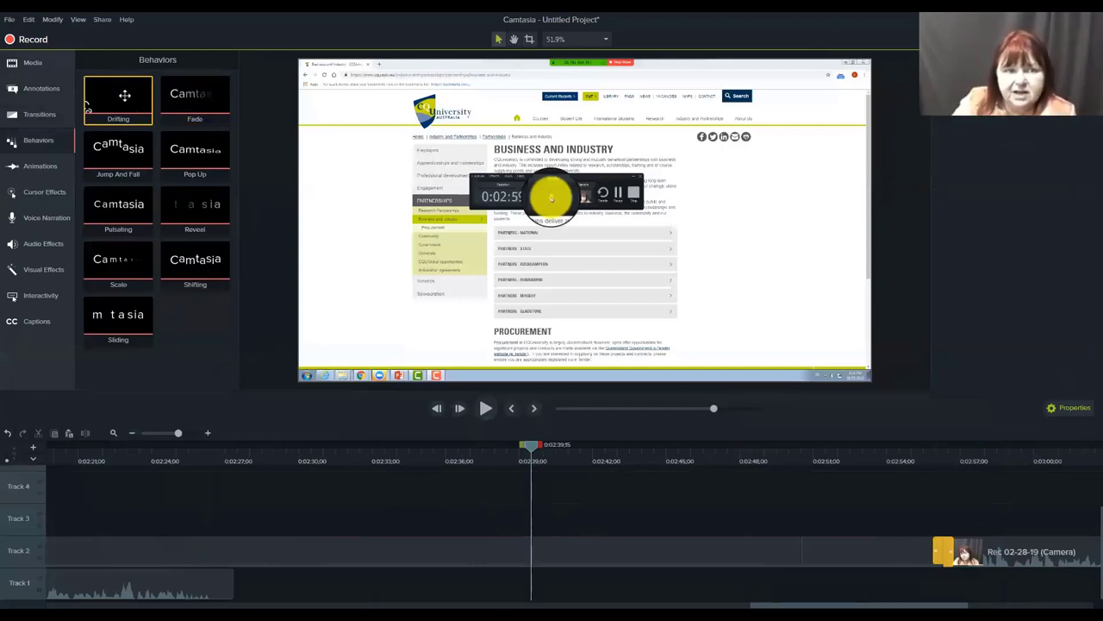
pyautogui.moveTo(127, 94); pyautogui.dragTo(537, 552)
pyautogui.moveTo(533, 448); pyautogui.dragTo(343, 448)
pyautogui.click(486, 408)
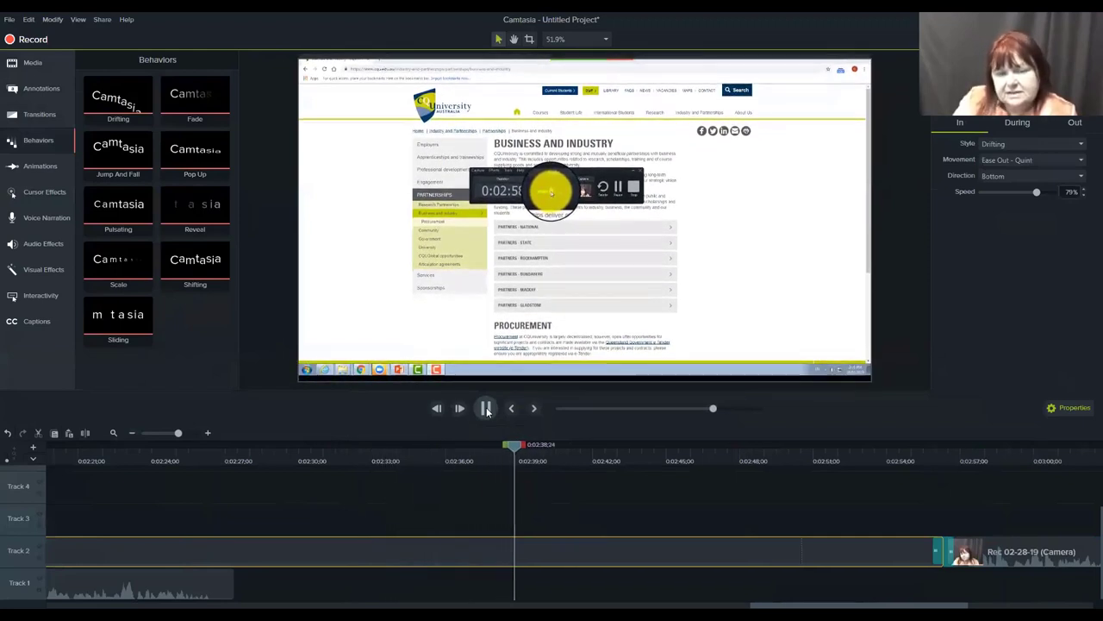
pyautogui.click(487, 410)
# Step: Add a Scale Down animation to the screen clip near 0:02:38 and preview it
pyautogui.click(32, 166)
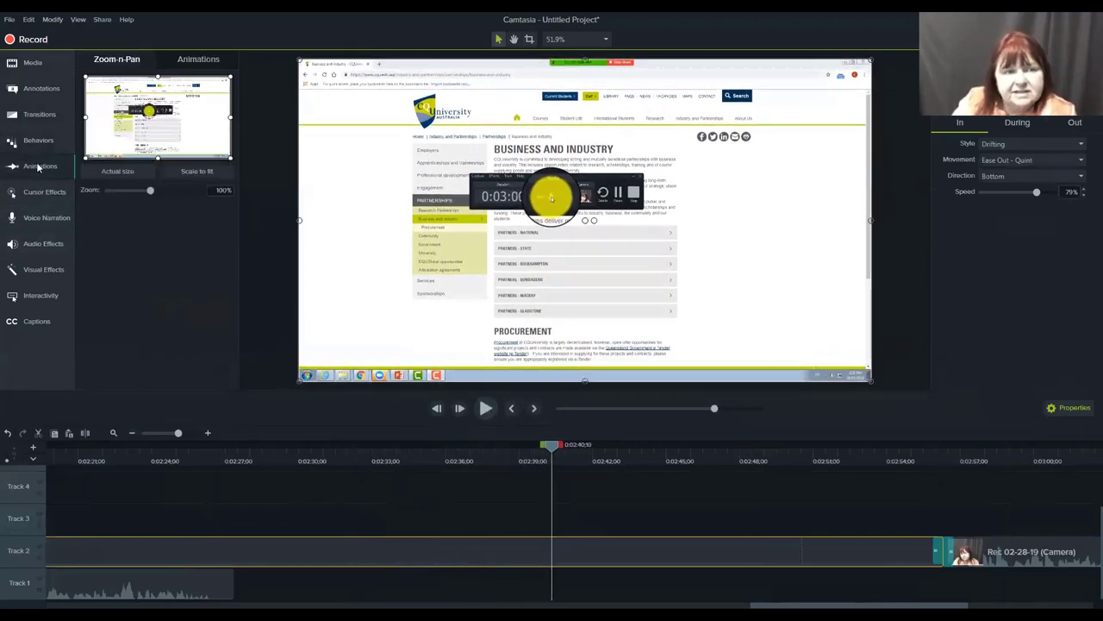
pyautogui.click(197, 60)
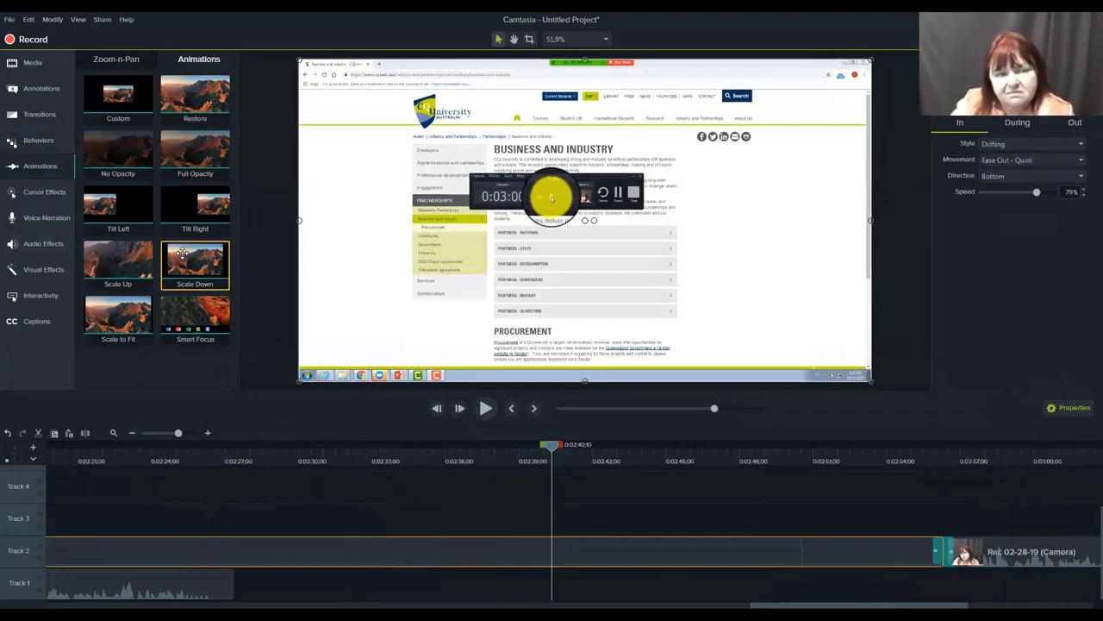
pyautogui.moveTo(207, 262); pyautogui.dragTo(522, 548)
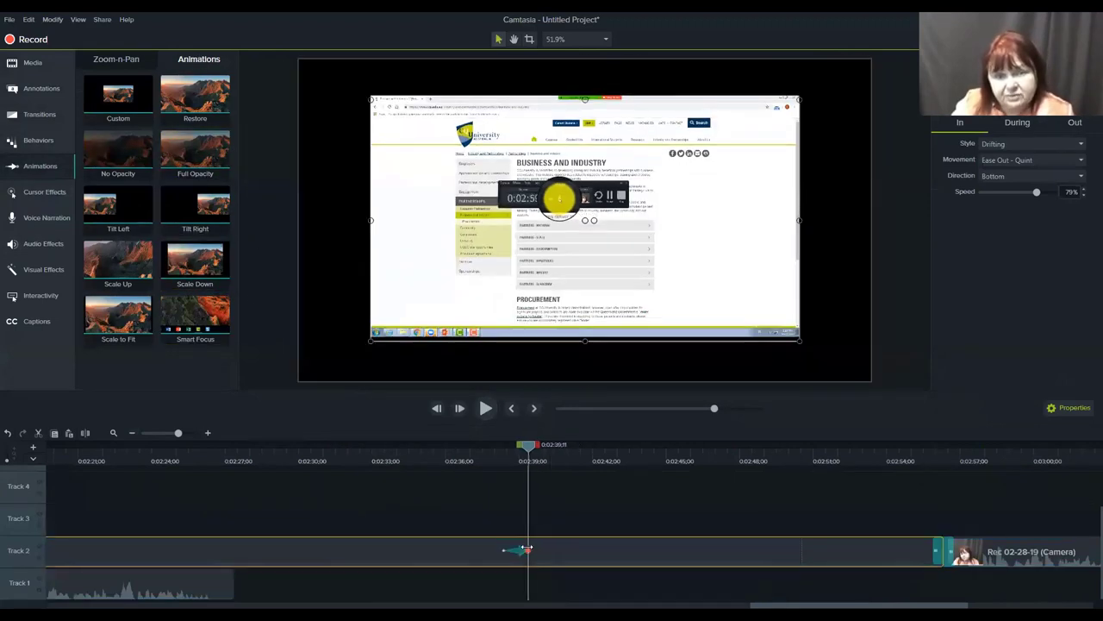
pyautogui.moveTo(530, 449); pyautogui.dragTo(501, 446)
pyautogui.click(486, 409)
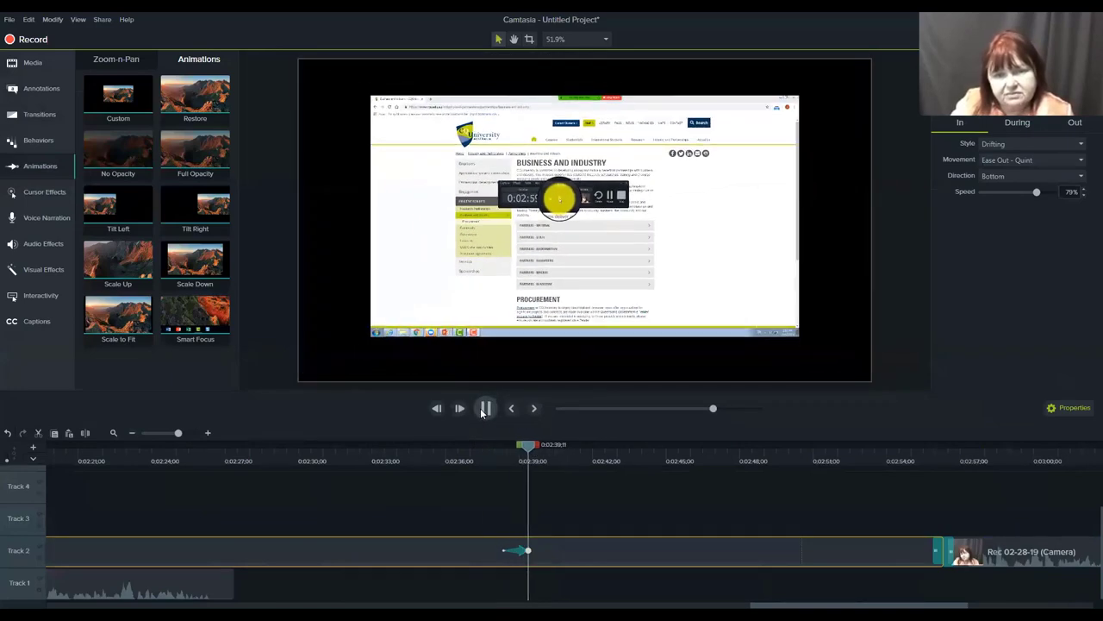
pyautogui.click(485, 409)
# Step: Add a Tilt Right animation near 0:02:39 and preview it
pyautogui.moveTo(211, 207); pyautogui.dragTo(571, 552)
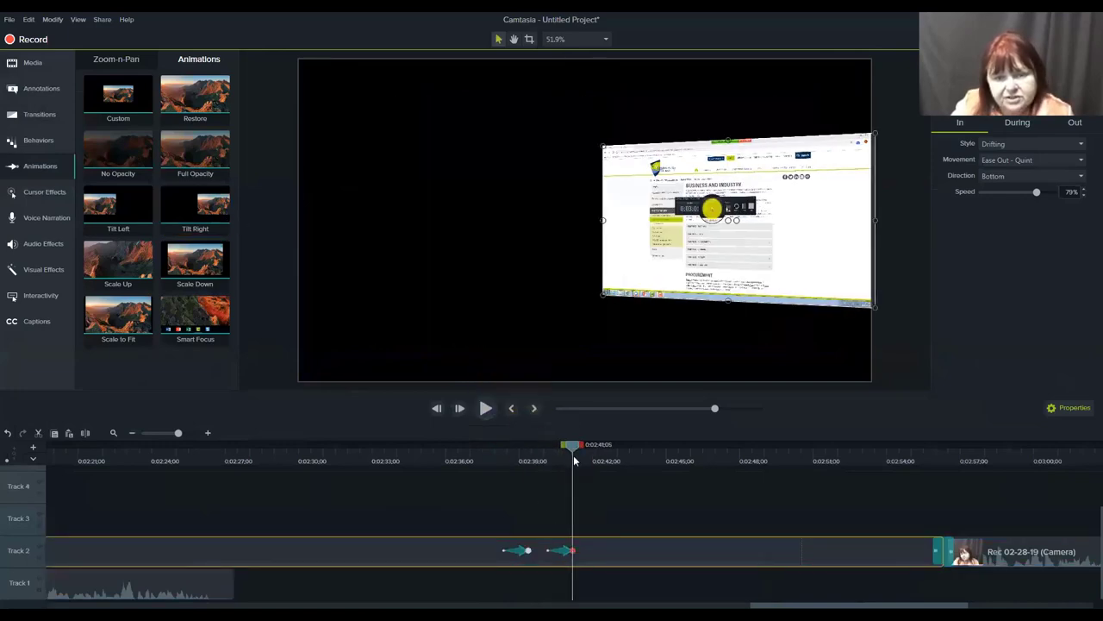
pyautogui.moveTo(574, 461); pyautogui.dragTo(541, 461)
pyautogui.click(485, 408)
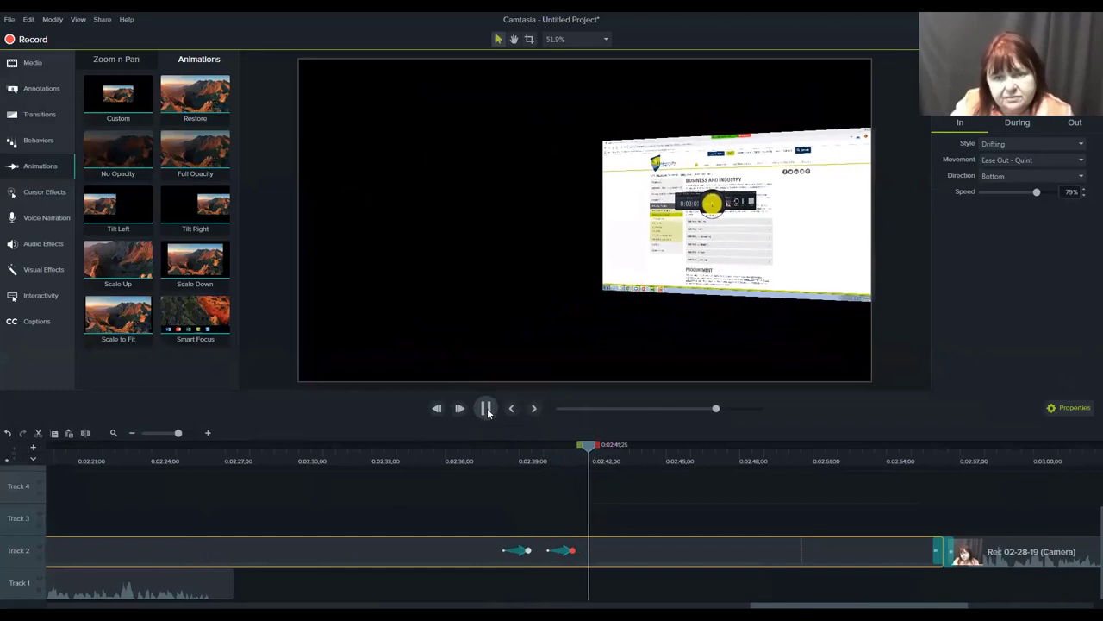
pyautogui.click(488, 410)
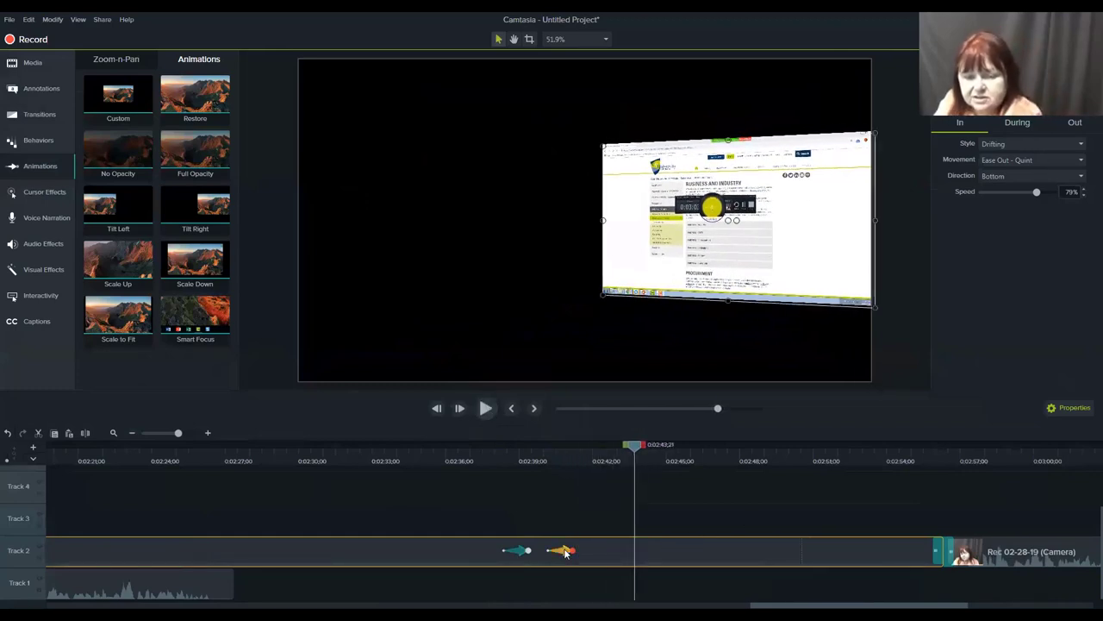
# Step: Delete the Tilt Right and Scale Down animations and zoom the timeline out to the whole project
pyautogui.press('Delete')
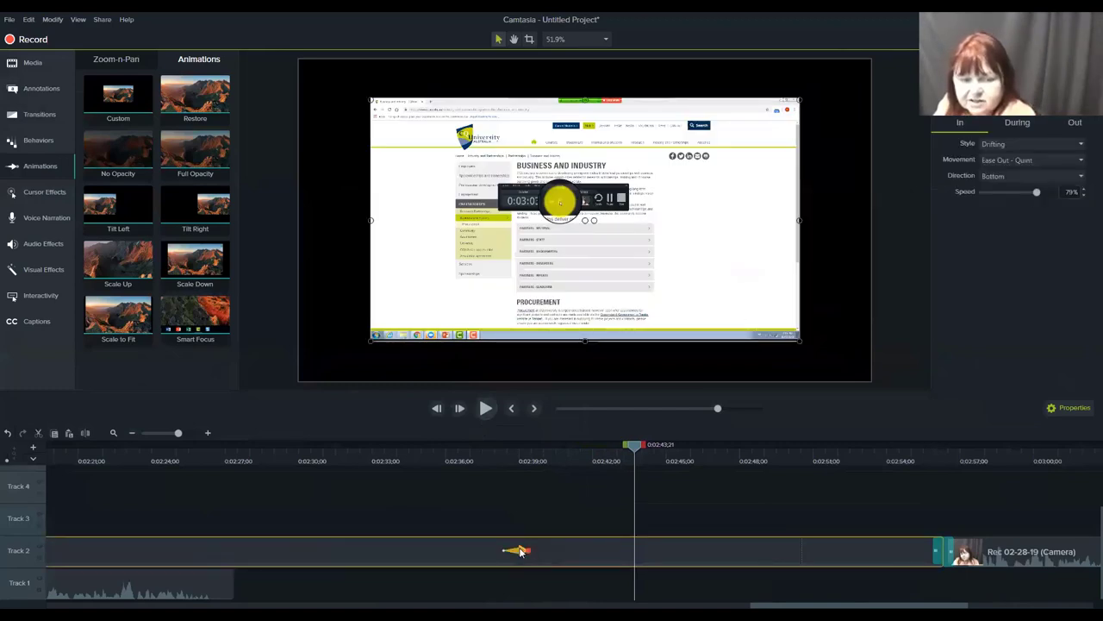
pyautogui.press('Delete')
pyautogui.moveTo(637, 454); pyautogui.dragTo(355, 492)
pyautogui.hscroll(-5, 573, 524)
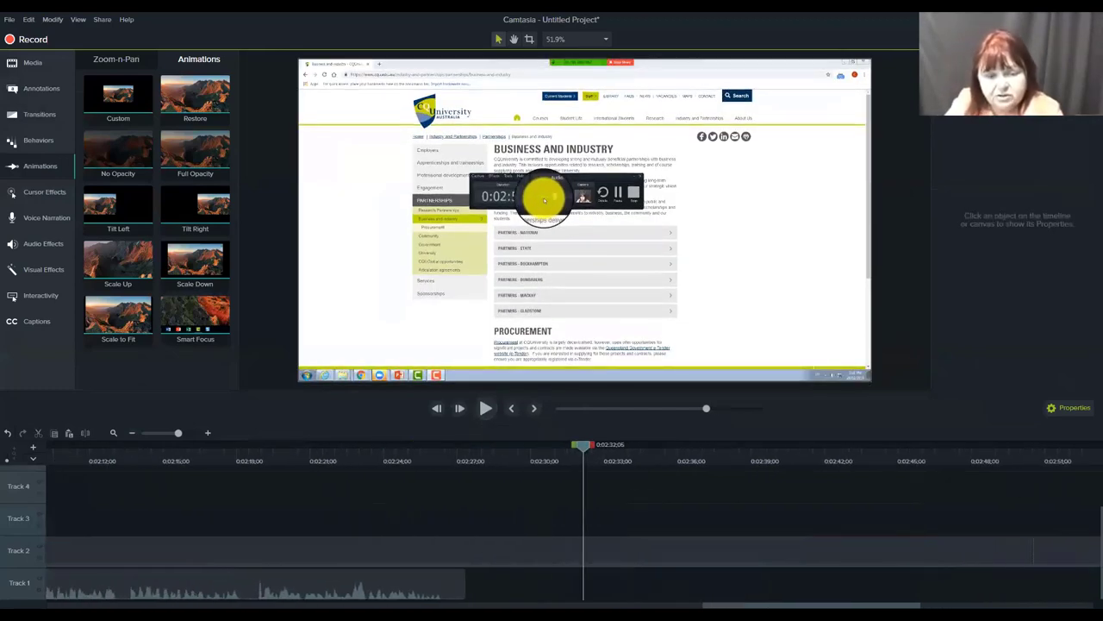
pyautogui.click(131, 433)
pyautogui.click(131, 433)
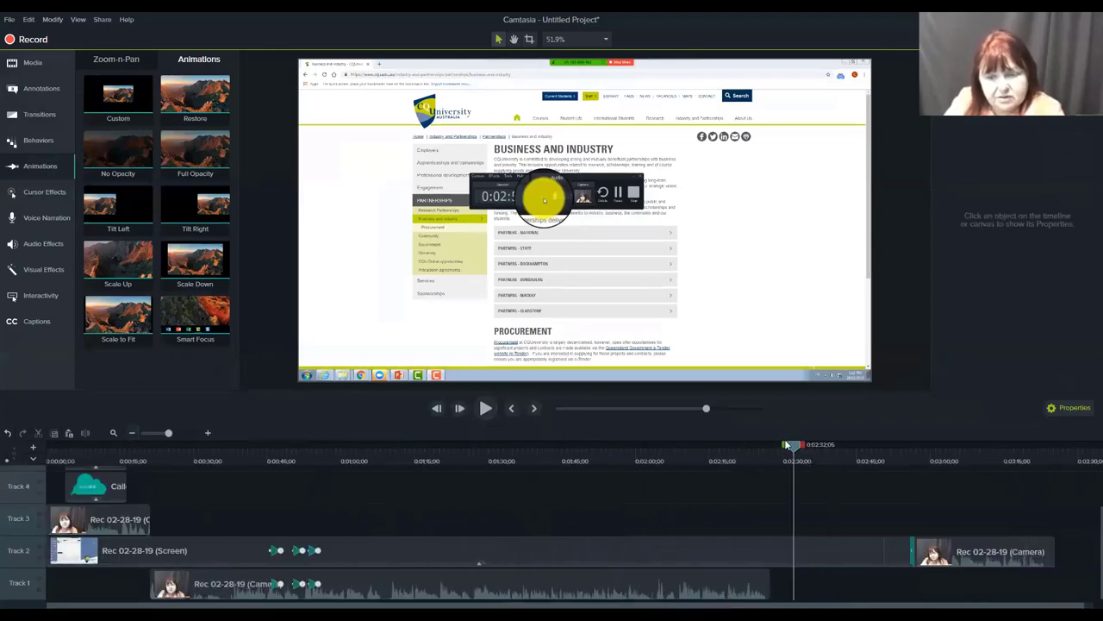
# Step: Add a trial Tilt Left animation to the Track 2 screen clip at about 0:01:30
pyautogui.click(494, 461)
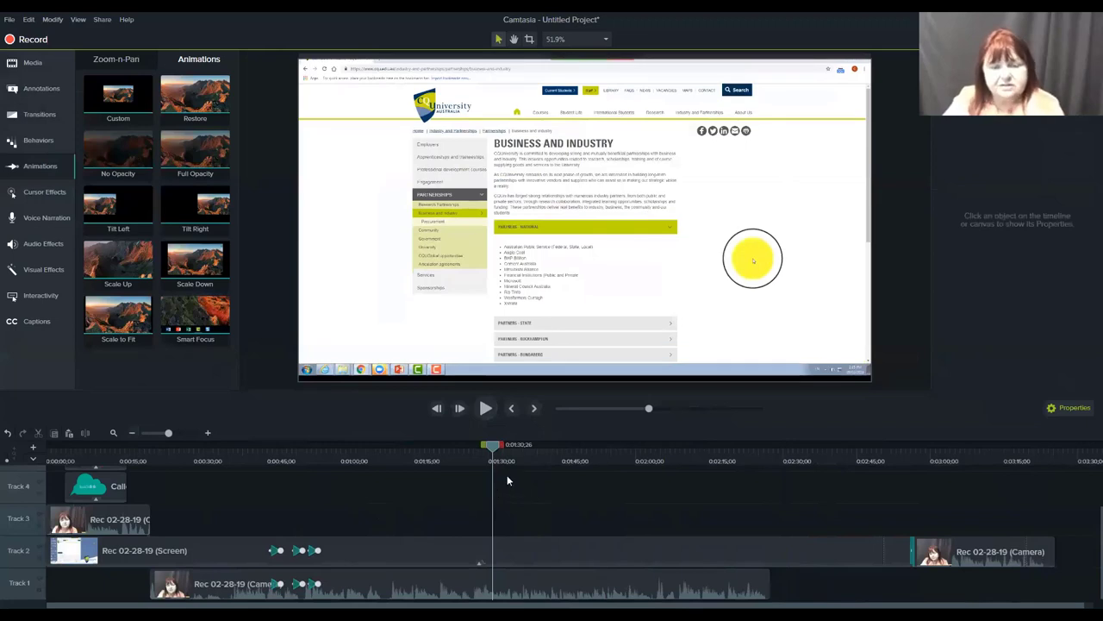
pyautogui.click(557, 552)
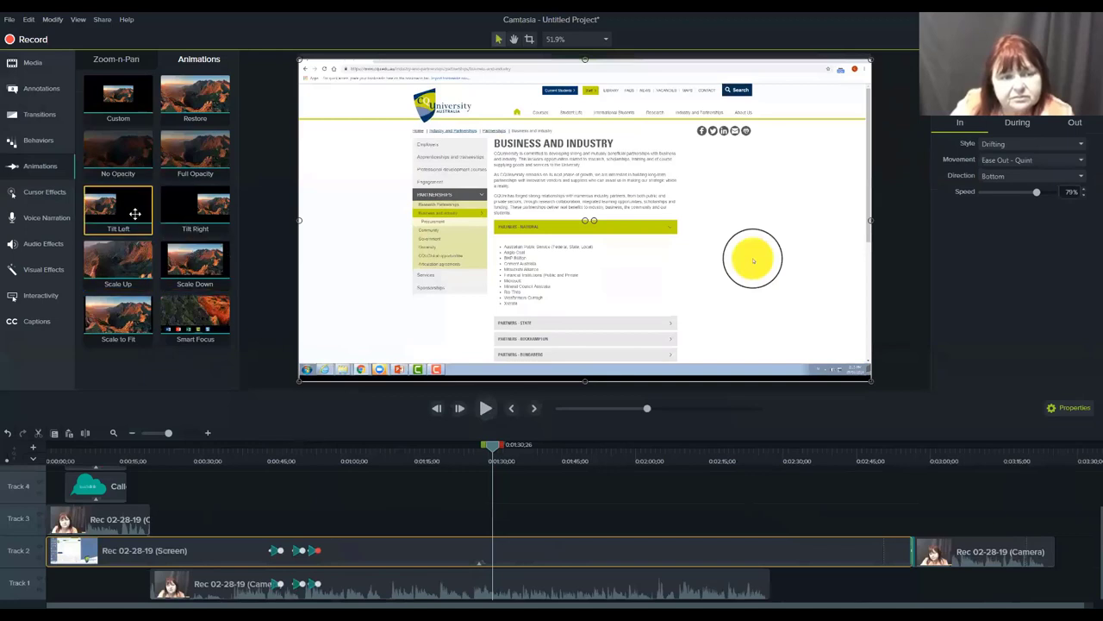
pyautogui.moveTo(135, 213)
pyautogui.mouseDown()
pyautogui.moveTo(479, 504)
pyautogui.moveTo(483, 552)
pyautogui.mouseUp()
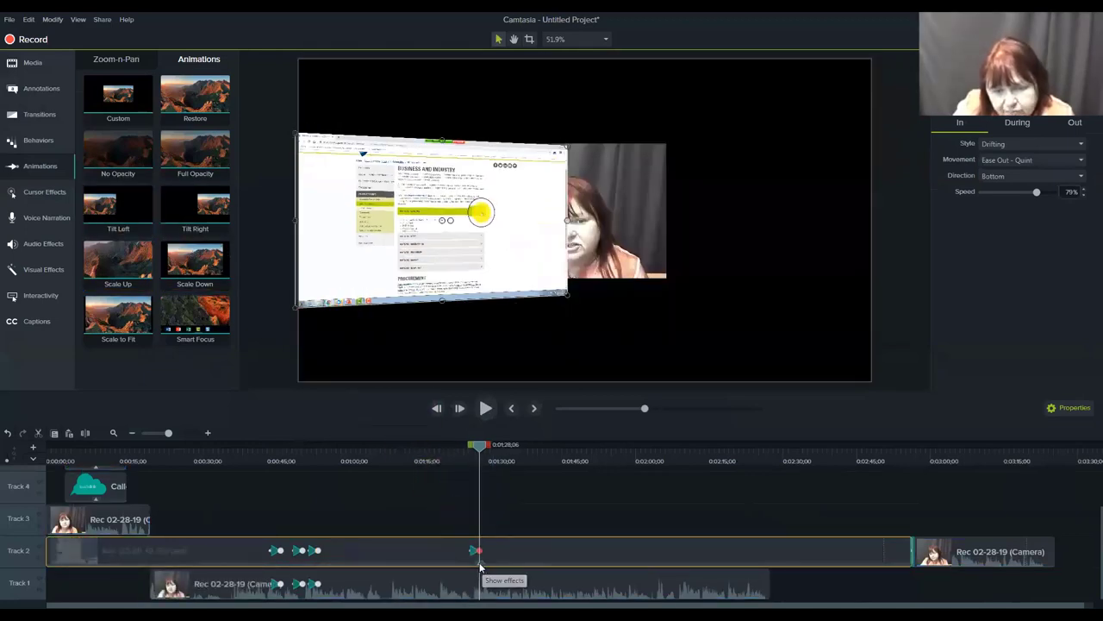
# Step: Remove the Drifting behaviour from the screen clip's list of applied effects
pyautogui.click(480, 565)
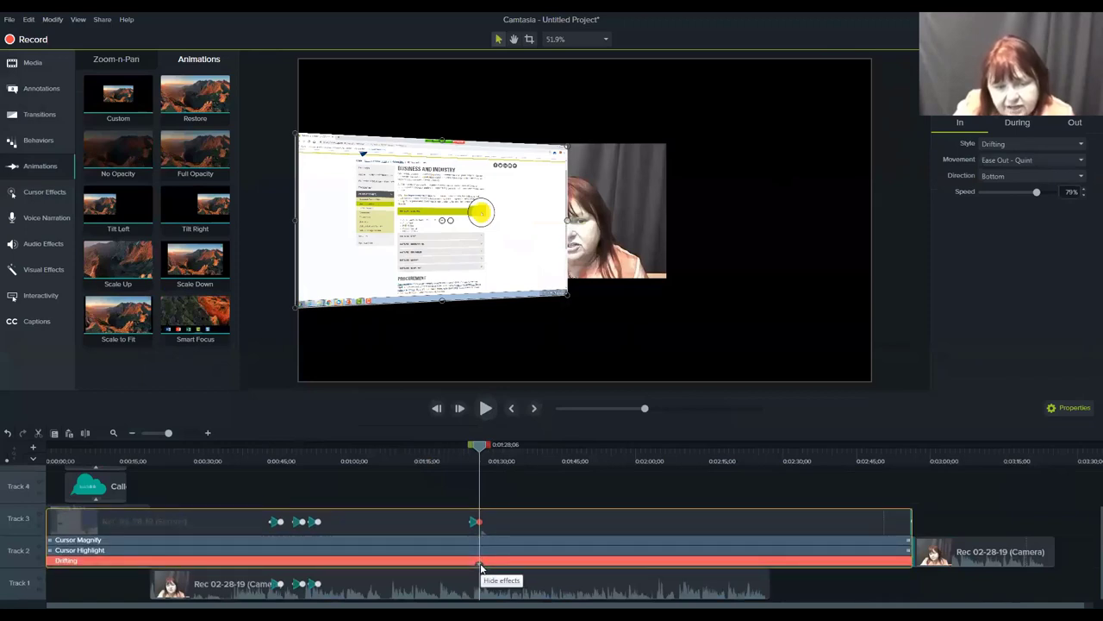
pyautogui.click(131, 540)
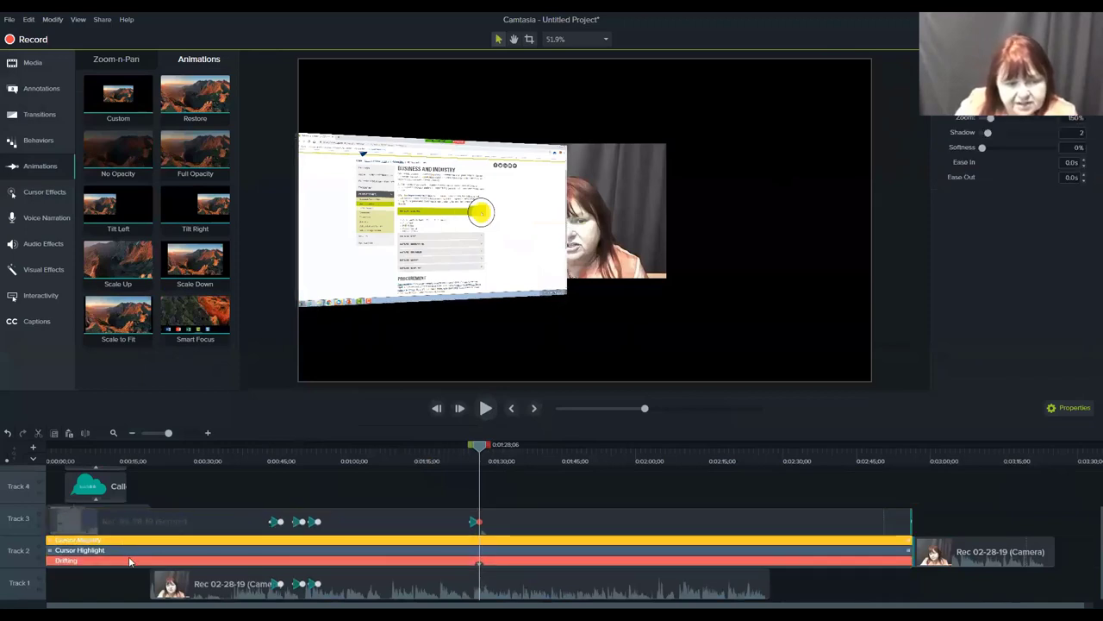
pyautogui.click(134, 561)
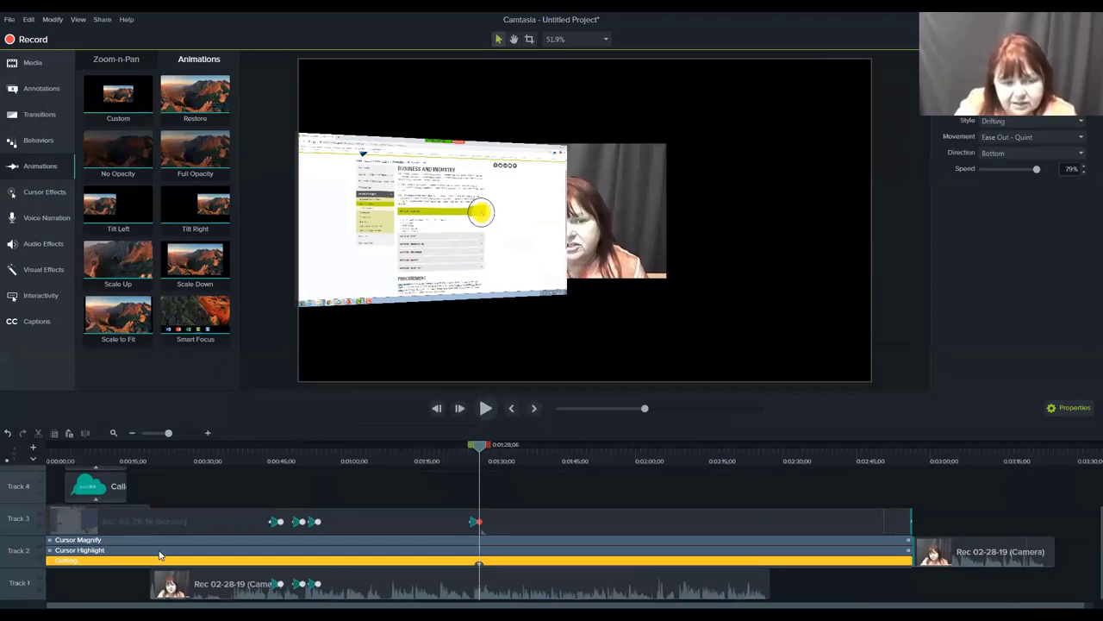
pyautogui.click(159, 550)
pyautogui.click(164, 561)
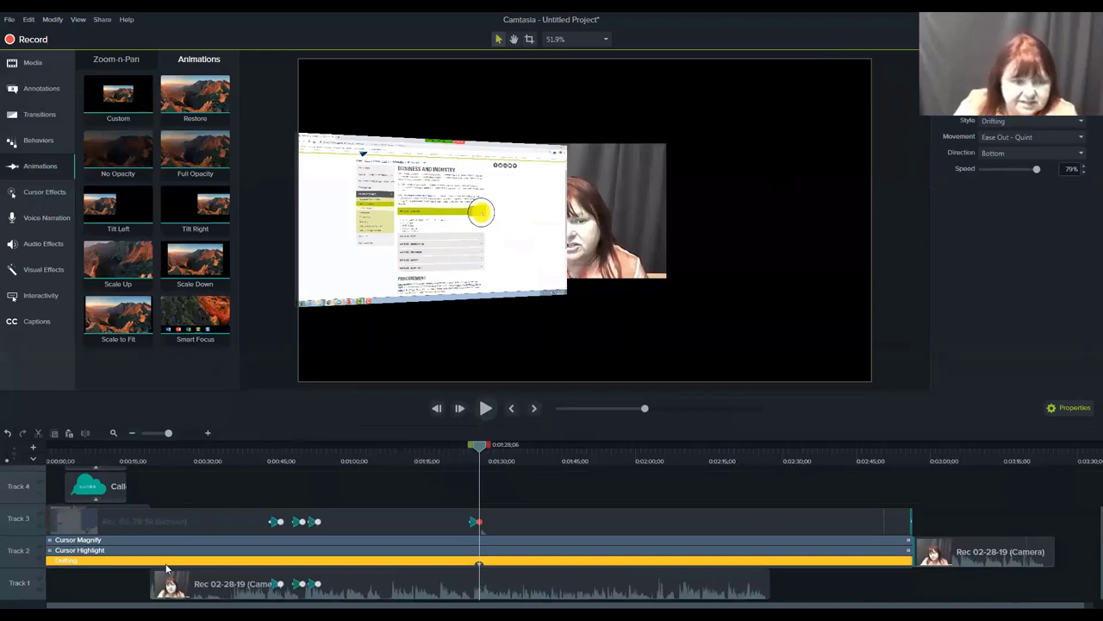
pyautogui.press('Delete')
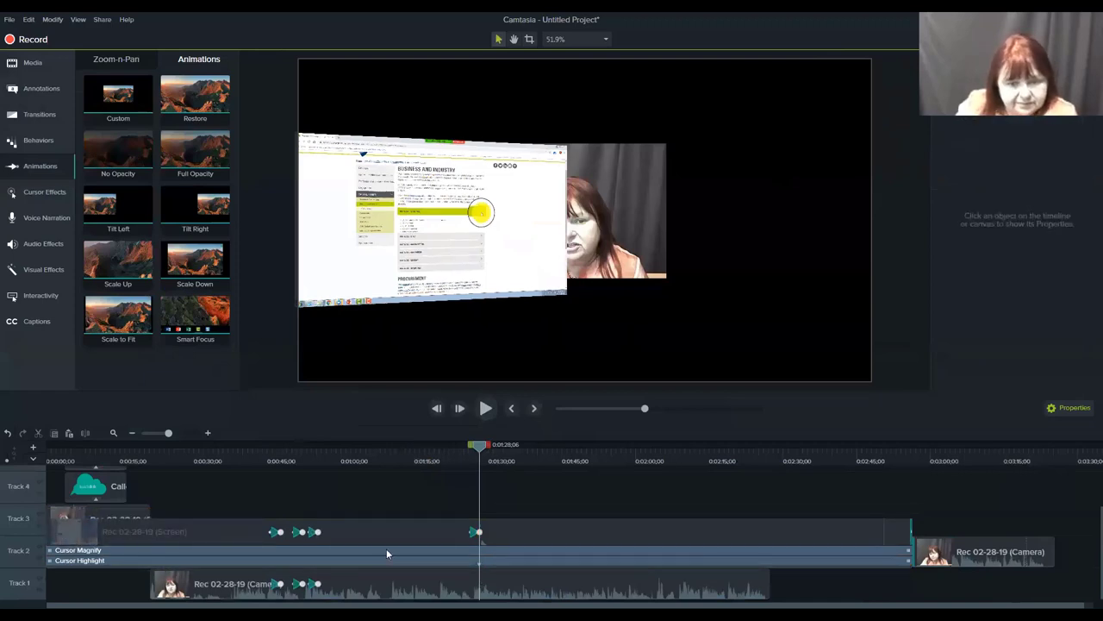
# Step: Collapse the screen clip's effect rows and review the recording around 1:12 to 1:24
pyautogui.click(481, 547)
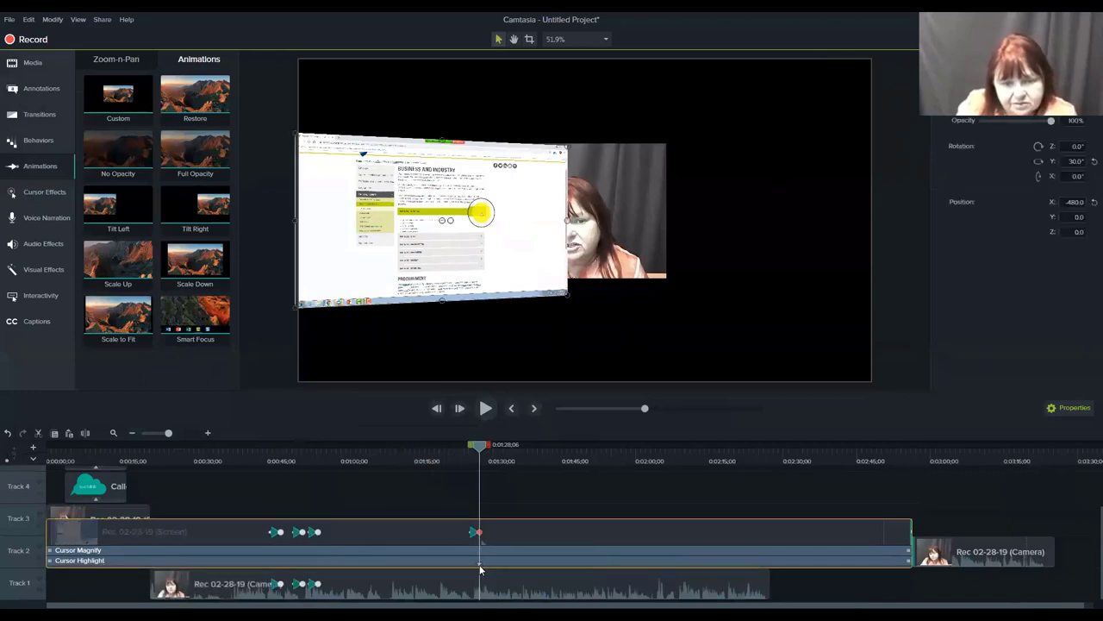
pyautogui.click(480, 565)
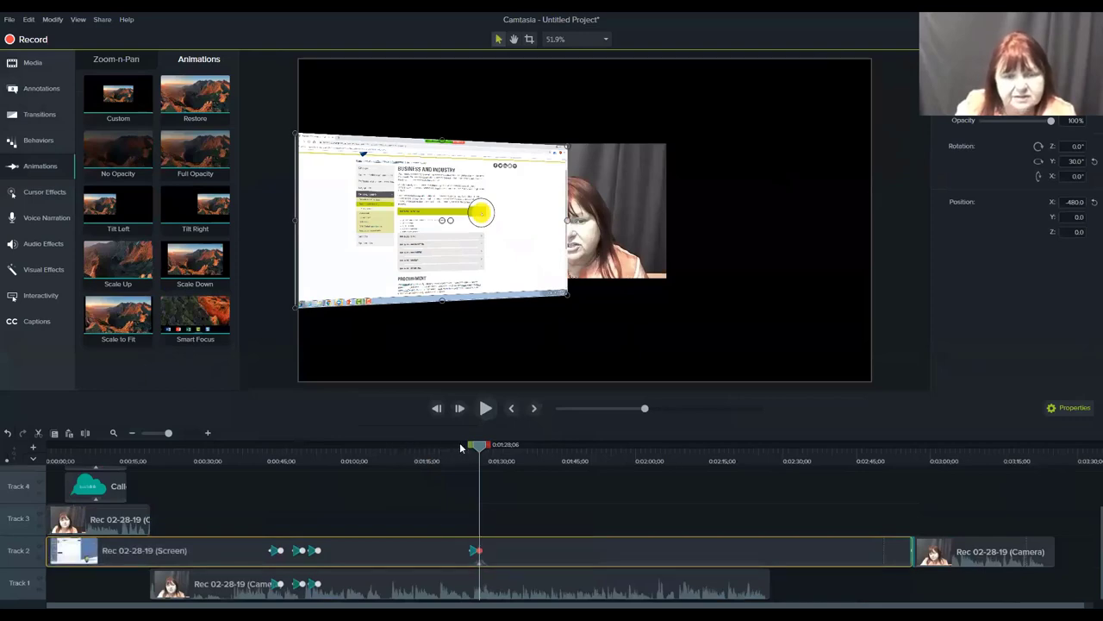
pyautogui.moveTo(478, 449); pyautogui.dragTo(574, 487)
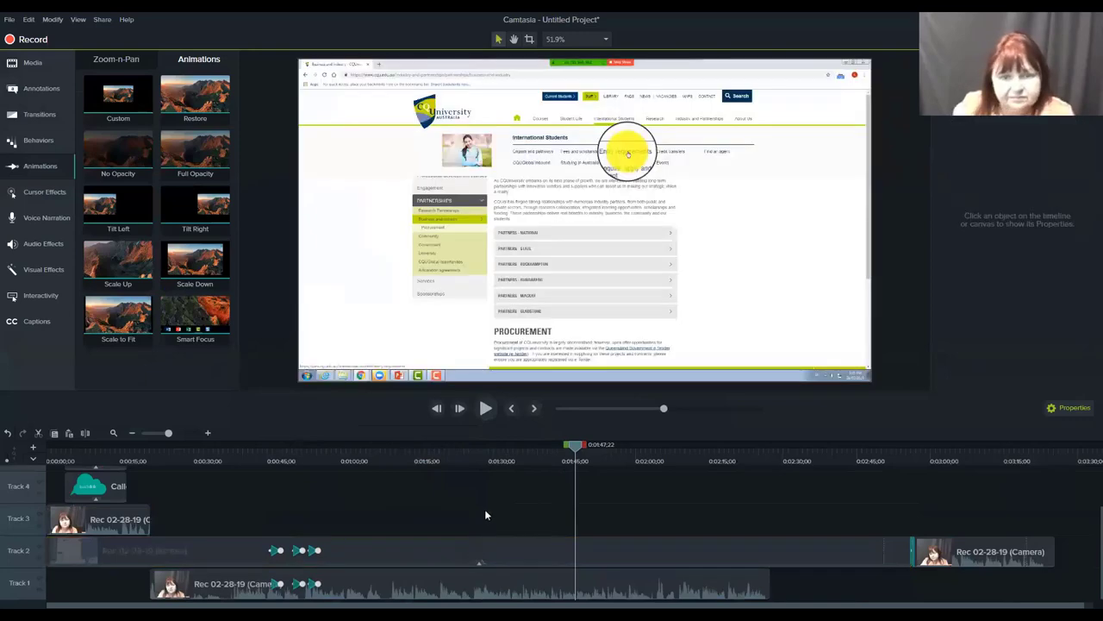
pyautogui.click(401, 465)
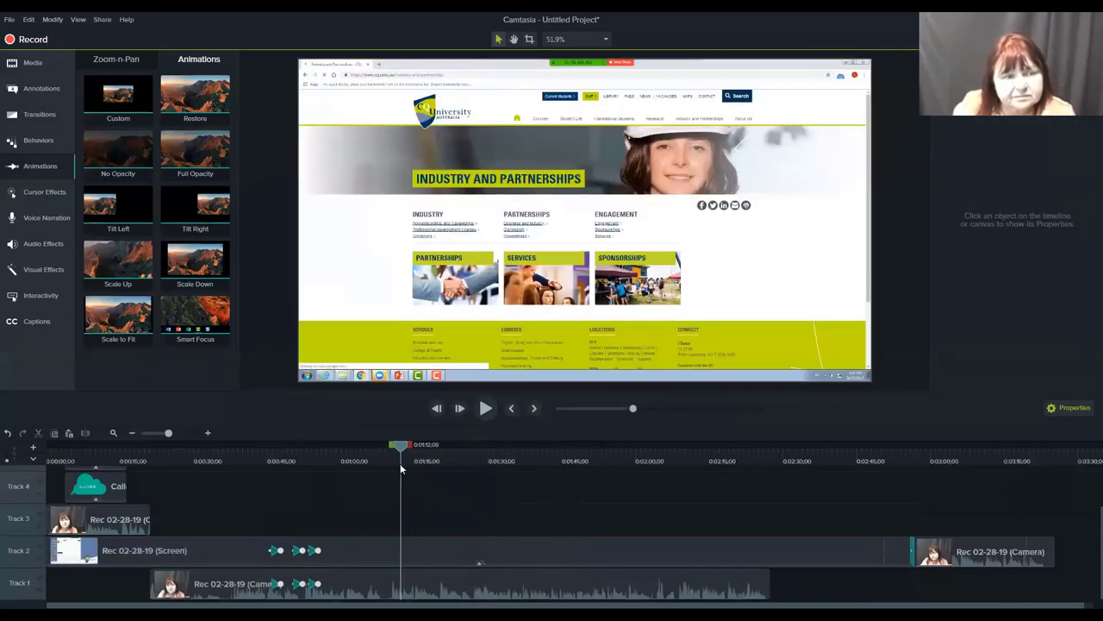
pyautogui.click(58, 191)
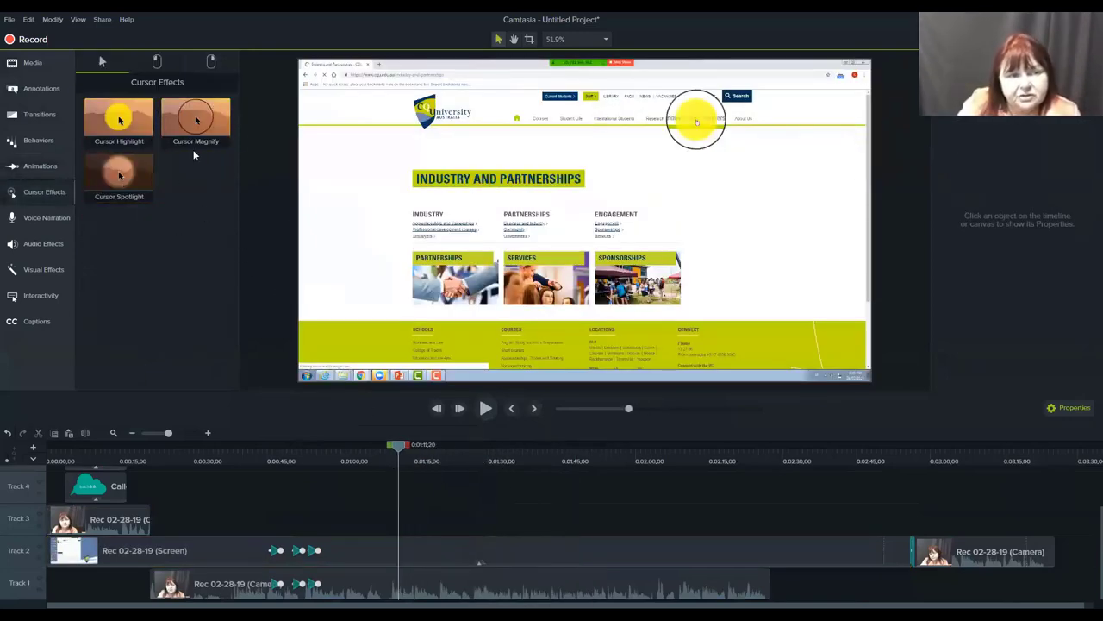
pyautogui.click(60, 219)
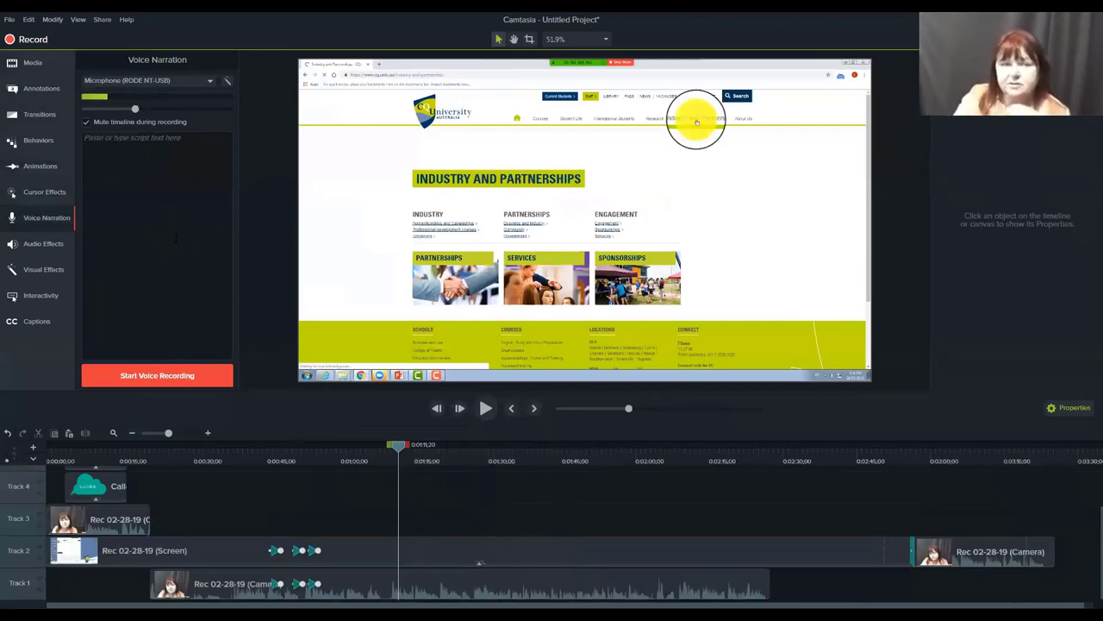
pyautogui.click(30, 62)
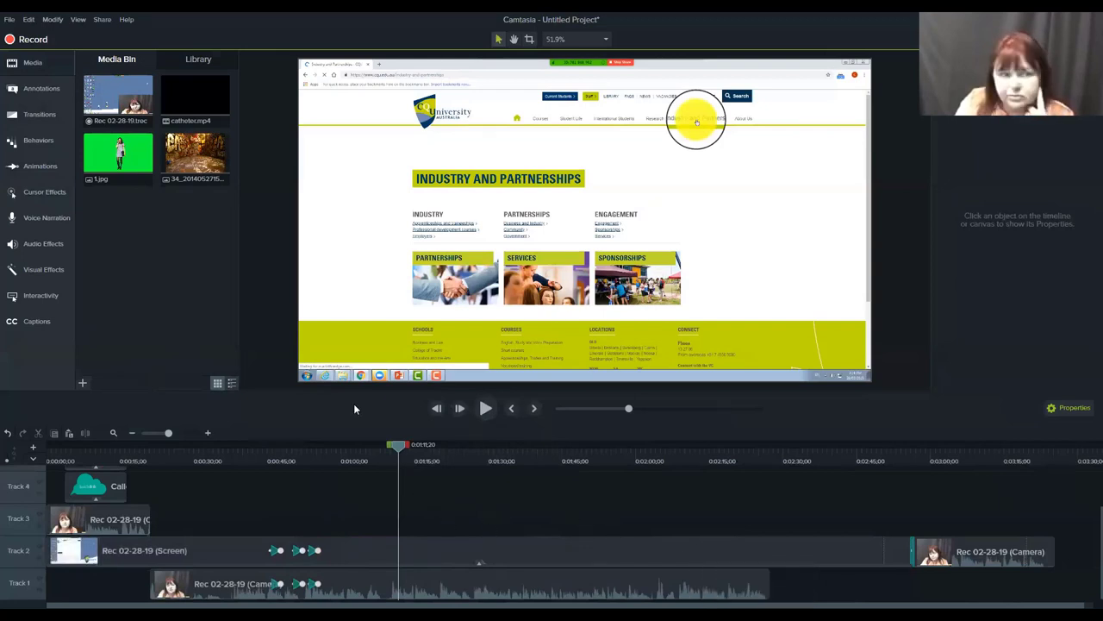
pyautogui.click(41, 219)
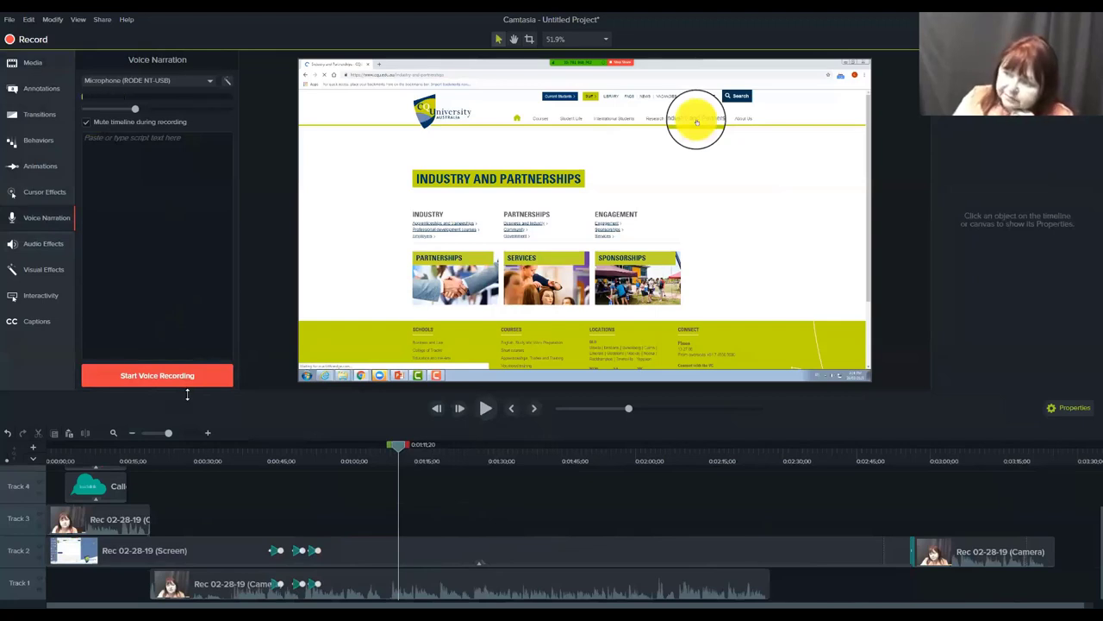
pyautogui.moveTo(399, 450); pyautogui.dragTo(361, 449)
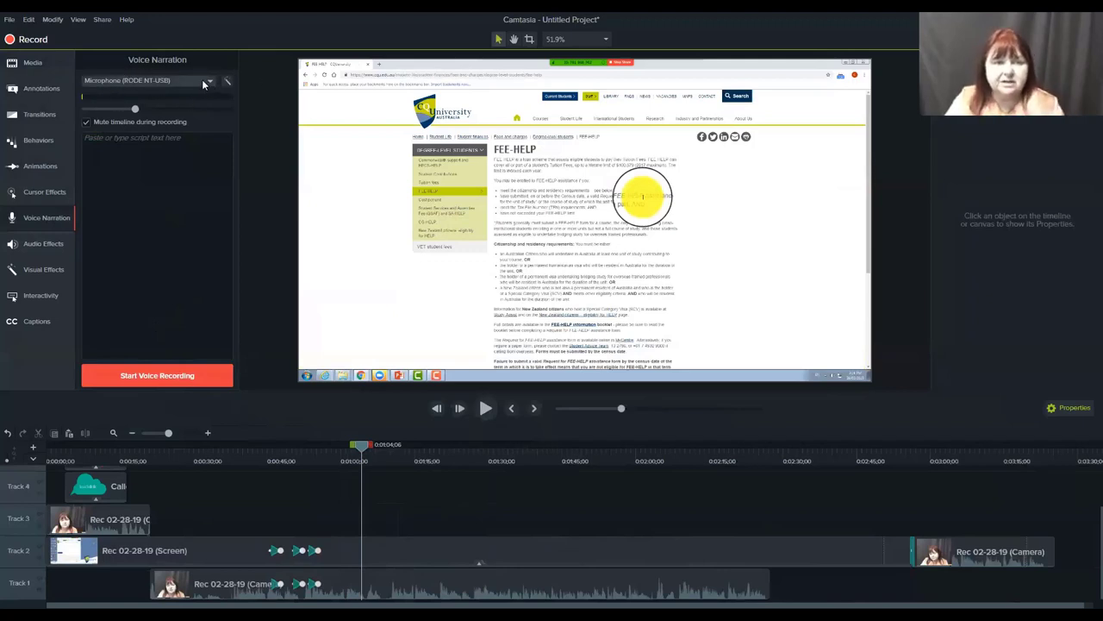
# Step: Record a 25-second voice narration and save it as Narration 2, placed on Track 5 at 0:01:04;06
pyautogui.click(157, 376)
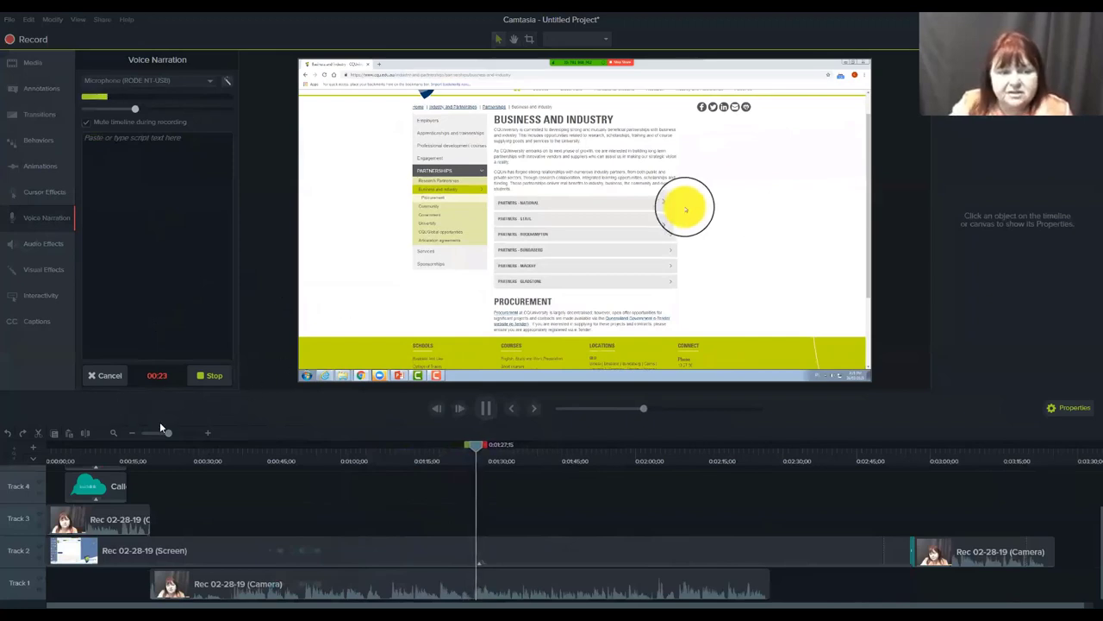
pyautogui.click(214, 375)
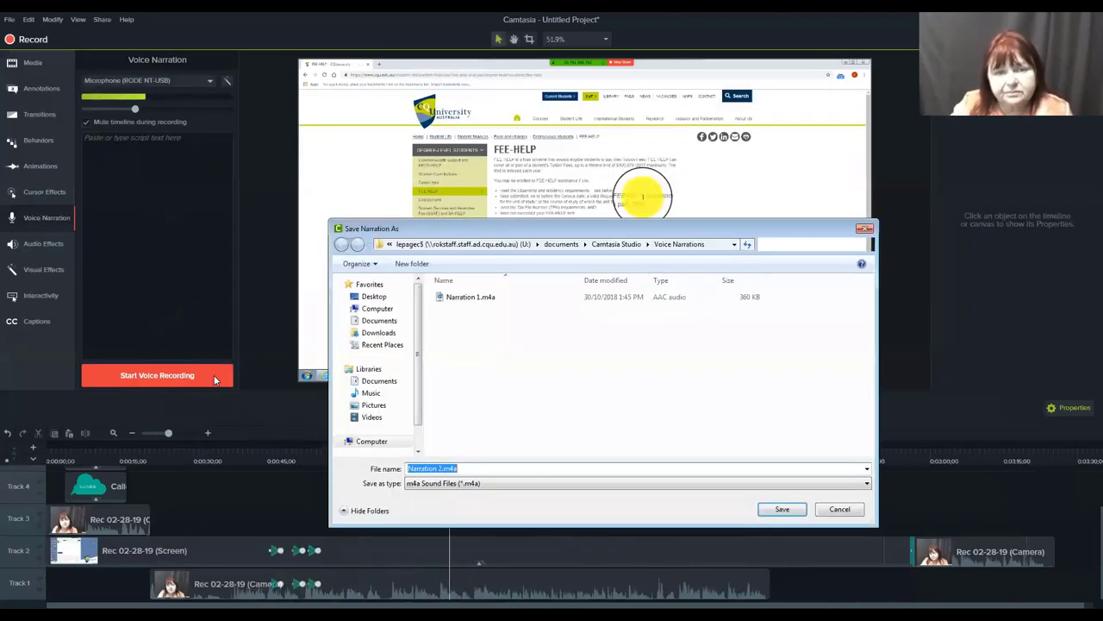
pyautogui.click(782, 510)
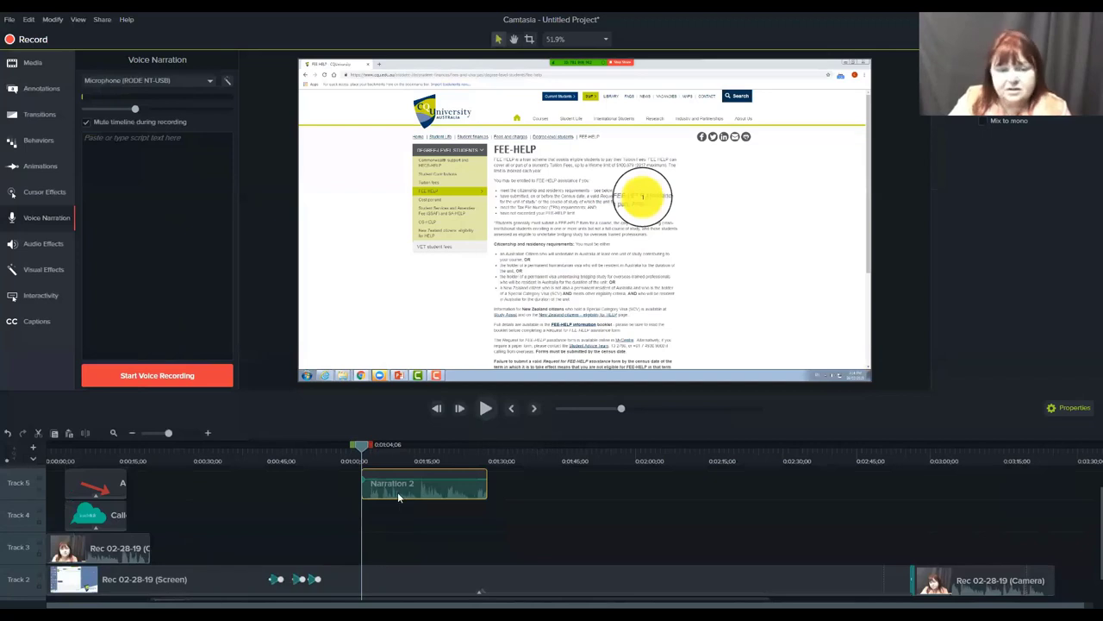
pyautogui.scroll(-1, 397, 546)
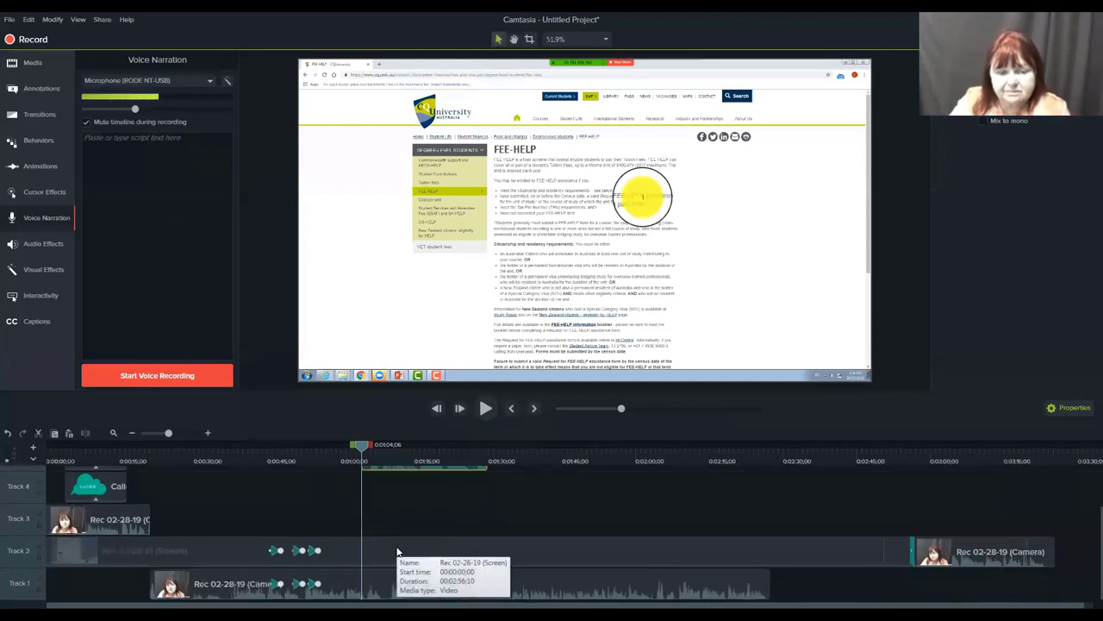
# Step: Move the Narration 2 clip down to Track 3
pyautogui.click(376, 592)
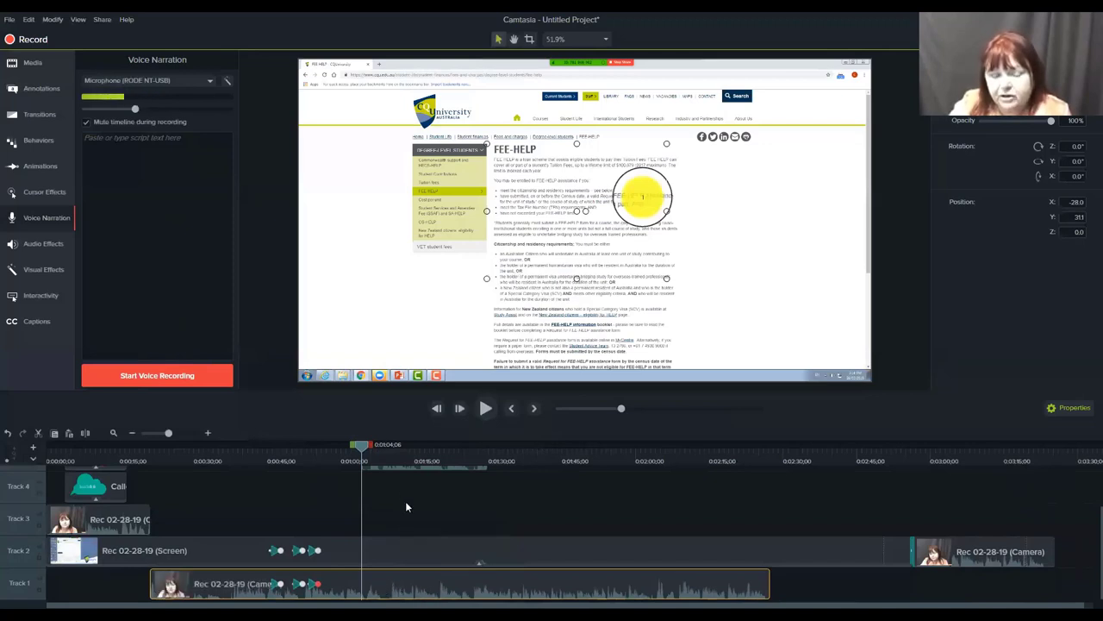
pyautogui.scroll(1, 405, 501)
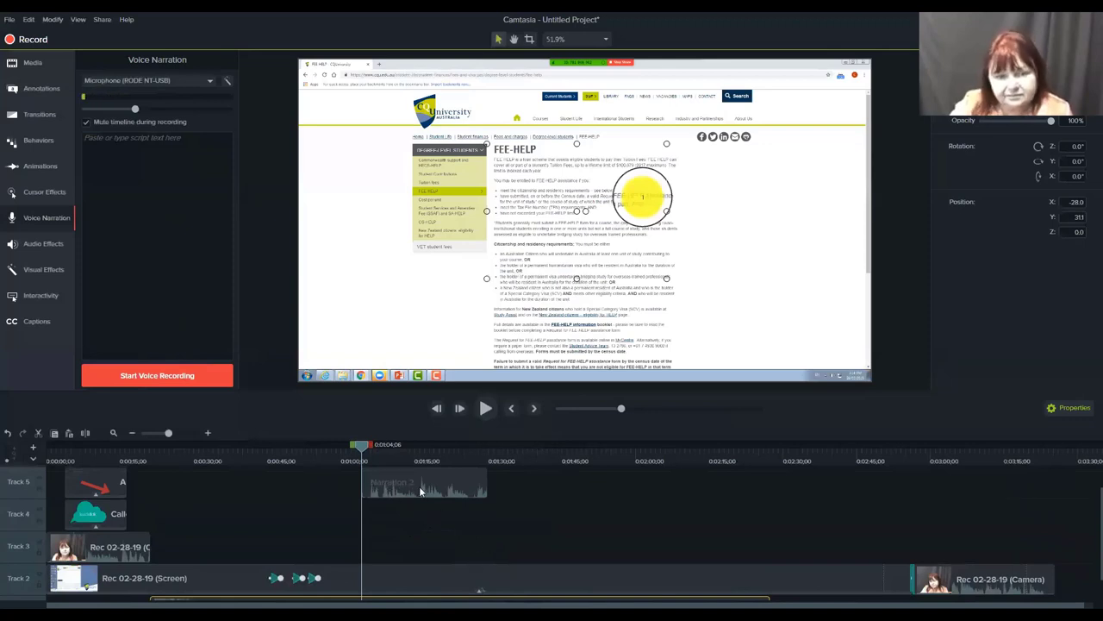
pyautogui.moveTo(417, 487); pyautogui.dragTo(417, 556)
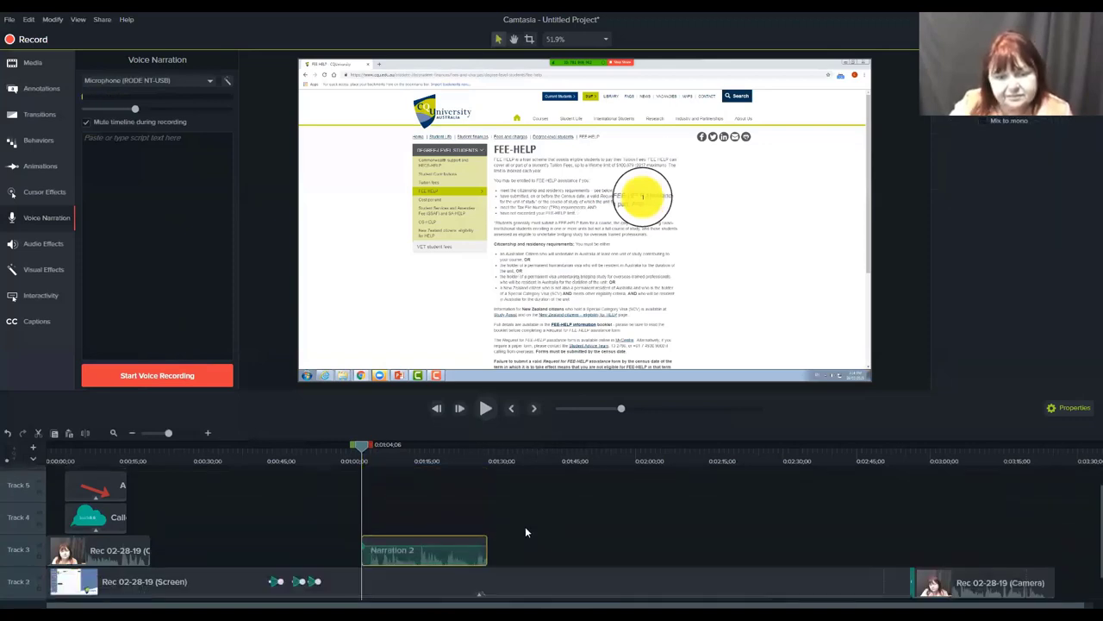
pyautogui.scroll(-2, 525, 530)
# Step: Split the Track 1 camera clip at the narration's start (1:04) and end (1:30)
pyautogui.click(388, 595)
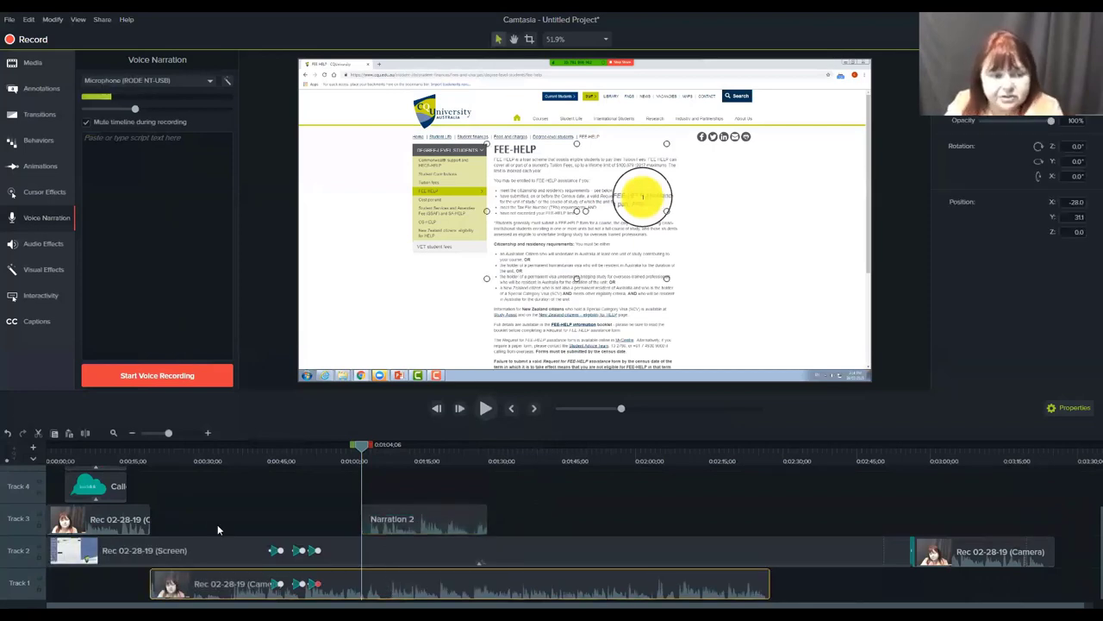
pyautogui.click(84, 433)
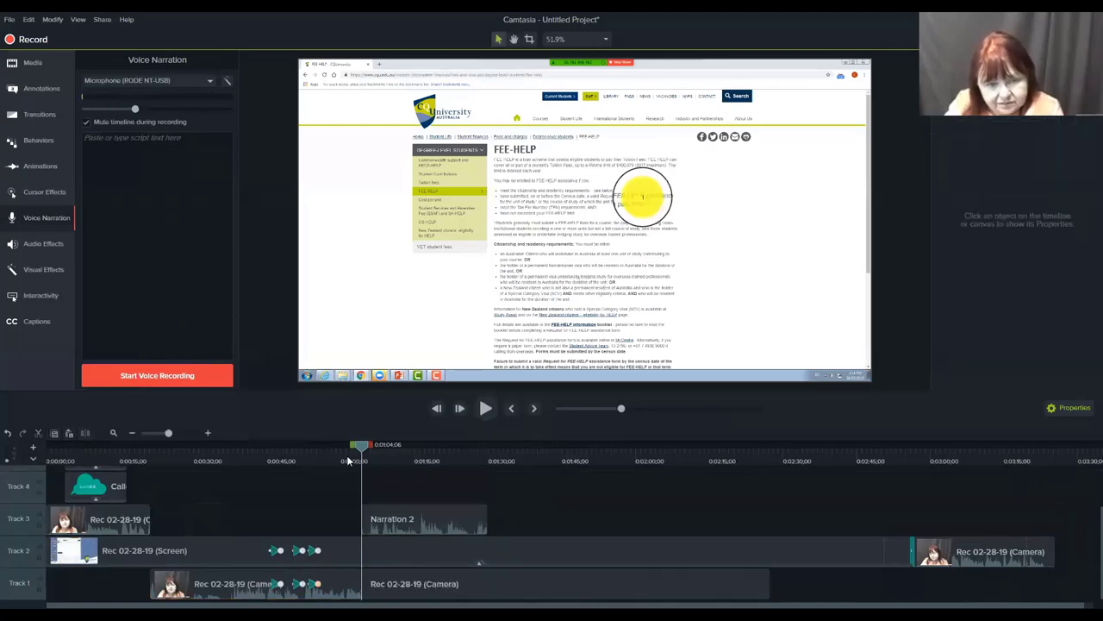
pyautogui.moveTo(355, 447); pyautogui.dragTo(486, 466)
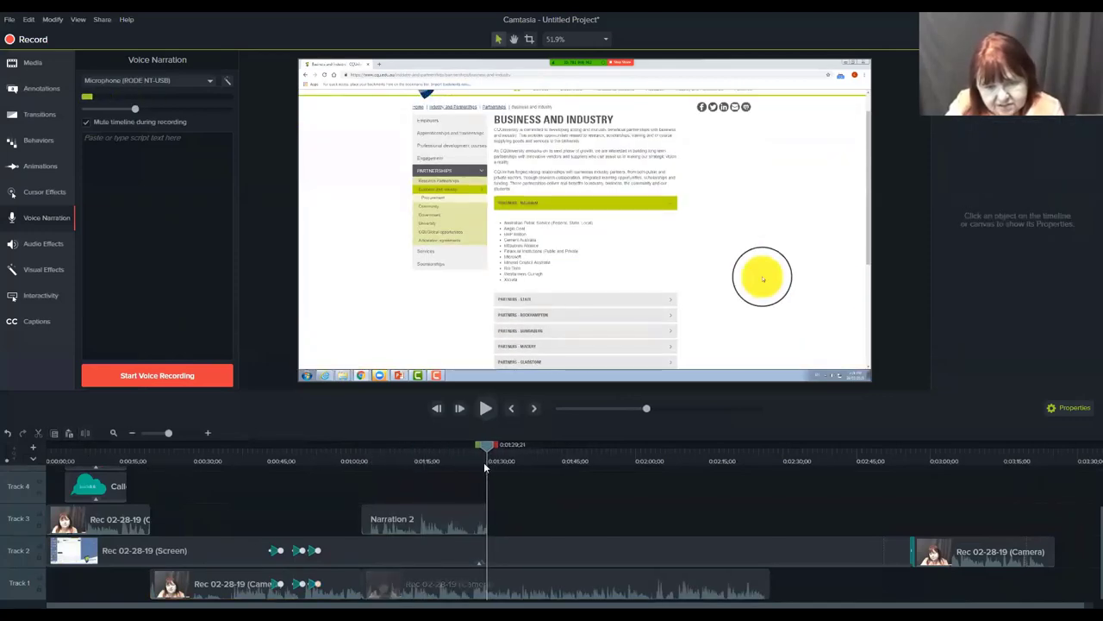
pyautogui.click(471, 591)
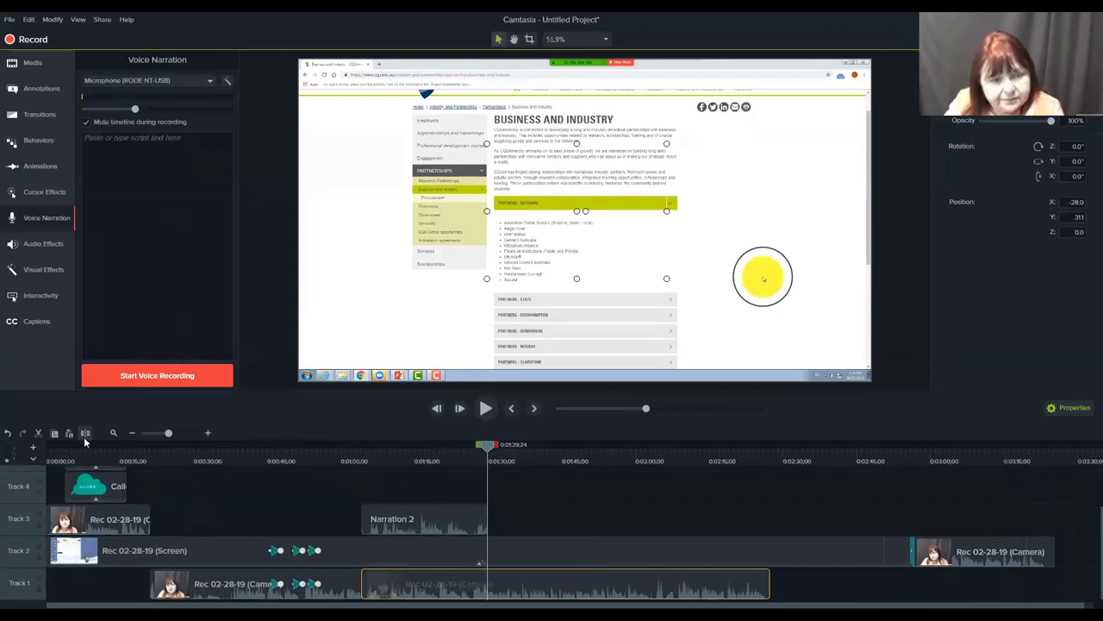
pyautogui.click(85, 433)
# Step: Review the split camera piece and Narration 2 with the playhead around 1:16
pyautogui.click(443, 588)
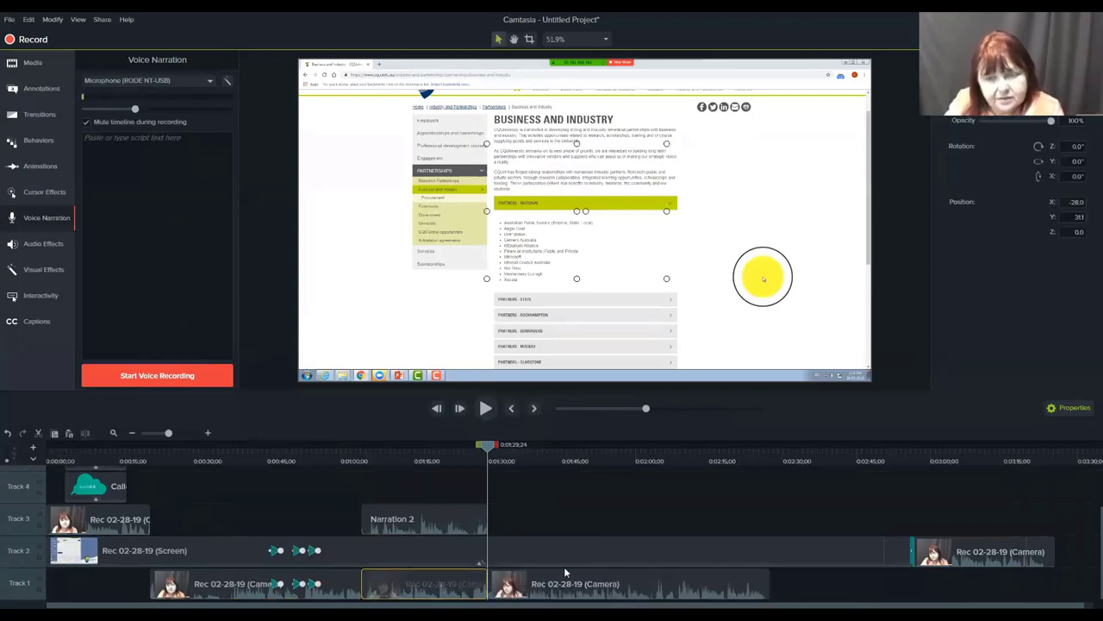
pyautogui.moveTo(481, 455); pyautogui.dragTo(422, 448)
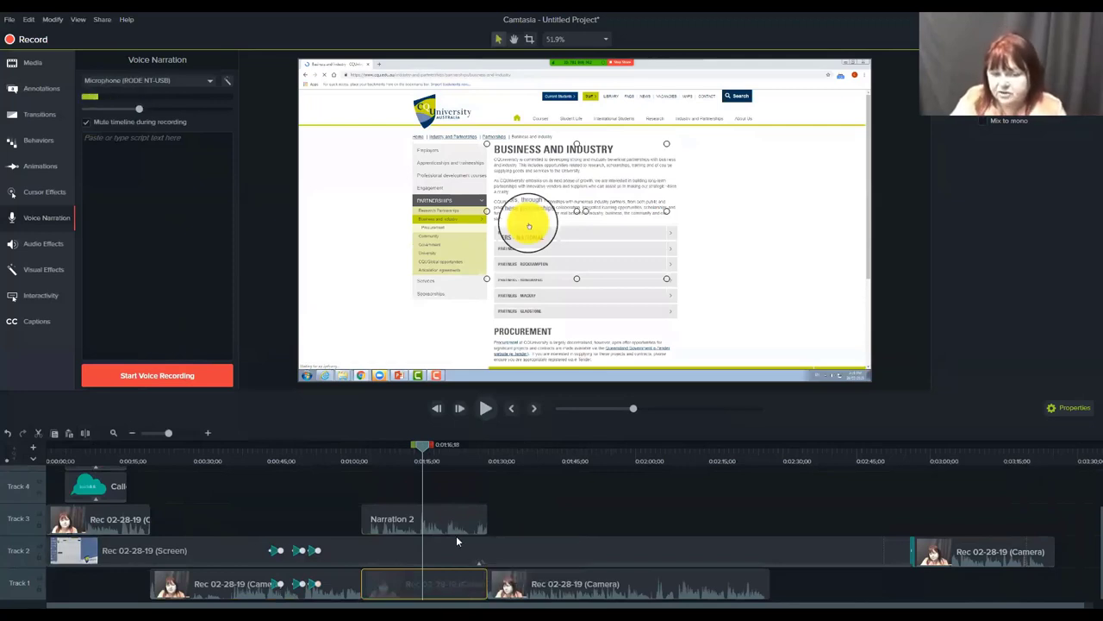
pyautogui.click(443, 515)
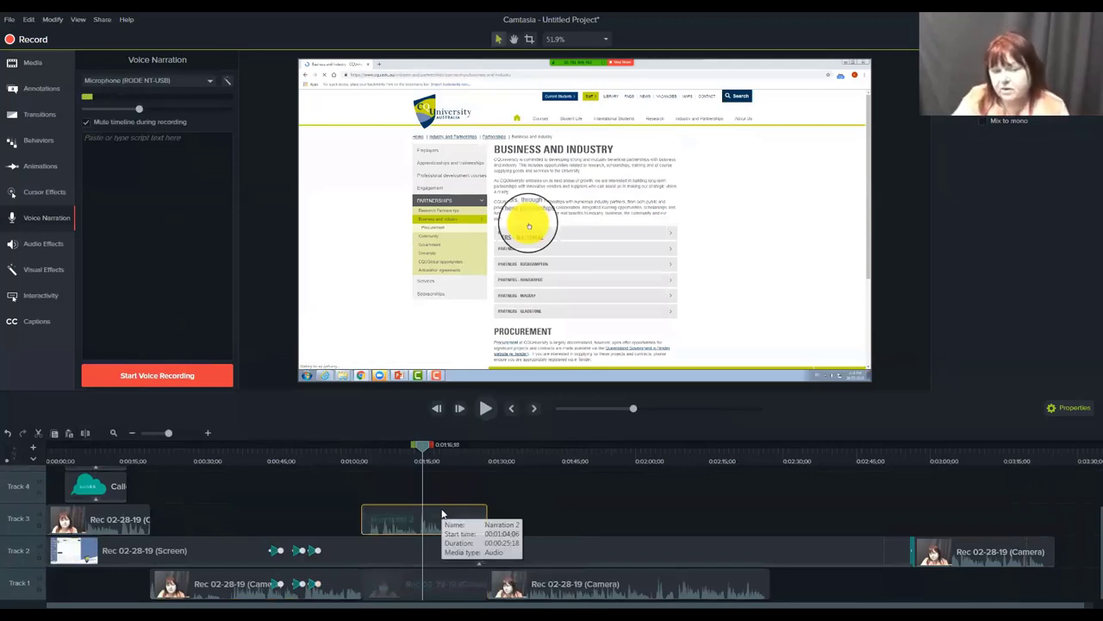
pyautogui.moveTo(423, 445); pyautogui.dragTo(382, 456)
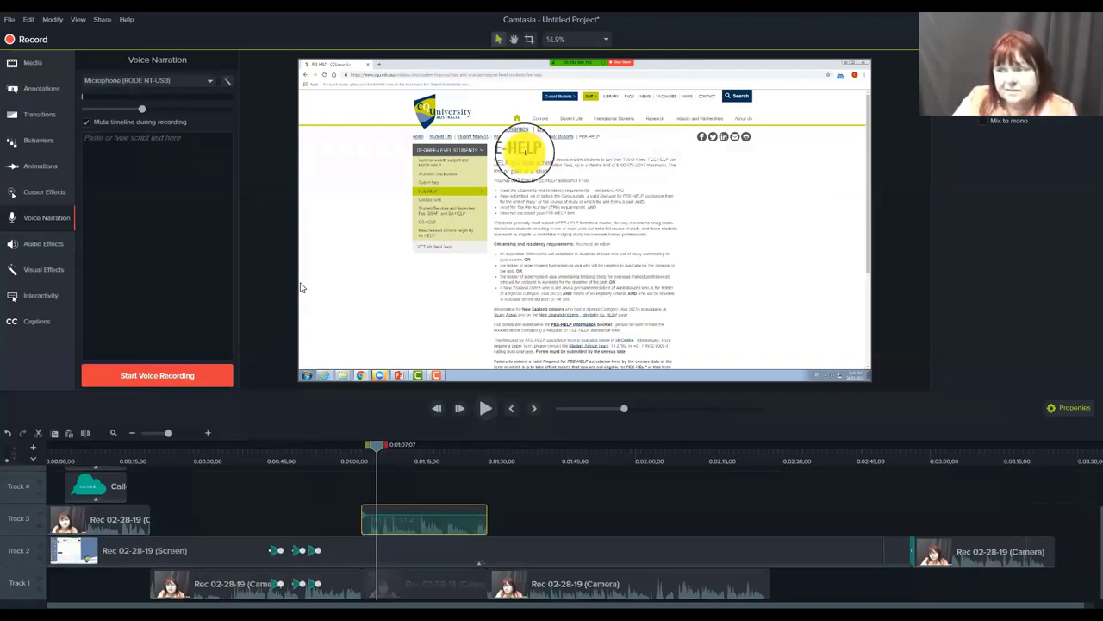
# Step: Show the audio effects list (Noise Removal, Volume Leveling, fades) and preview around 1:08
pyautogui.click(42, 242)
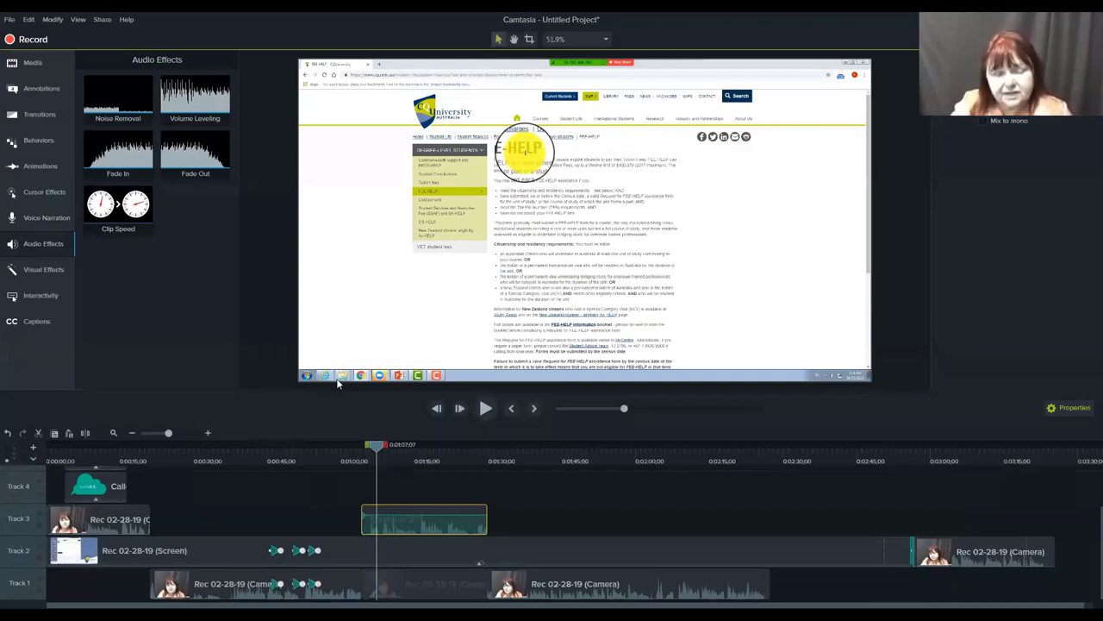
pyautogui.moveTo(390, 449)
pyautogui.mouseDown()
pyautogui.moveTo(411, 453)
pyautogui.moveTo(375, 452)
pyautogui.moveTo(391, 462)
pyautogui.moveTo(380, 463)
pyautogui.mouseUp()
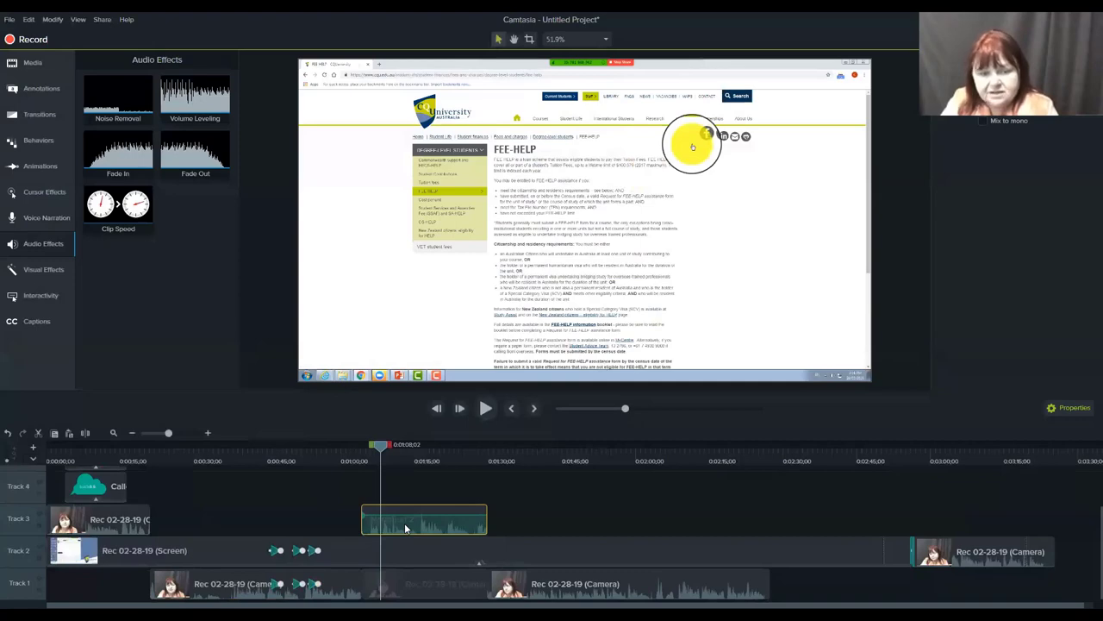
# Step: Fade the camera clip's audio in from silence at its start, then play back the fade
pyautogui.click(611, 592)
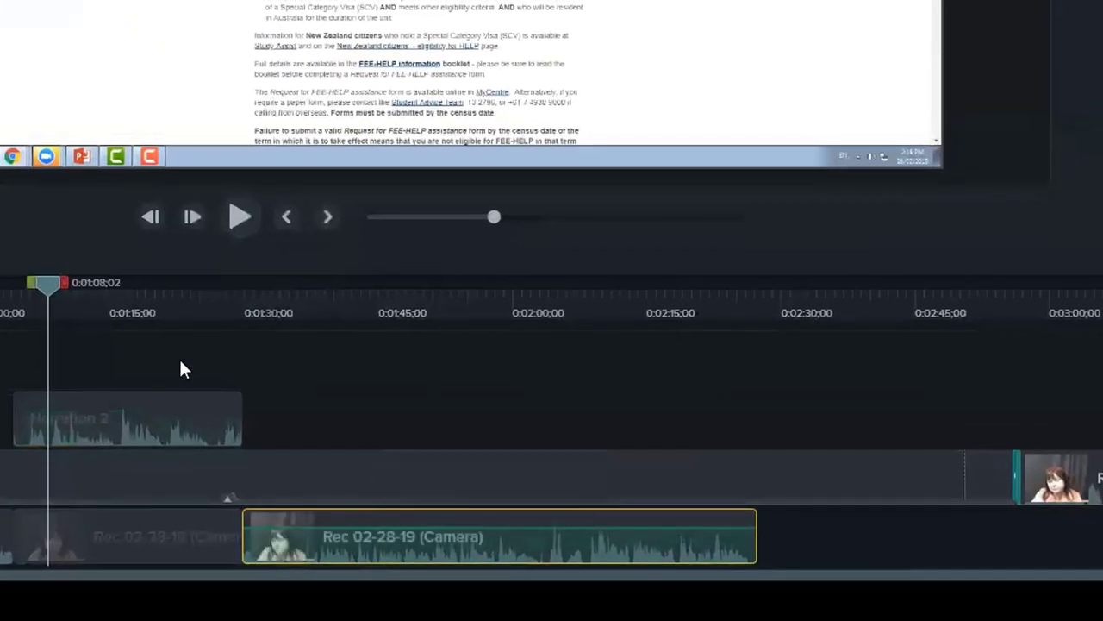
pyautogui.moveTo(289, 298); pyautogui.dragTo(334, 302)
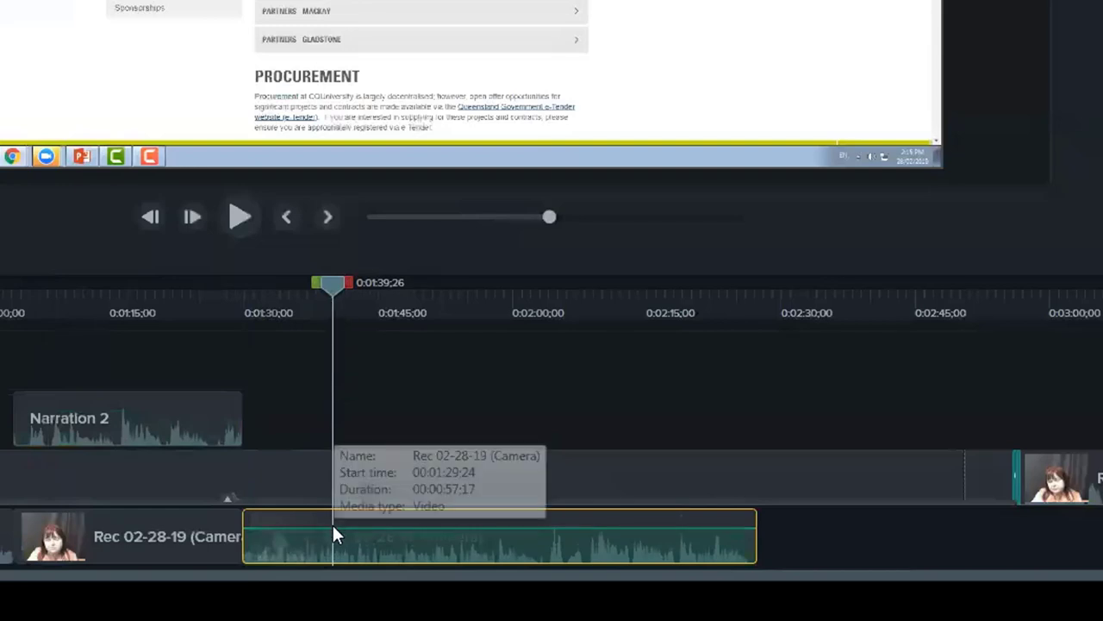
pyautogui.rightClick(333, 521)
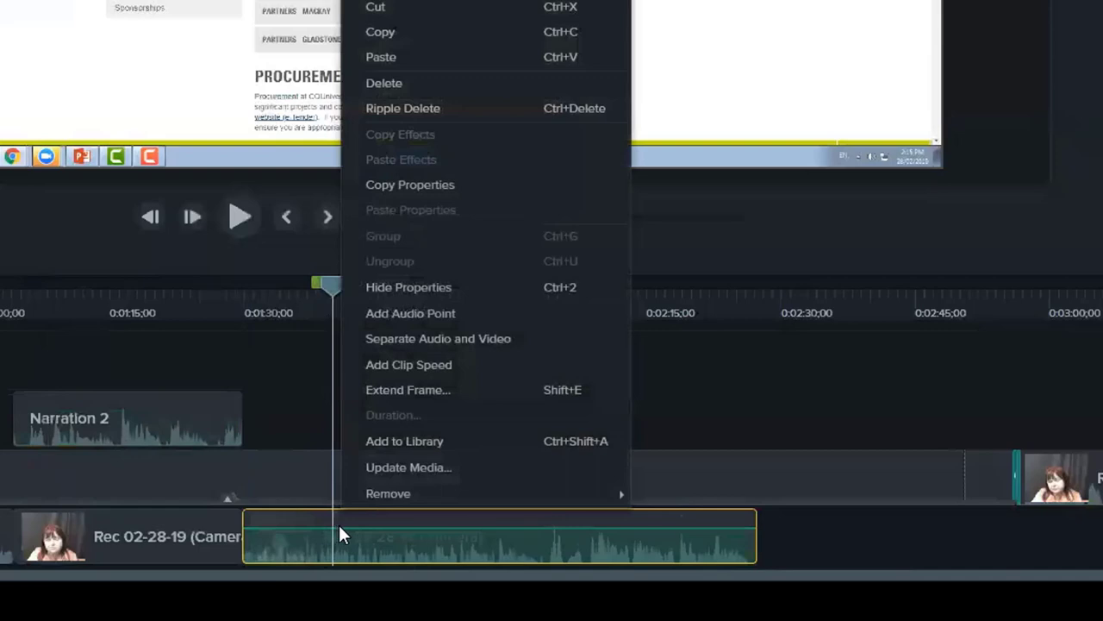
pyautogui.click(418, 313)
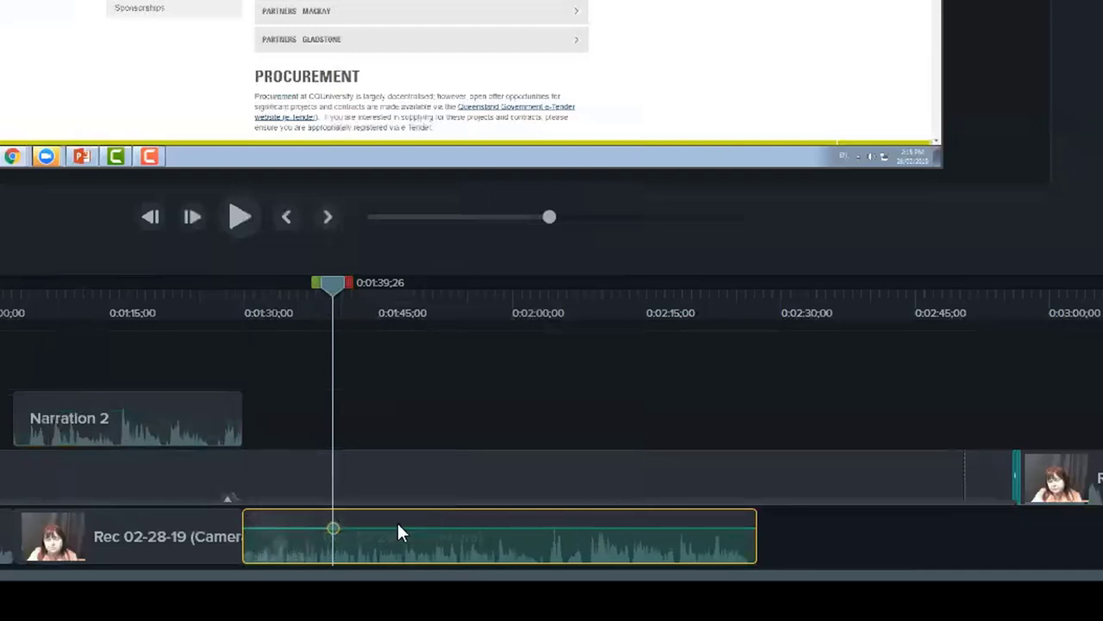
pyautogui.rightClick(246, 526)
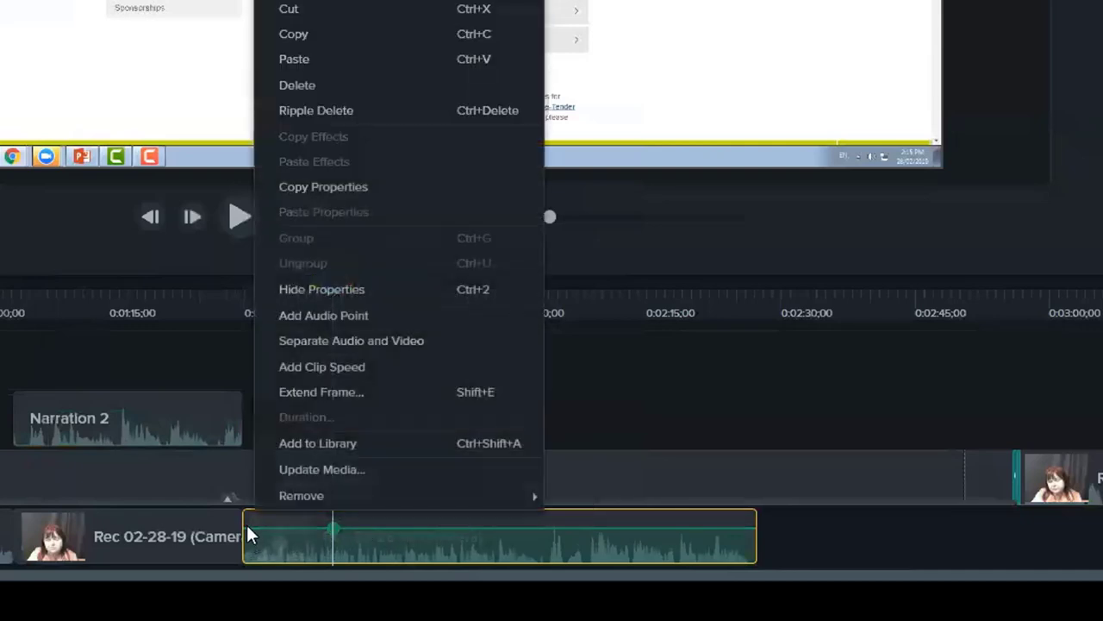
pyautogui.click(327, 319)
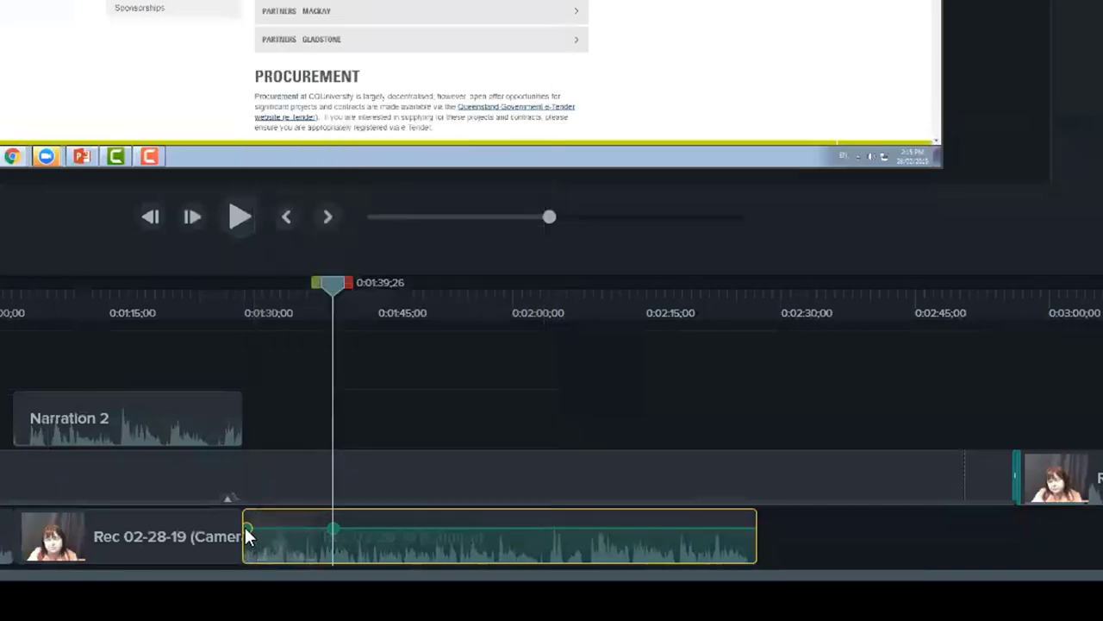
pyautogui.moveTo(245, 528); pyautogui.dragTo(249, 569)
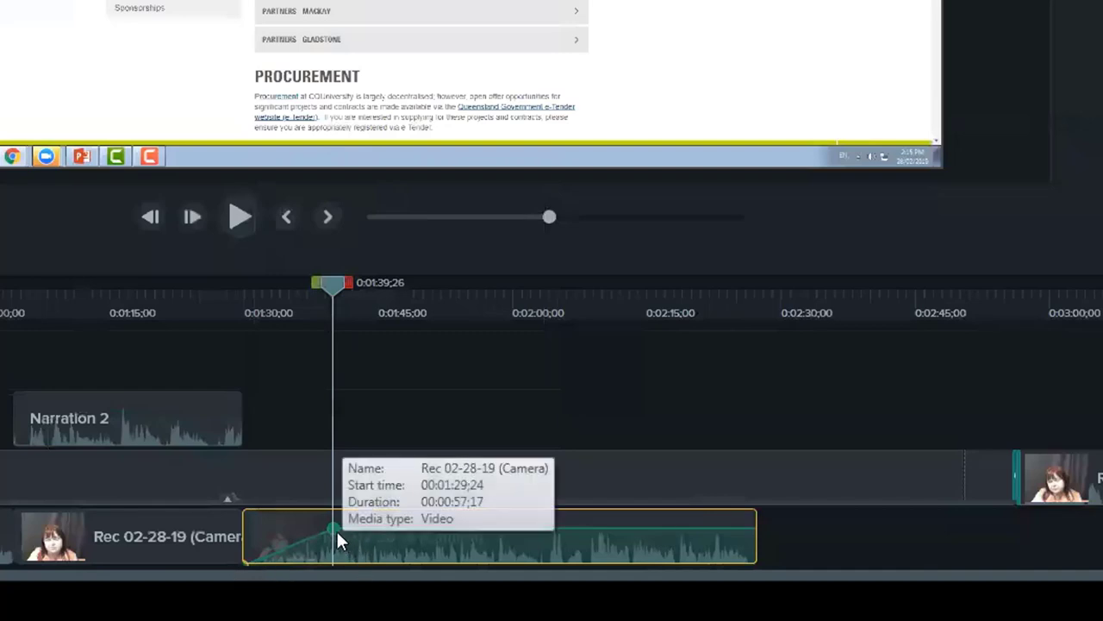
pyautogui.moveTo(335, 527); pyautogui.dragTo(351, 526)
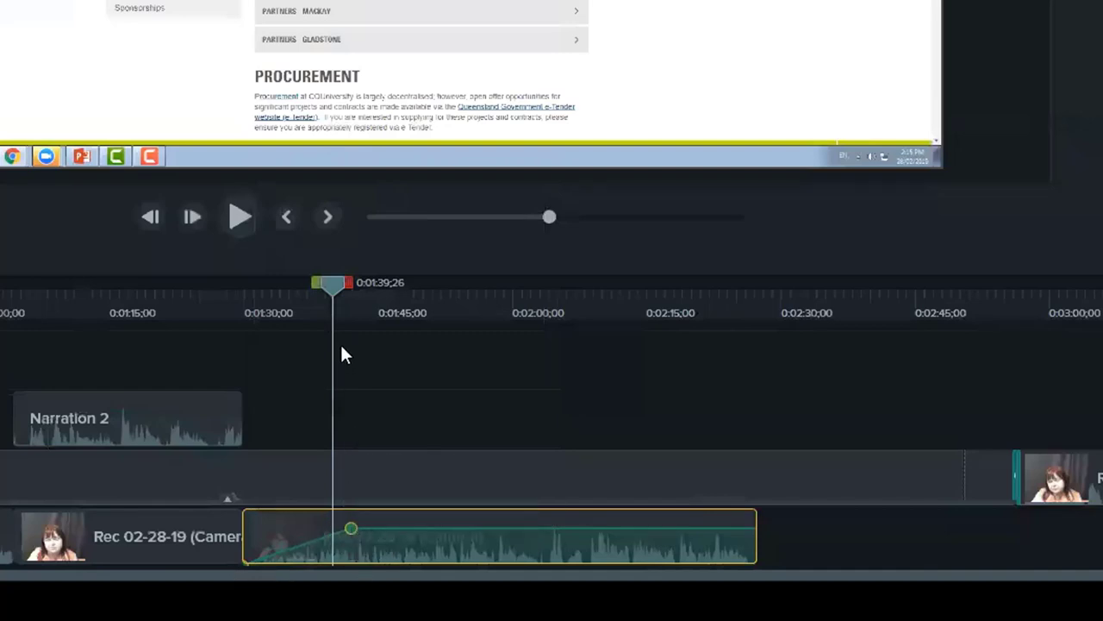
pyautogui.moveTo(325, 286); pyautogui.dragTo(249, 286)
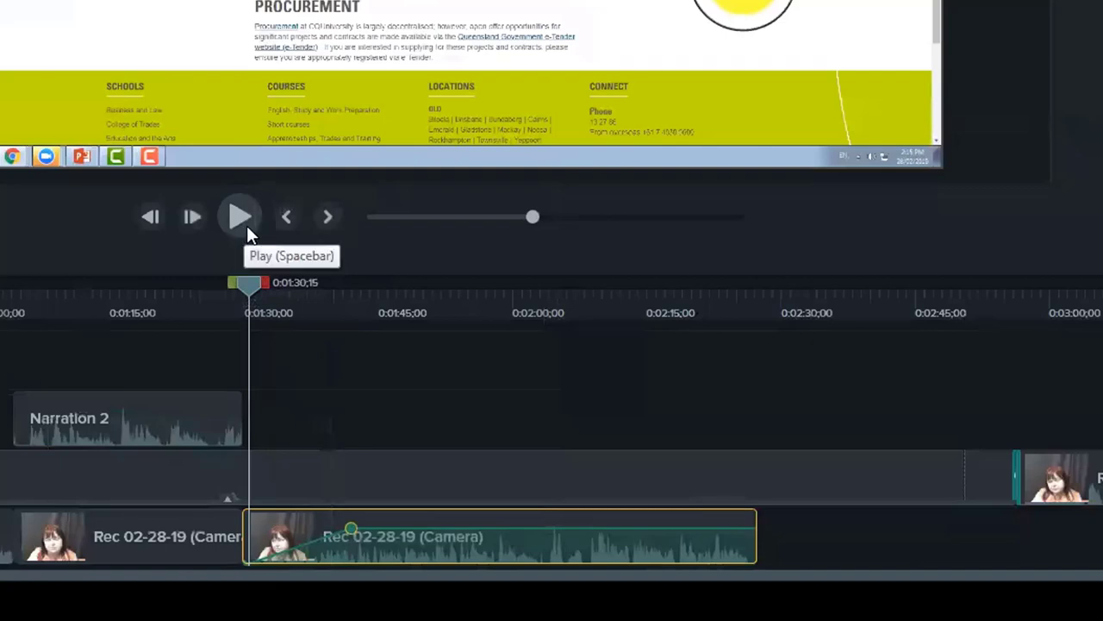
pyautogui.click(246, 225)
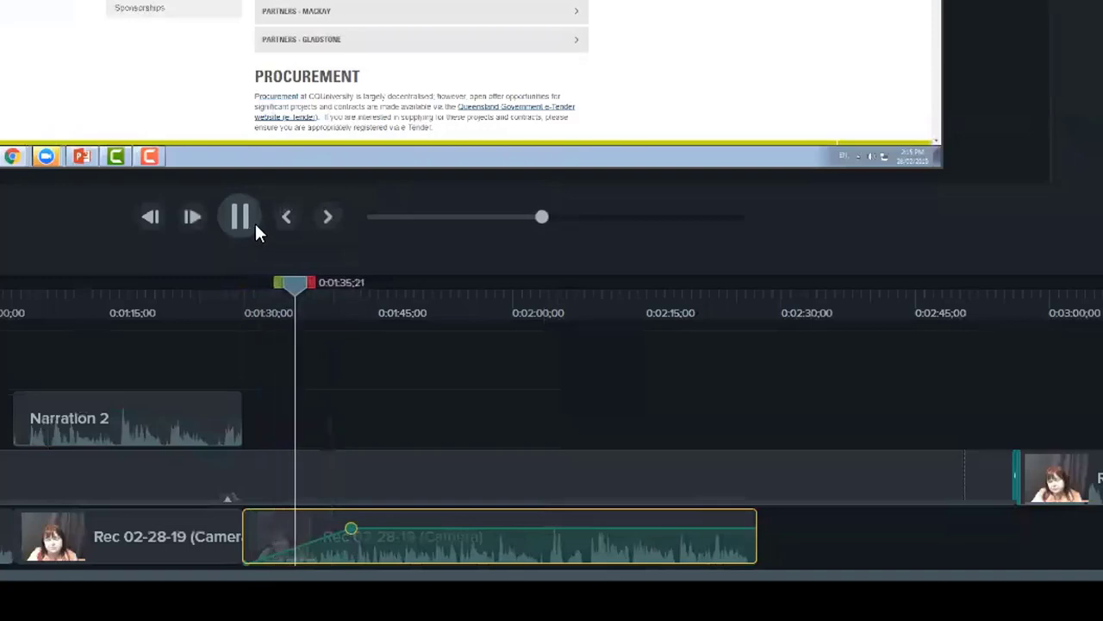
pyautogui.click(254, 221)
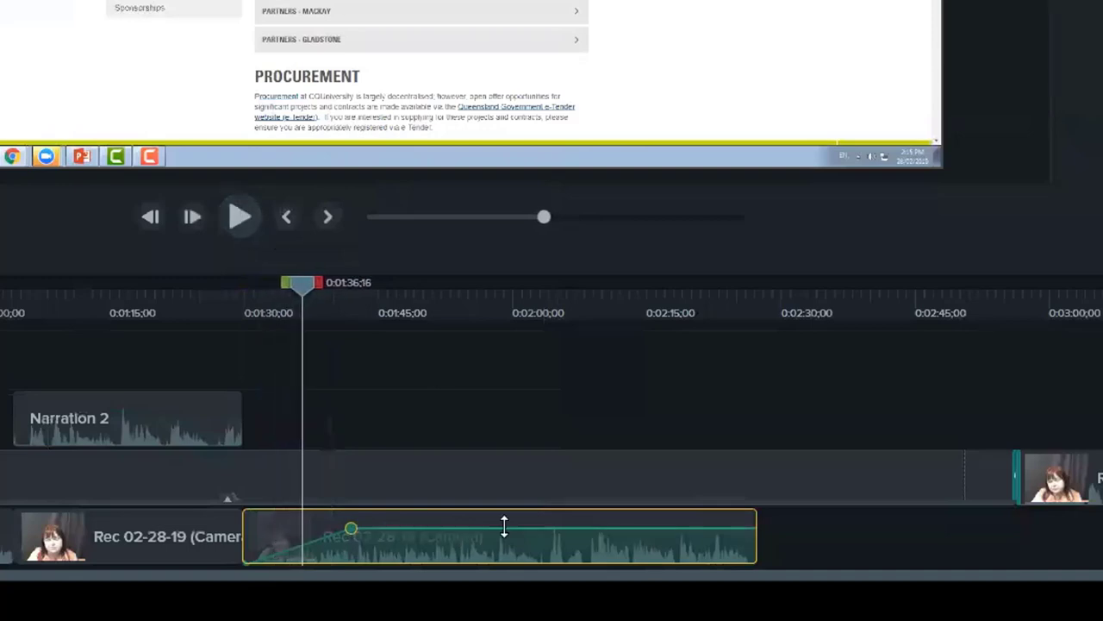
# Step: Add volume points between 1:58 and 2:01 and dip the camera audio to about 10%
pyautogui.click(529, 303)
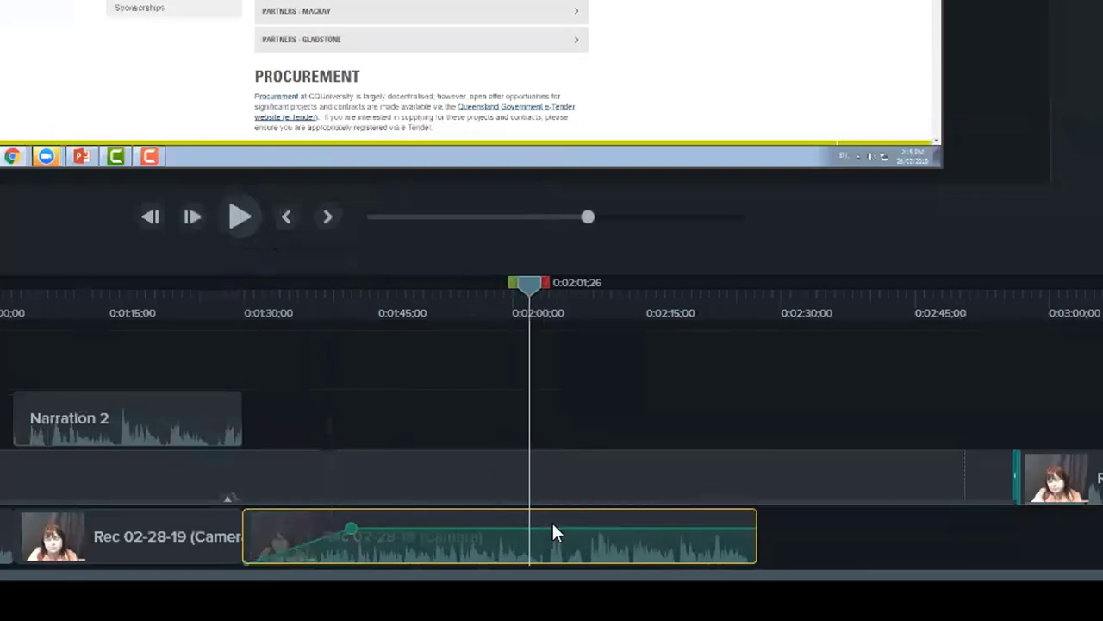
pyautogui.rightClick(554, 532)
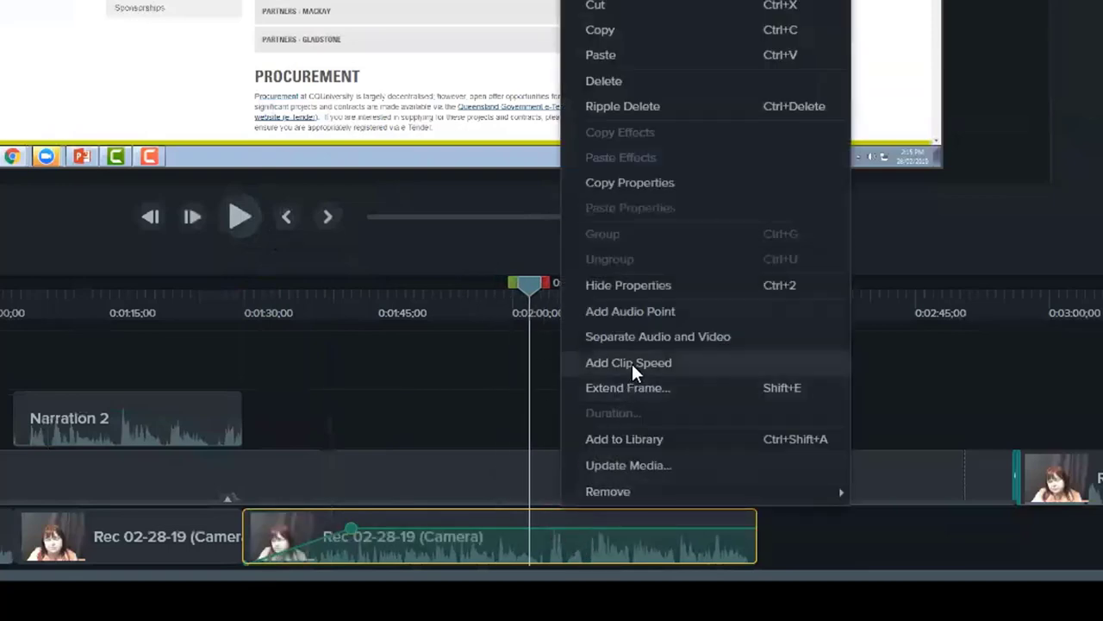
pyautogui.click(637, 311)
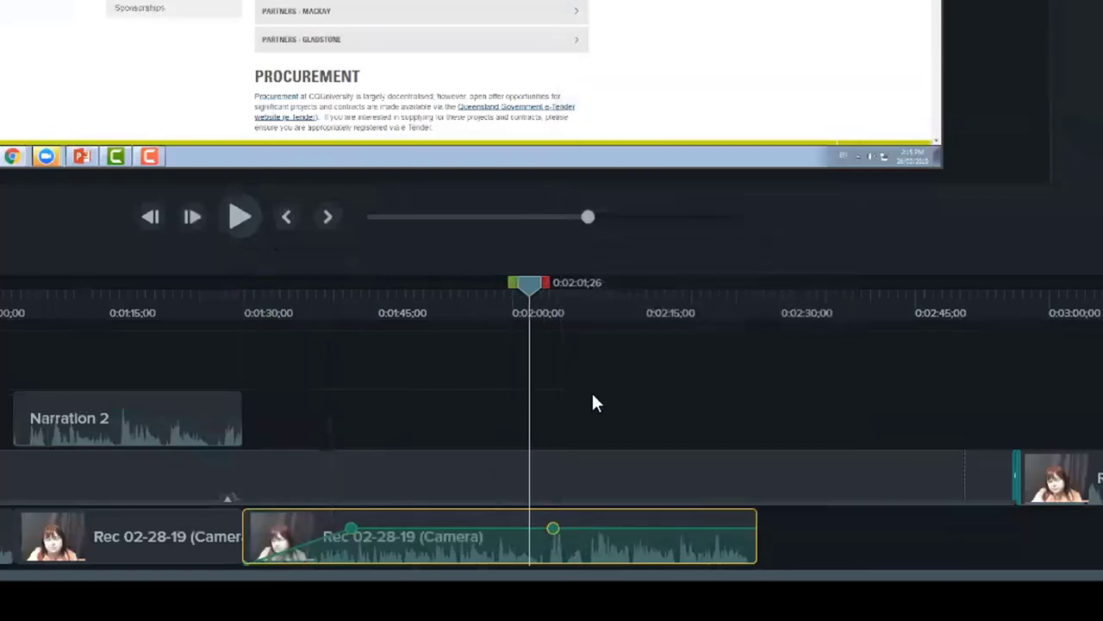
pyautogui.moveTo(531, 288); pyautogui.dragTo(506, 286)
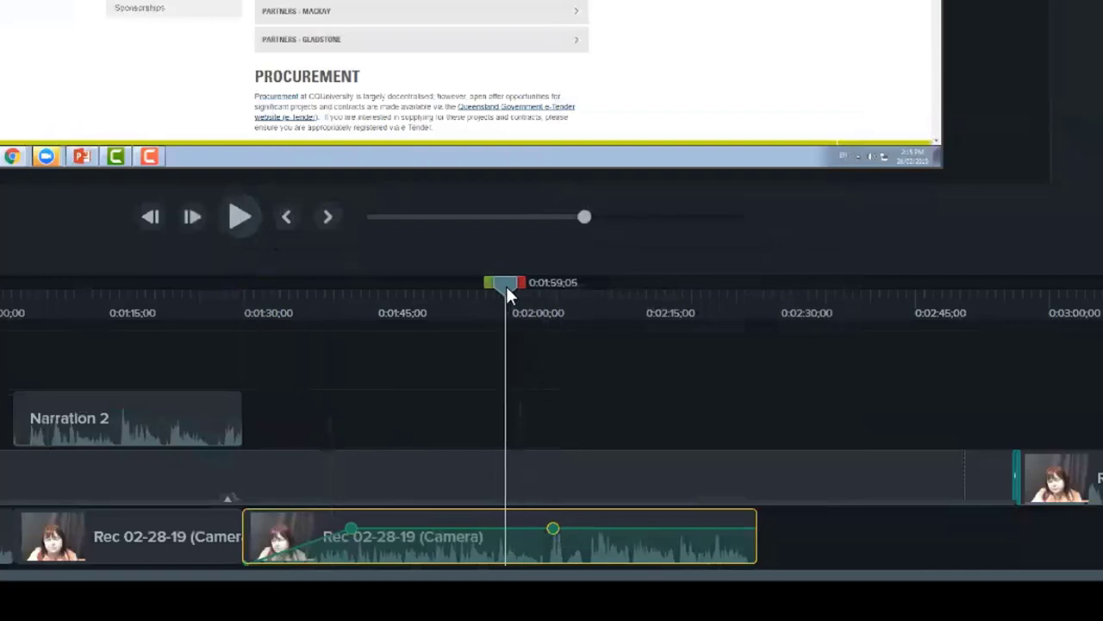
pyautogui.rightClick(505, 528)
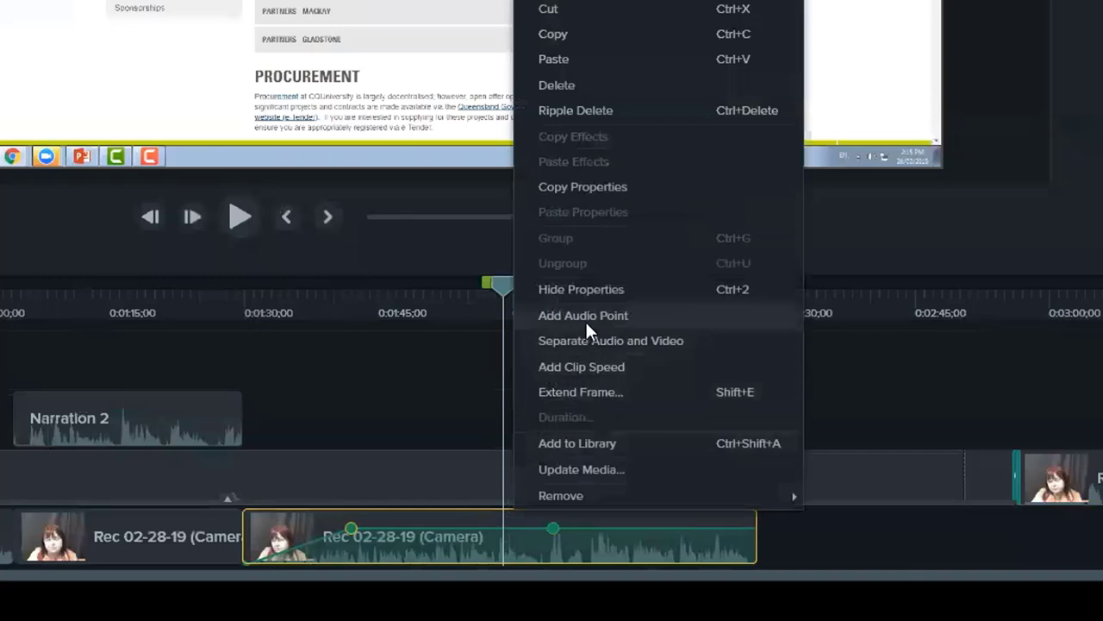
pyautogui.click(587, 318)
pyautogui.rightClick(522, 528)
pyautogui.click(617, 317)
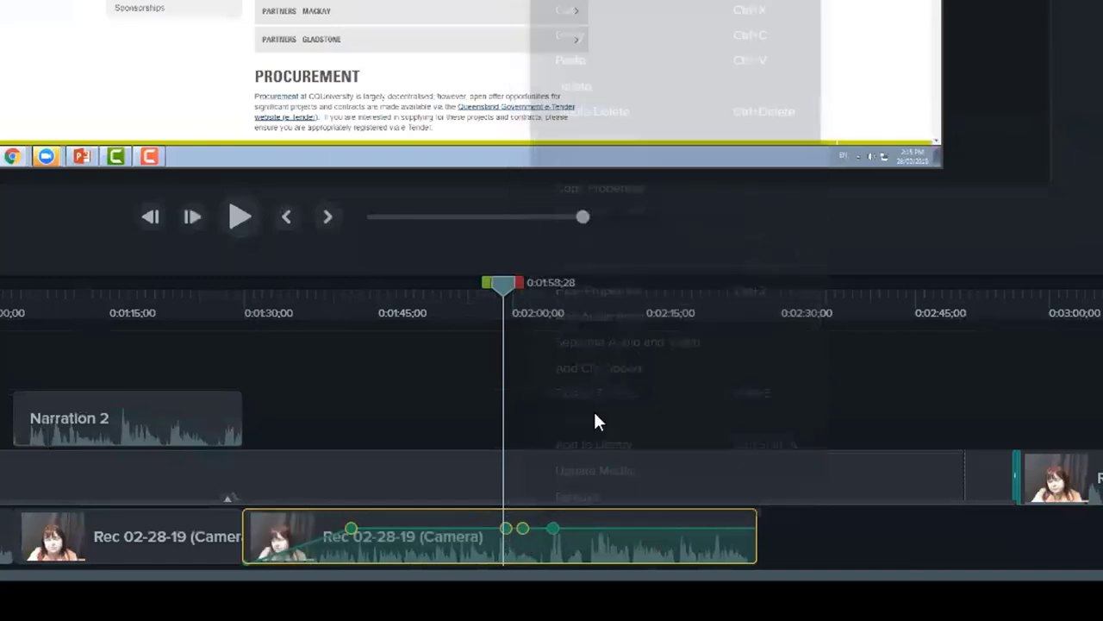
pyautogui.rightClick(542, 526)
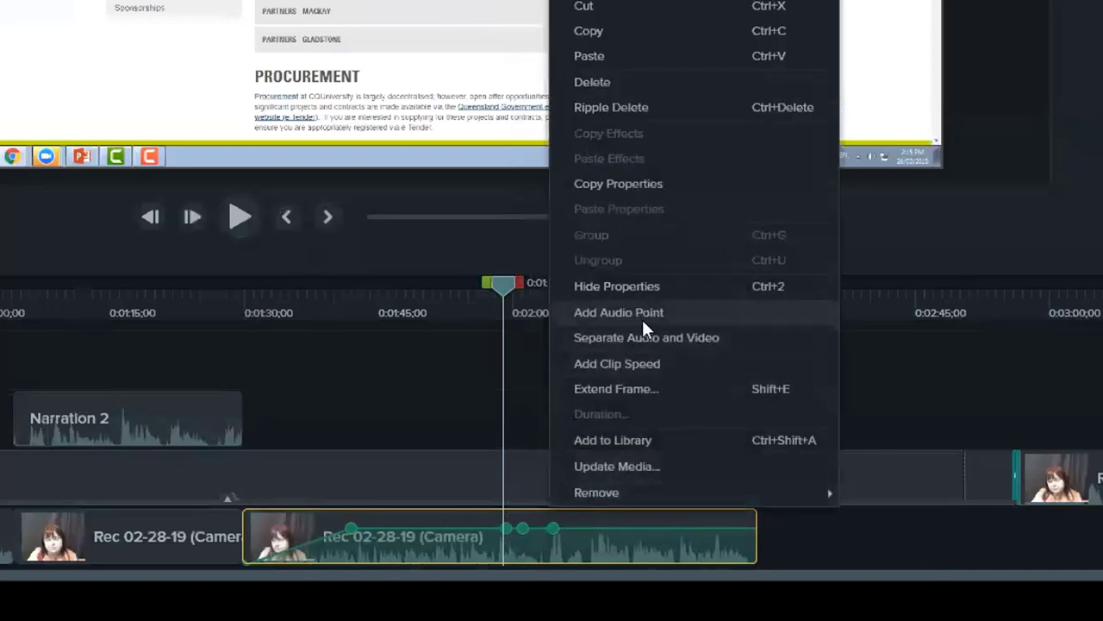
pyautogui.click(641, 317)
pyautogui.moveTo(521, 528); pyautogui.dragTo(551, 576)
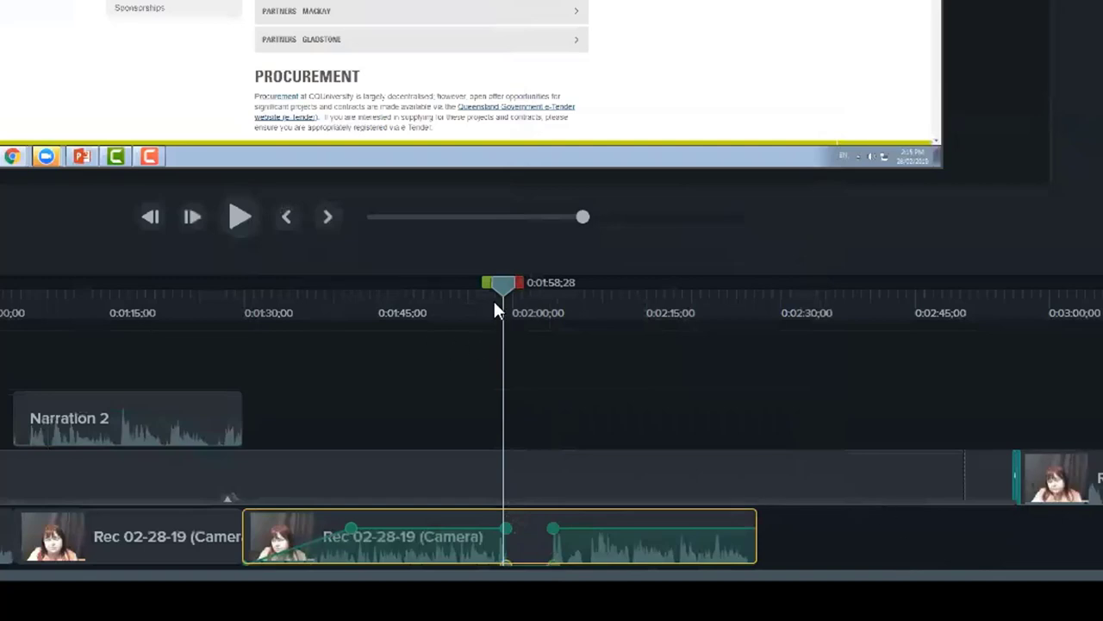
pyautogui.moveTo(500, 292); pyautogui.dragTo(5, 289)
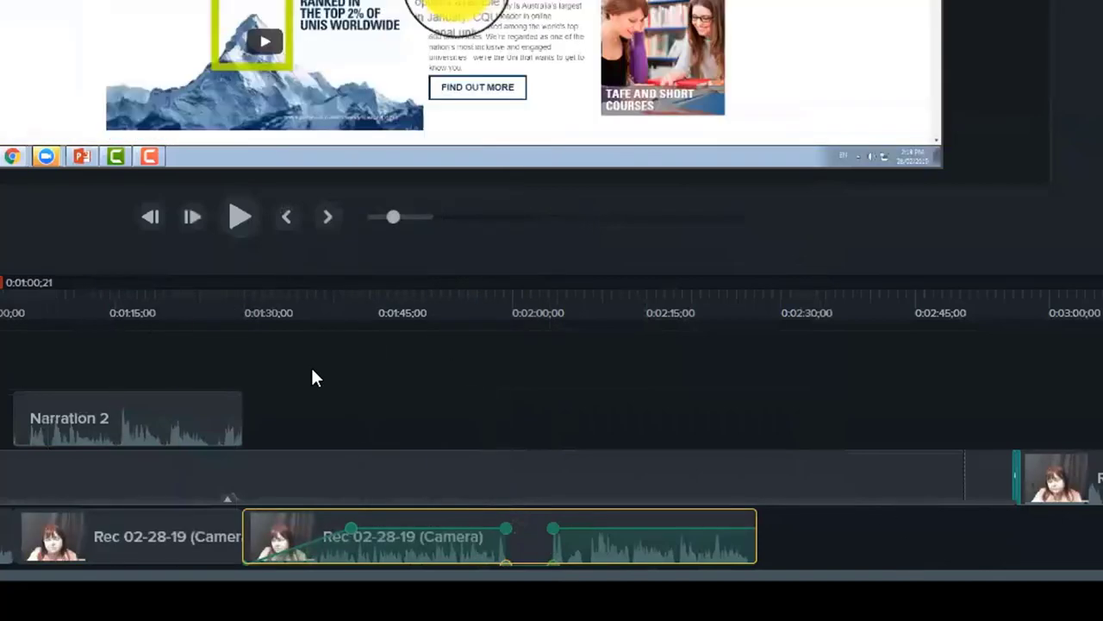
# Step: Delete every clip from the timeline with Ctrl+A and return the playhead to 0:00
pyautogui.click(687, 374)
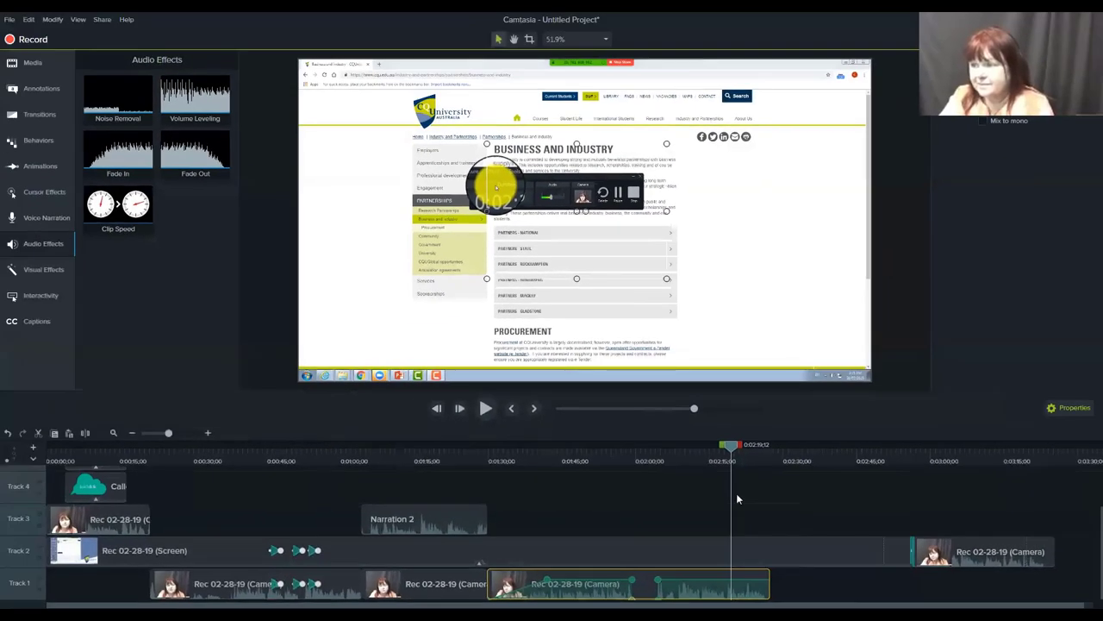
pyautogui.click(1064, 586)
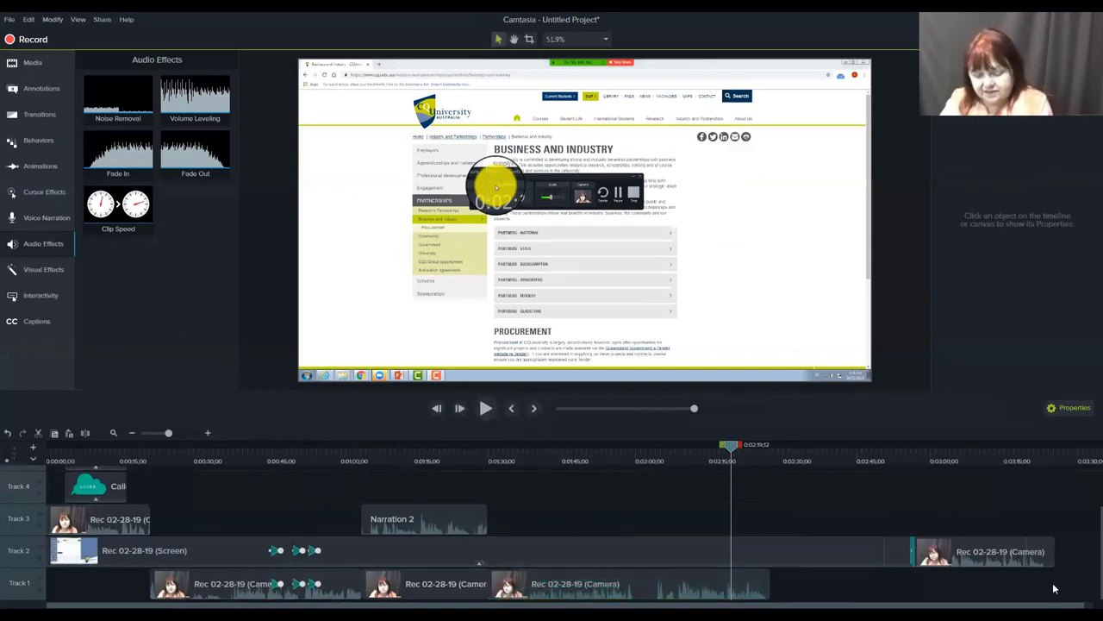
pyautogui.hotkey('ctrl', 'a')
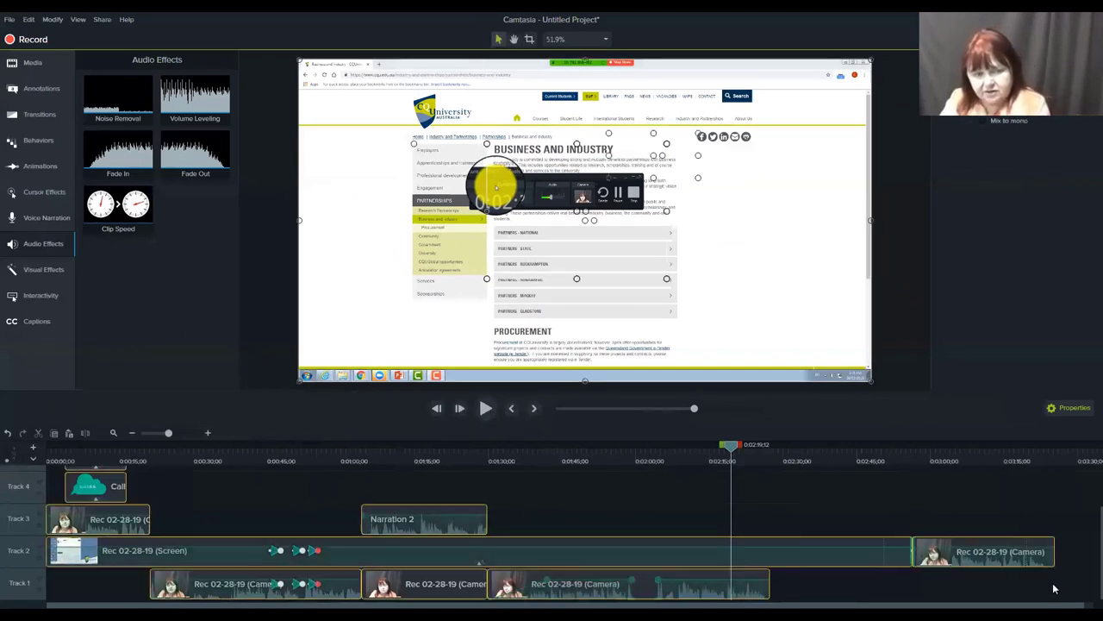
pyautogui.press('Delete')
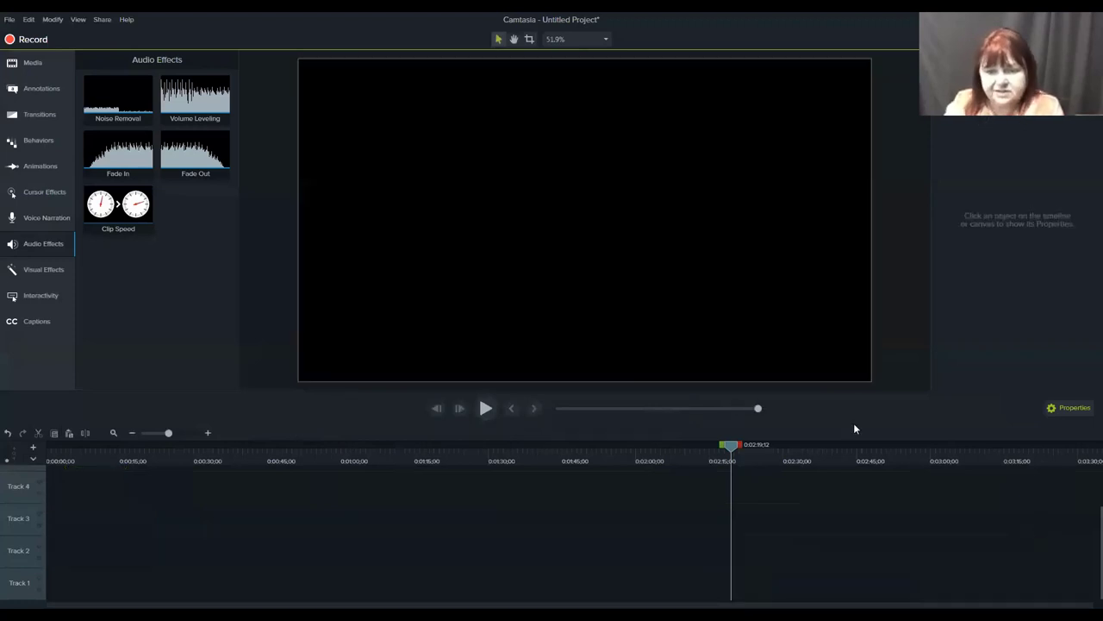
pyautogui.moveTo(733, 445); pyautogui.dragTo(37, 537)
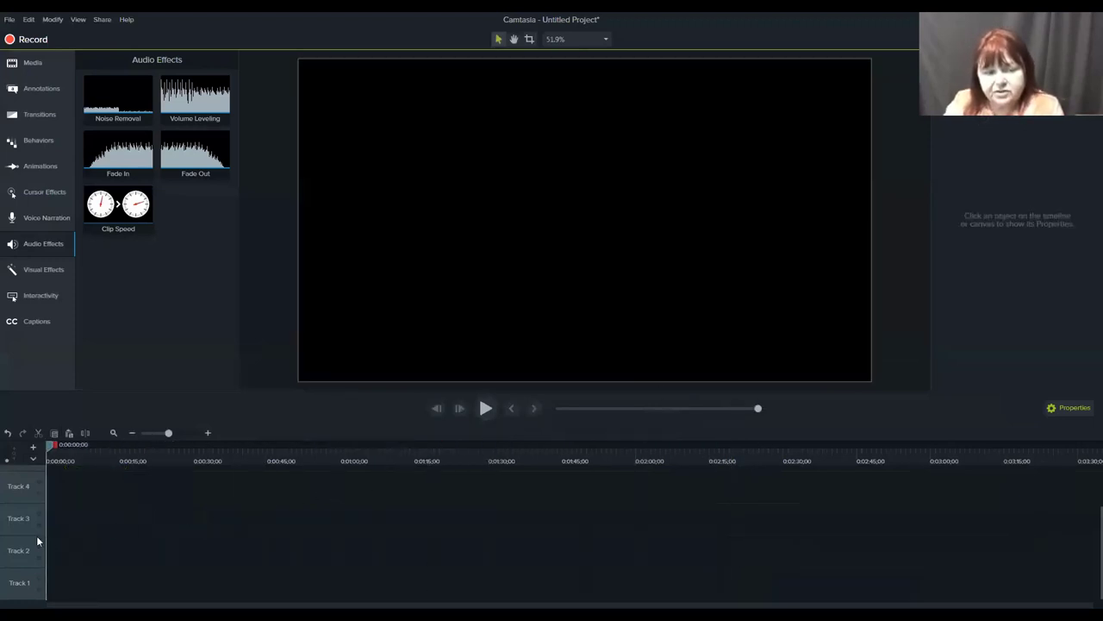
# Step: Browse the media bin, then show the Visual Effects presets
pyautogui.click(33, 62)
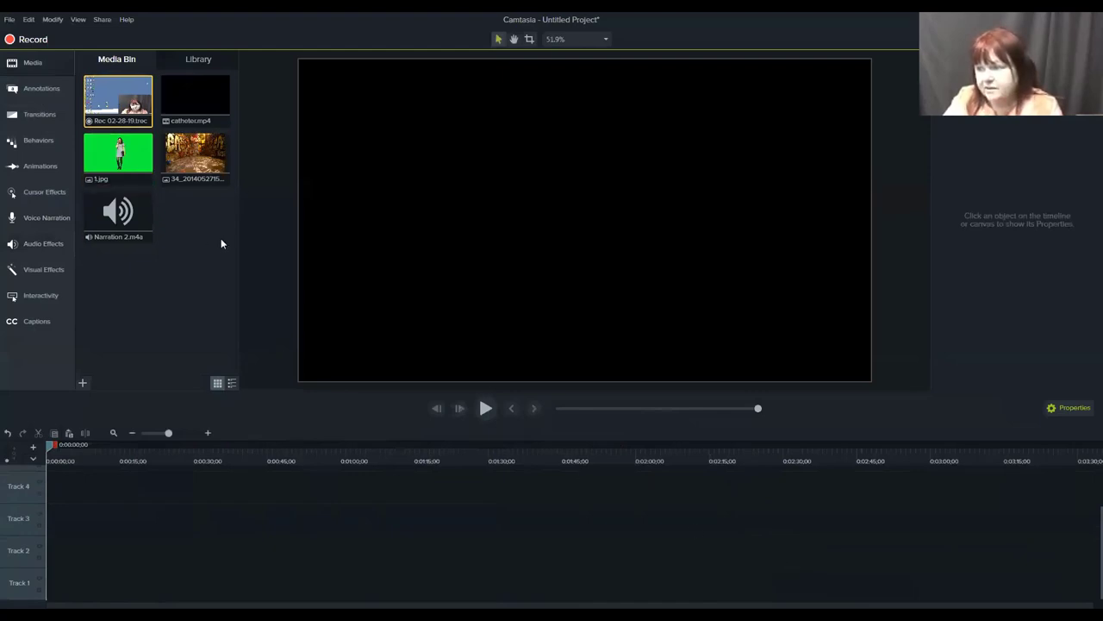
pyautogui.click(182, 263)
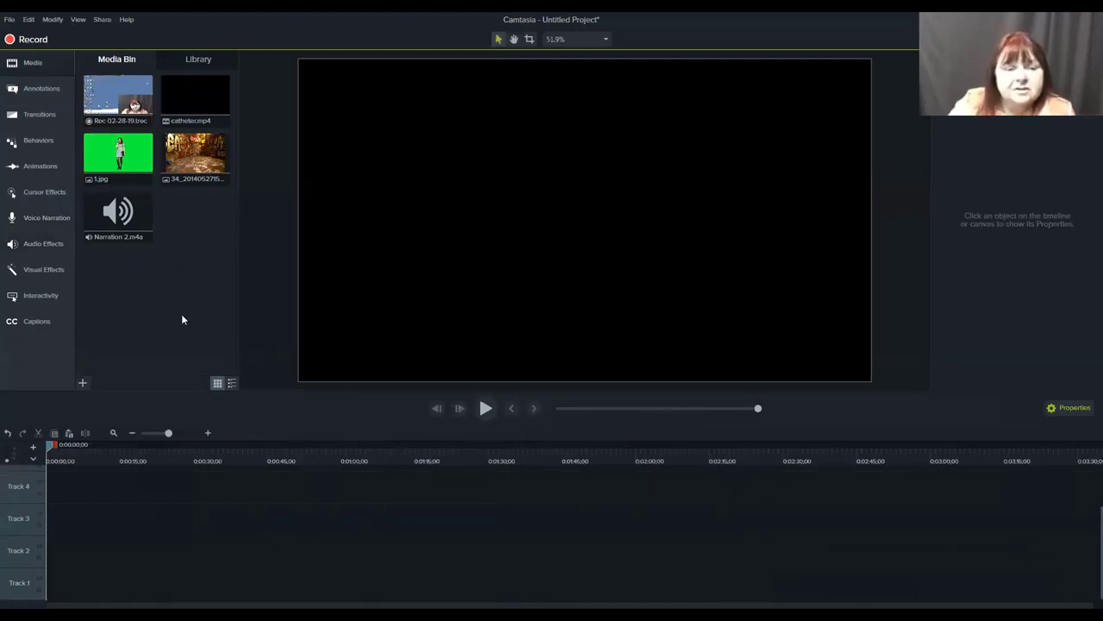
pyautogui.click(48, 271)
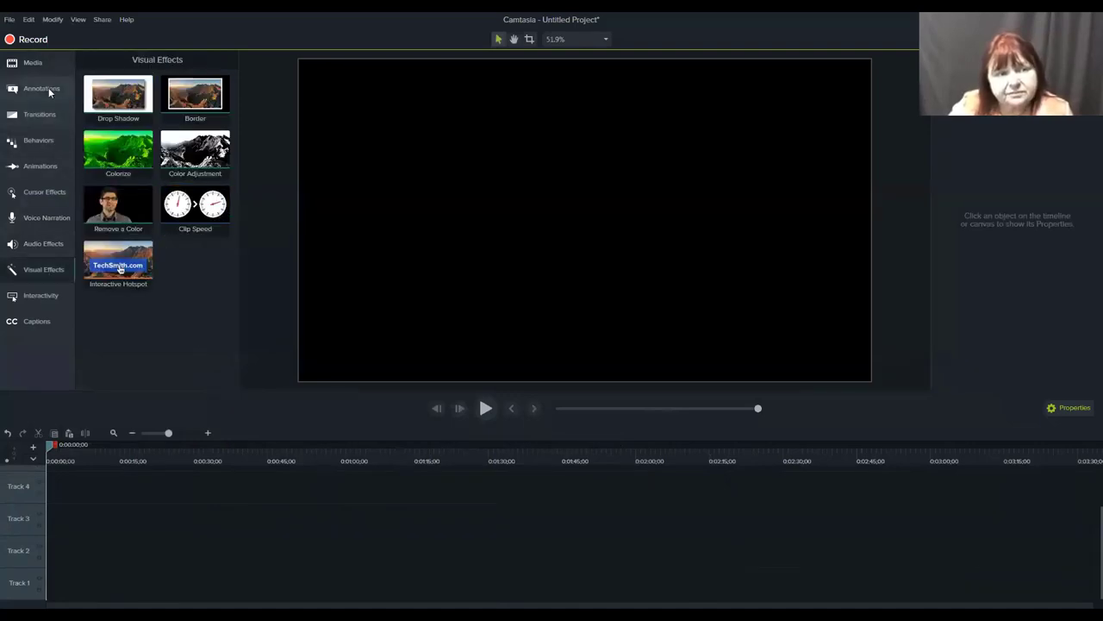
# Step: Place the graffiti image on Track 2, stretch it to fill the canvas, and add 1.jpg on Track 3
pyautogui.click(33, 62)
pyautogui.moveTo(209, 169); pyautogui.dragTo(750, 552)
pyautogui.click(391, 464)
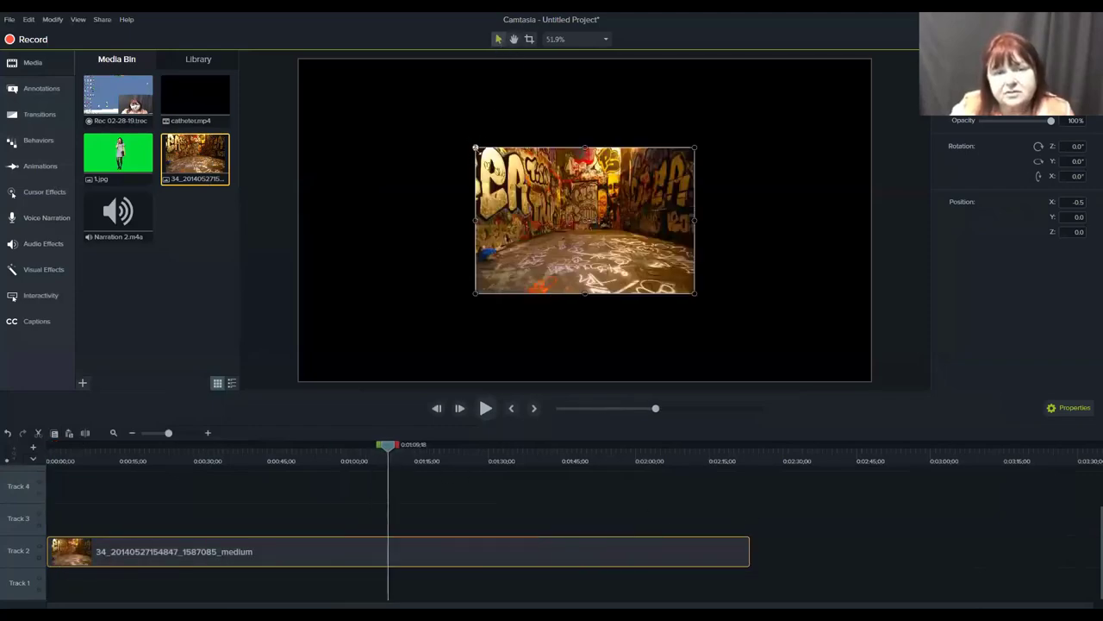
pyautogui.moveTo(475, 149); pyautogui.dragTo(300, 58)
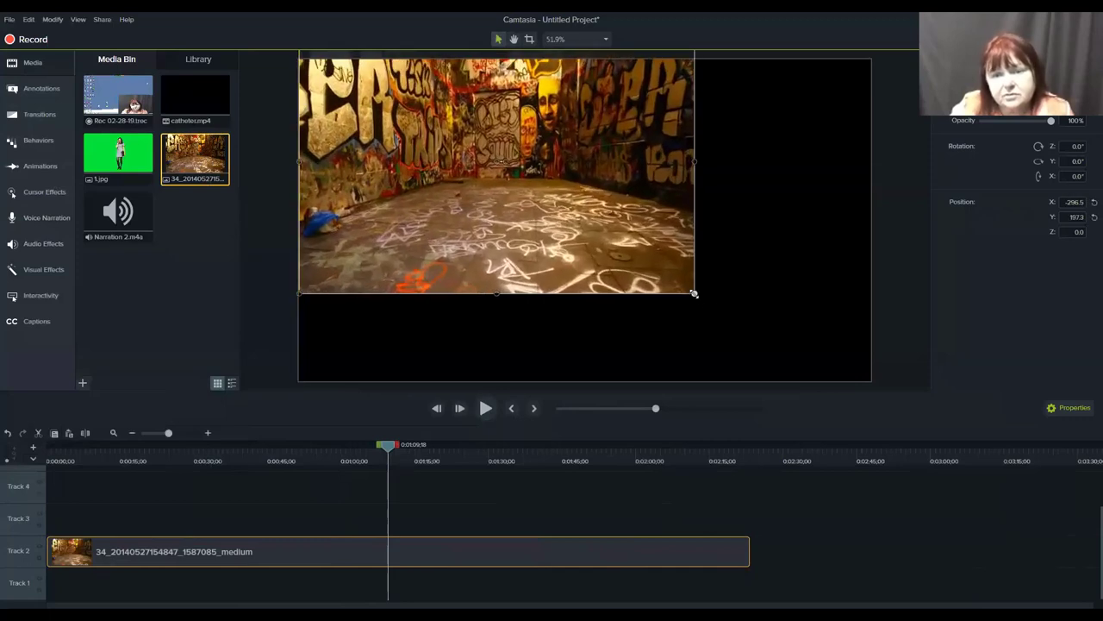
pyautogui.moveTo(694, 293); pyautogui.dragTo(879, 382)
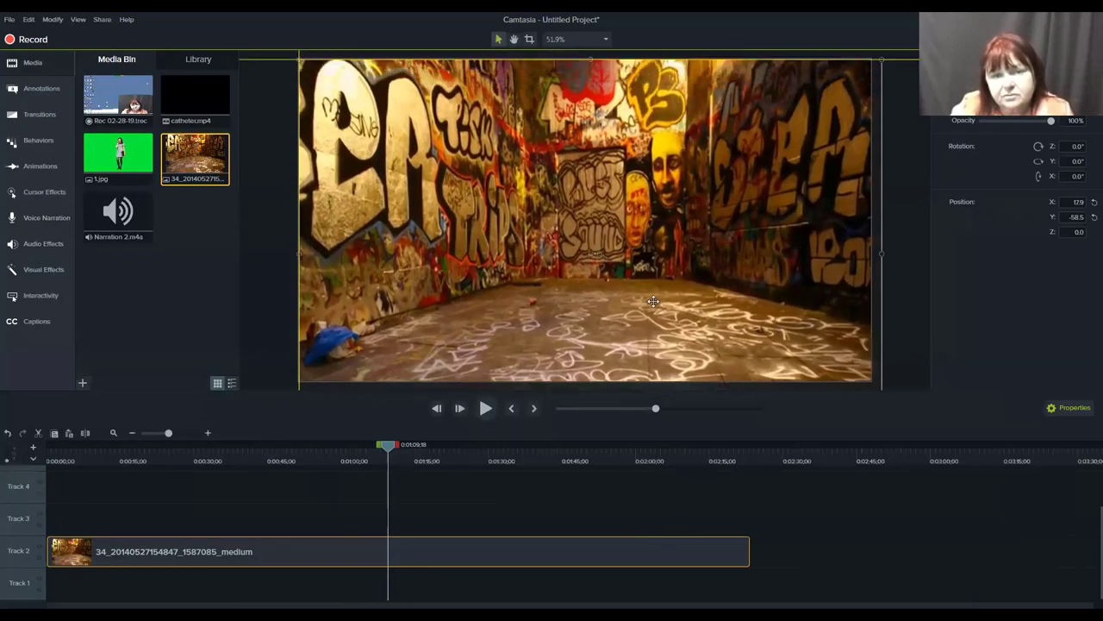
pyautogui.moveTo(387, 445); pyautogui.dragTo(297, 444)
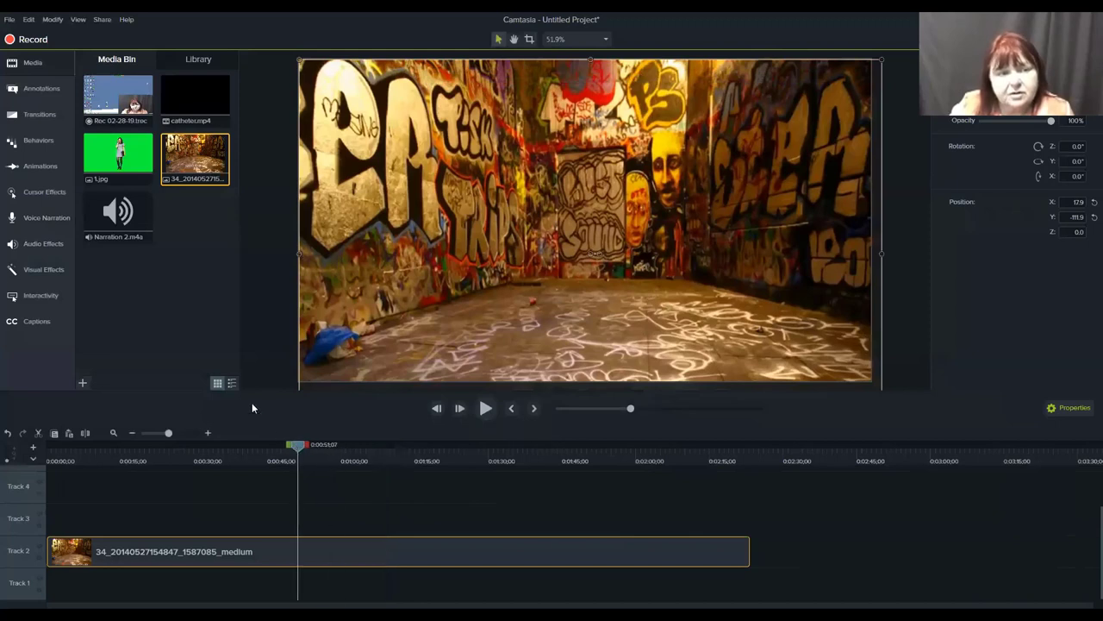
pyautogui.moveTo(118, 157); pyautogui.dragTo(719, 508)
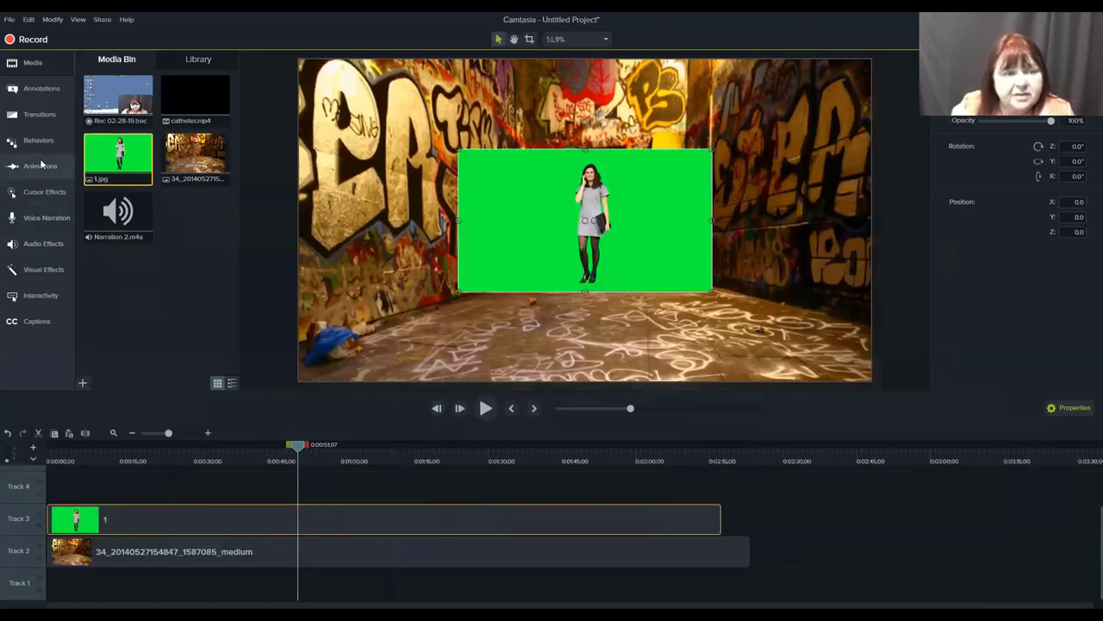
# Step: Apply Remove a Color to 1.jpg, sample the green backdrop as the colour, and enlarge the woman
pyautogui.click(38, 270)
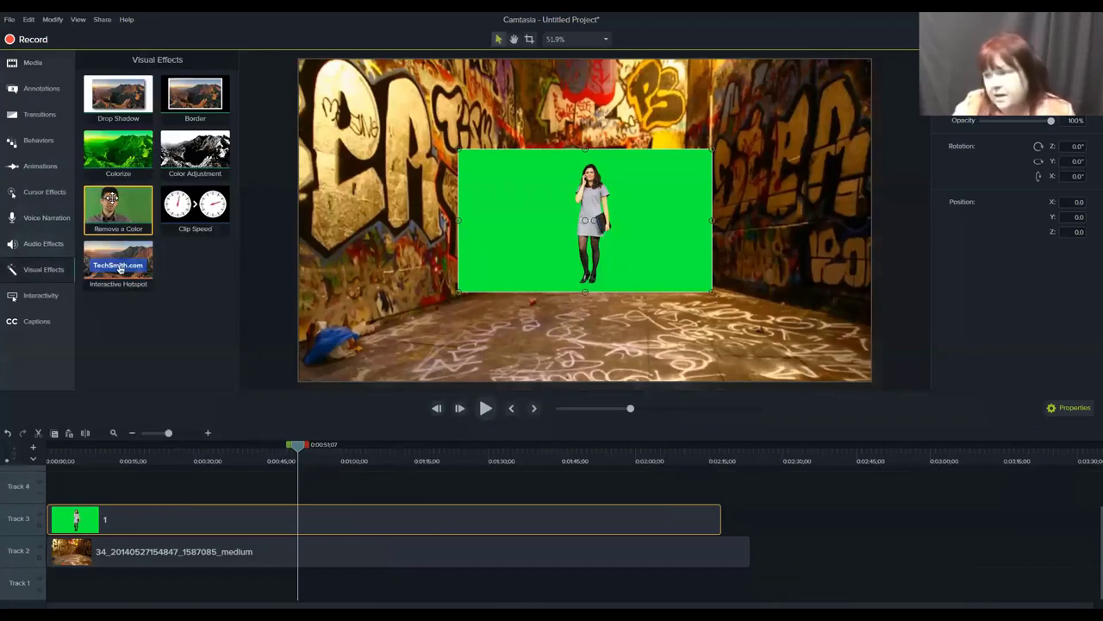
pyautogui.moveTo(110, 198); pyautogui.dragTo(319, 518)
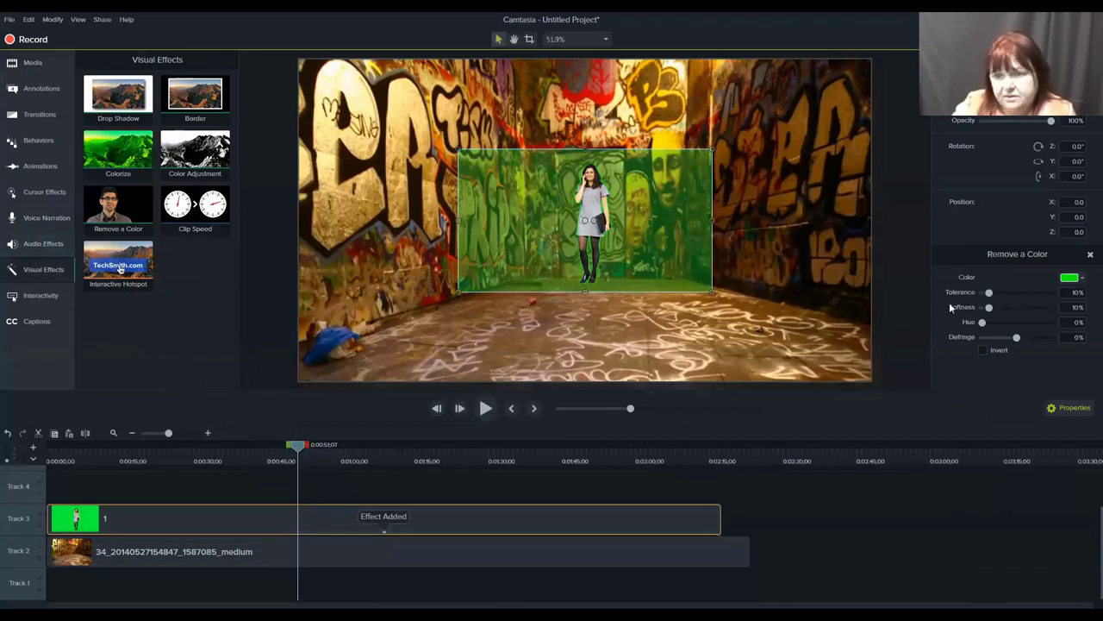
pyautogui.click(1071, 277)
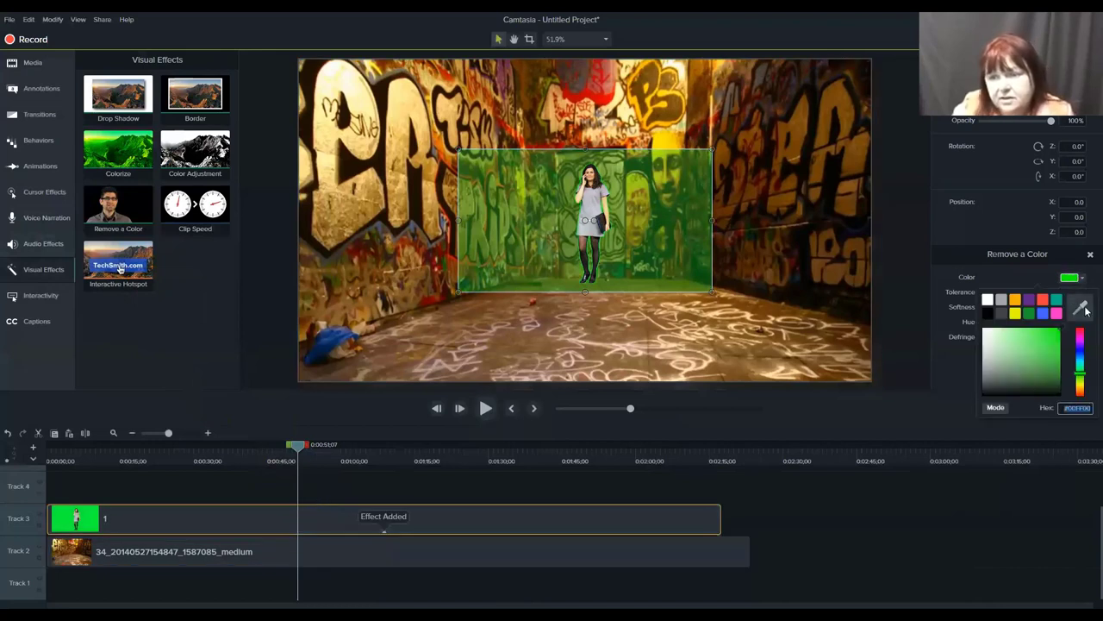
pyautogui.click(1082, 309)
pyautogui.click(616, 222)
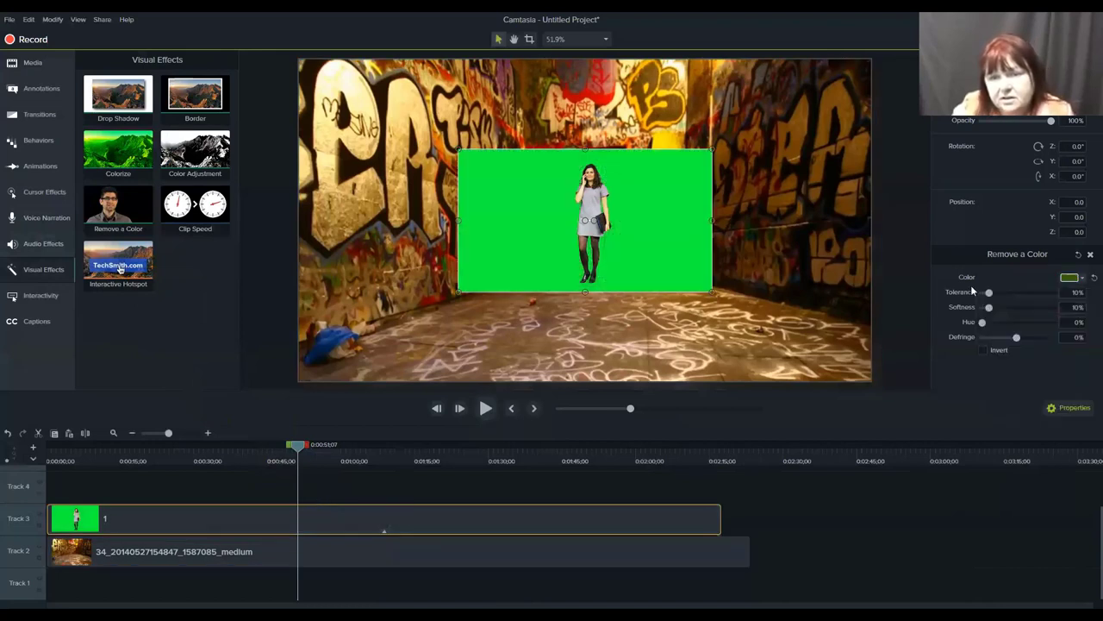
pyautogui.click(1072, 277)
pyautogui.click(1082, 306)
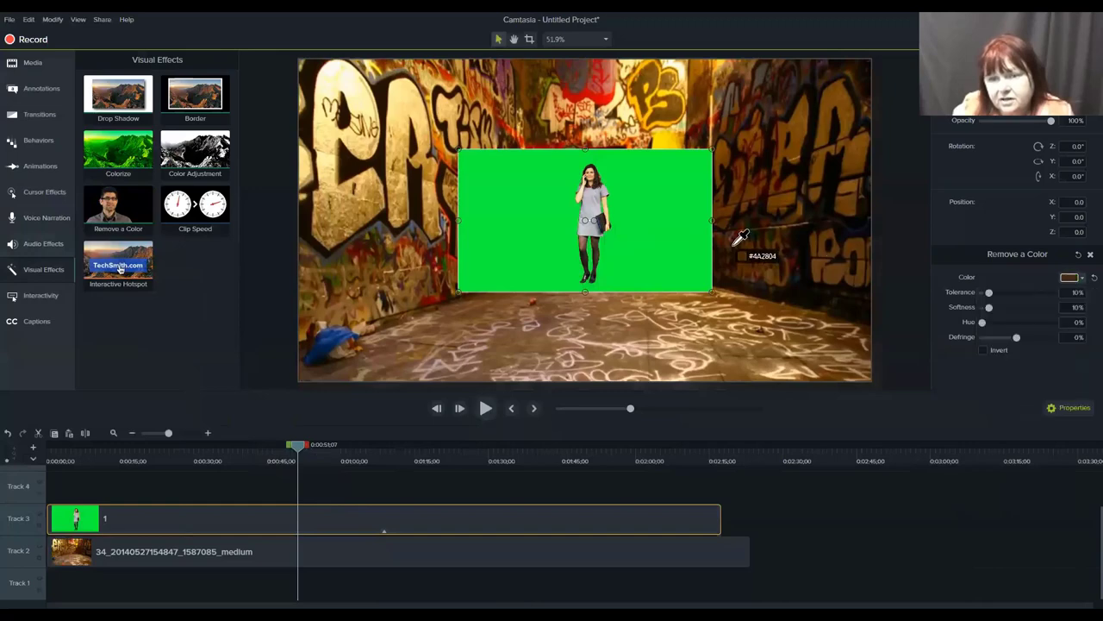
pyautogui.click(661, 250)
pyautogui.moveTo(457, 292); pyautogui.dragTo(201, 406)
# Step: Set the key to 48% tolerance and 17% softness, then enlarge and centre the woman
pyautogui.moveTo(476, 218); pyautogui.dragTo(585, 138)
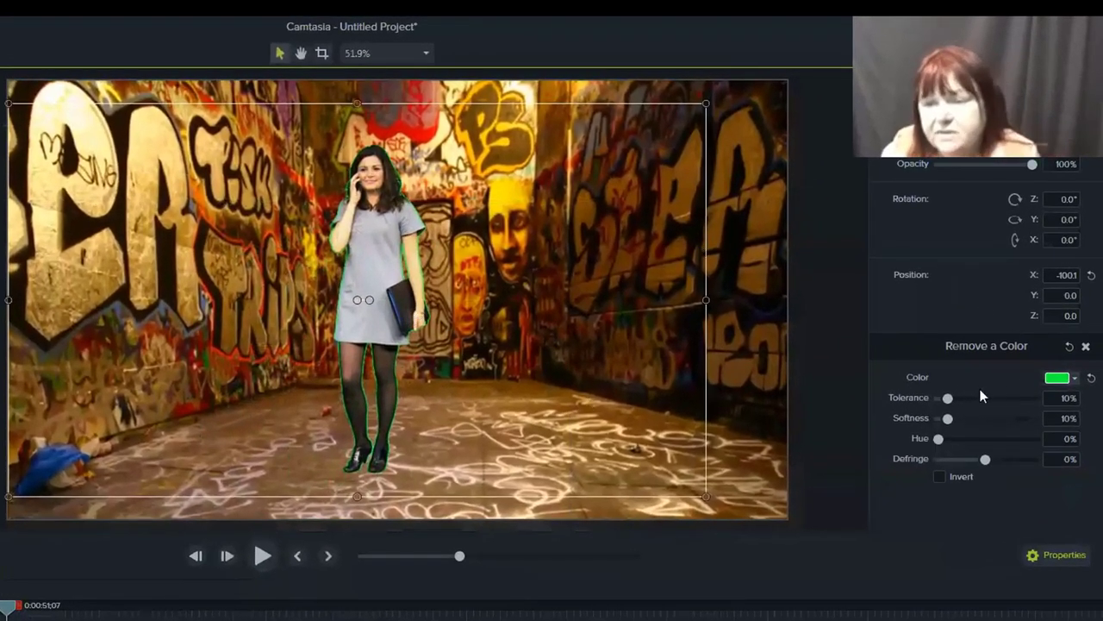
pyautogui.moveTo(946, 399); pyautogui.dragTo(961, 418)
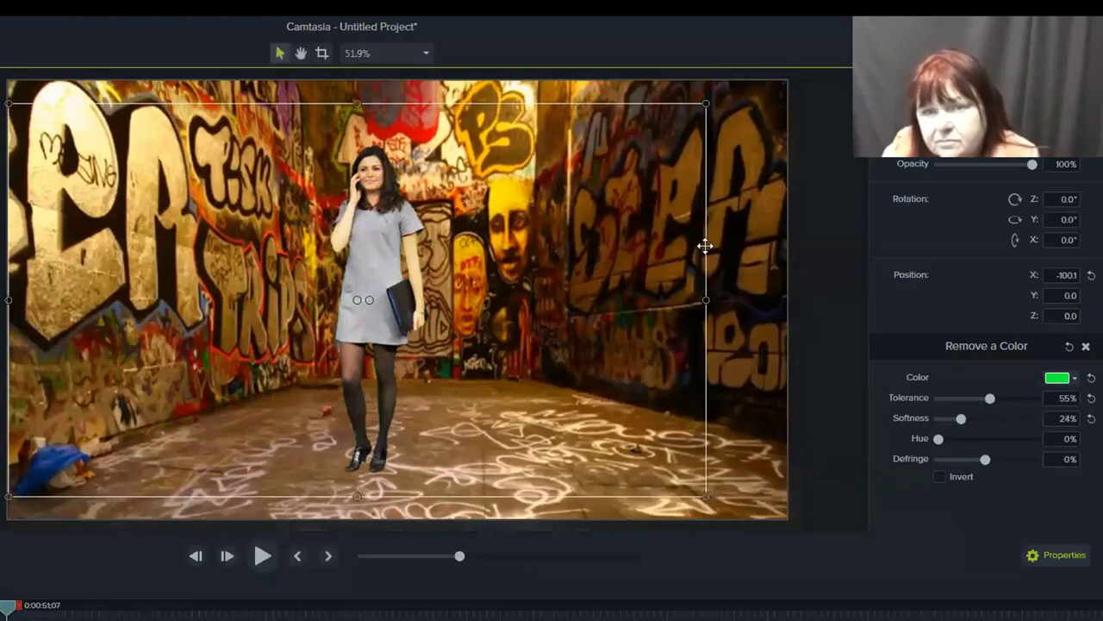
pyautogui.moveTo(609, 268); pyautogui.dragTo(697, 295)
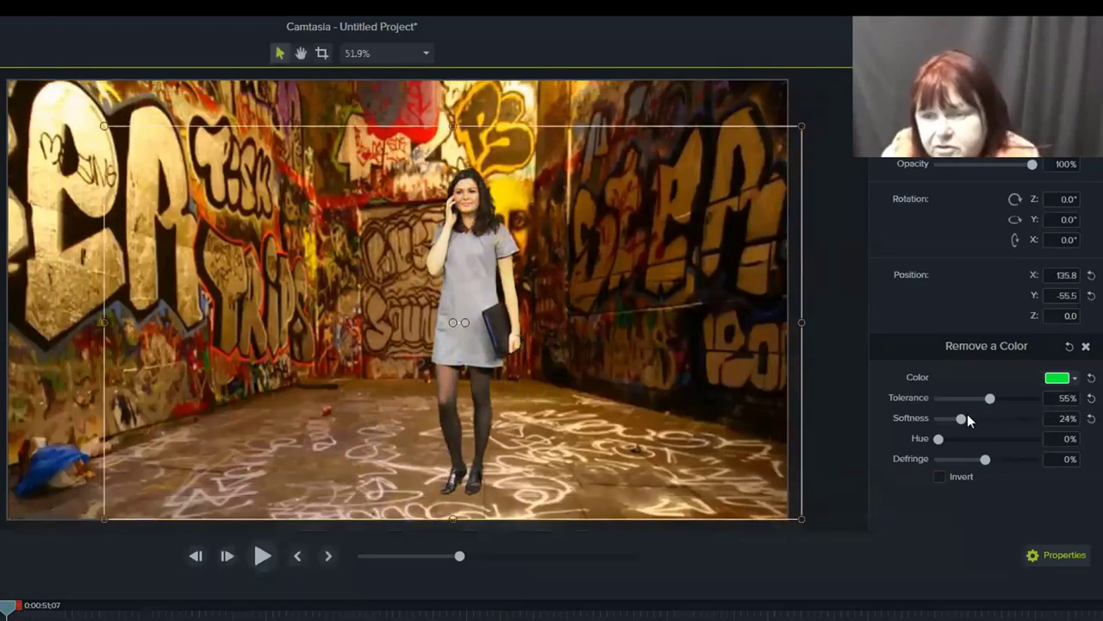
pyautogui.moveTo(963, 418); pyautogui.dragTo(955, 419)
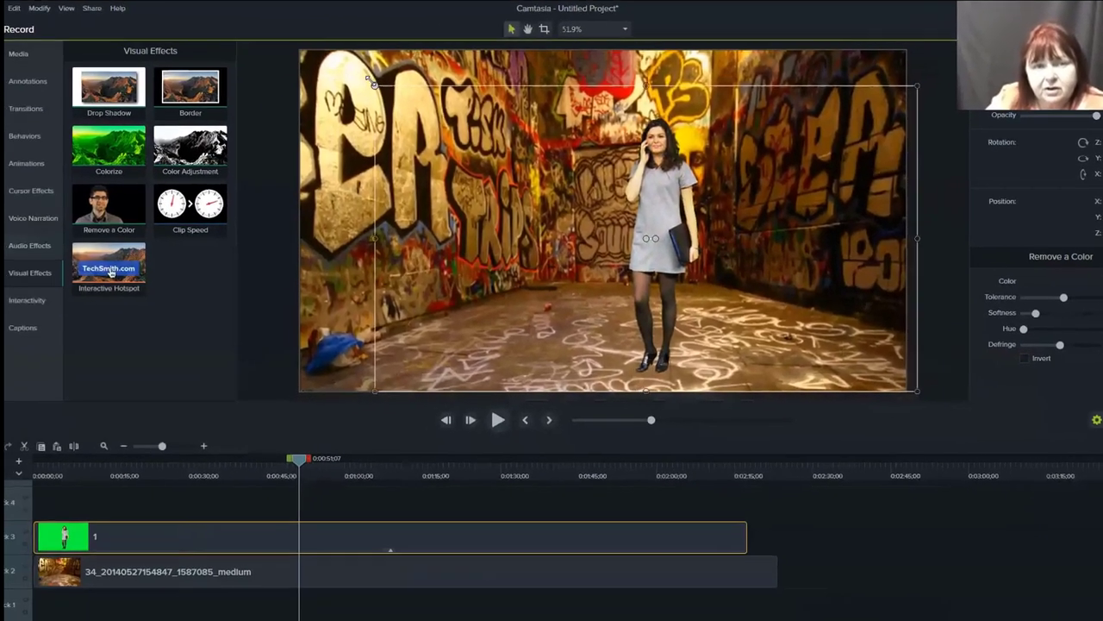
pyautogui.moveTo(372, 82); pyautogui.dragTo(254, 39)
pyautogui.moveTo(586, 191); pyautogui.dragTo(712, 214)
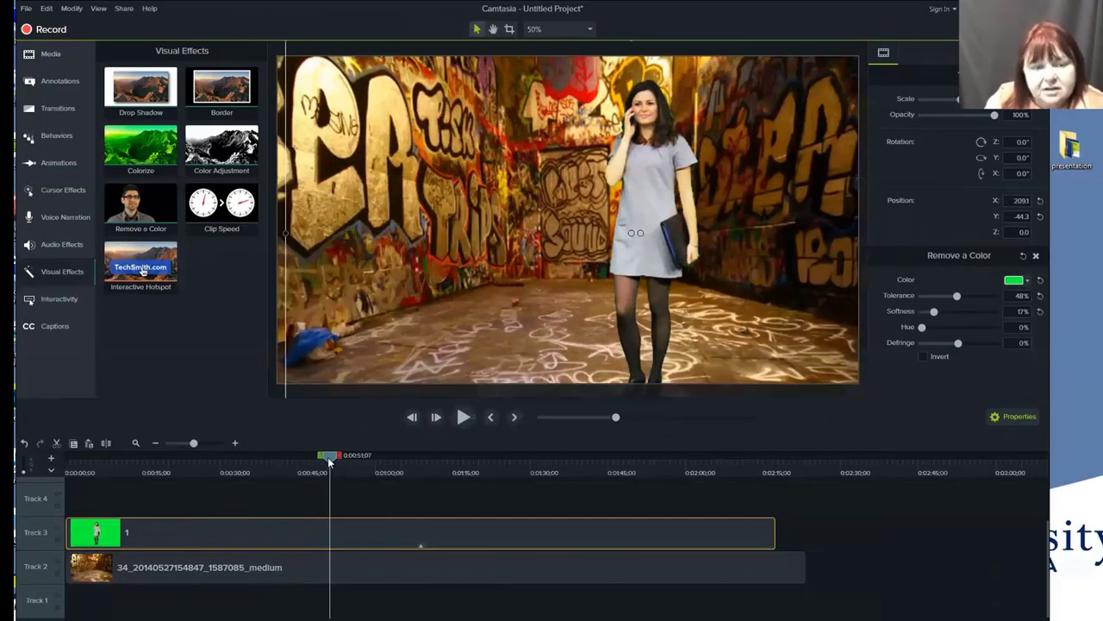
pyautogui.moveTo(329, 458); pyautogui.dragTo(355, 459)
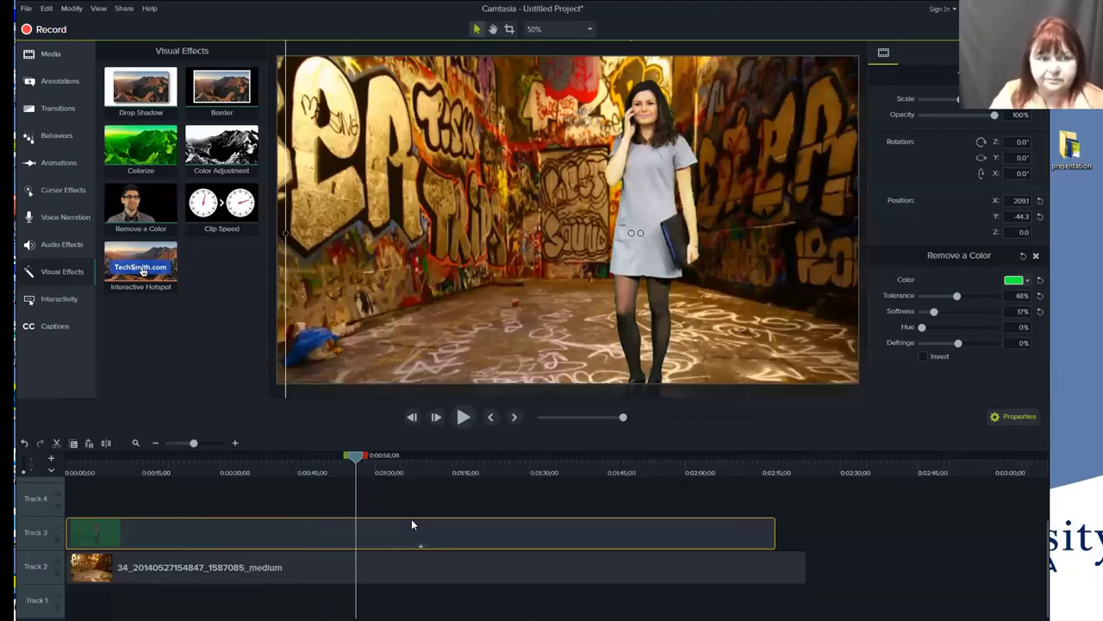
pyautogui.click(51, 299)
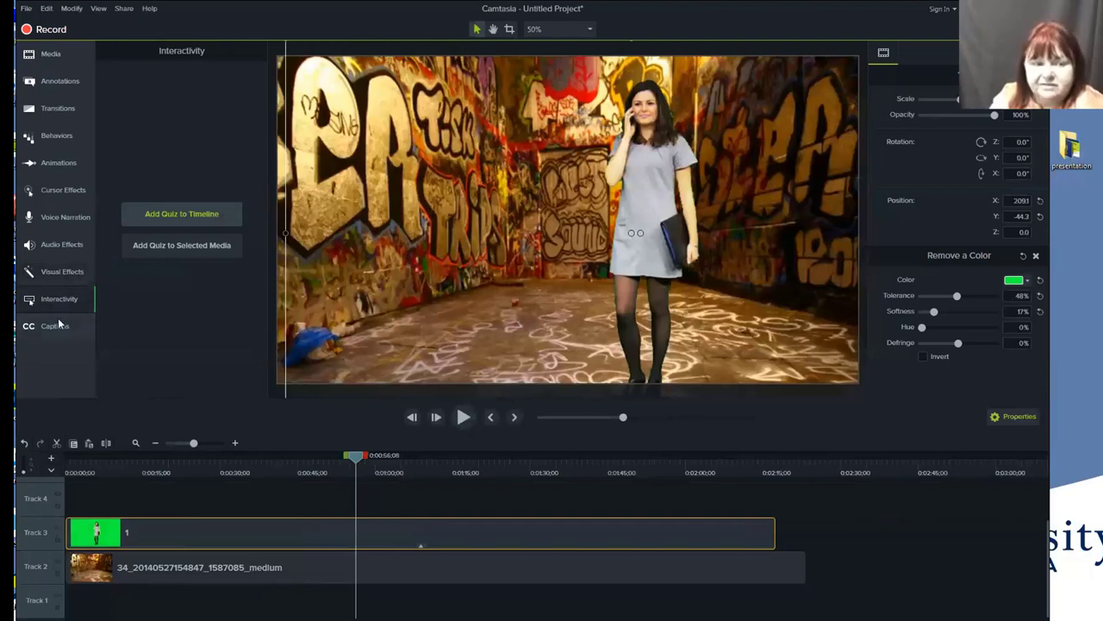
pyautogui.click(51, 326)
pyautogui.click(59, 305)
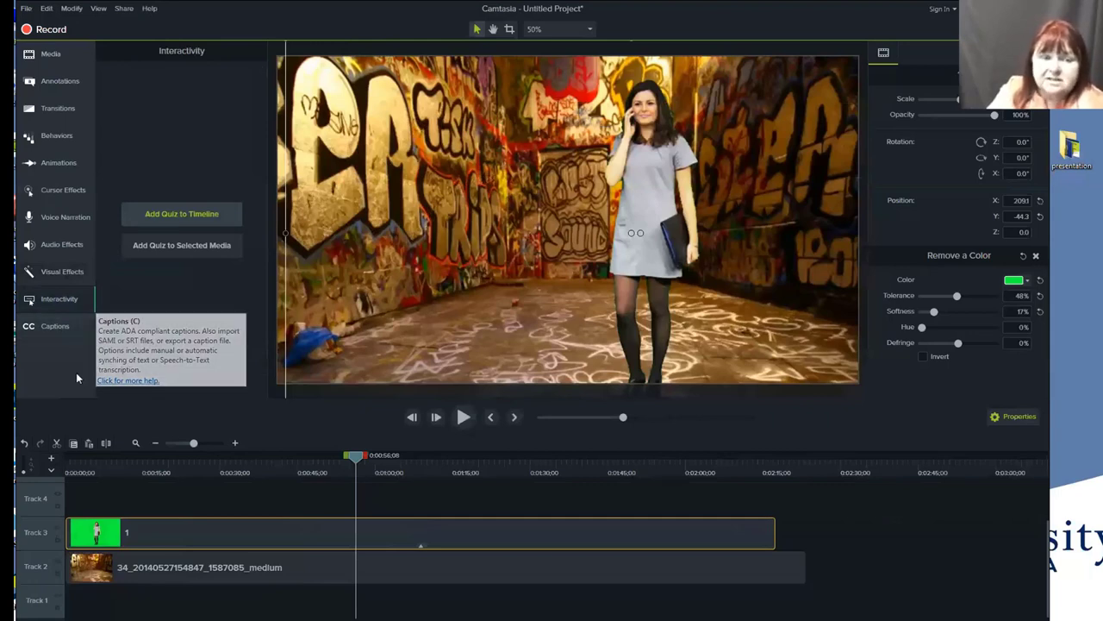
pyautogui.click(60, 272)
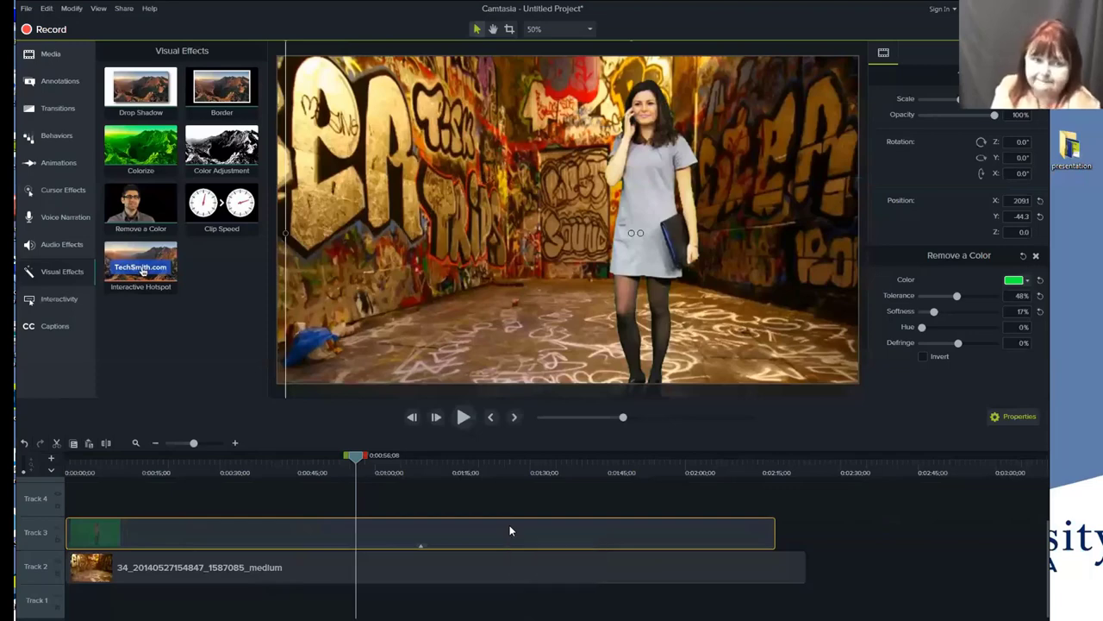
pyautogui.moveTo(357, 455); pyautogui.dragTo(69, 455)
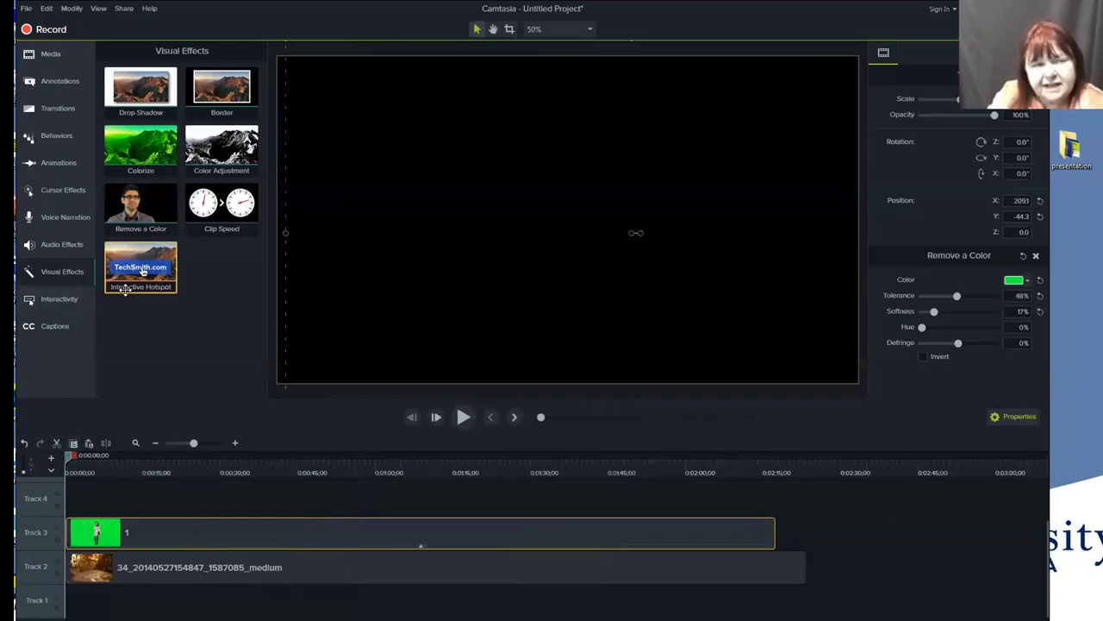
pyautogui.click(179, 472)
pyautogui.click(329, 473)
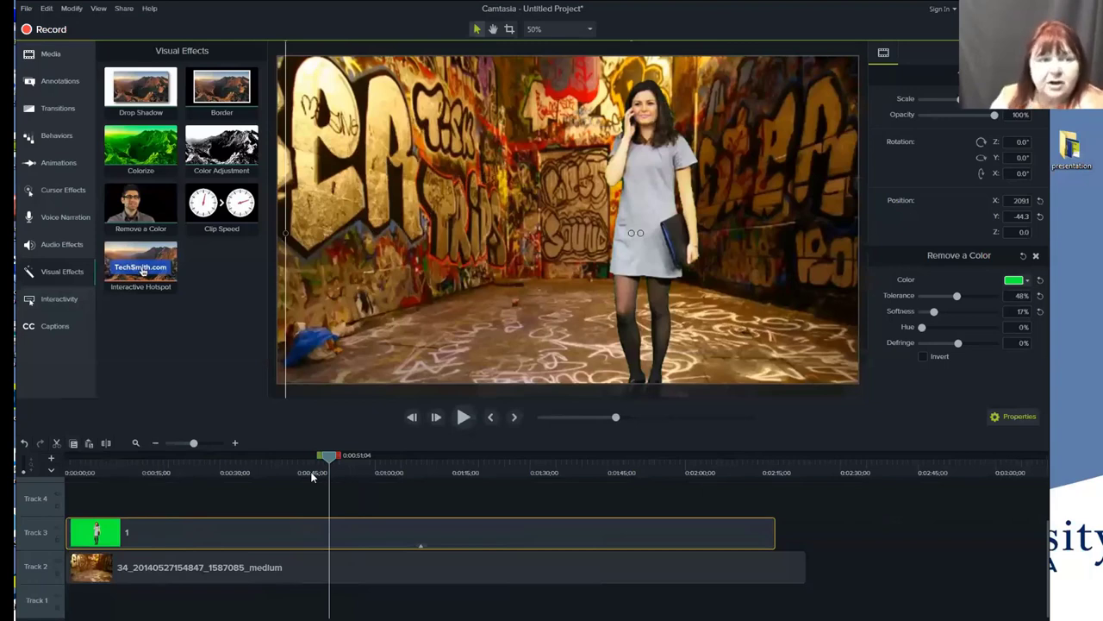
# Step: Preview asimpleway from the Library's Music Tracks folder and place it on Track 1
pyautogui.click(50, 54)
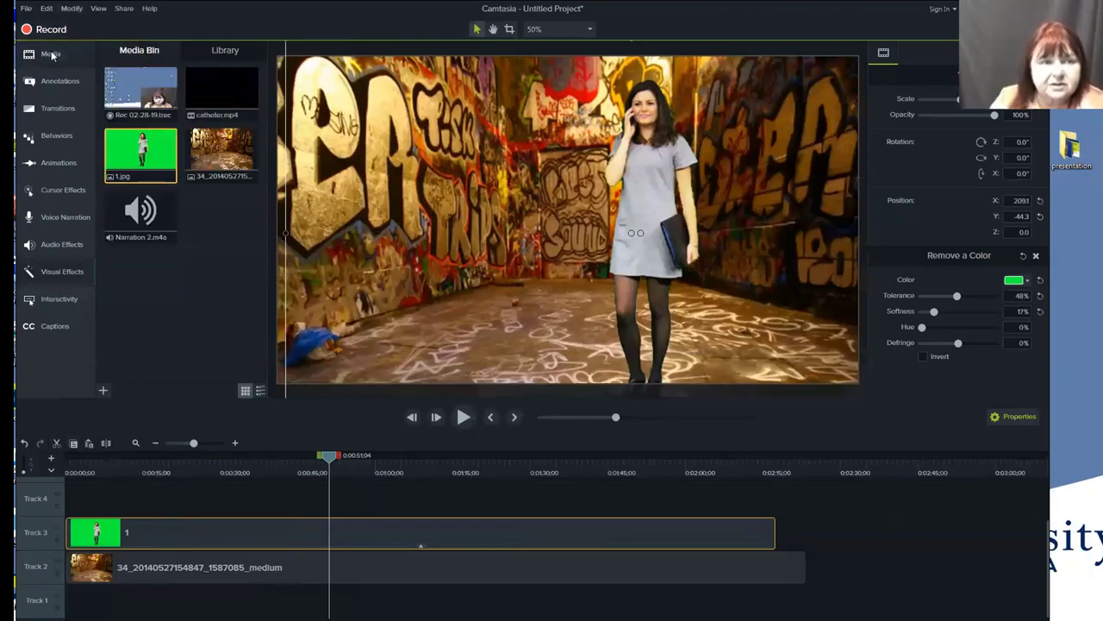
pyautogui.click(229, 49)
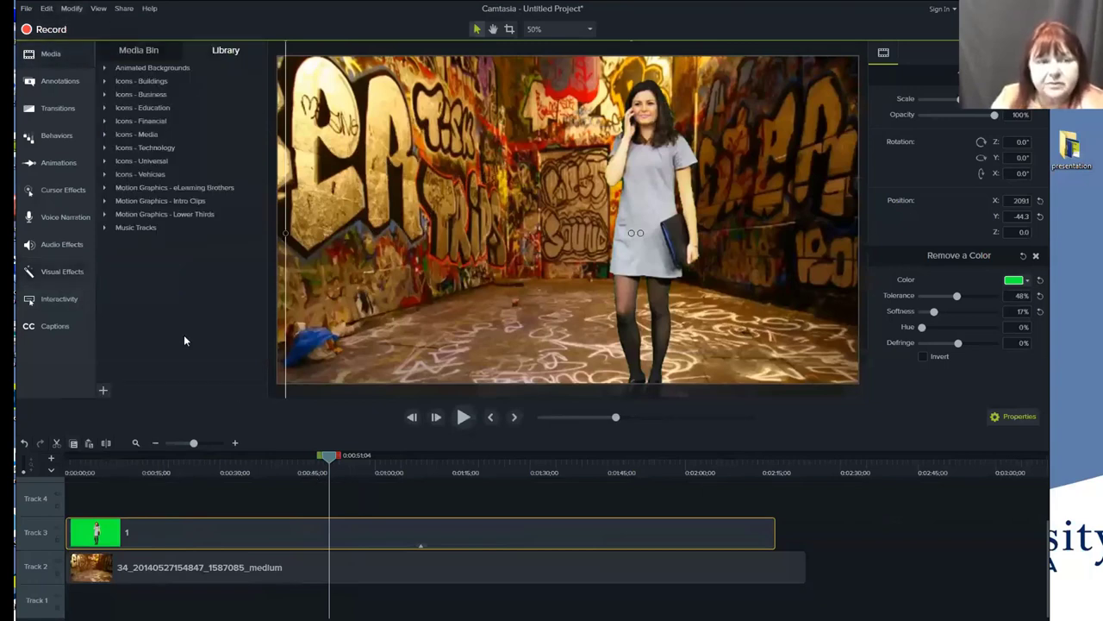
pyautogui.click(104, 226)
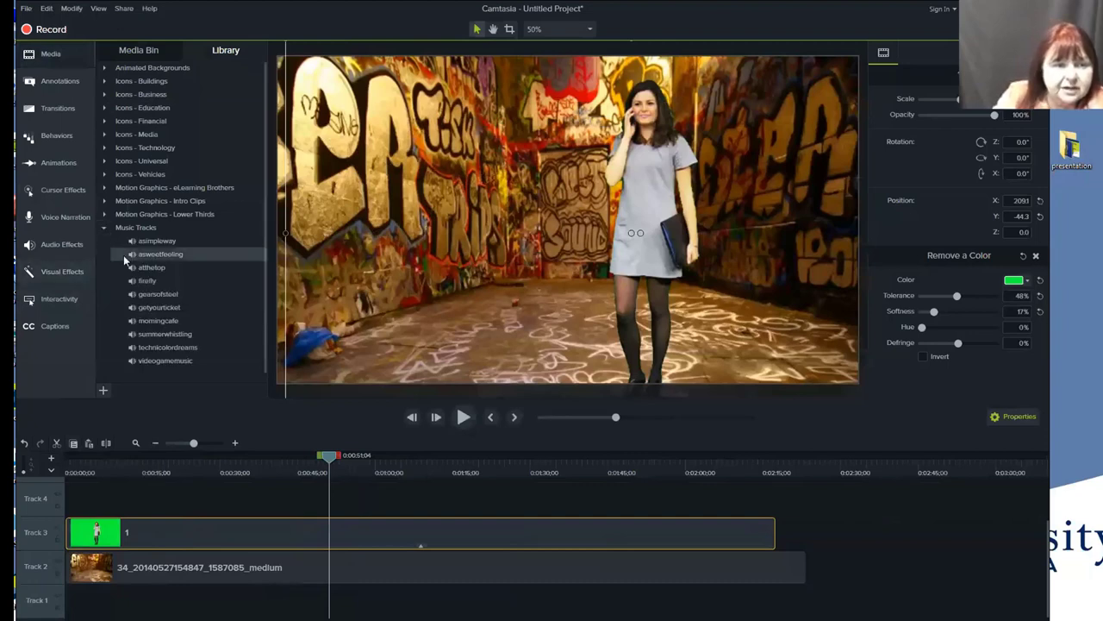
pyautogui.doubleClick(173, 242)
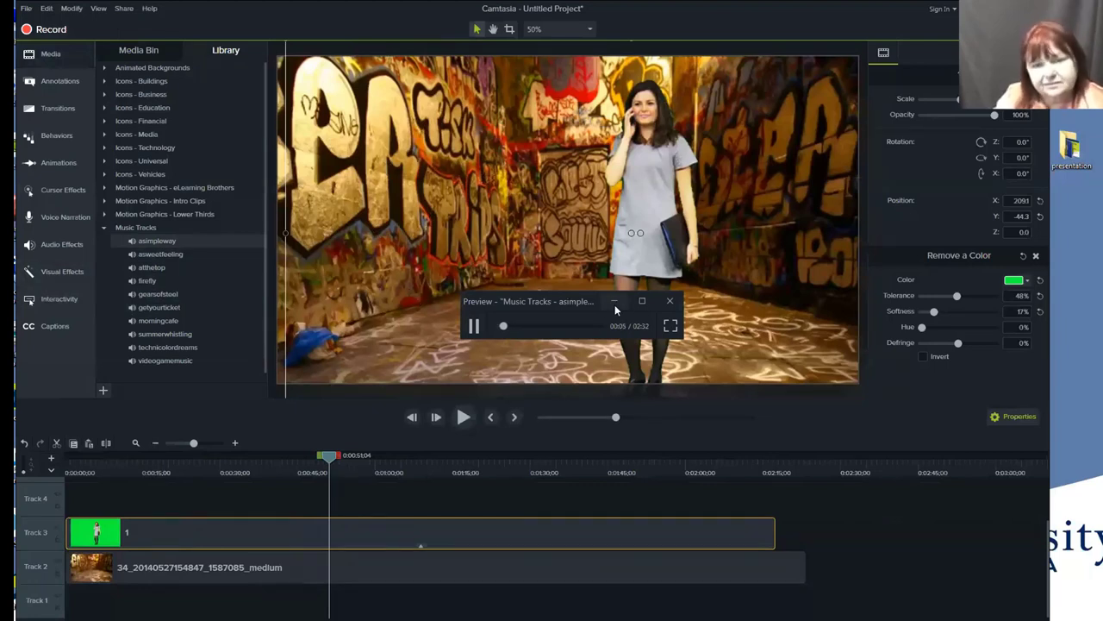
pyautogui.click(671, 303)
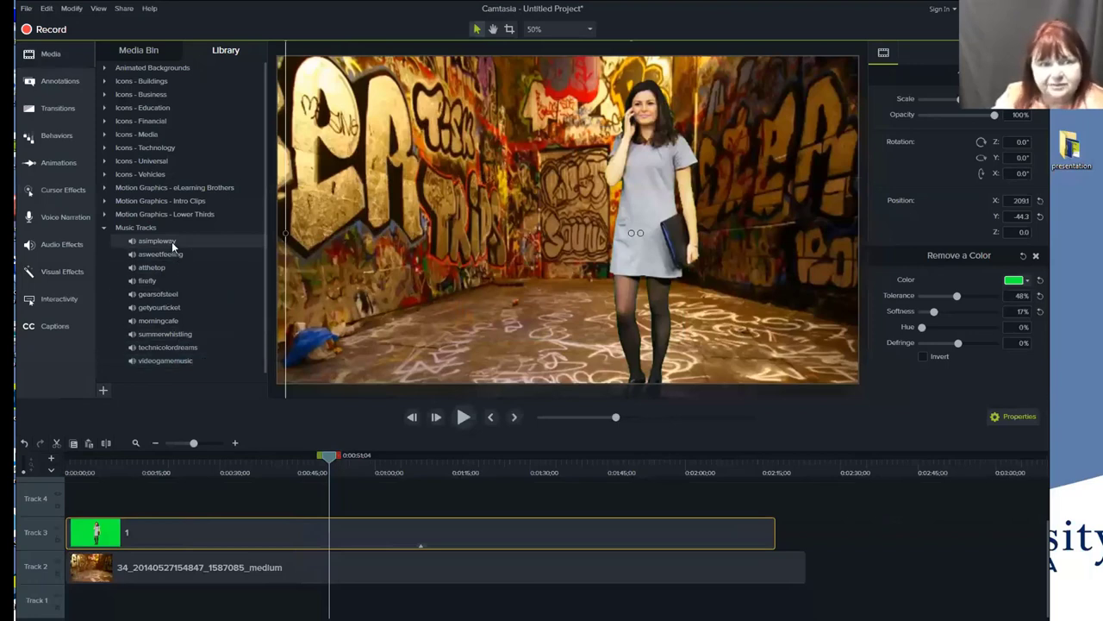
pyautogui.moveTo(175, 254); pyautogui.dragTo(65, 599)
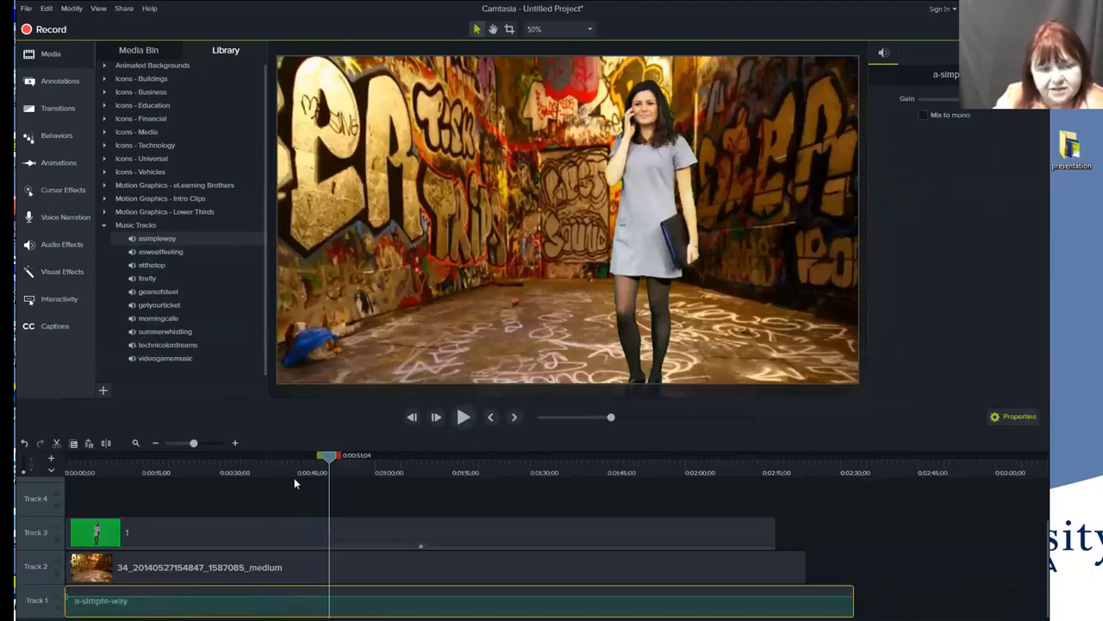
# Step: Add a volume point at 0:00:02 on the a-simple-way music and lower the volume after it
pyautogui.click(277, 457)
pyautogui.moveTo(232, 454); pyautogui.dragTo(90, 457)
pyautogui.click(234, 442)
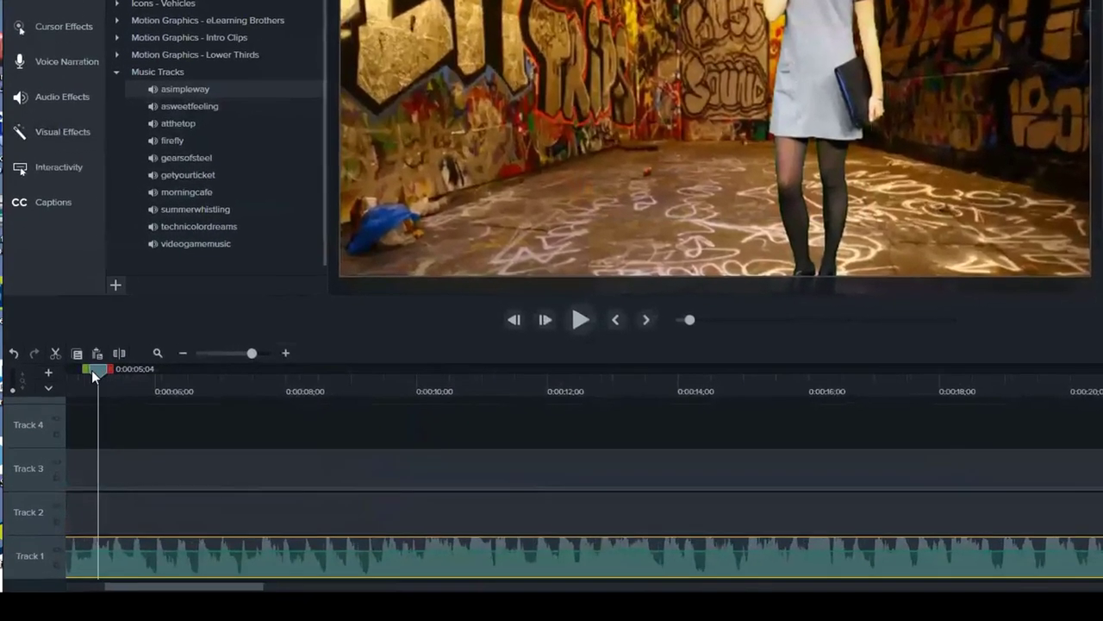
pyautogui.hotkey('ctrl', 'Home')
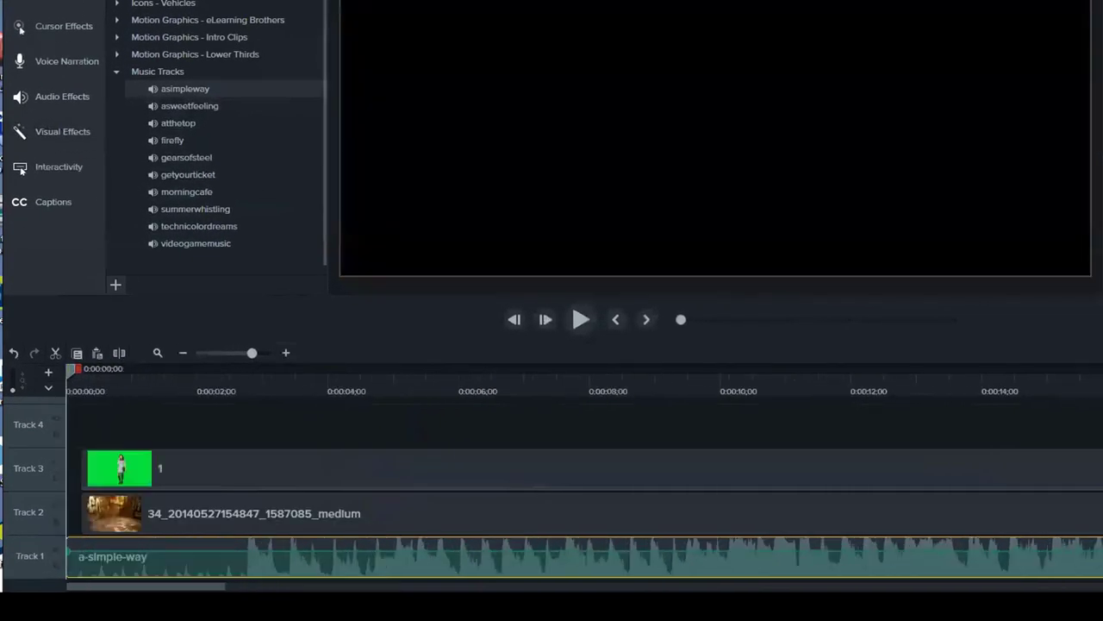
pyautogui.click(223, 393)
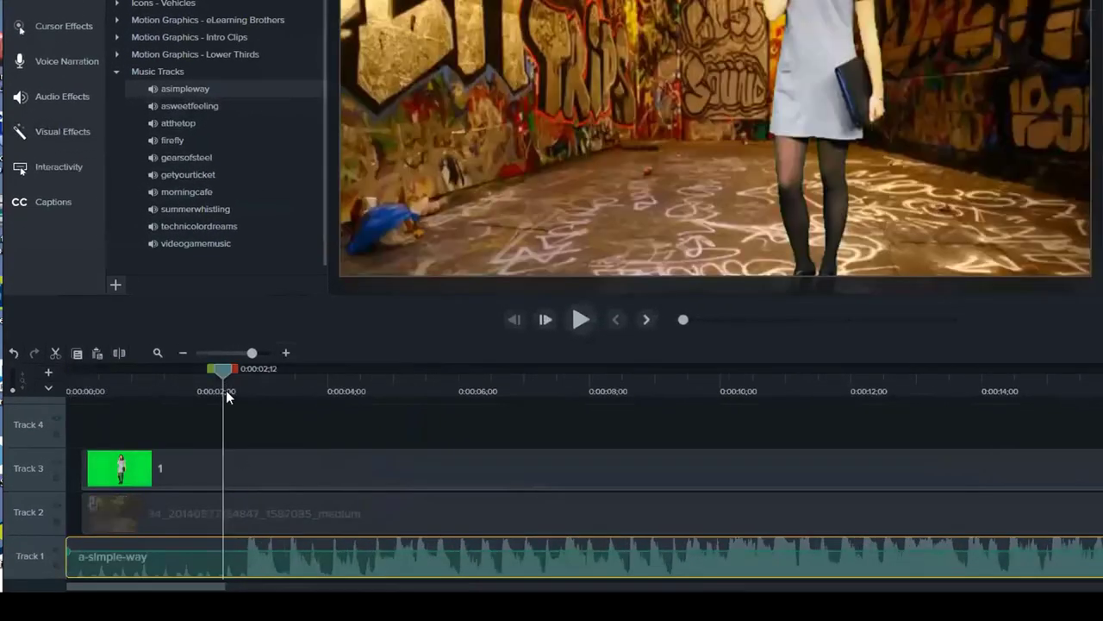
pyautogui.rightClick(236, 556)
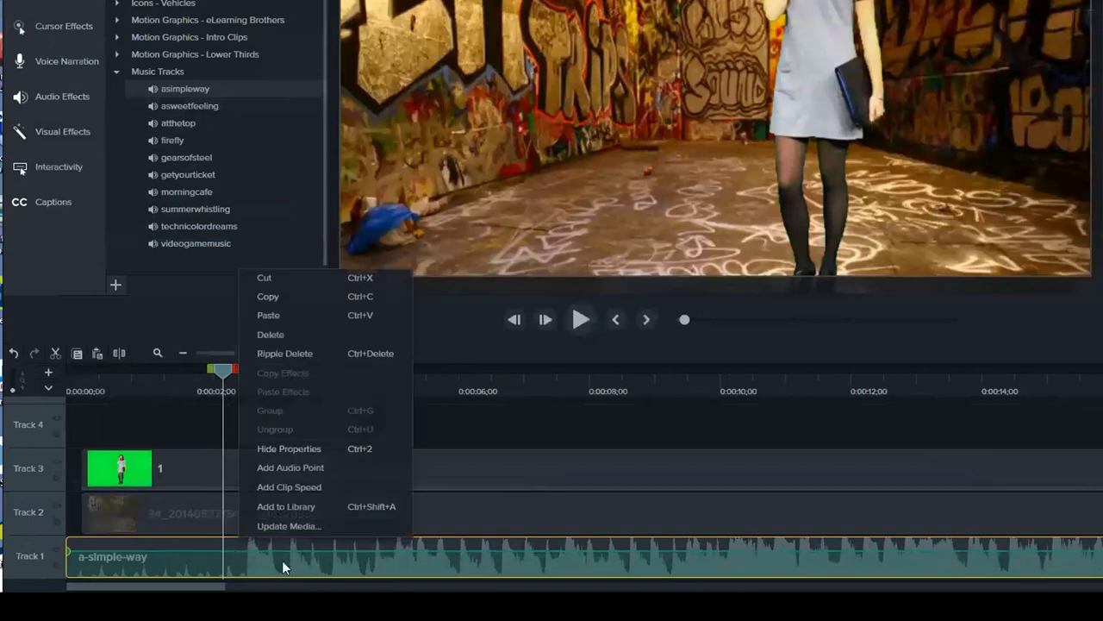
pyautogui.click(301, 468)
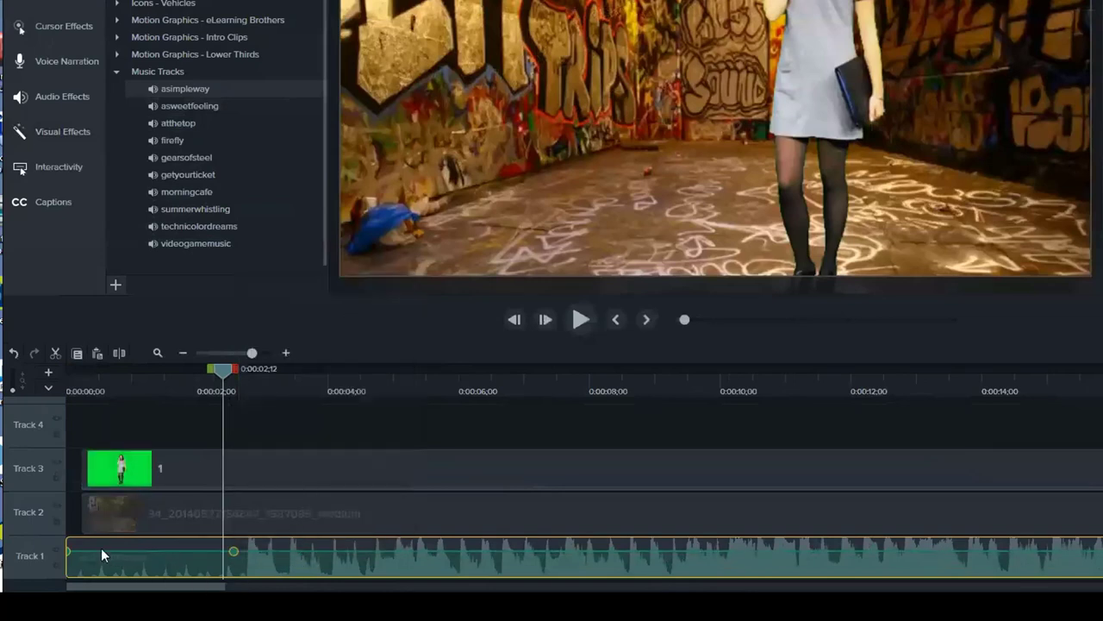
pyautogui.moveTo(68, 550); pyautogui.dragTo(68, 562)
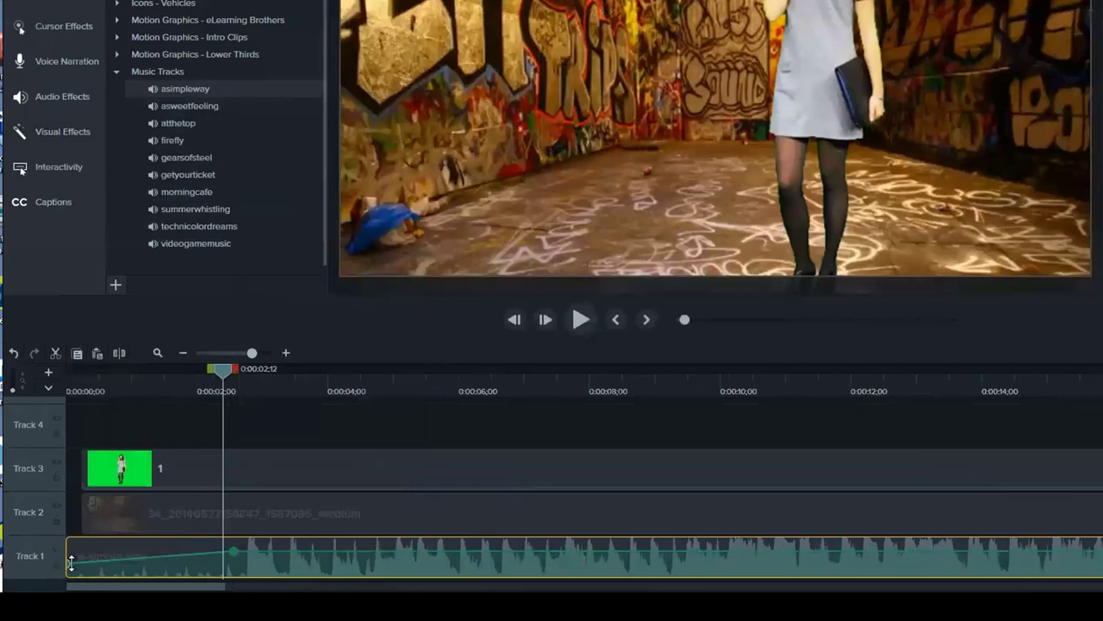
pyautogui.moveTo(68, 556); pyautogui.dragTo(71, 552)
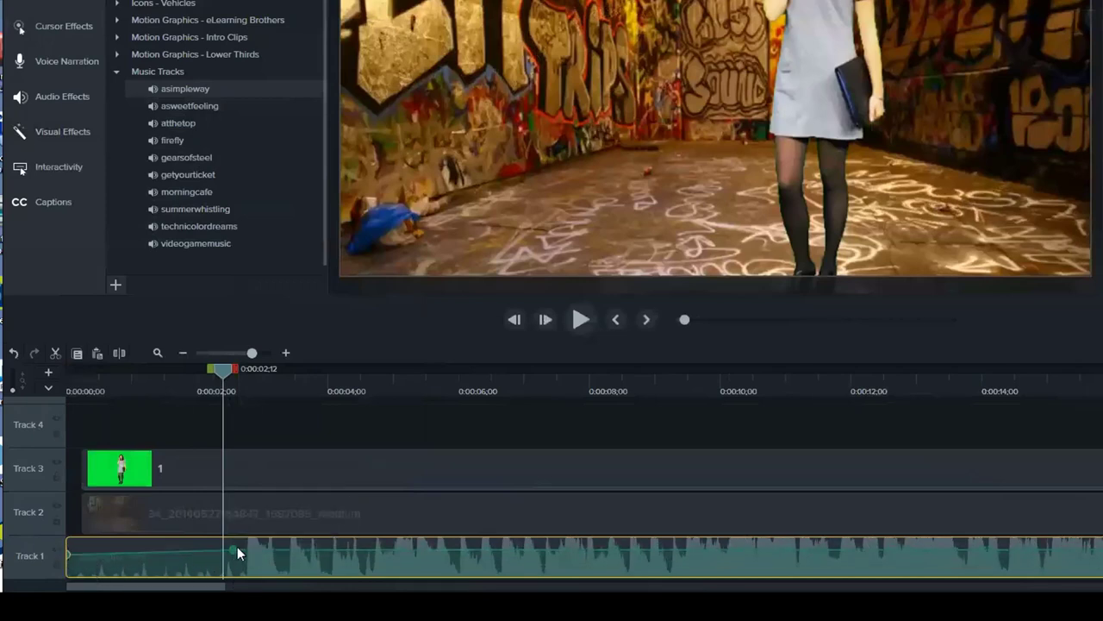
pyautogui.moveTo(235, 549); pyautogui.dragTo(233, 575)
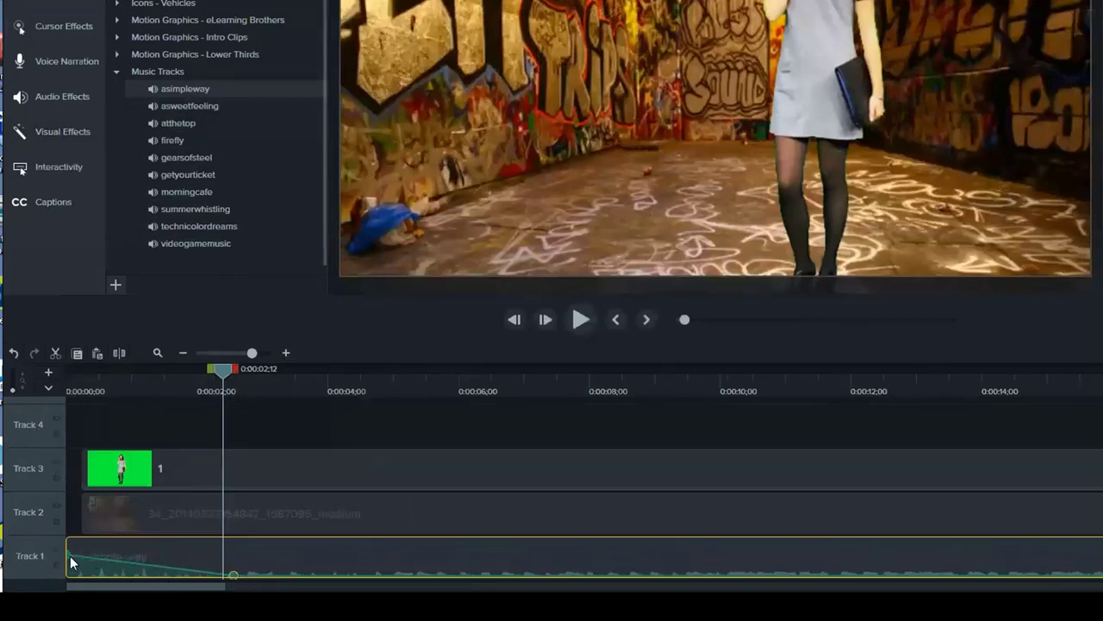
pyautogui.moveTo(70, 556); pyautogui.dragTo(71, 547)
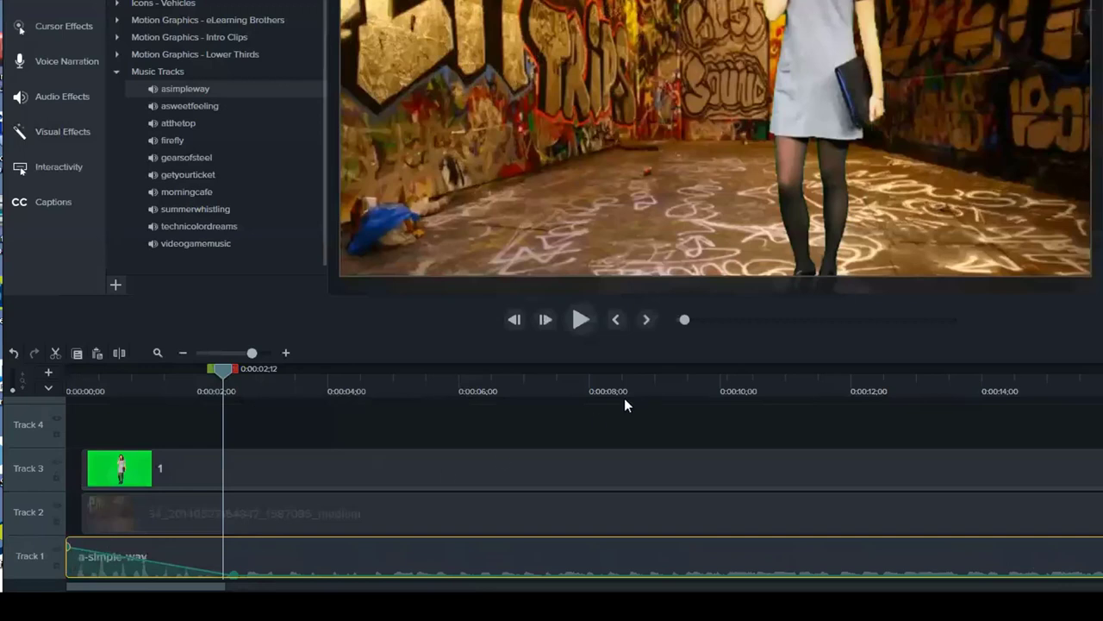
pyautogui.click(577, 324)
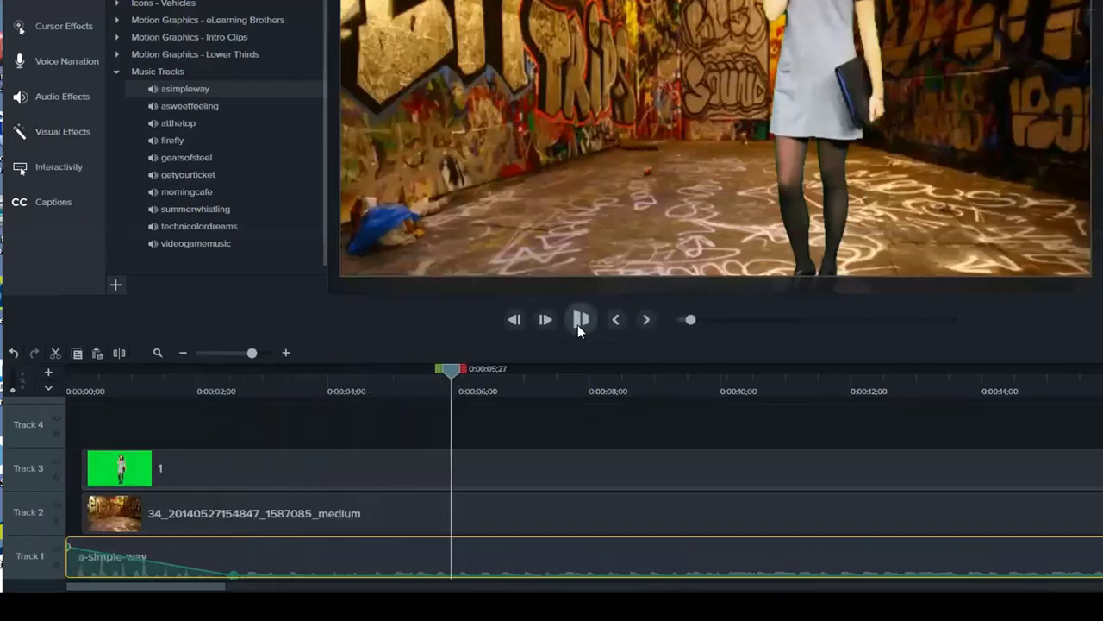
# Step: Add the airplane-01 icon from Icons - Vehicles to the timeline and enlarge it on the canvas
pyautogui.click(118, 69)
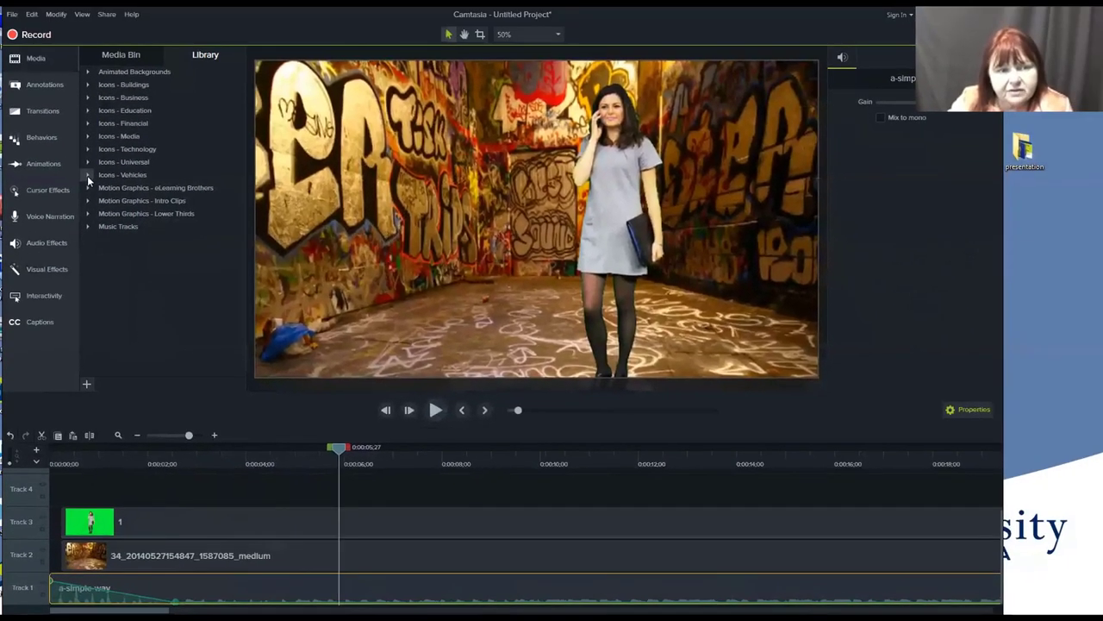
pyautogui.click(93, 145)
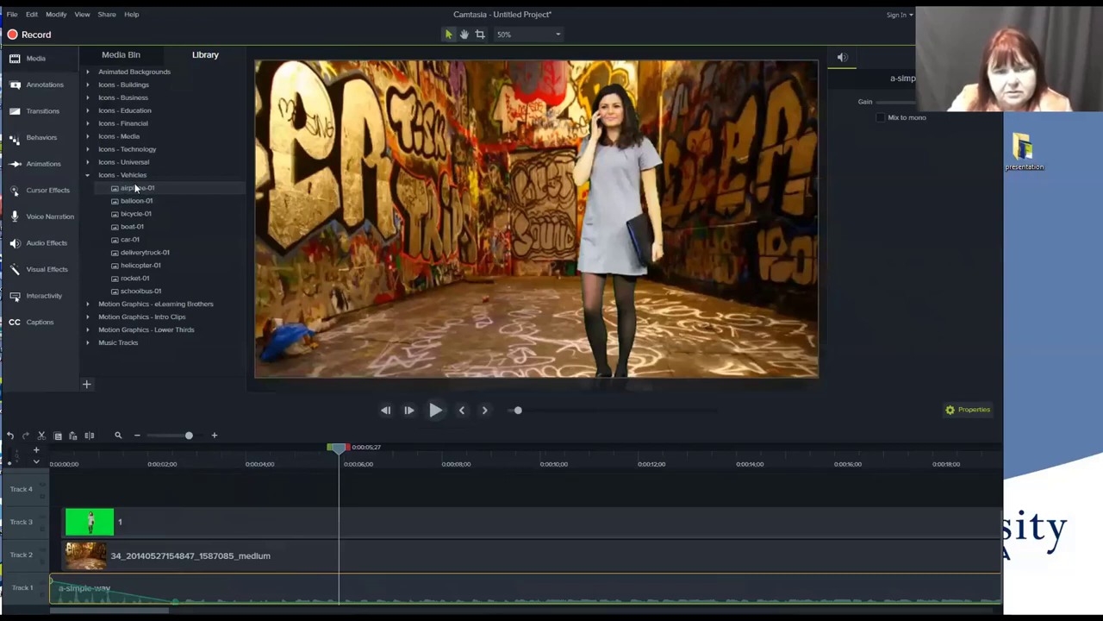
pyautogui.moveTo(142, 188); pyautogui.dragTo(332, 524)
pyautogui.moveTo(419, 287); pyautogui.dragTo(293, 360)
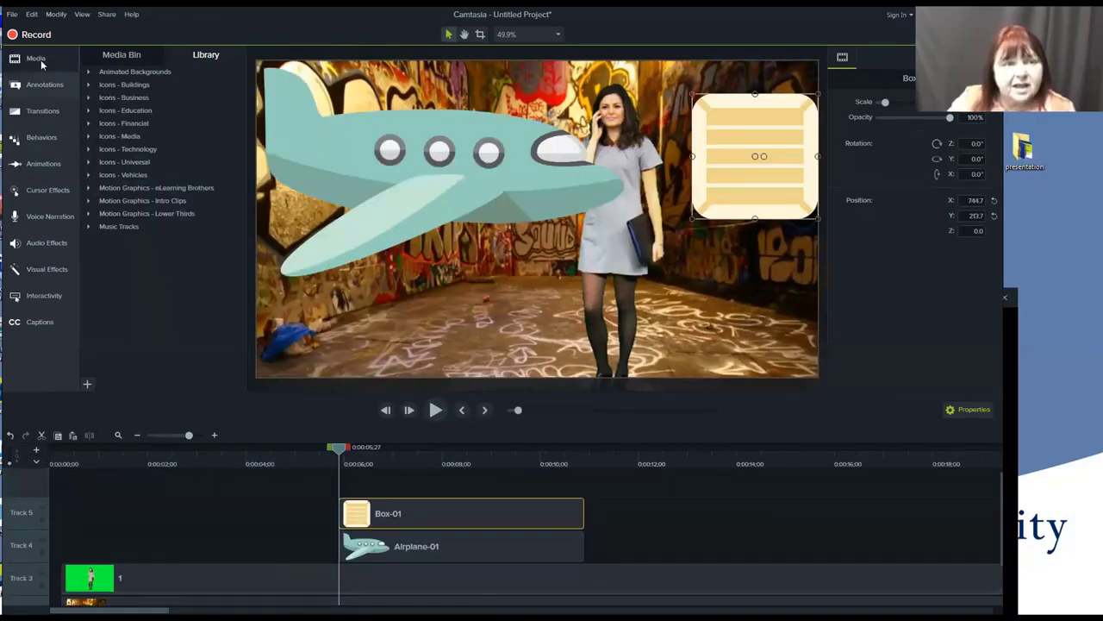
pyautogui.click(40, 60)
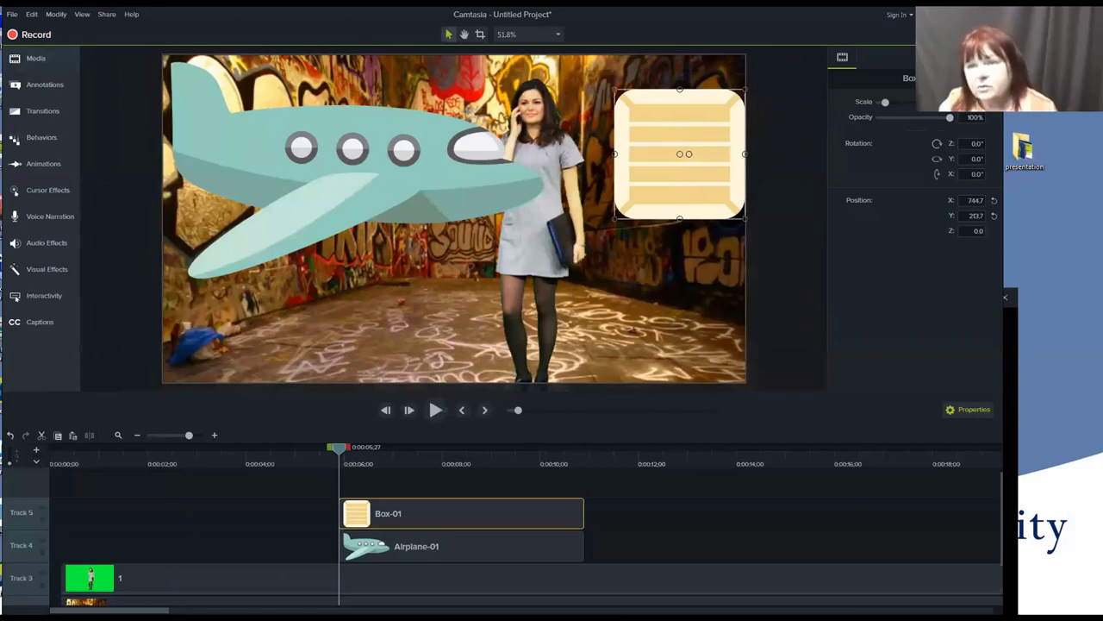
# Step: Start a new custom production from the Share menu; the wizard defaults to MP4 - Smart Player (HTML5)
pyautogui.click(974, 34)
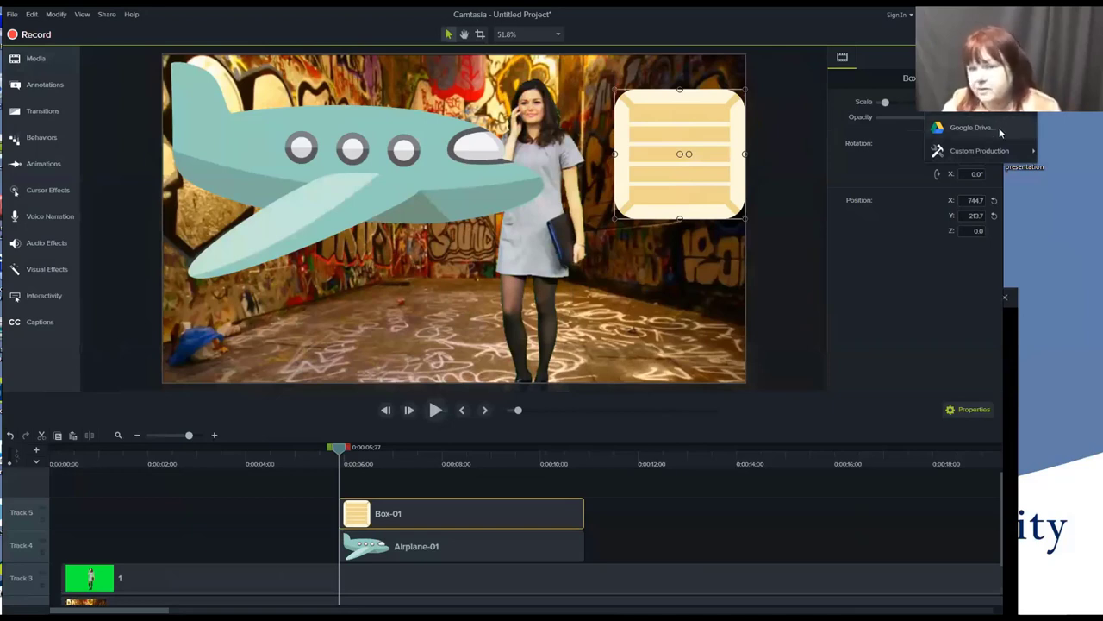
pyautogui.moveTo(1022, 155)
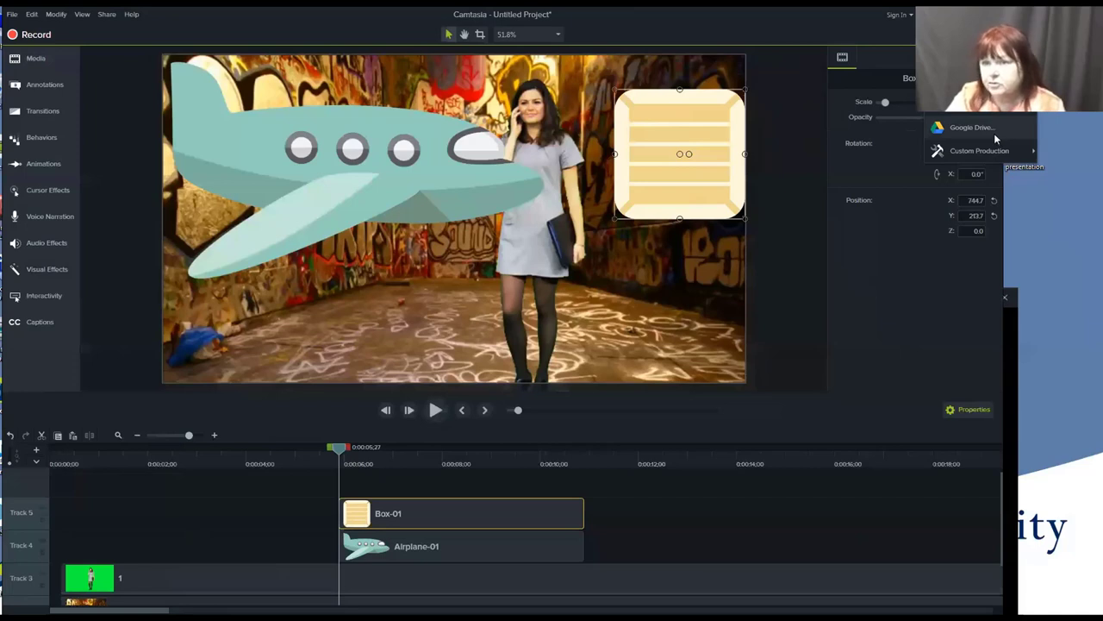
pyautogui.moveTo(977, 151)
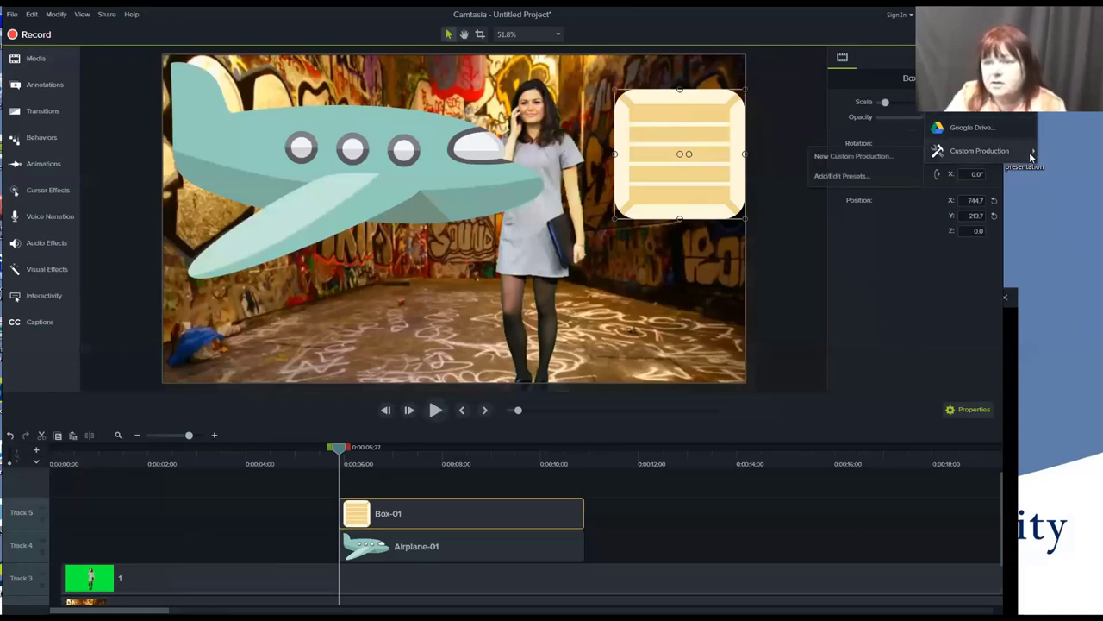
pyautogui.click(885, 155)
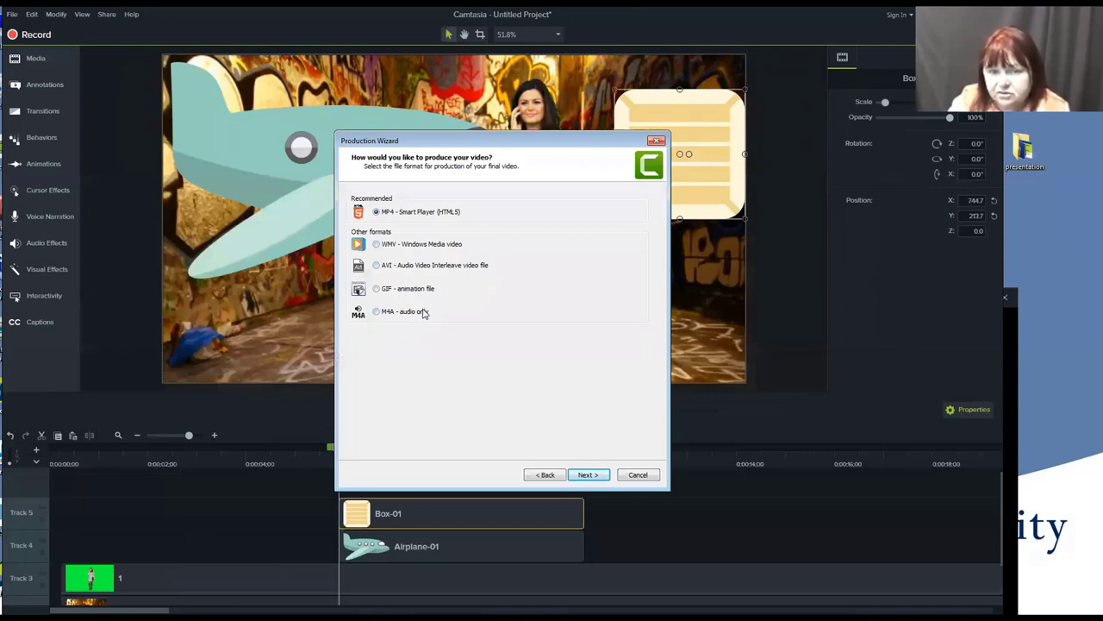
# Step: Restart the custom production with the MP4 only (up to 1080p) preset and continue to naming
pyautogui.click(656, 141)
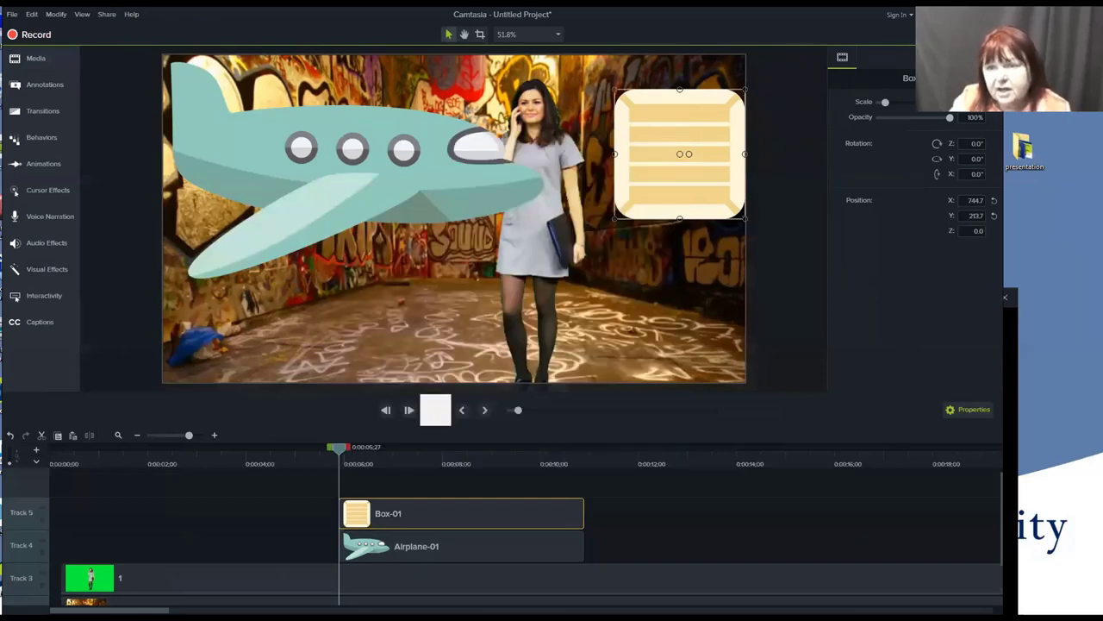
pyautogui.click(979, 151)
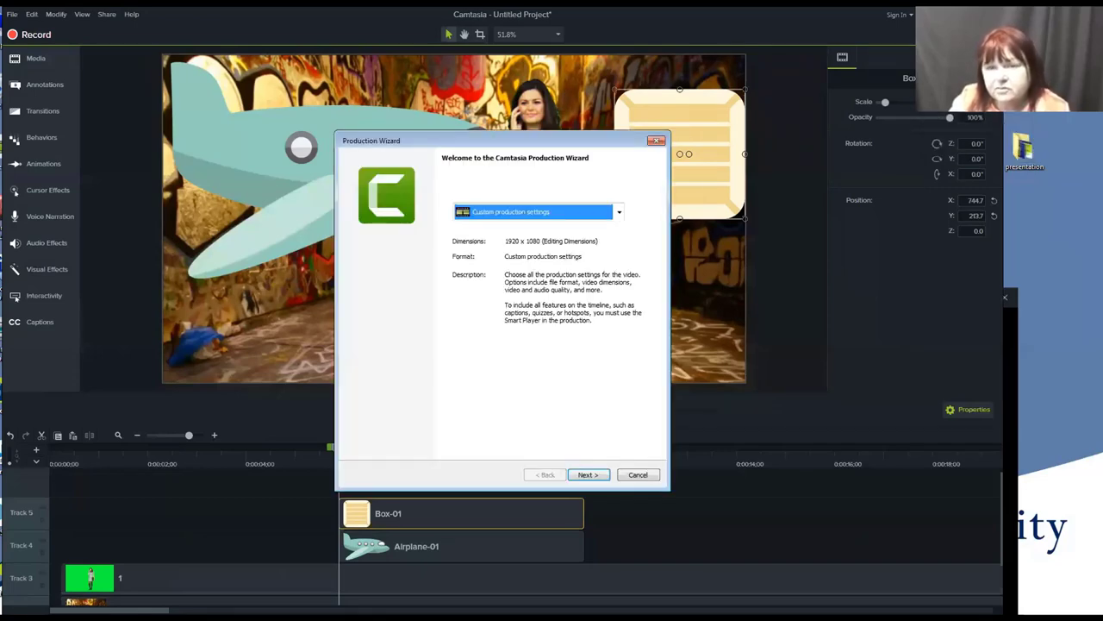
pyautogui.click(618, 214)
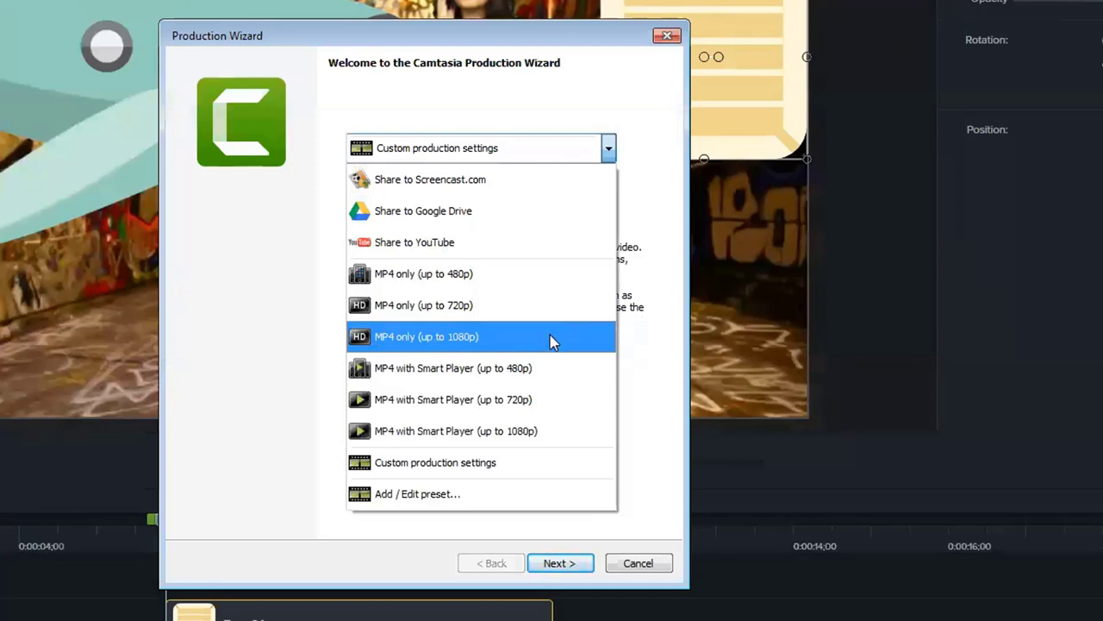
pyautogui.click(478, 334)
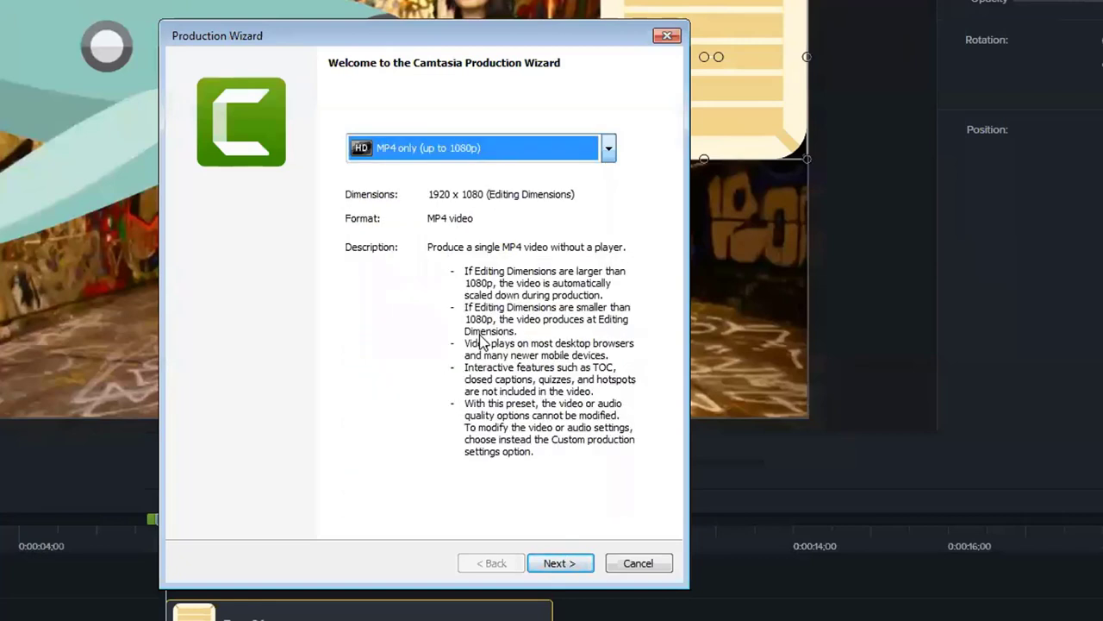
pyautogui.click(564, 563)
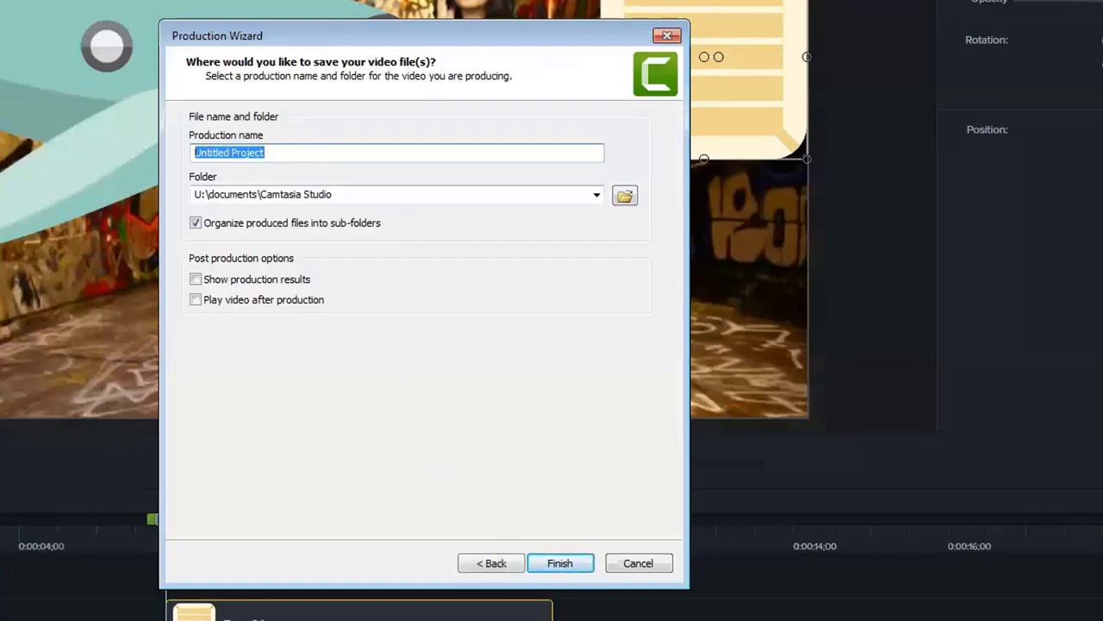
# Step: Name the production 2019_t1_nurs11160_skill_woundcare, then replace skill_woundcare with sc1
pyautogui.write('2019')
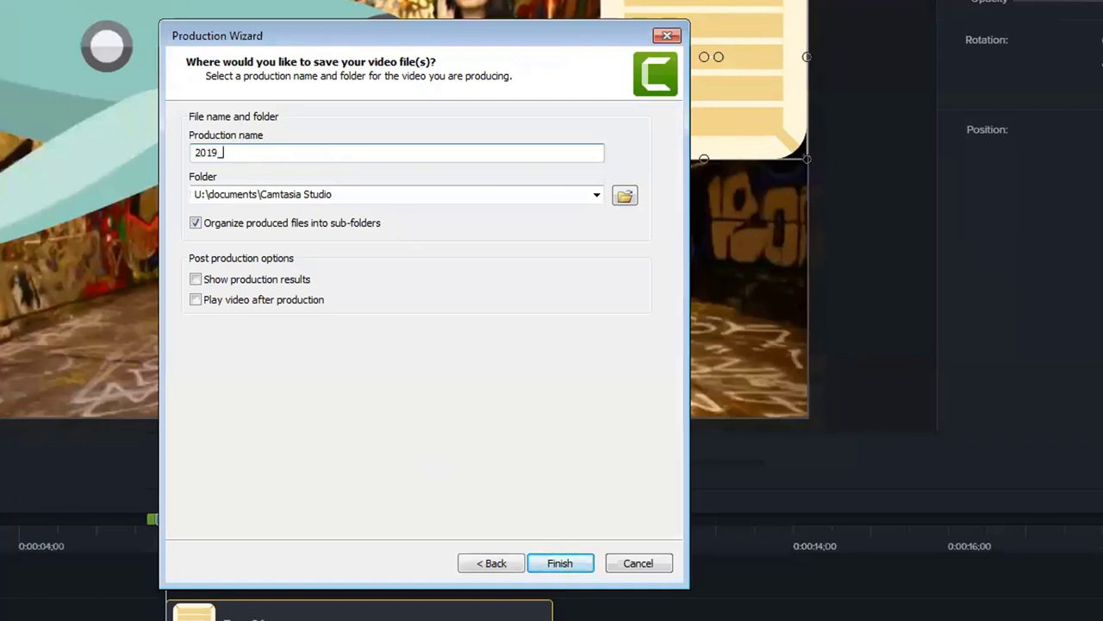
pyautogui.write('_t1_nurs11160_skill_wound')
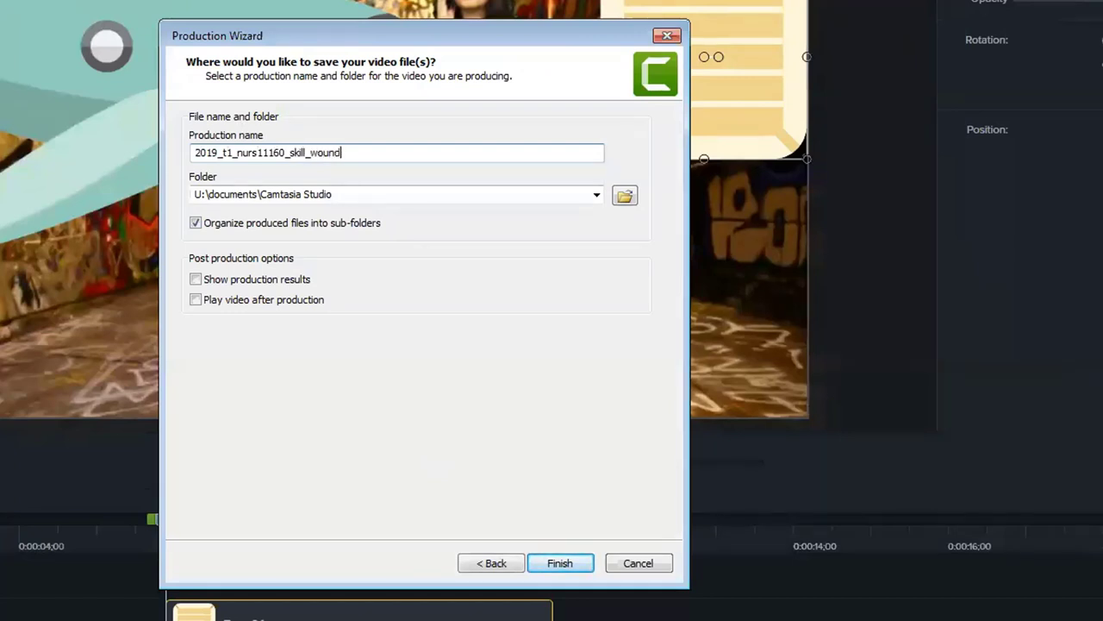
pyautogui.write('care')
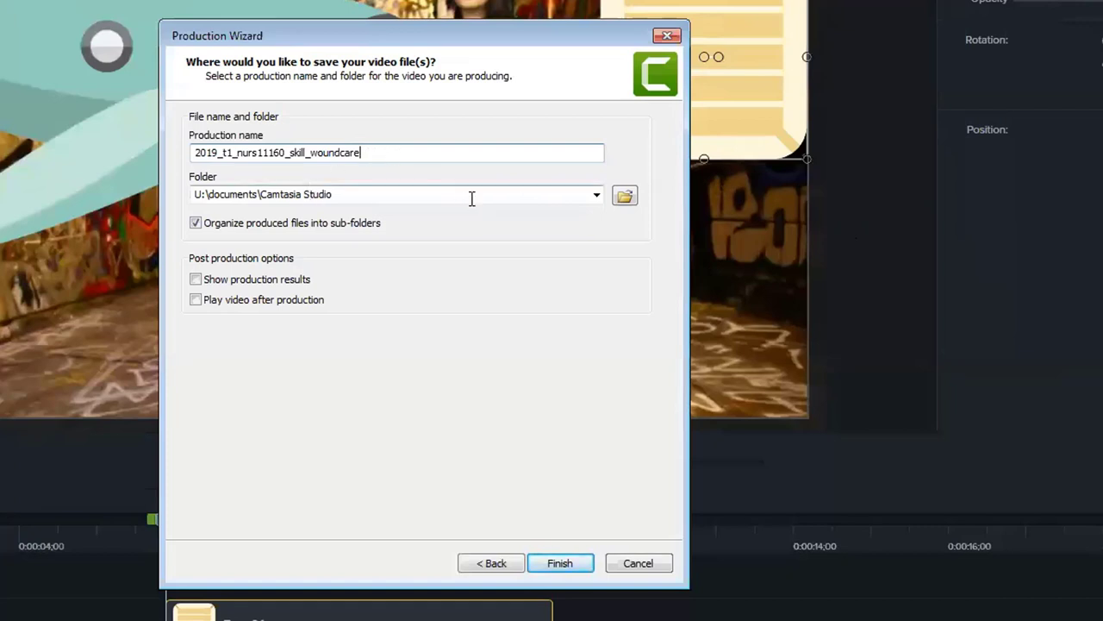
pyautogui.moveTo(391, 155); pyautogui.dragTo(290, 155)
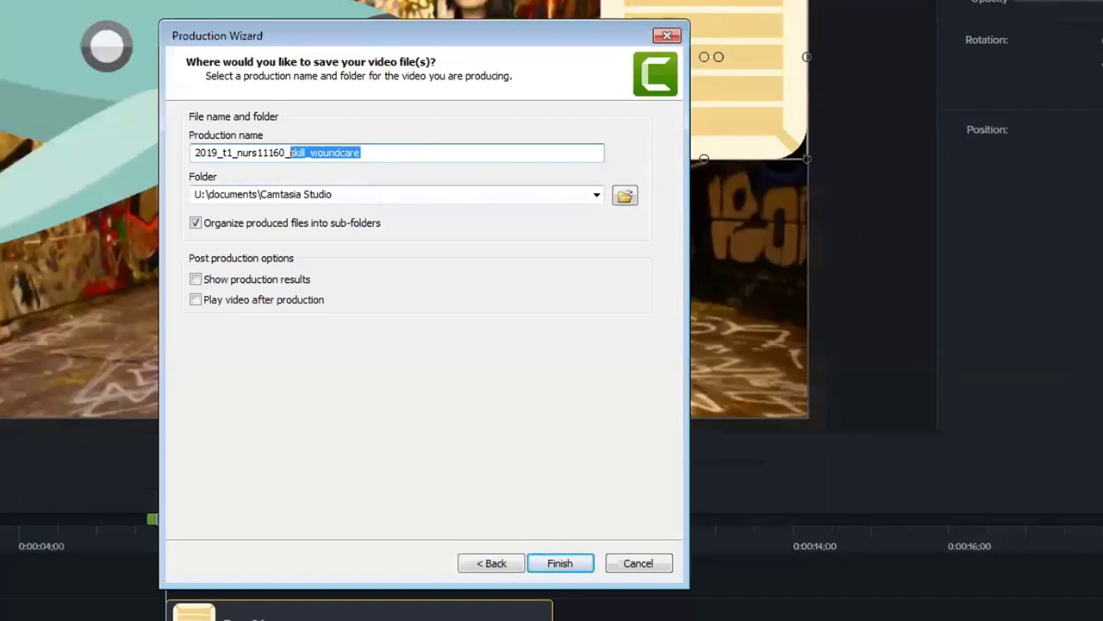
pyautogui.write('sd')
pyautogui.press('BackSpace')
pyautogui.write('c1')
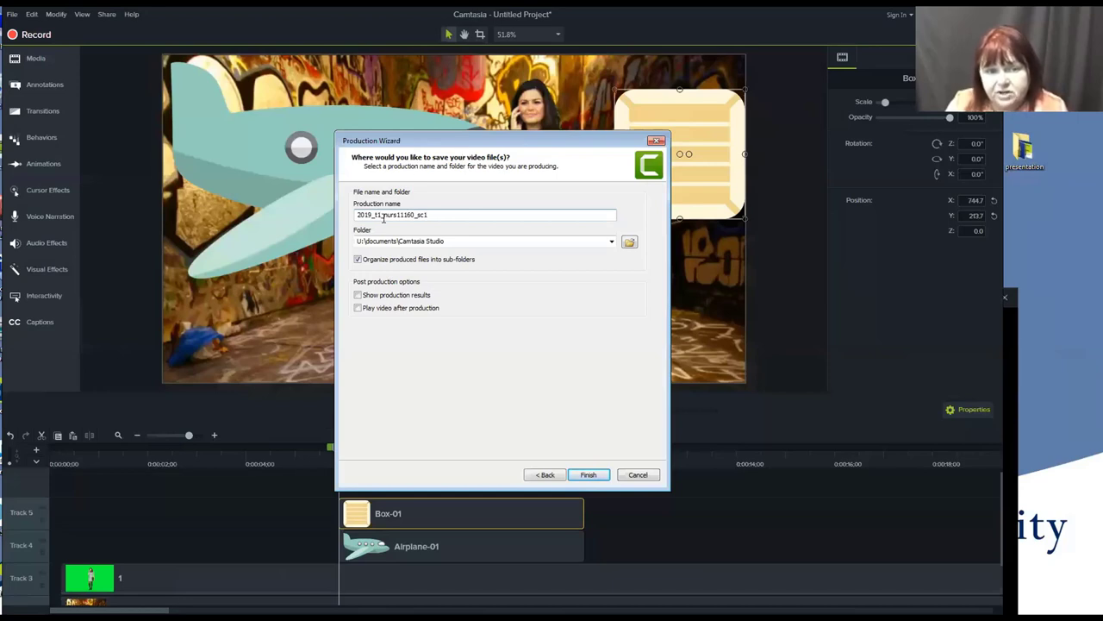
# Step: Remove the t1 part so the name reads 2019_nurs11160_sc1
pyautogui.moveTo(385, 216); pyautogui.dragTo(371, 217)
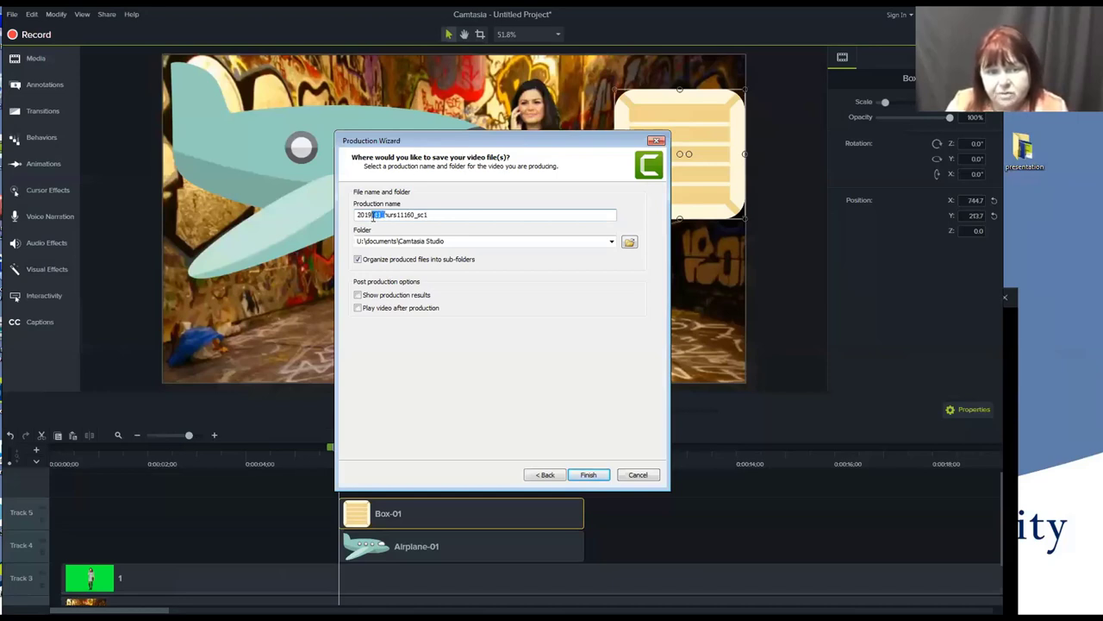
pyautogui.press('BackSpace')
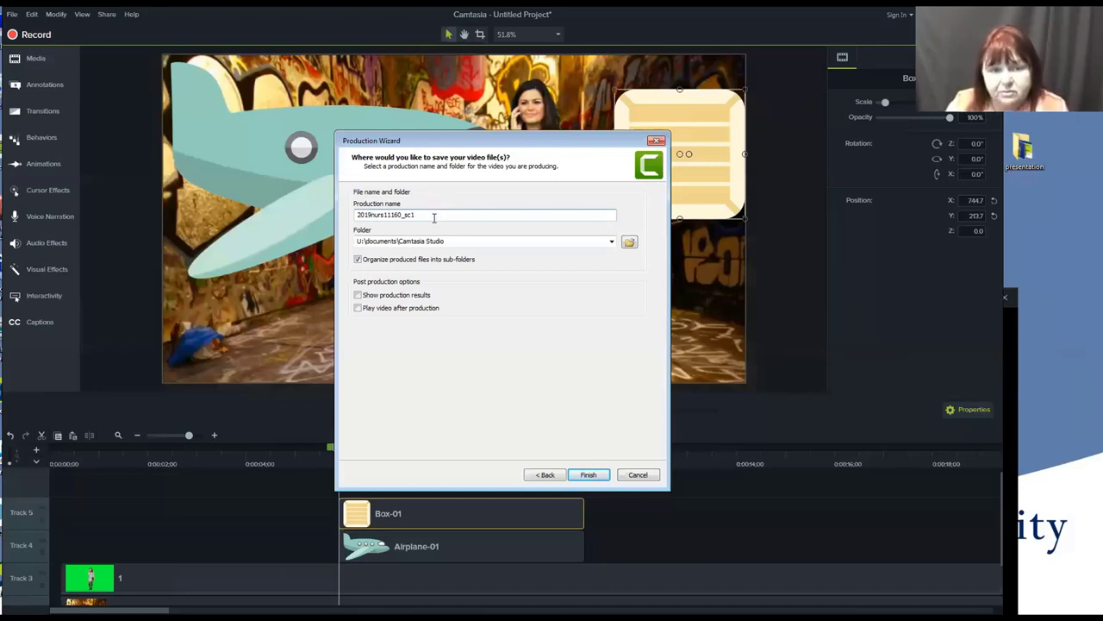
pyautogui.write('_')
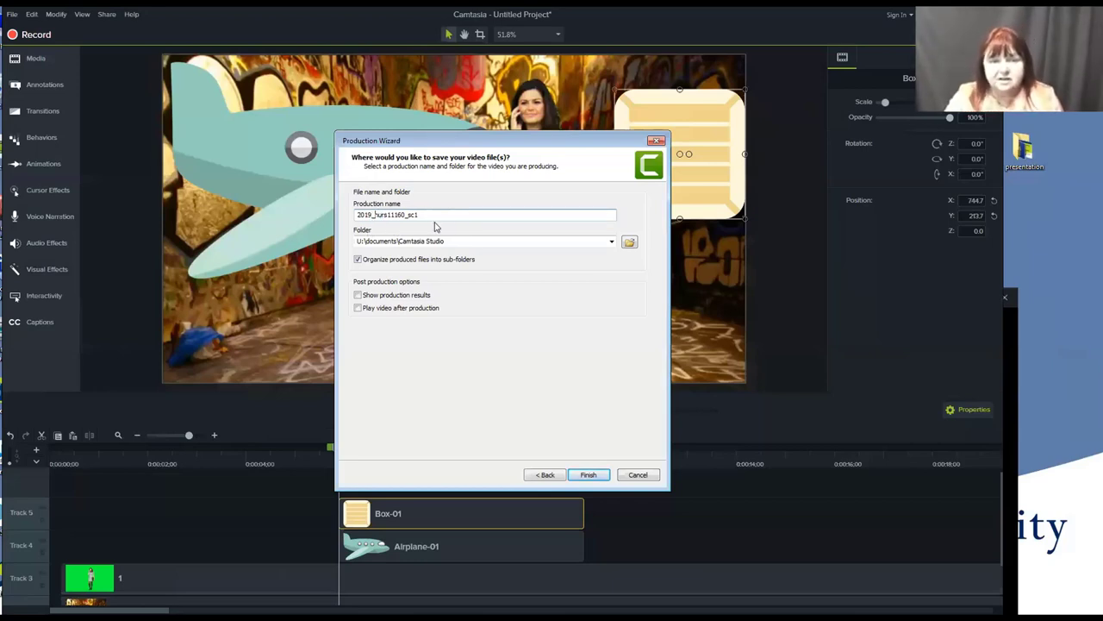
pyautogui.moveTo(431, 214); pyautogui.dragTo(407, 215)
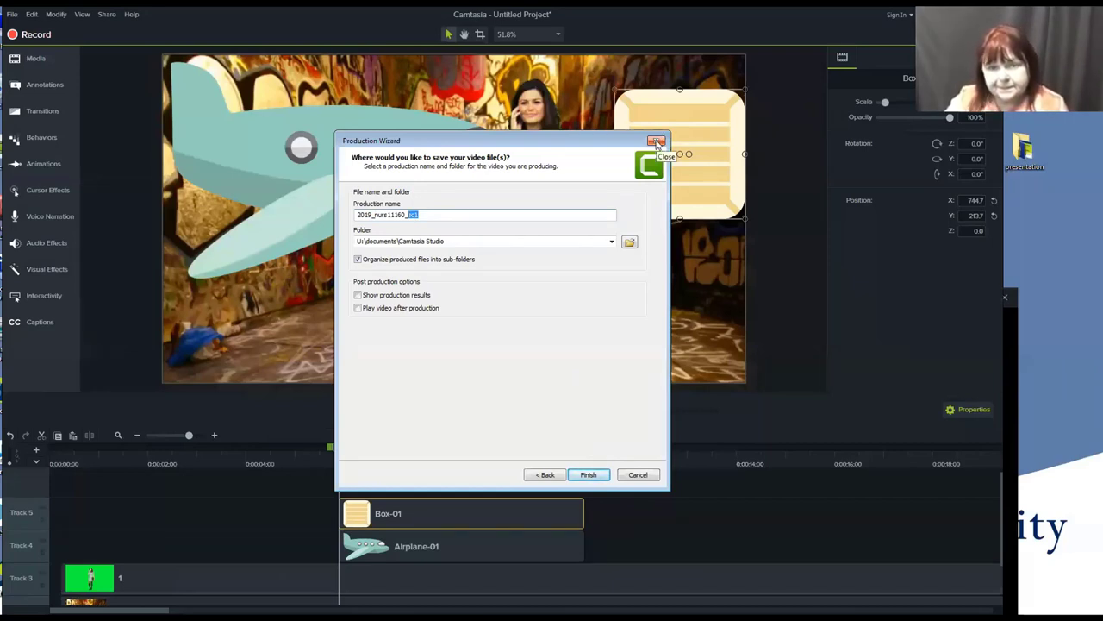
# Step: Reopen the custom production with Custom production settings, advance one page, then close the wizard without producing
pyautogui.click(656, 142)
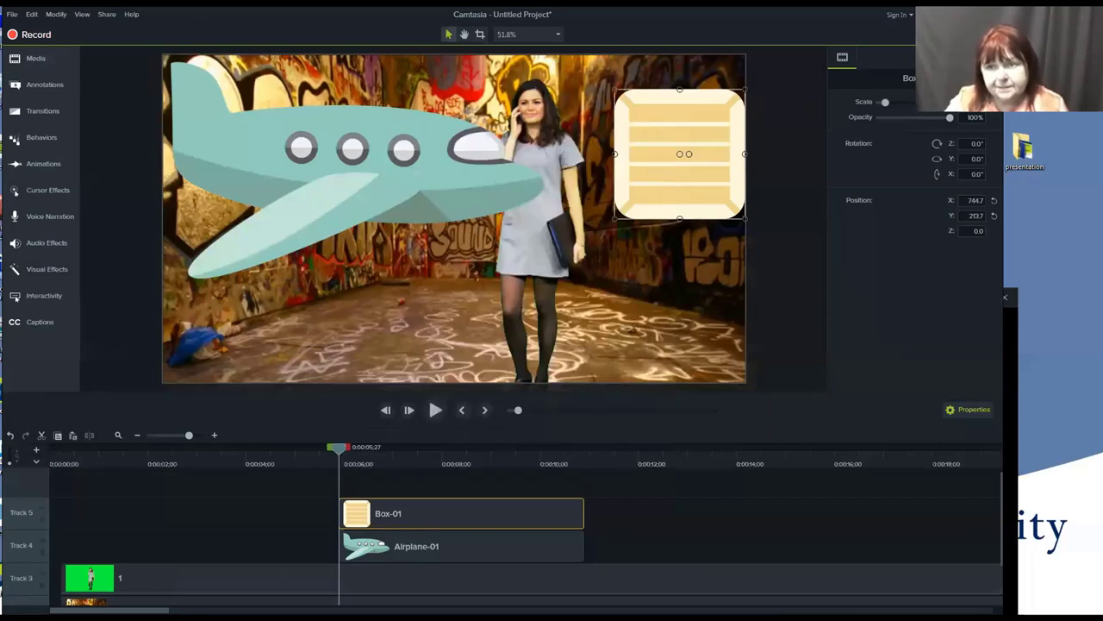
pyautogui.click(957, 15)
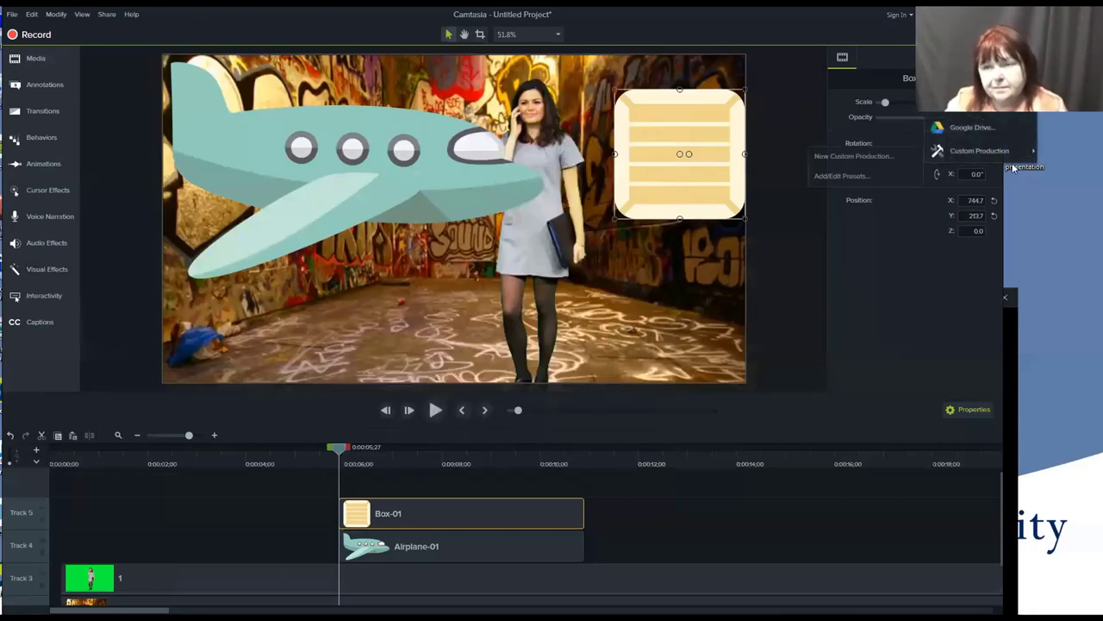
pyautogui.click(979, 150)
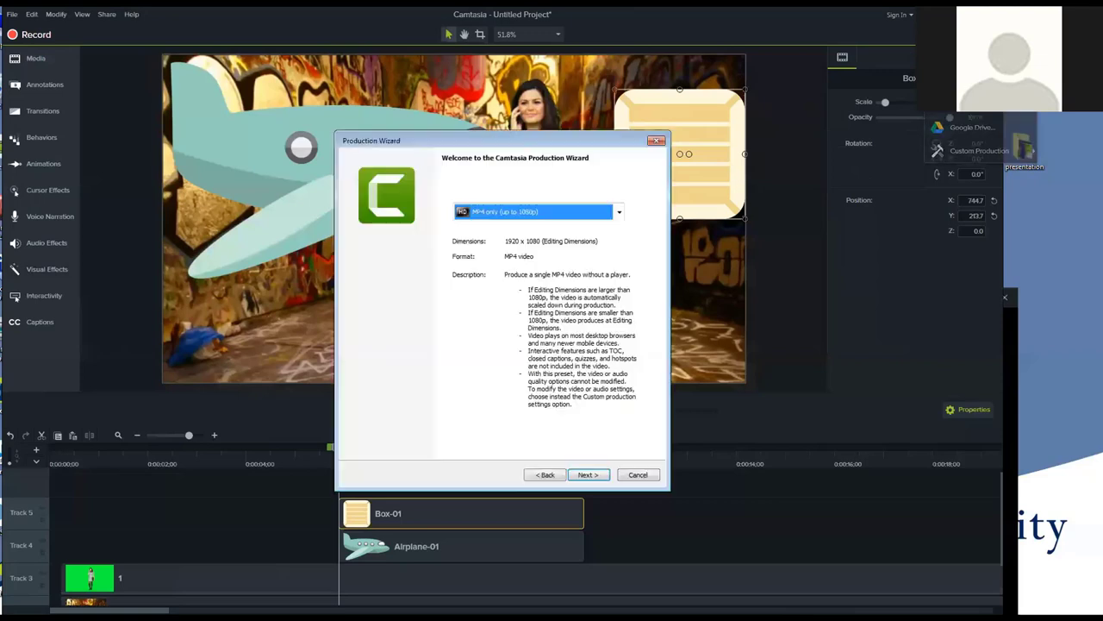
pyautogui.click(618, 211)
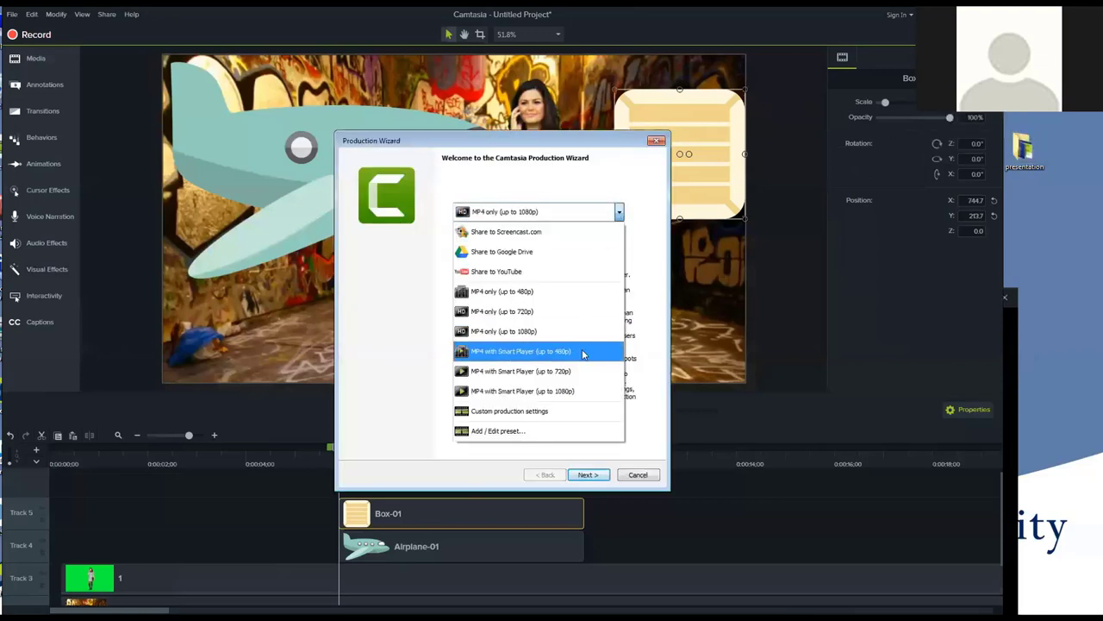
pyautogui.click(547, 411)
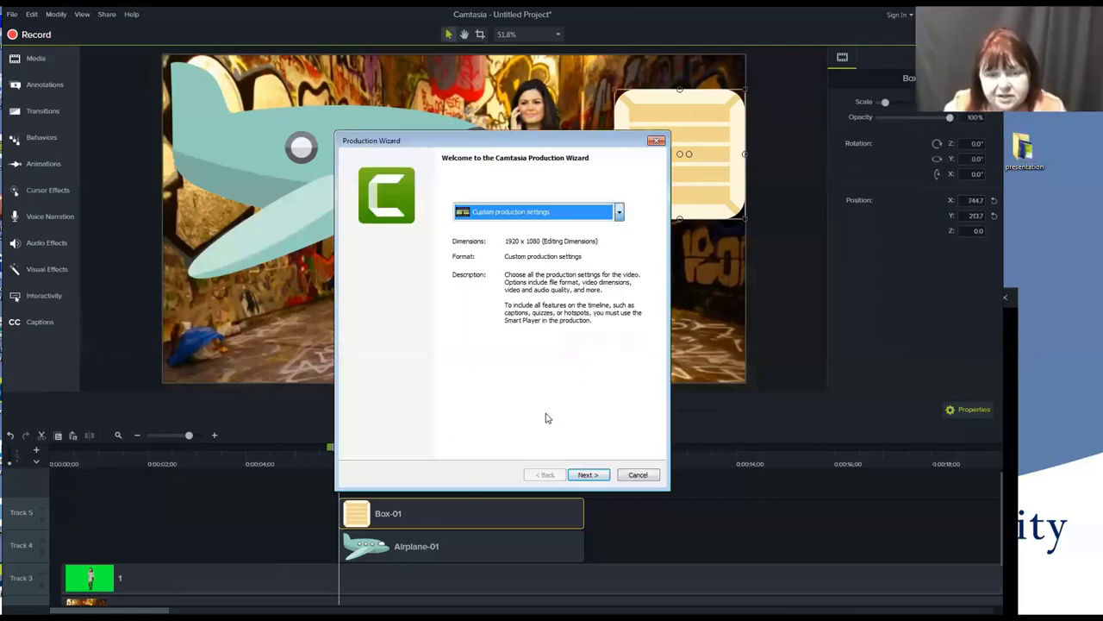
pyautogui.click(588, 474)
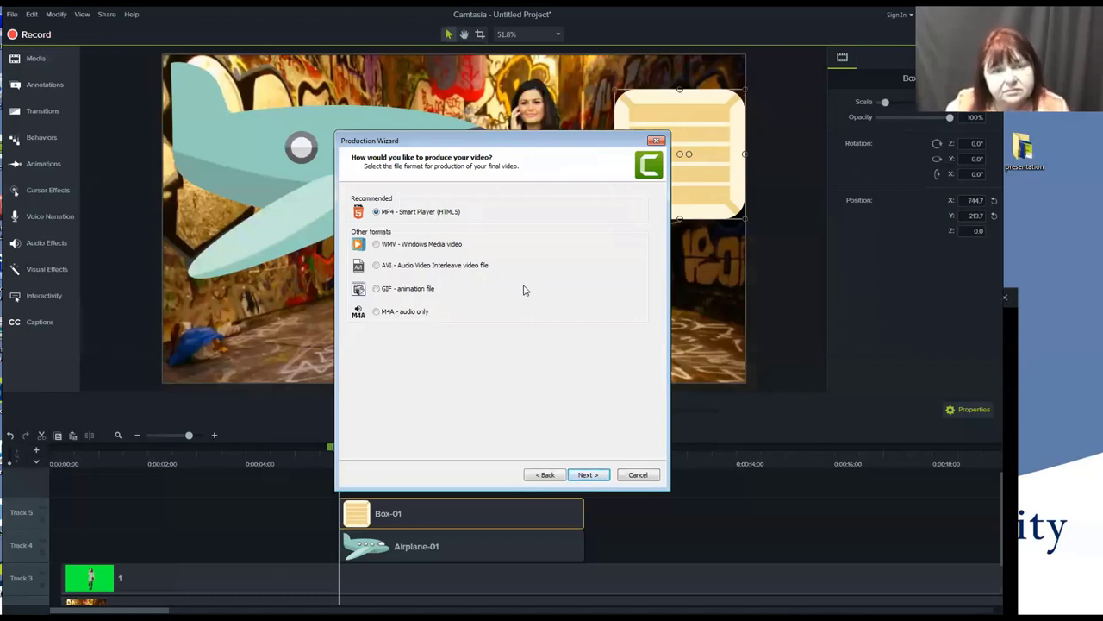
pyautogui.click(658, 141)
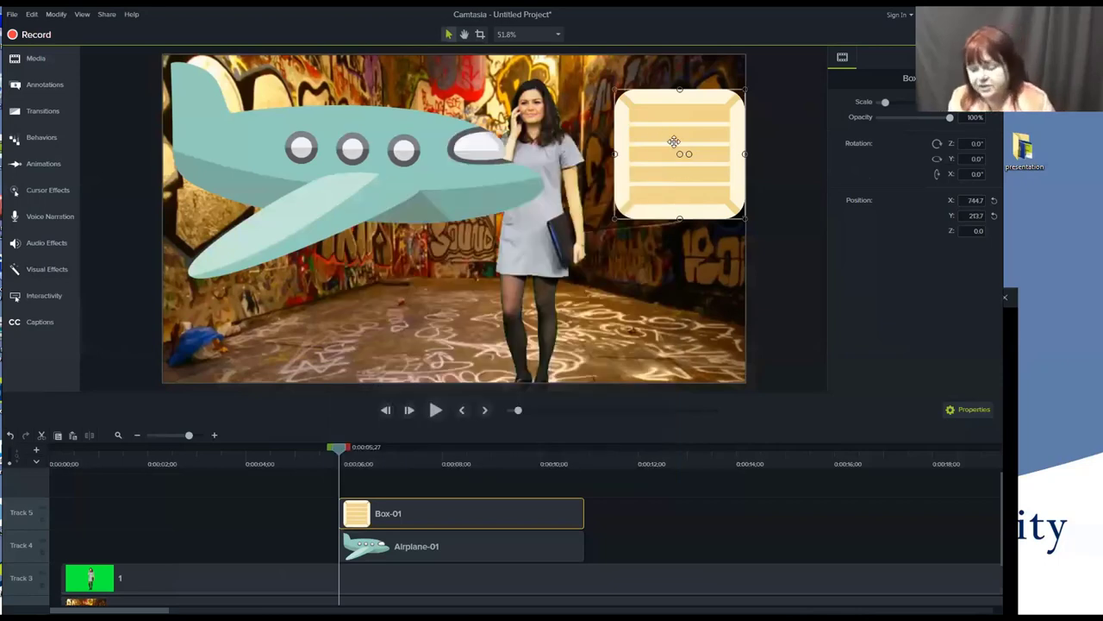